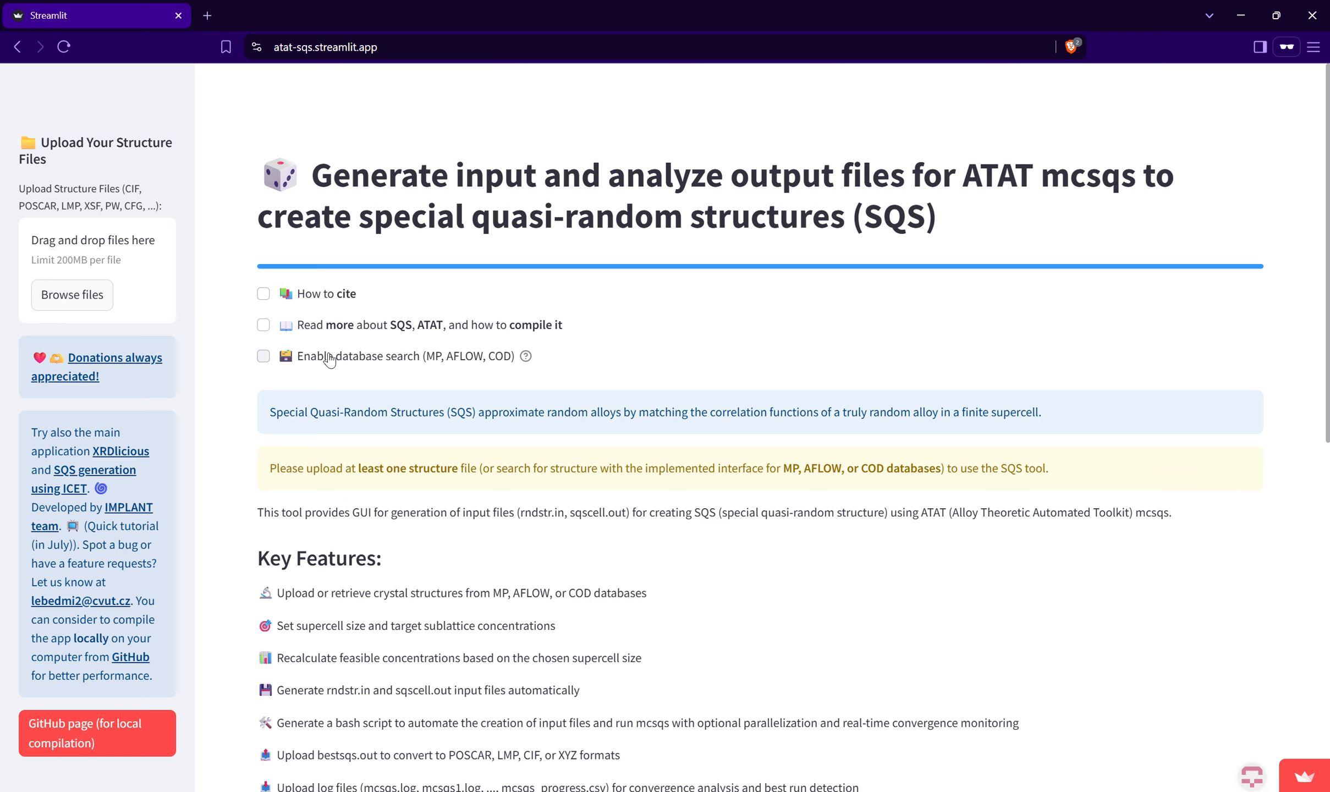
# Step: Enable the database search, set it to search by mineral, and choose the Rutile (TiO2) - SG #136 structure
pyautogui.click(375, 364)
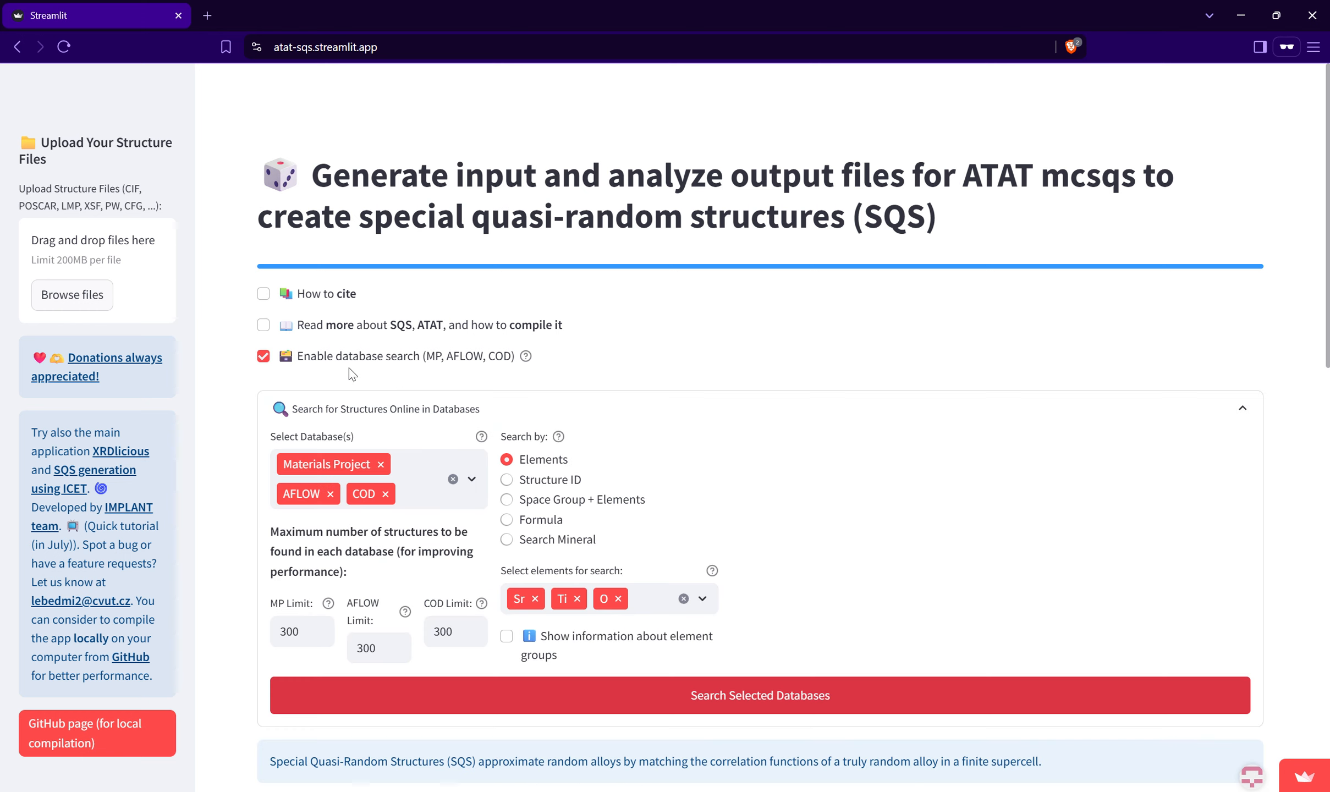
pyautogui.scroll(-3, 538, 390)
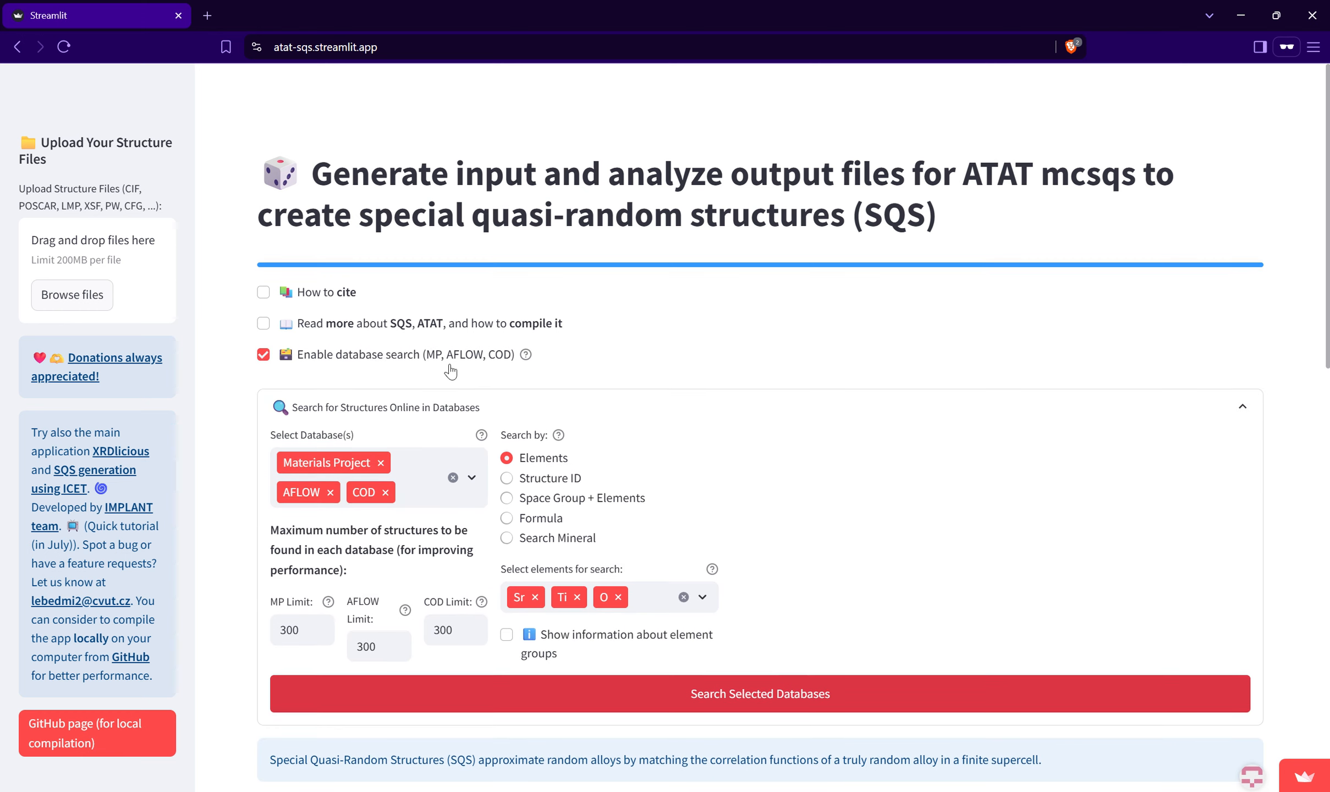
pyautogui.click(537, 388)
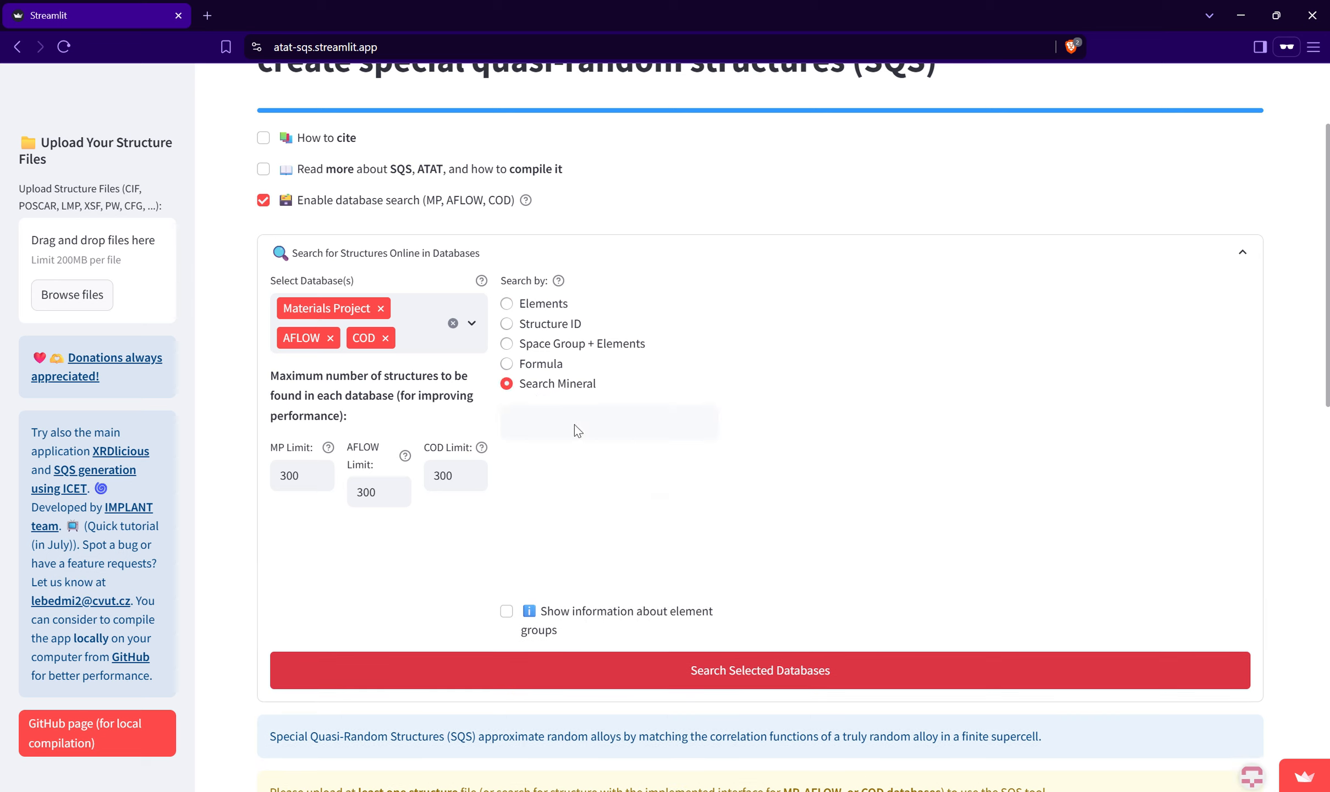
pyautogui.click(598, 440)
pyautogui.write('Rut')
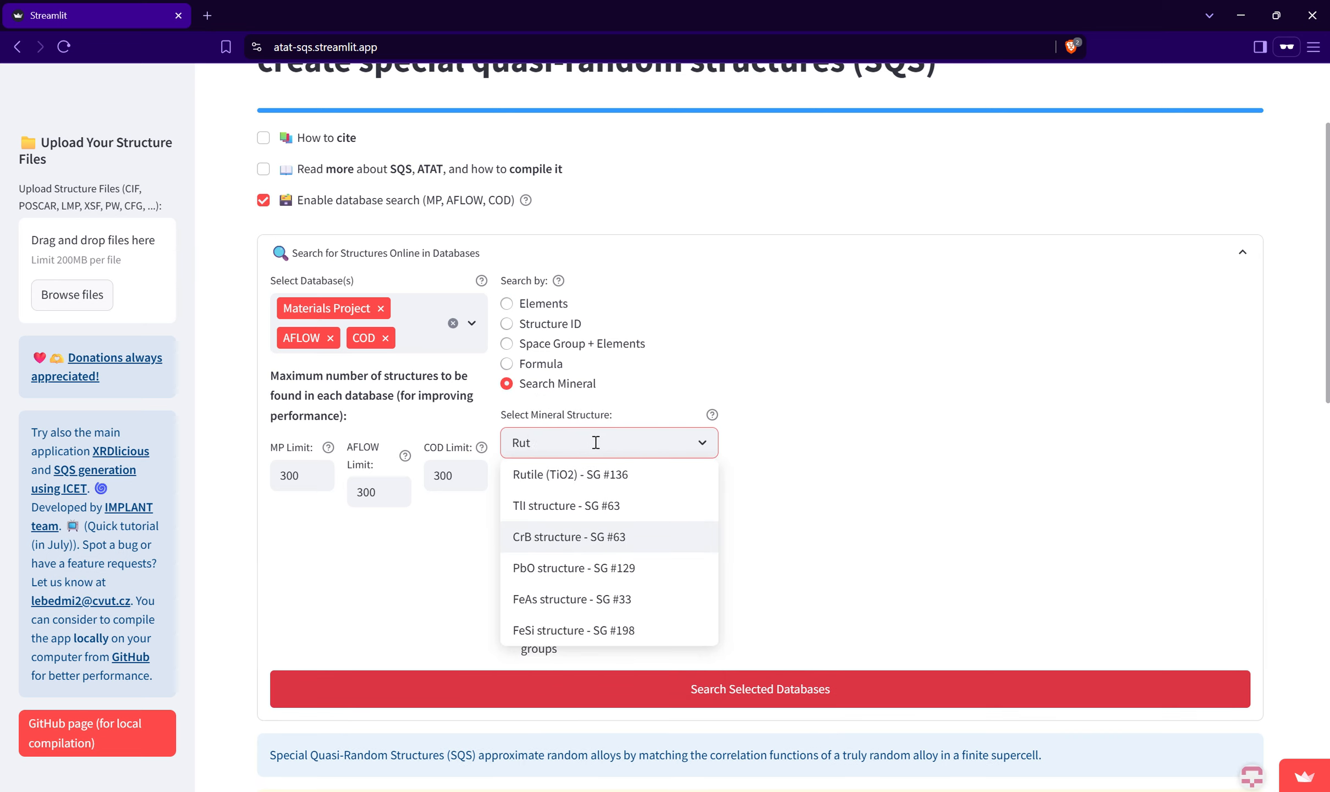
pyautogui.click(590, 478)
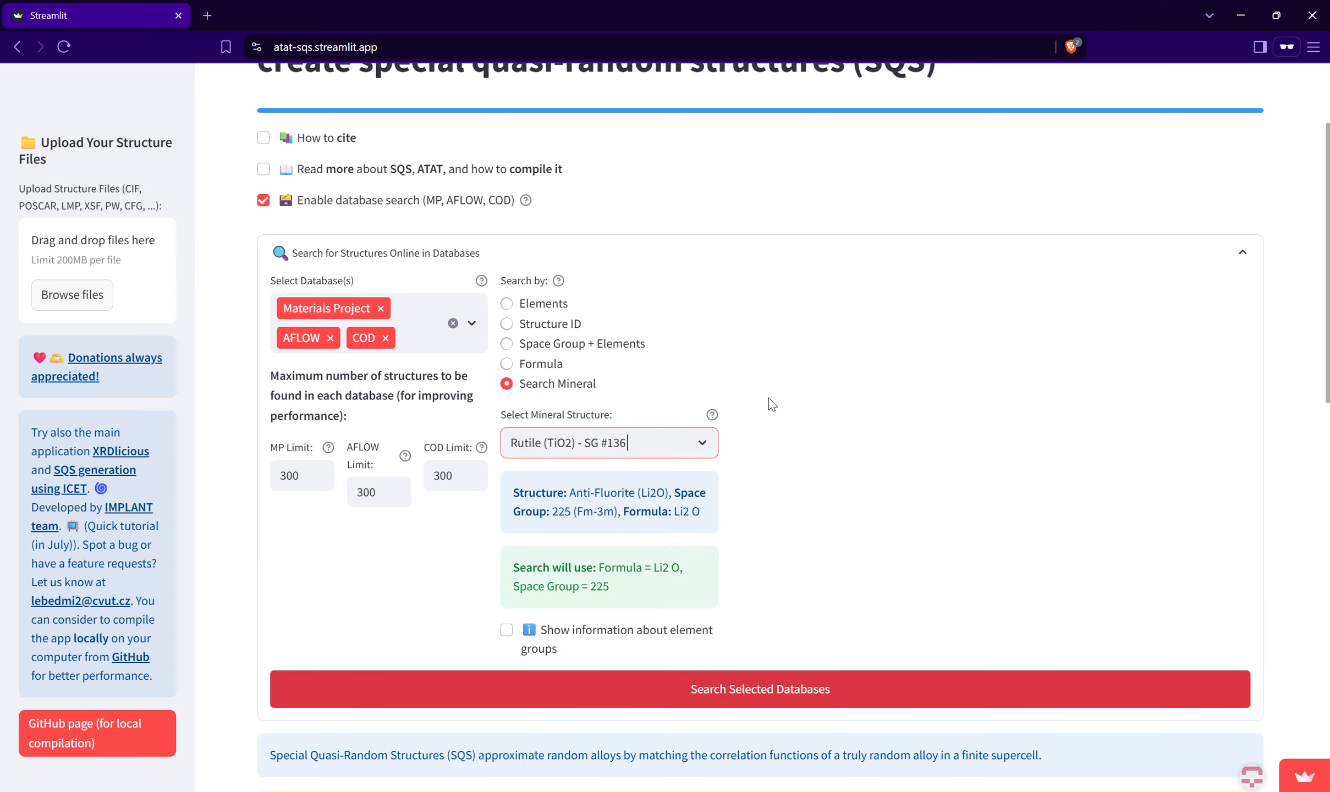
# Step: Search Materials Project, AFLOW and COD for the rutile structure
pyautogui.scroll(-1, 692, 491)
pyautogui.click(511, 627)
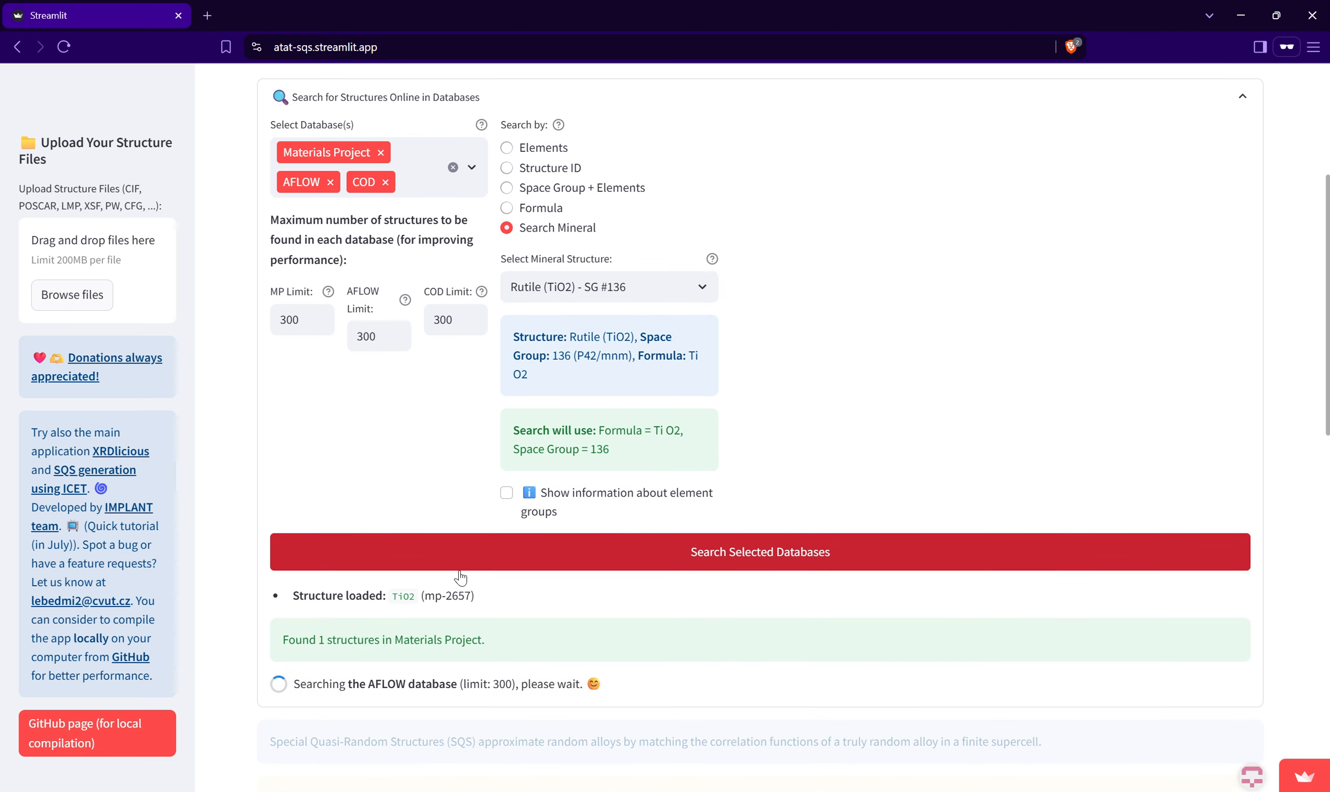
pyautogui.scroll(-2, 460, 575)
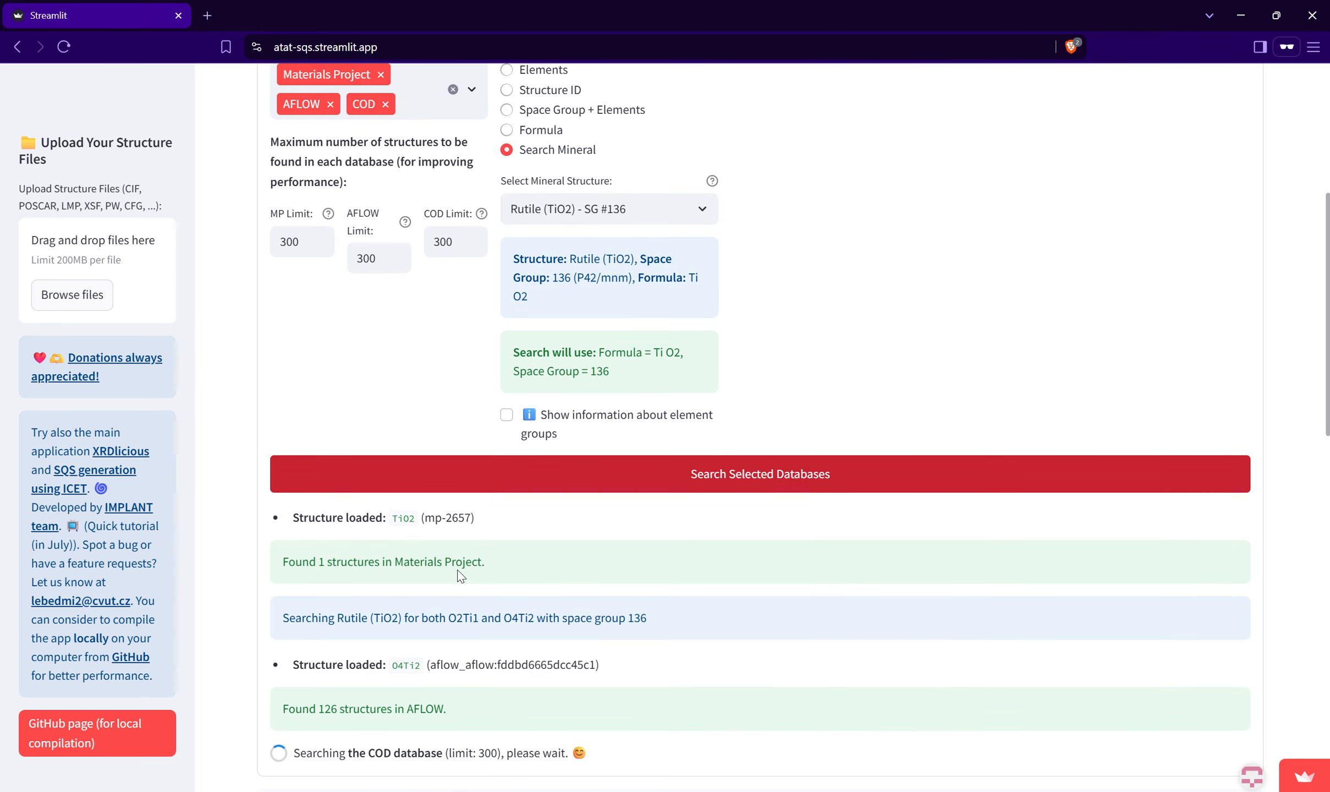
pyautogui.scroll(-1, 459, 577)
pyautogui.scroll(5, 459, 577)
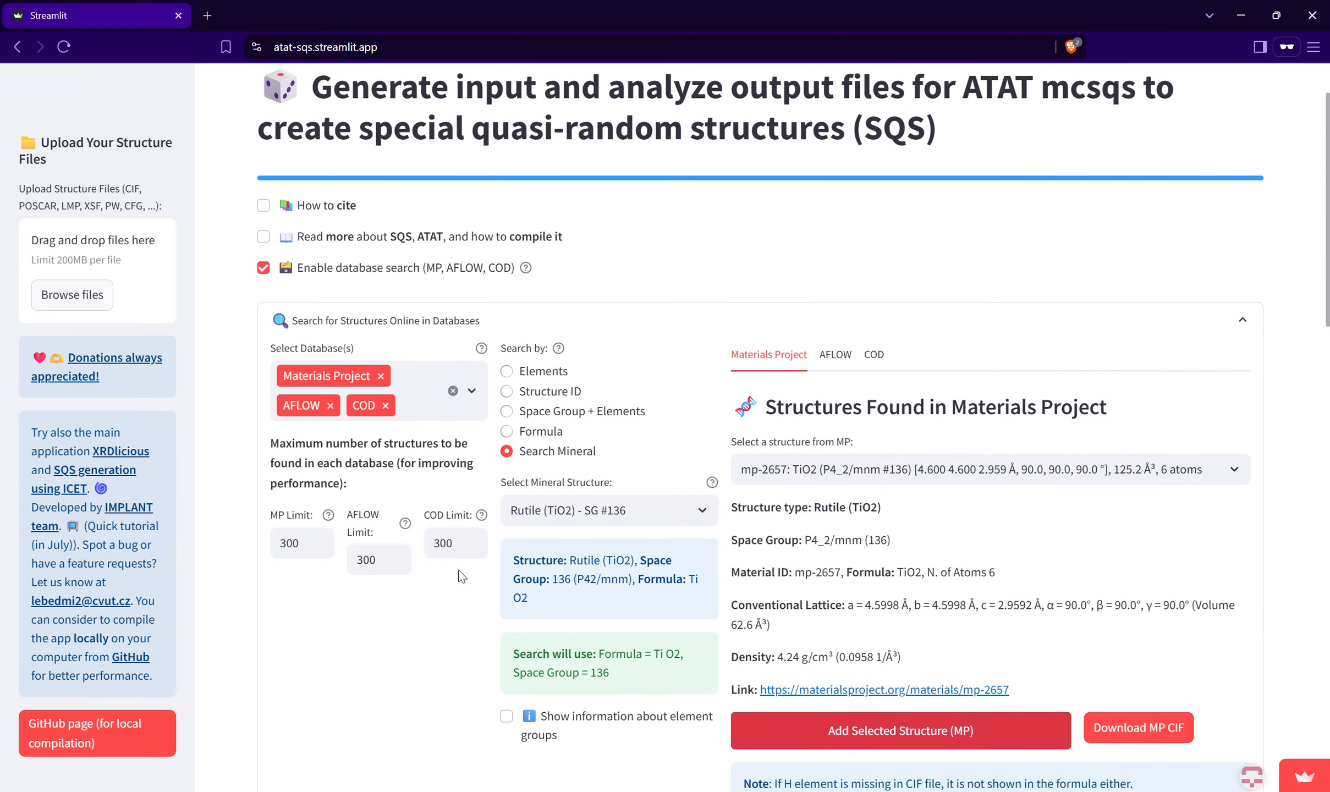
# Step: Add the TiO2 structure cod_1534781 from the COD results and turn off the database search
pyautogui.scroll(-2, 838, 364)
pyautogui.click(874, 210)
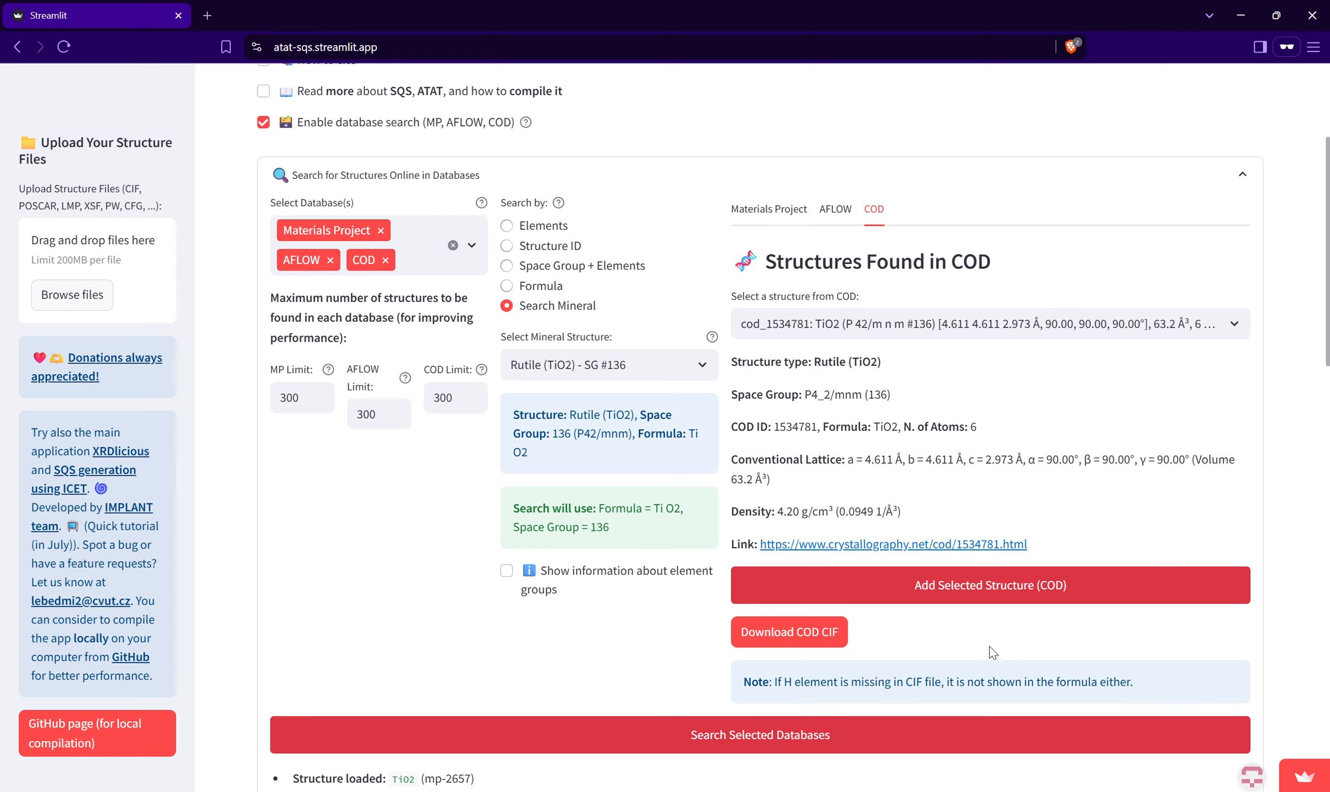
pyautogui.click(881, 572)
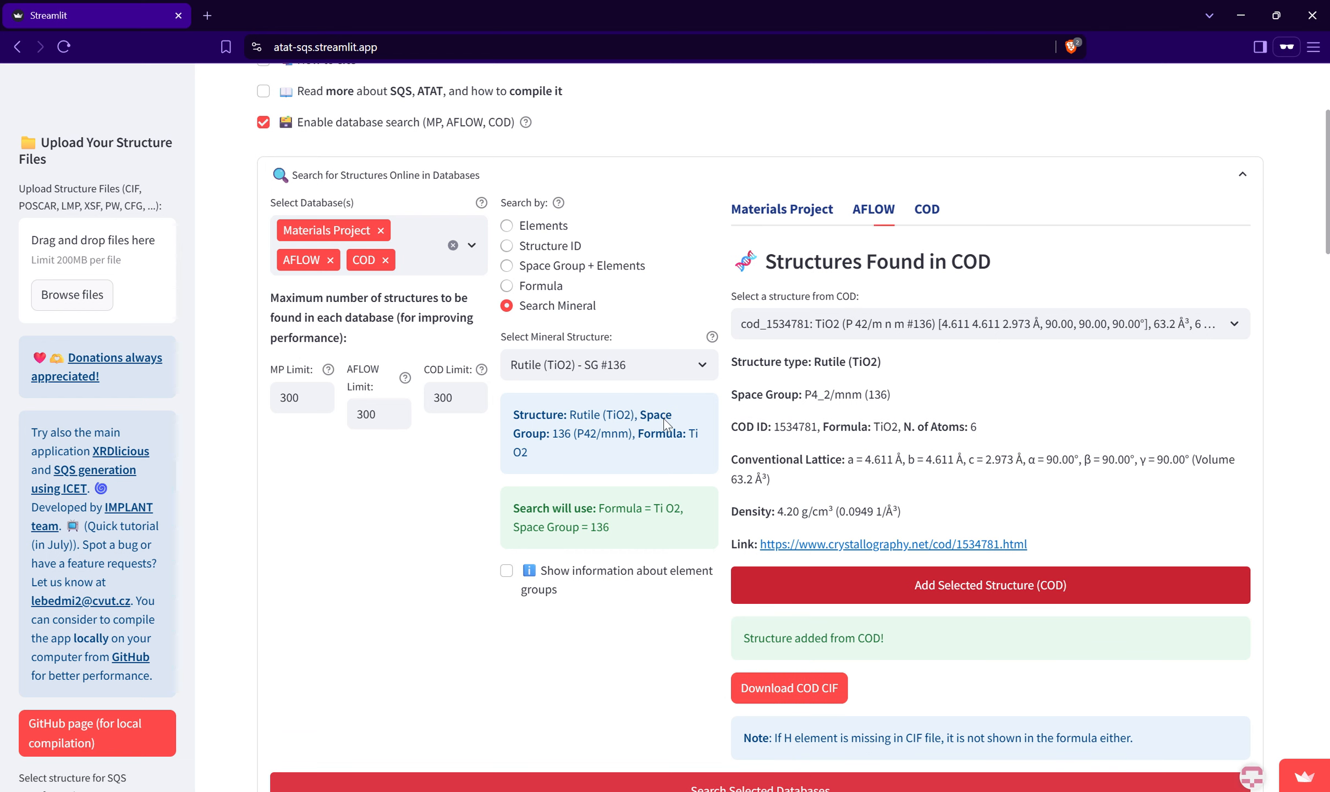
pyautogui.scroll(3, 663, 421)
pyautogui.click(451, 331)
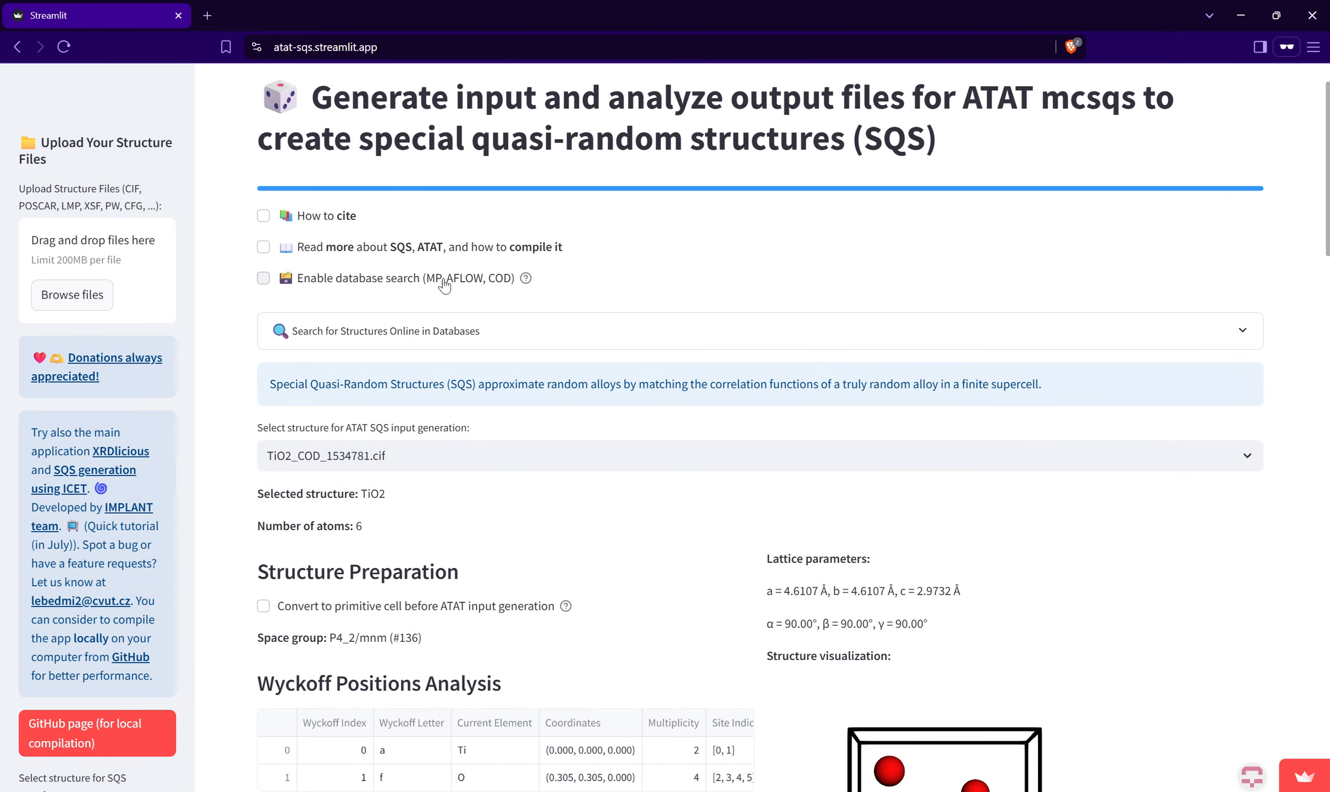
# Step: Examine the loaded TiO2 structure's lattice parameters, Wyckoff positions and 3D visualization, and check the list of loaded structures
pyautogui.scroll(-5, 825, 505)
pyautogui.moveTo(825, 505); pyautogui.dragTo(956, 564)
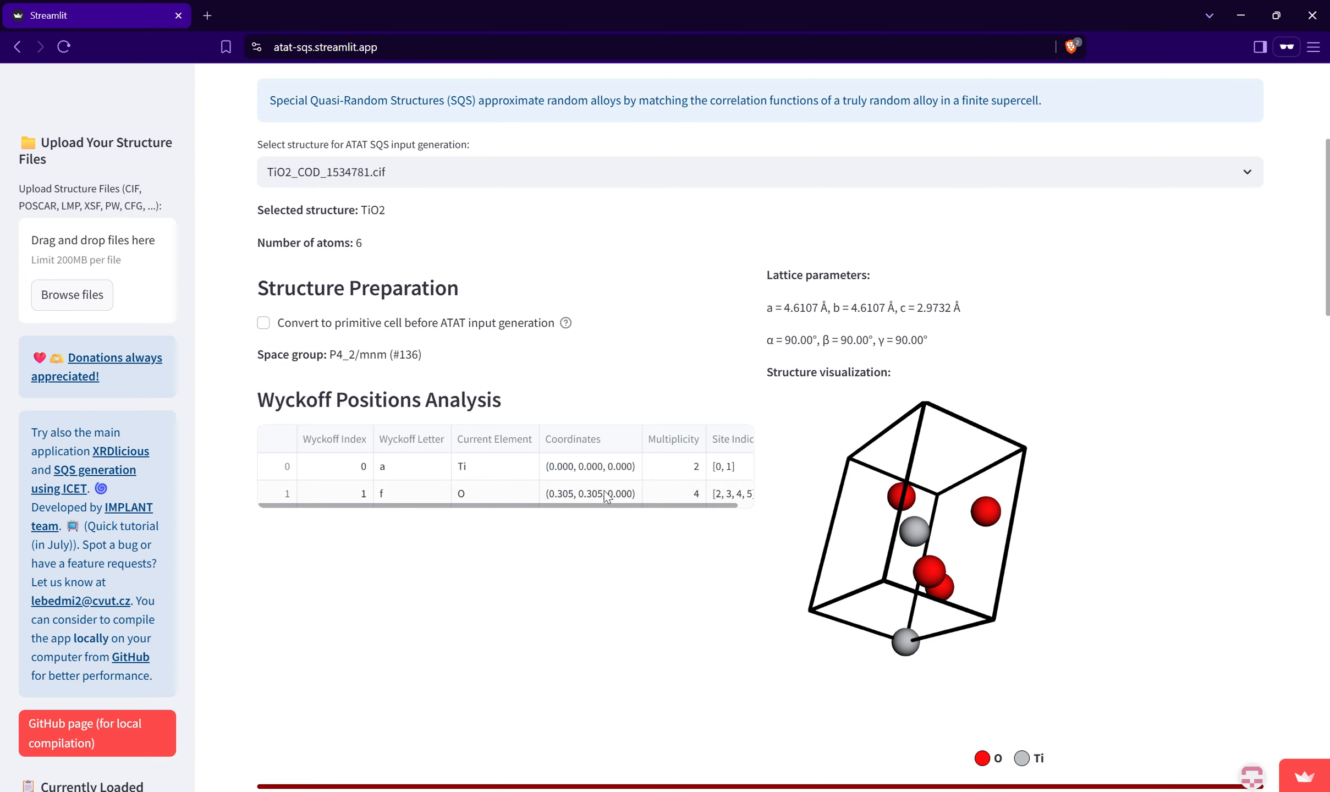
pyautogui.scroll(6, 607, 497)
pyautogui.scroll(-4, 173, 517)
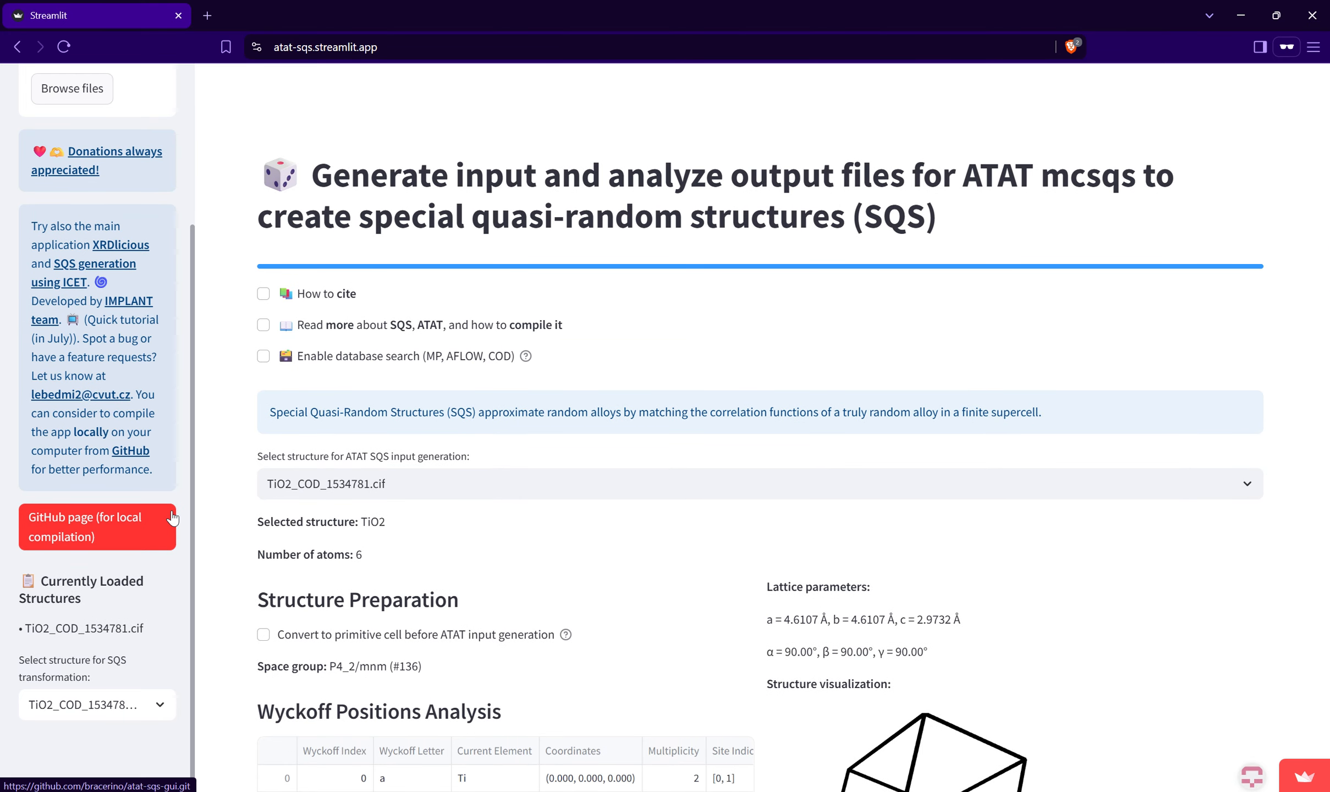
pyautogui.scroll(4, 173, 517)
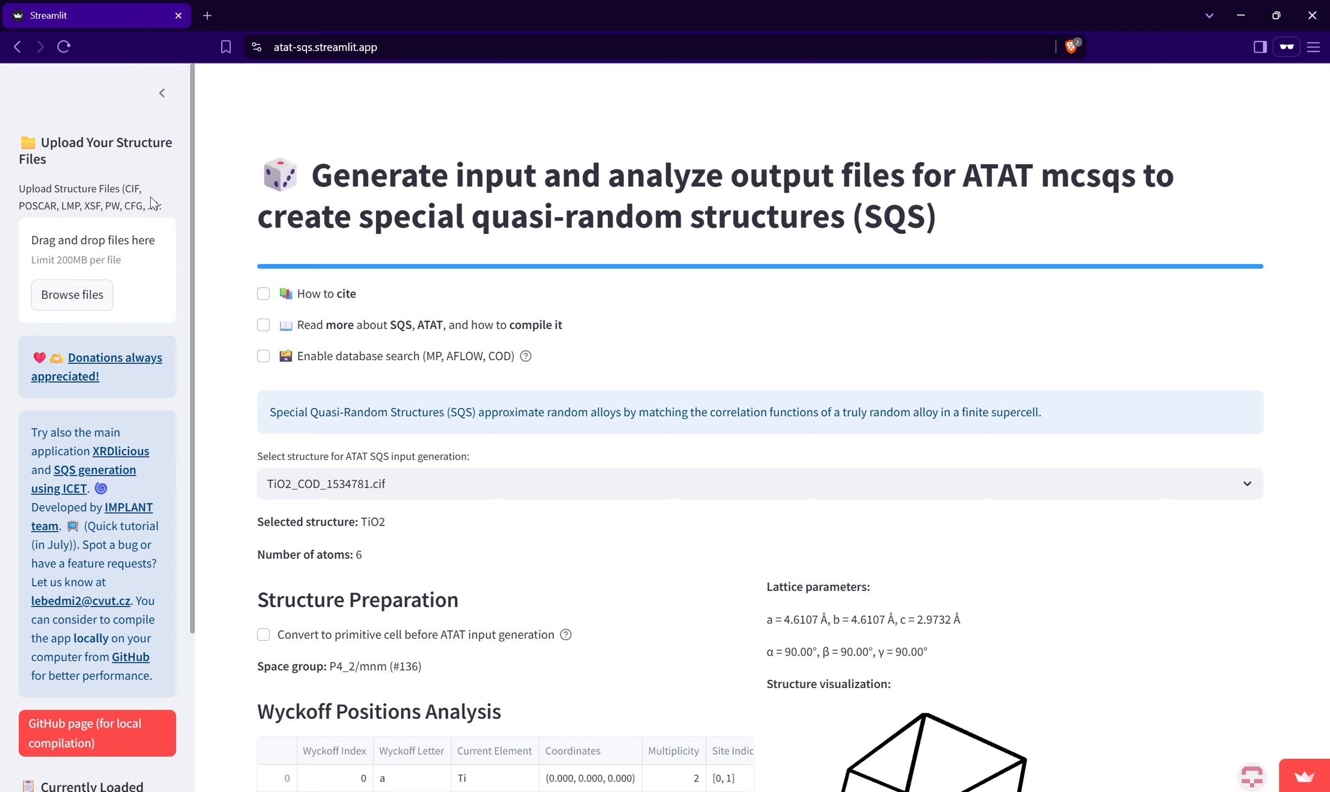
pyautogui.scroll(-5, 497, 412)
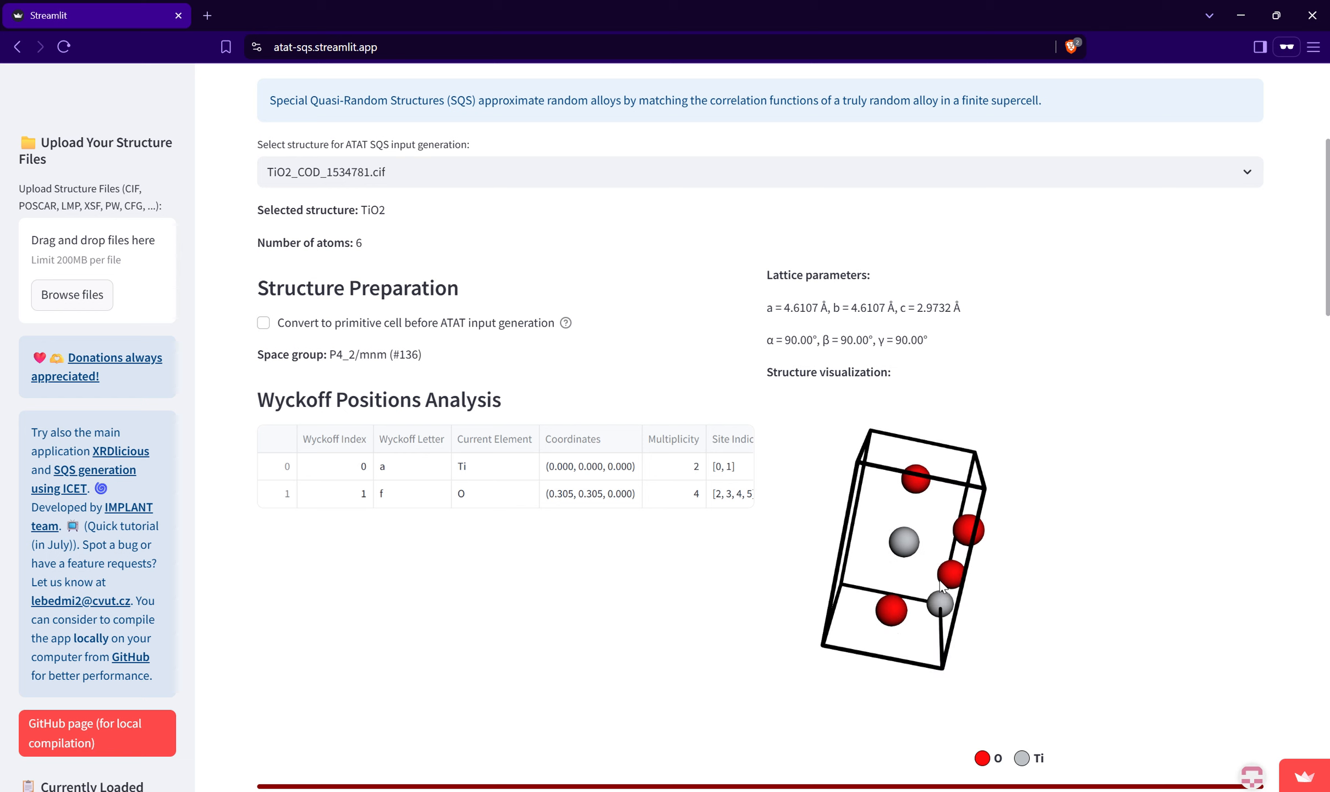
pyautogui.scroll(-1, 695, 530)
# Step: Review the composition mode options and inspect the Ti and O sites in the 3D structure from several angles
pyautogui.scroll(-5, 632, 500)
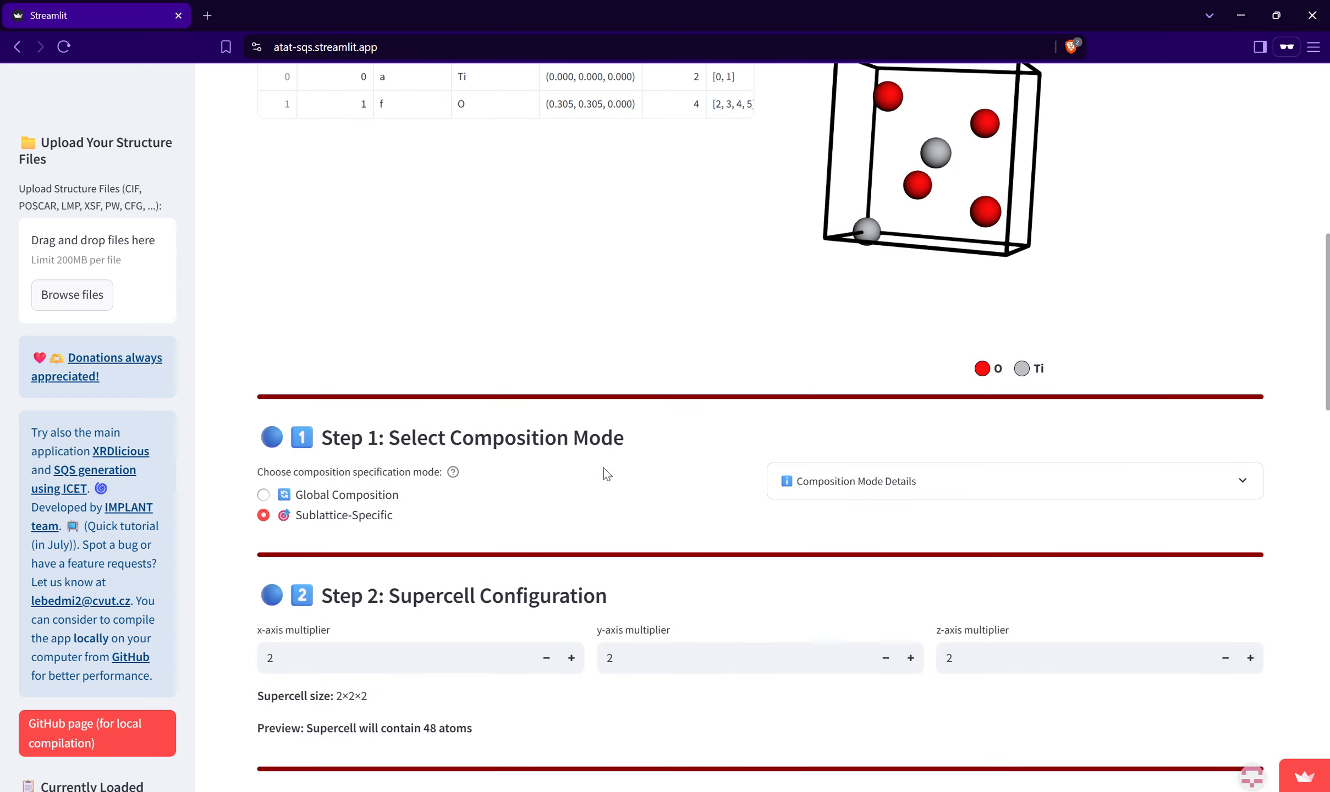
pyautogui.scroll(6, 605, 473)
pyautogui.scroll(-5, 587, 439)
pyautogui.scroll(-2, 587, 438)
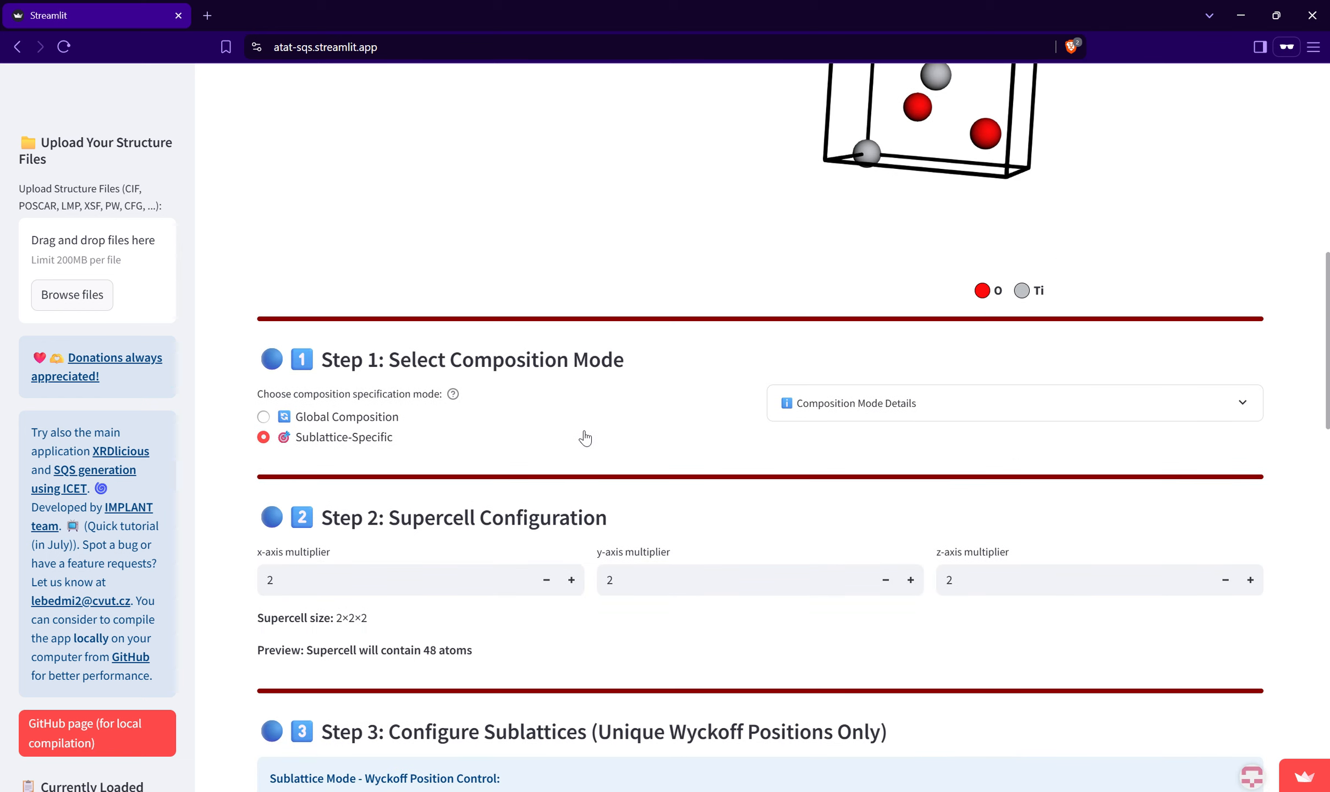
pyautogui.scroll(1, 495, 429)
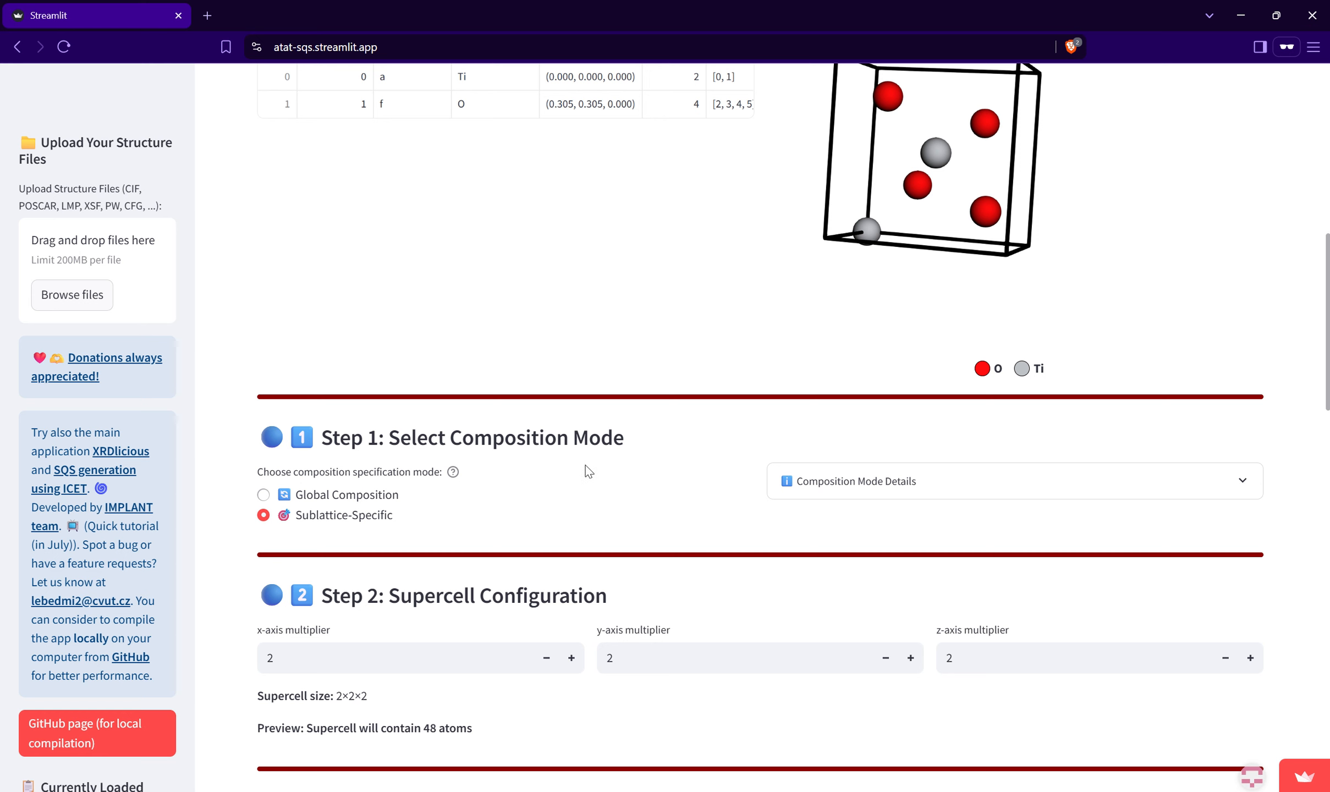
pyautogui.scroll(1, 599, 476)
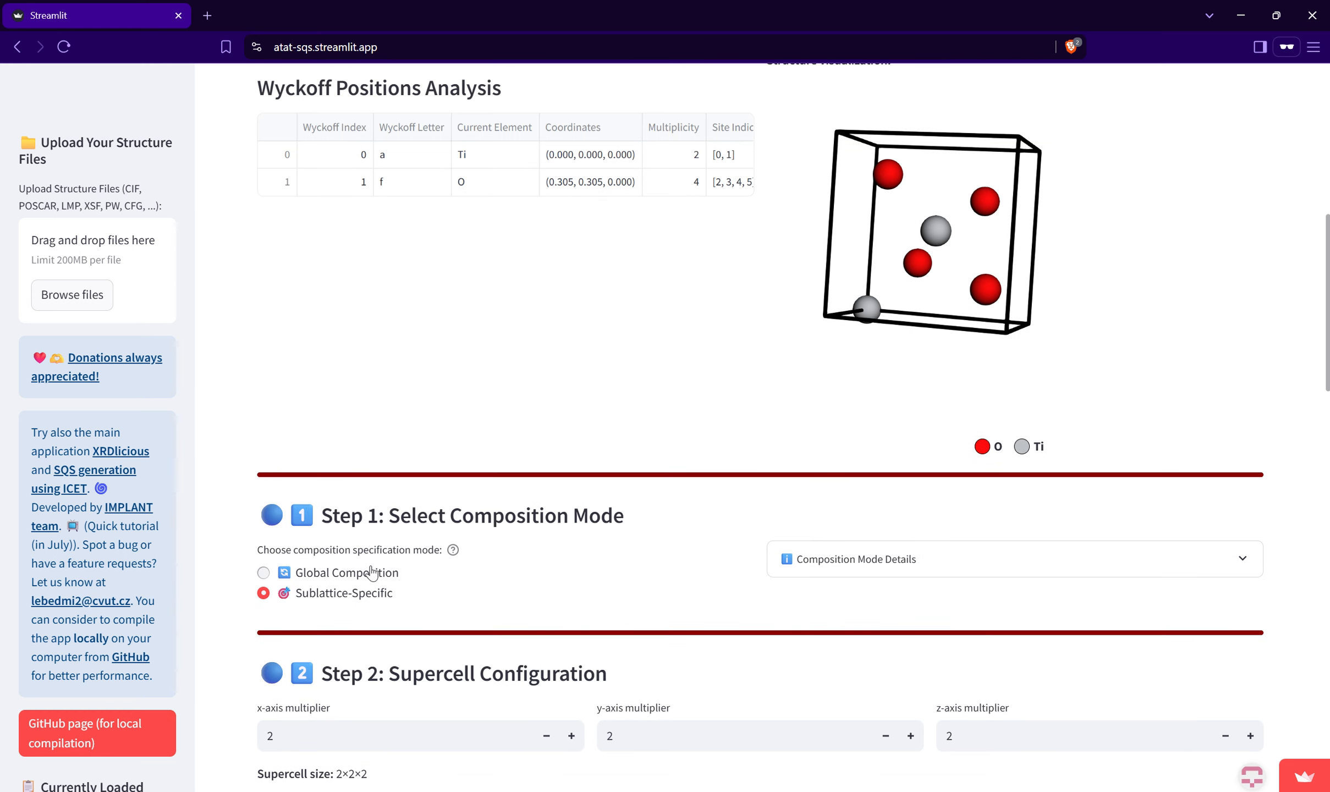
pyautogui.moveTo(914, 335); pyautogui.dragTo(856, 359)
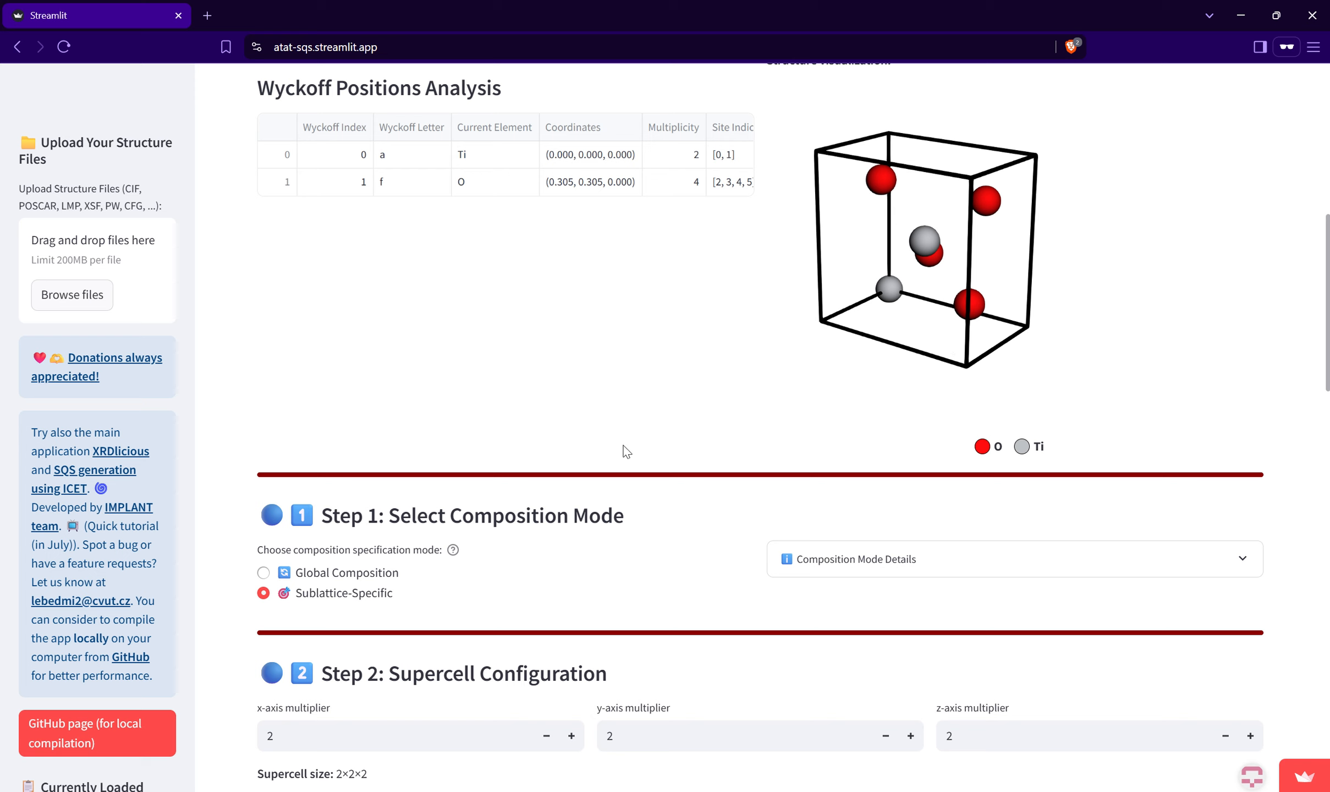
pyautogui.moveTo(792, 373)
pyautogui.mouseDown()
pyautogui.moveTo(861, 328)
pyautogui.moveTo(781, 368)
pyautogui.mouseUp()
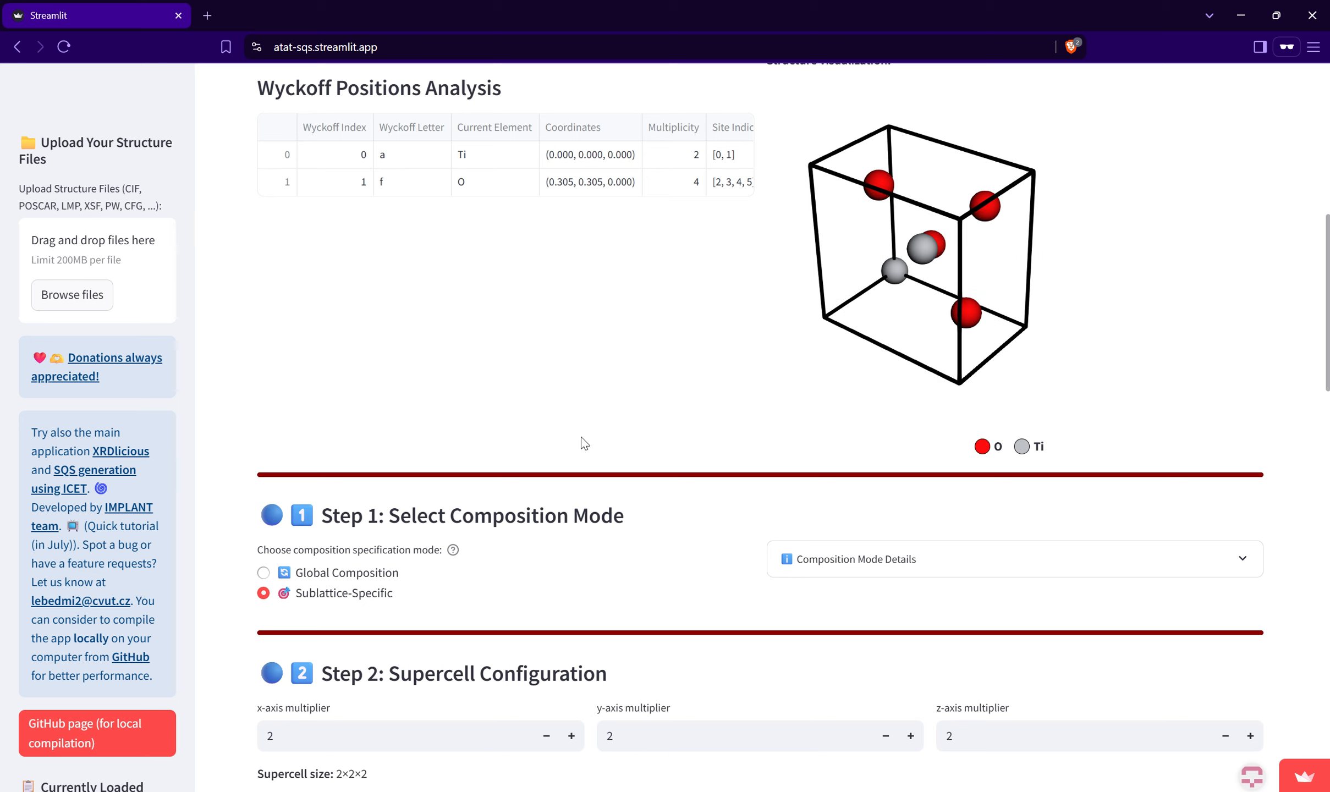
pyautogui.moveTo(858, 314); pyautogui.dragTo(882, 295)
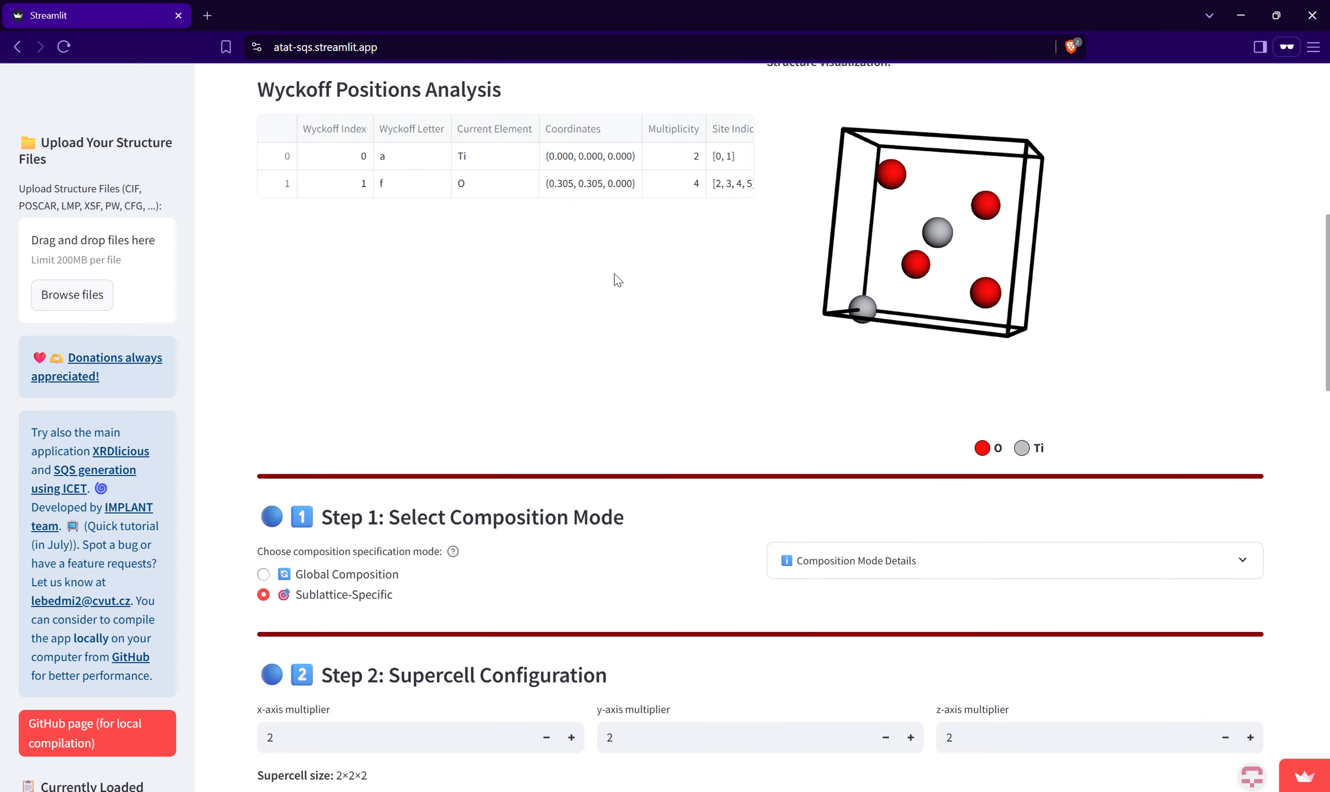
pyautogui.scroll(1, 615, 280)
pyautogui.moveTo(1023, 282); pyautogui.dragTo(978, 312)
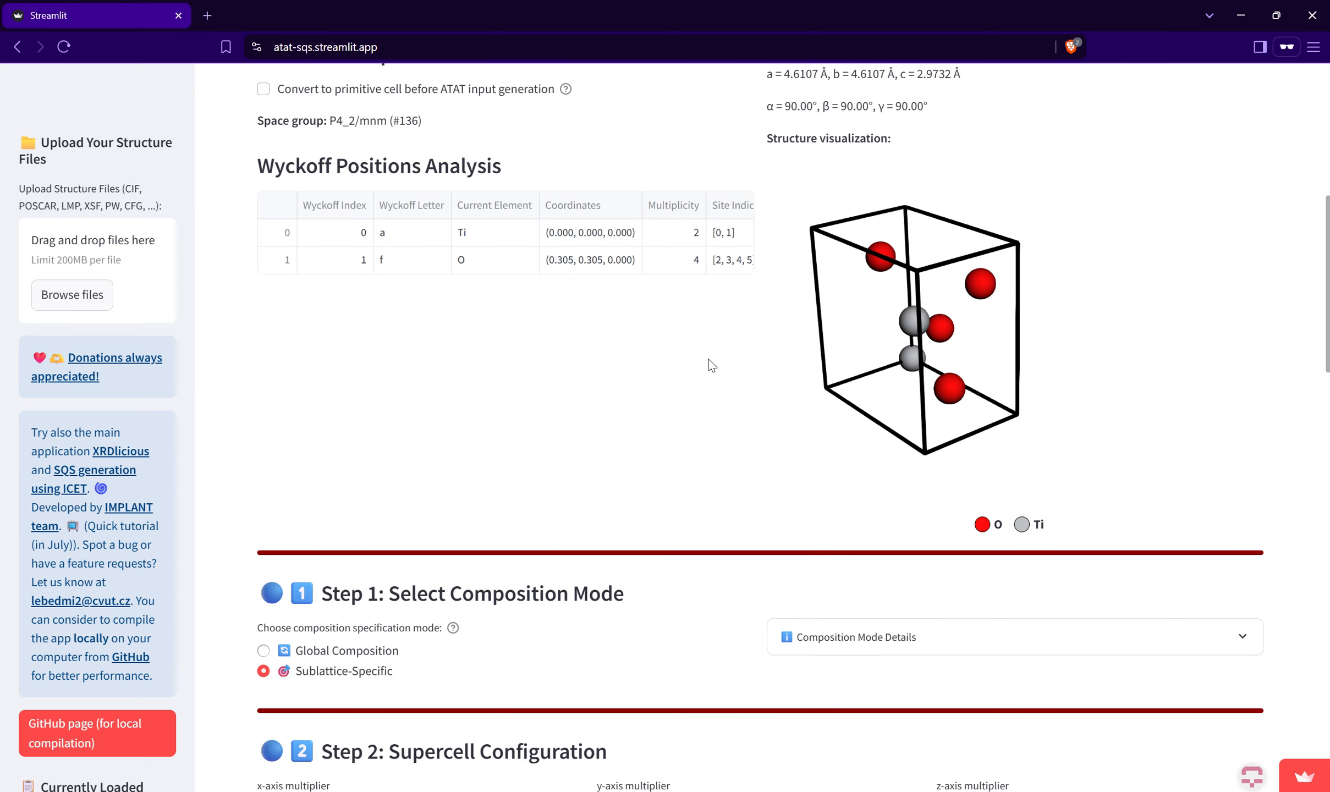
# Step: Keep the Sublattice-Specific composition mode and set the supercell's z-axis multiplier to 1
pyautogui.scroll(-3, 711, 363)
pyautogui.scroll(-1, 691, 350)
pyautogui.scroll(1, 632, 382)
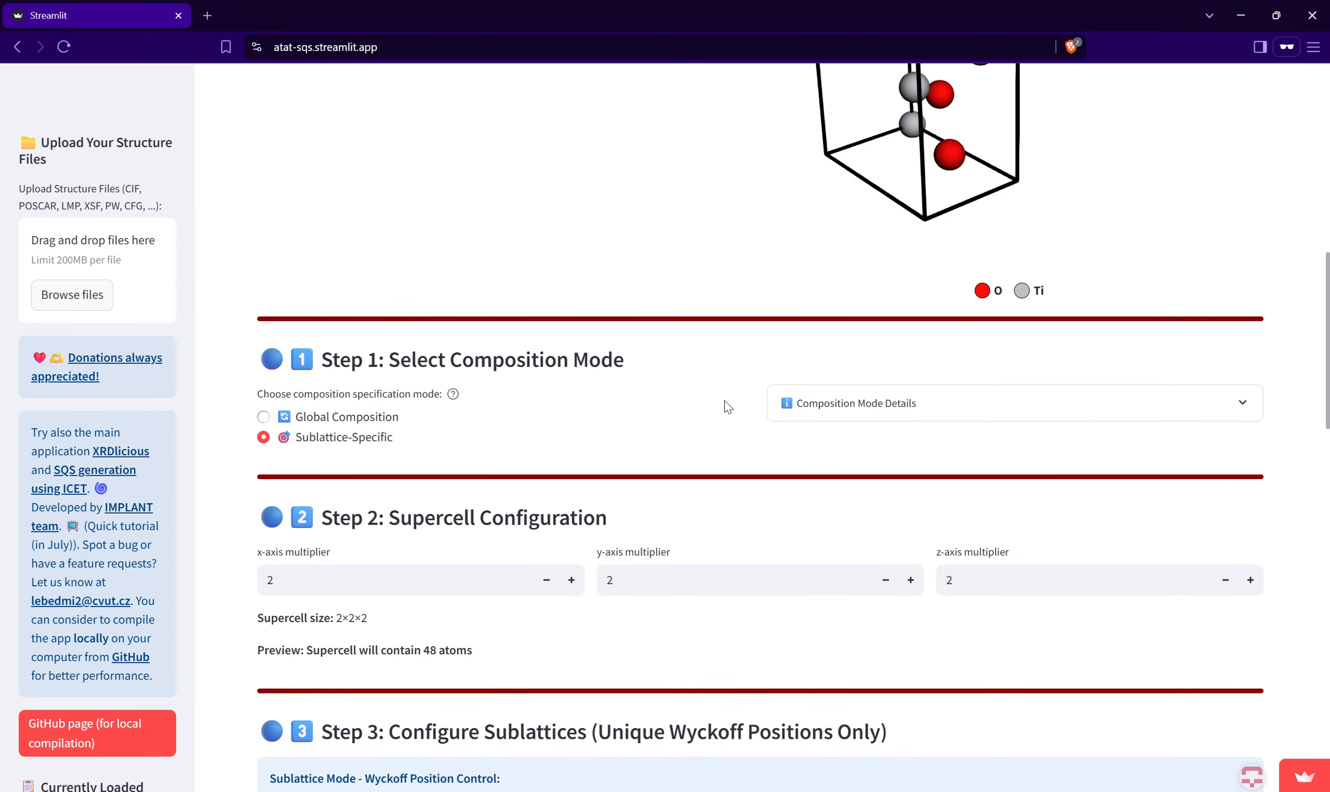
pyautogui.scroll(-1, 429, 388)
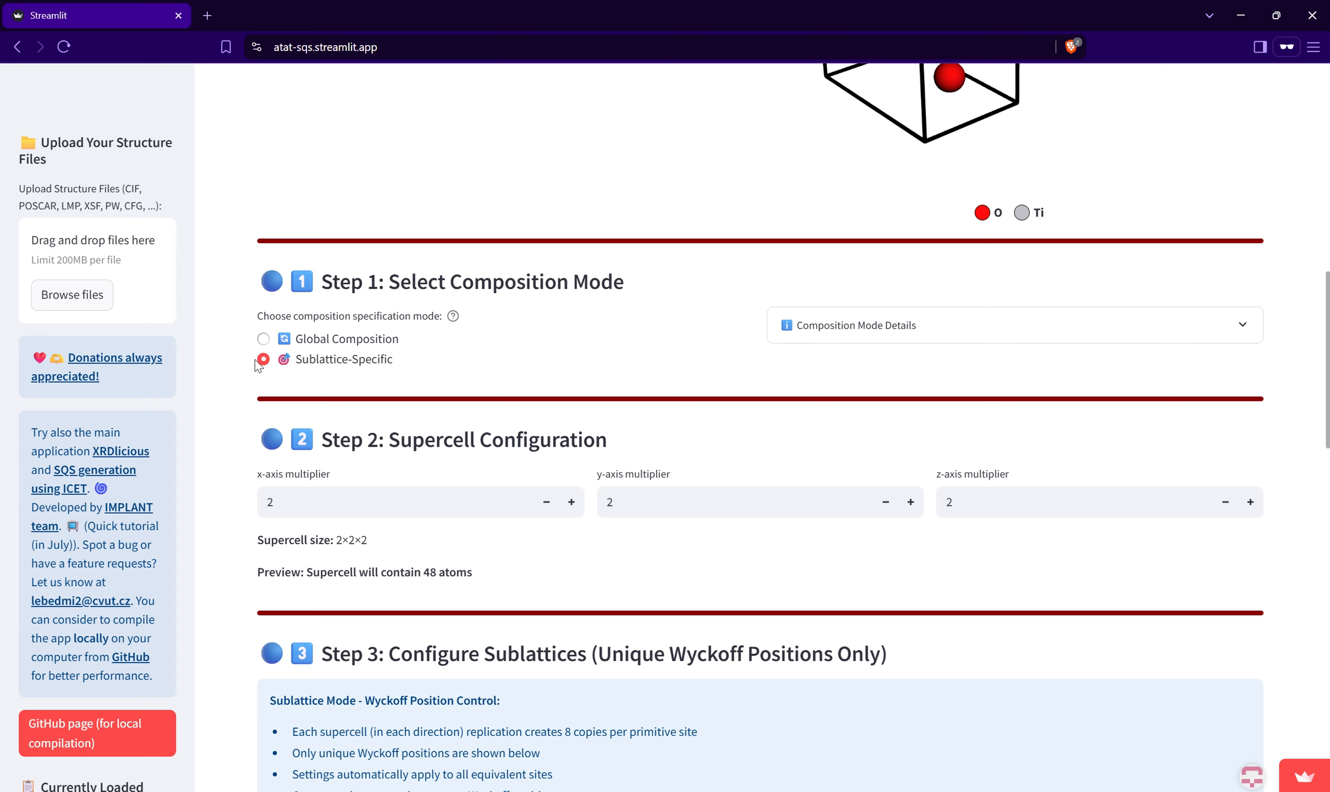
pyautogui.scroll(-1, 416, 391)
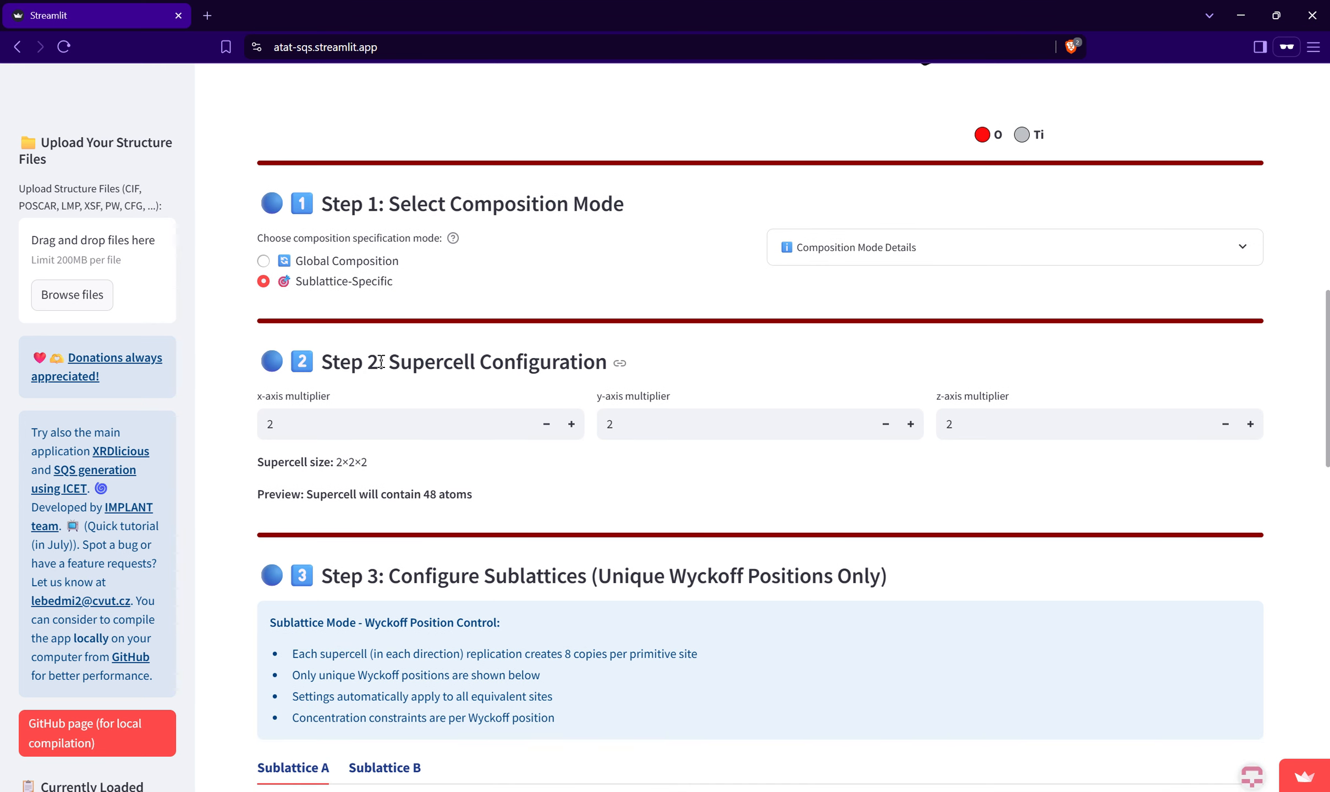
pyautogui.scroll(-1, 514, 341)
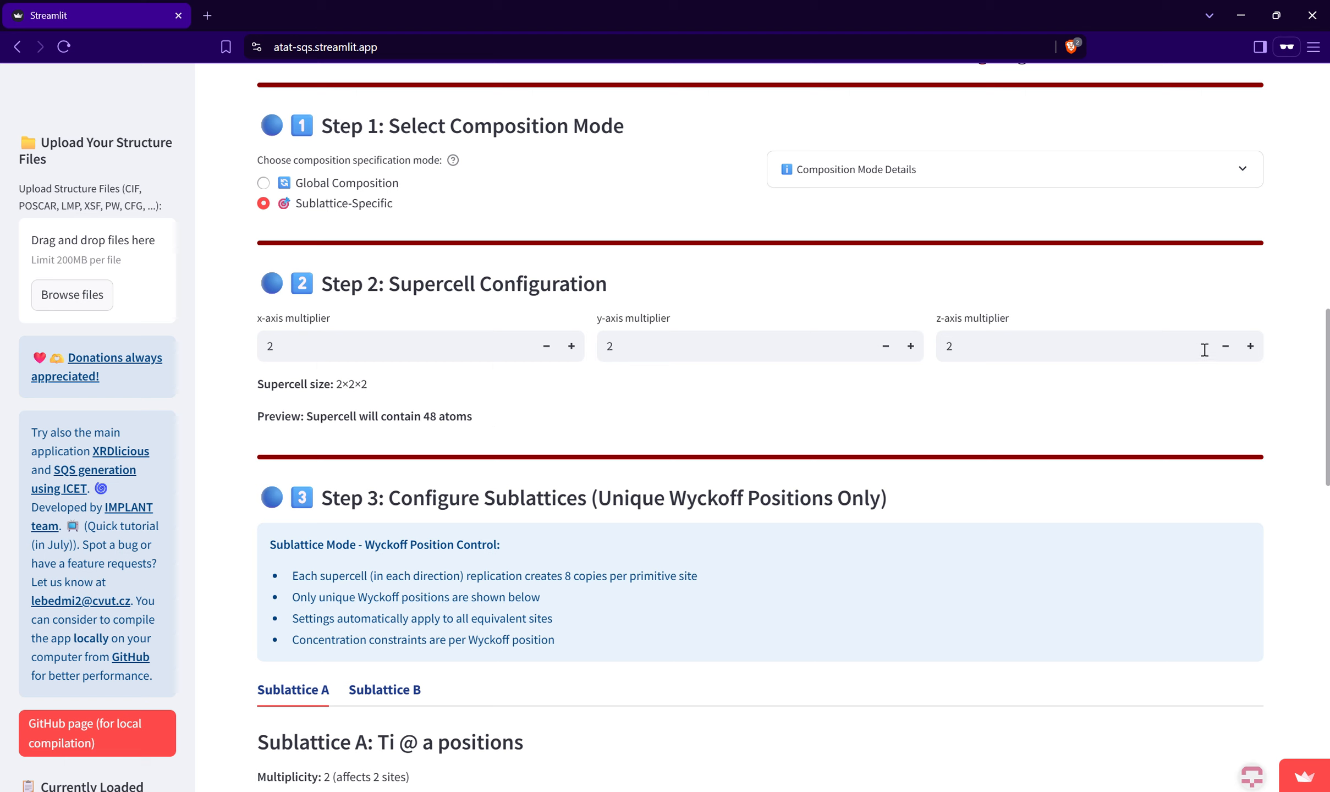
pyautogui.click(1225, 346)
pyautogui.scroll(-1, 644, 410)
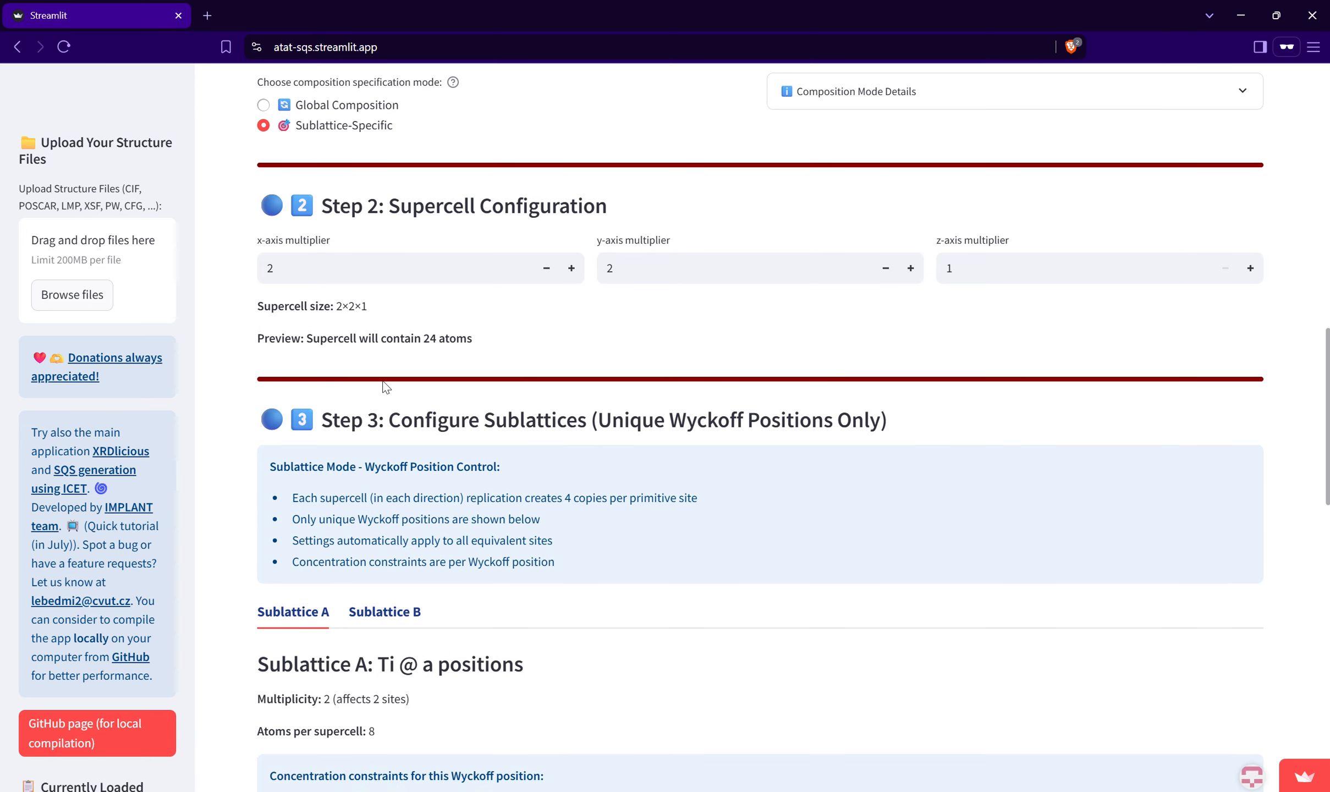
# Step: Review the Sublattice B settings for the O sites and the Sublattice A settings for the Ti sites against the unit cell
pyautogui.scroll(-1, 668, 387)
pyautogui.scroll(-3, 506, 336)
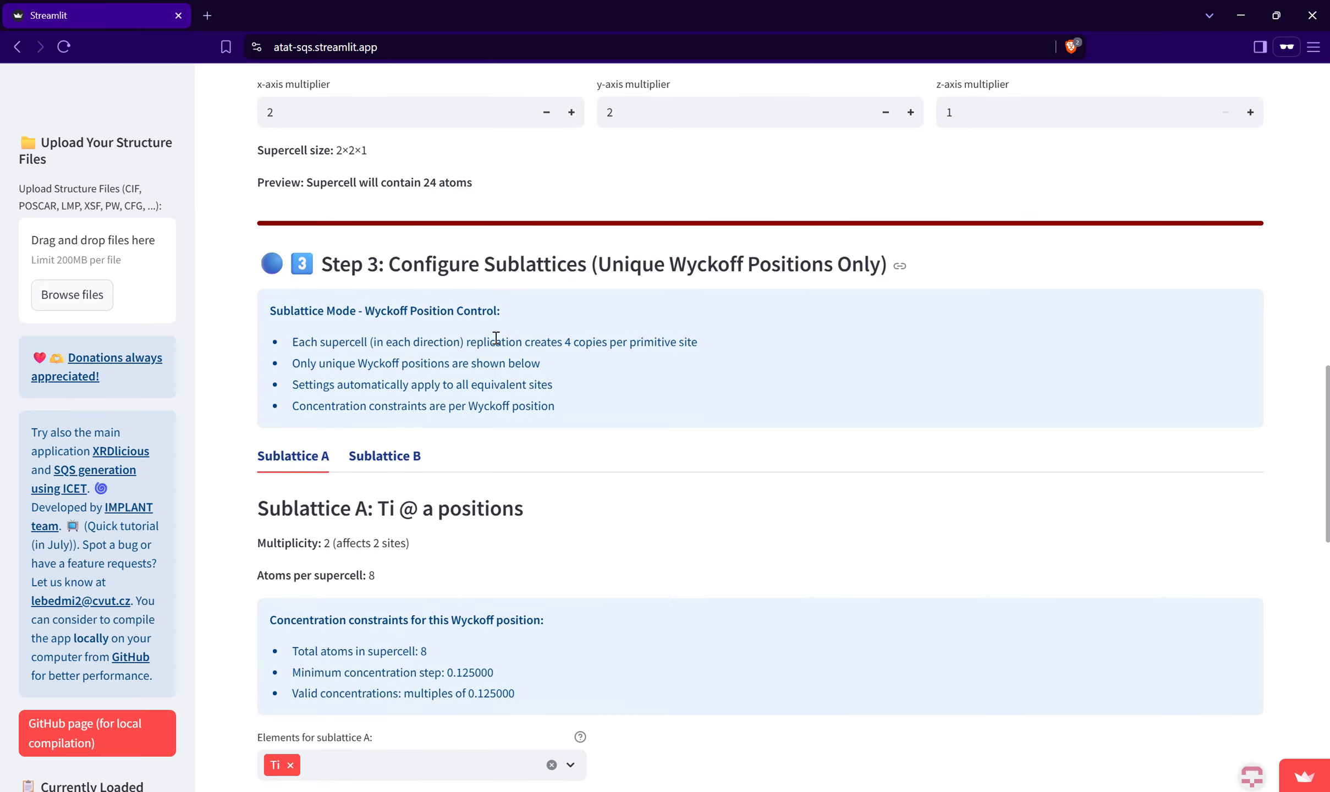
pyautogui.click(401, 310)
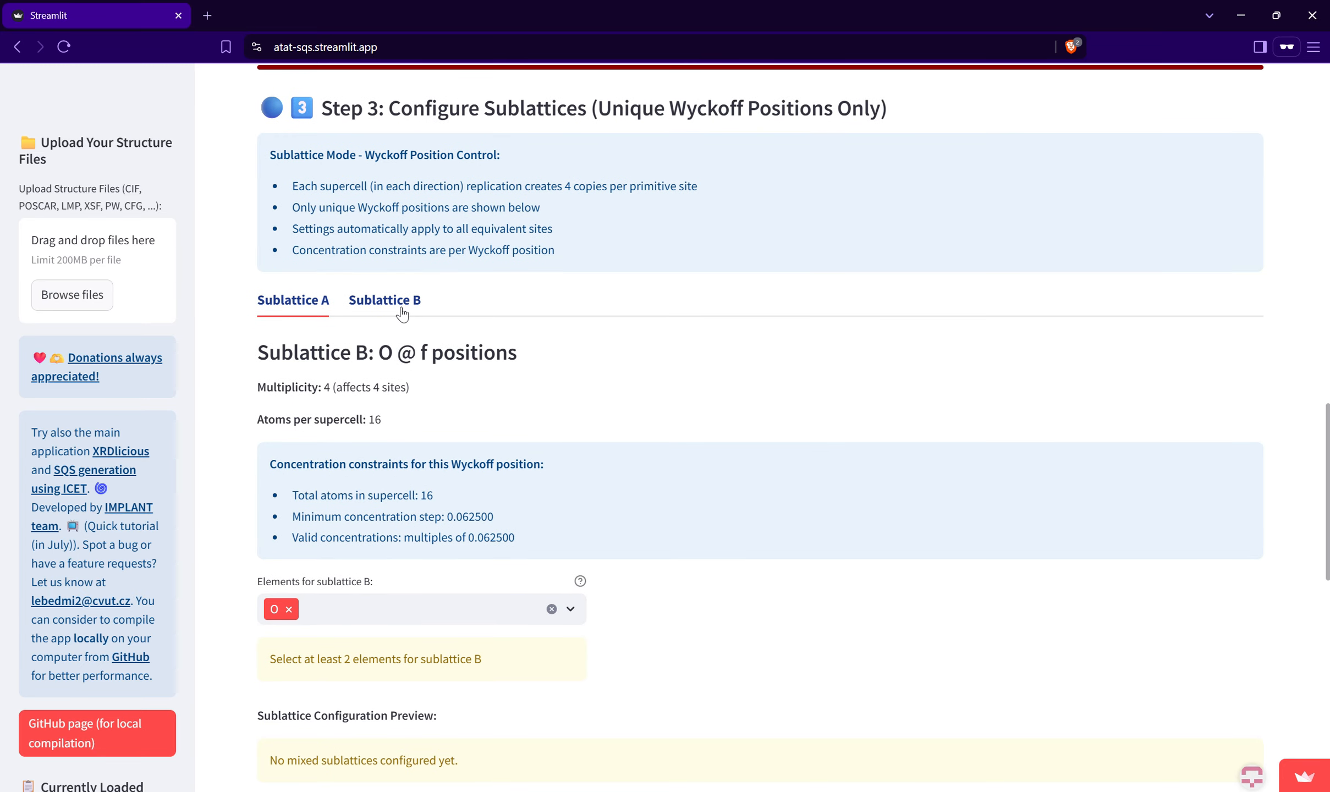
pyautogui.scroll(-2, 395, 331)
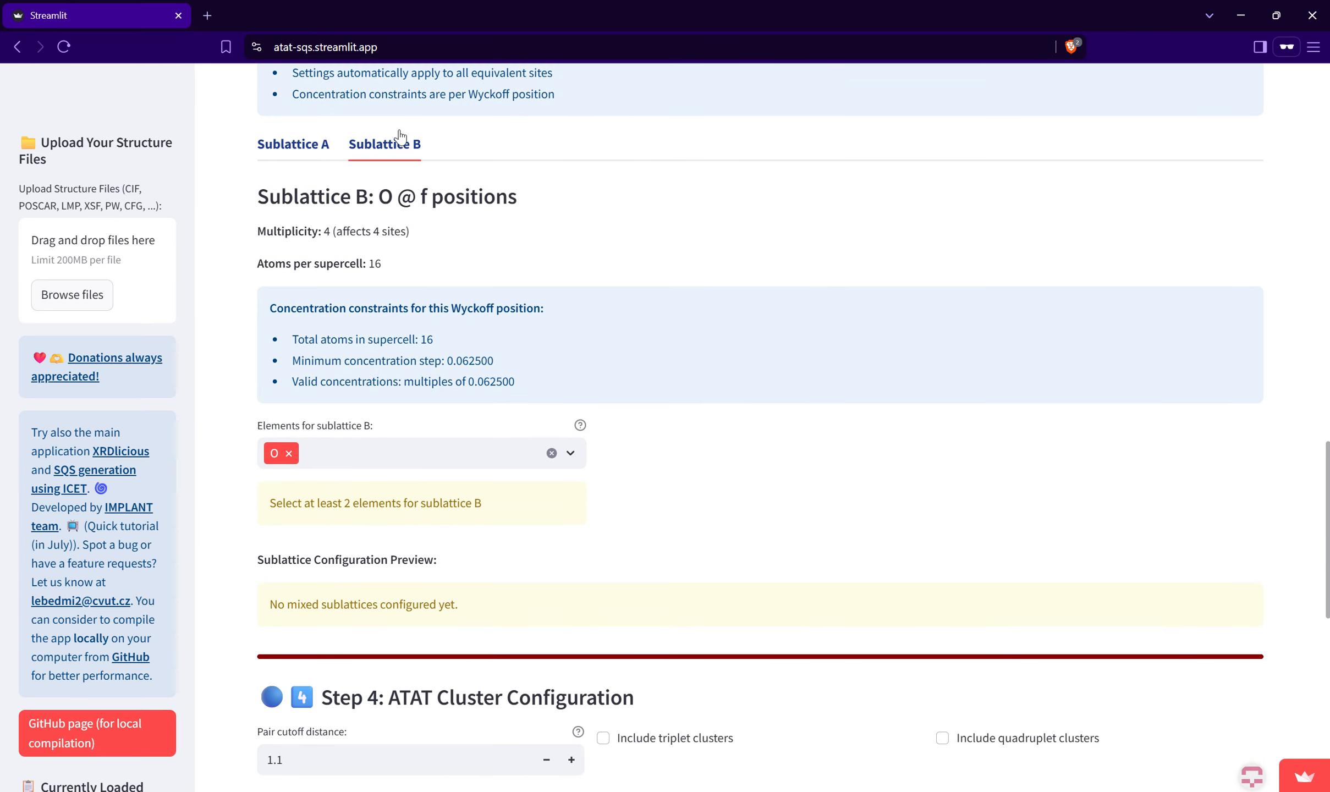
pyautogui.scroll(14, 379, 197)
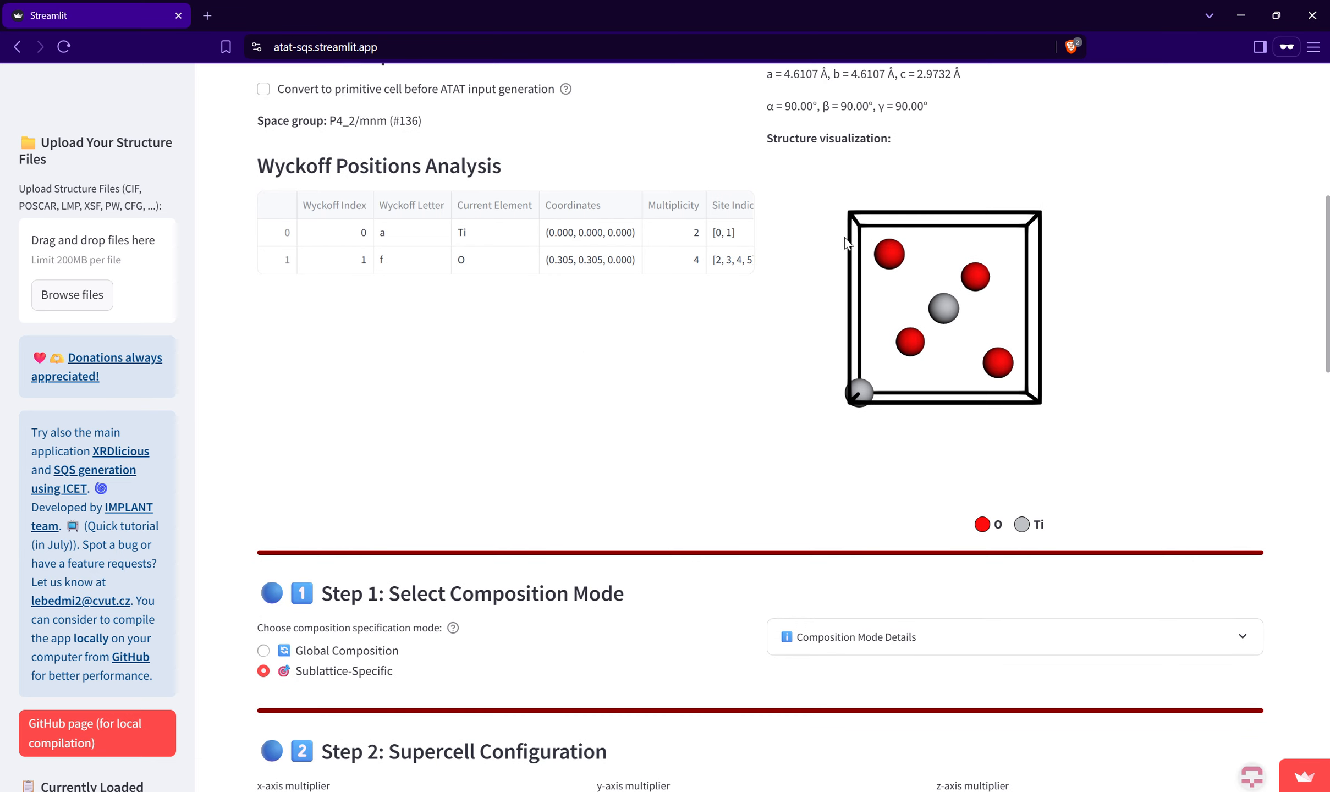
pyautogui.scroll(-7, 490, 434)
pyautogui.scroll(-2, 498, 437)
pyautogui.click(310, 458)
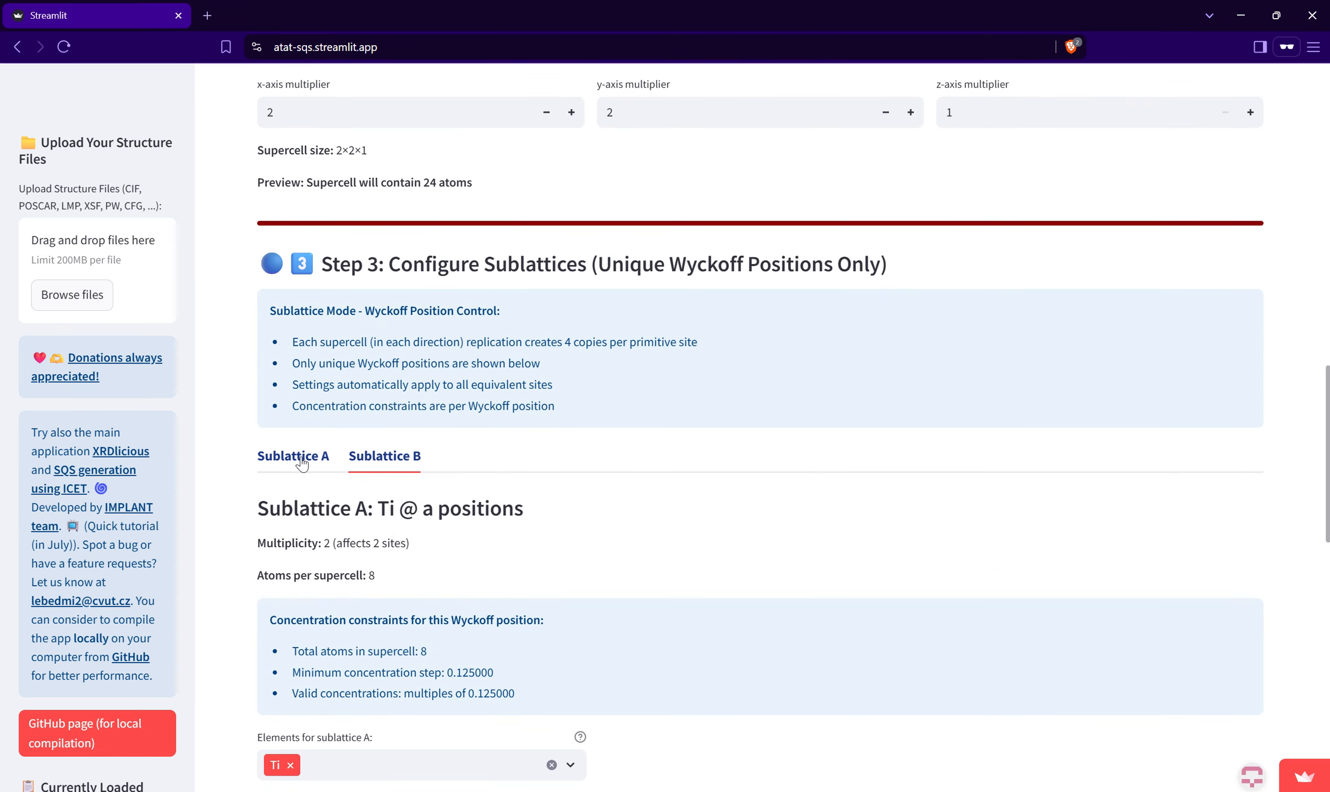
pyautogui.scroll(-1, 316, 459)
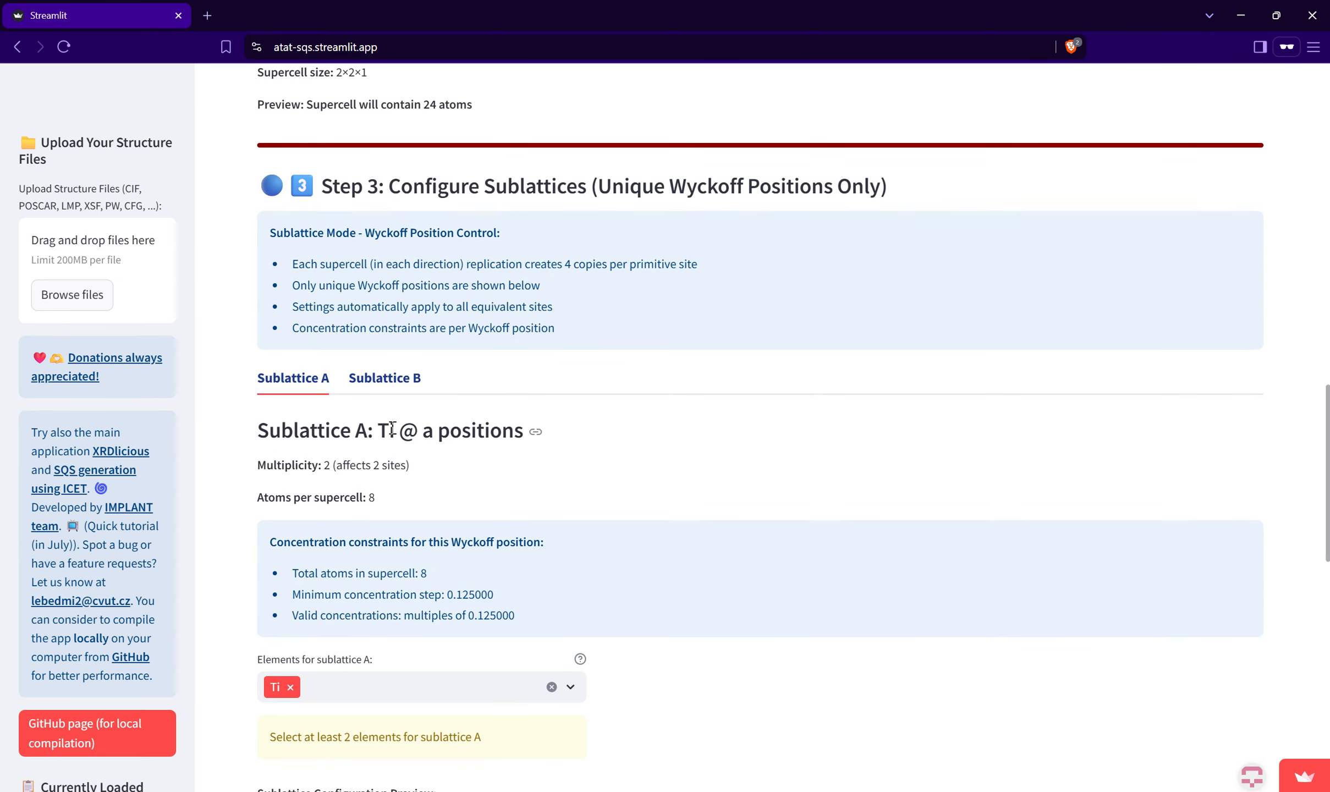
pyautogui.doubleClick(392, 429)
pyautogui.scroll(-1, 462, 473)
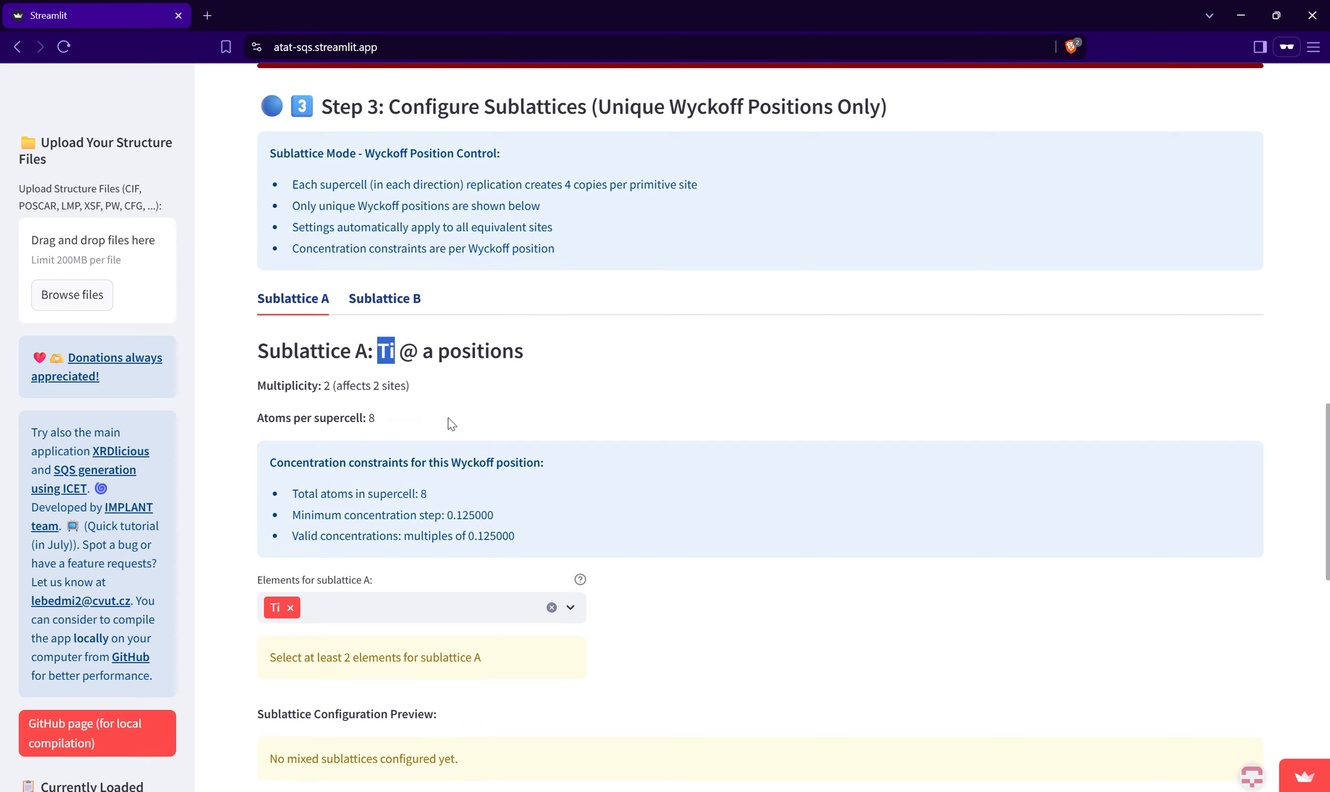
# Step: Add Ag alongside Ti to the elements for Sublattice A
pyautogui.scroll(-1, 380, 513)
pyautogui.click(380, 524)
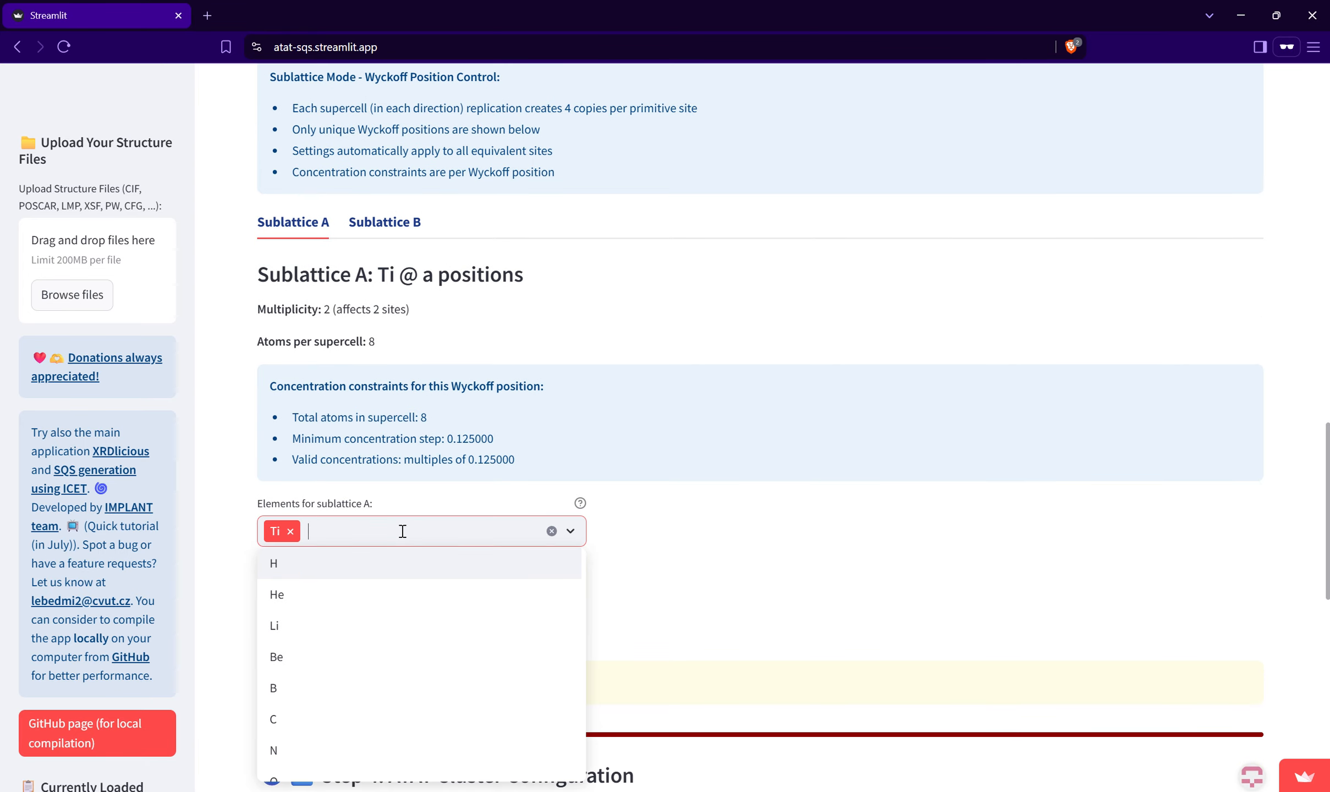
pyautogui.write('Ag')
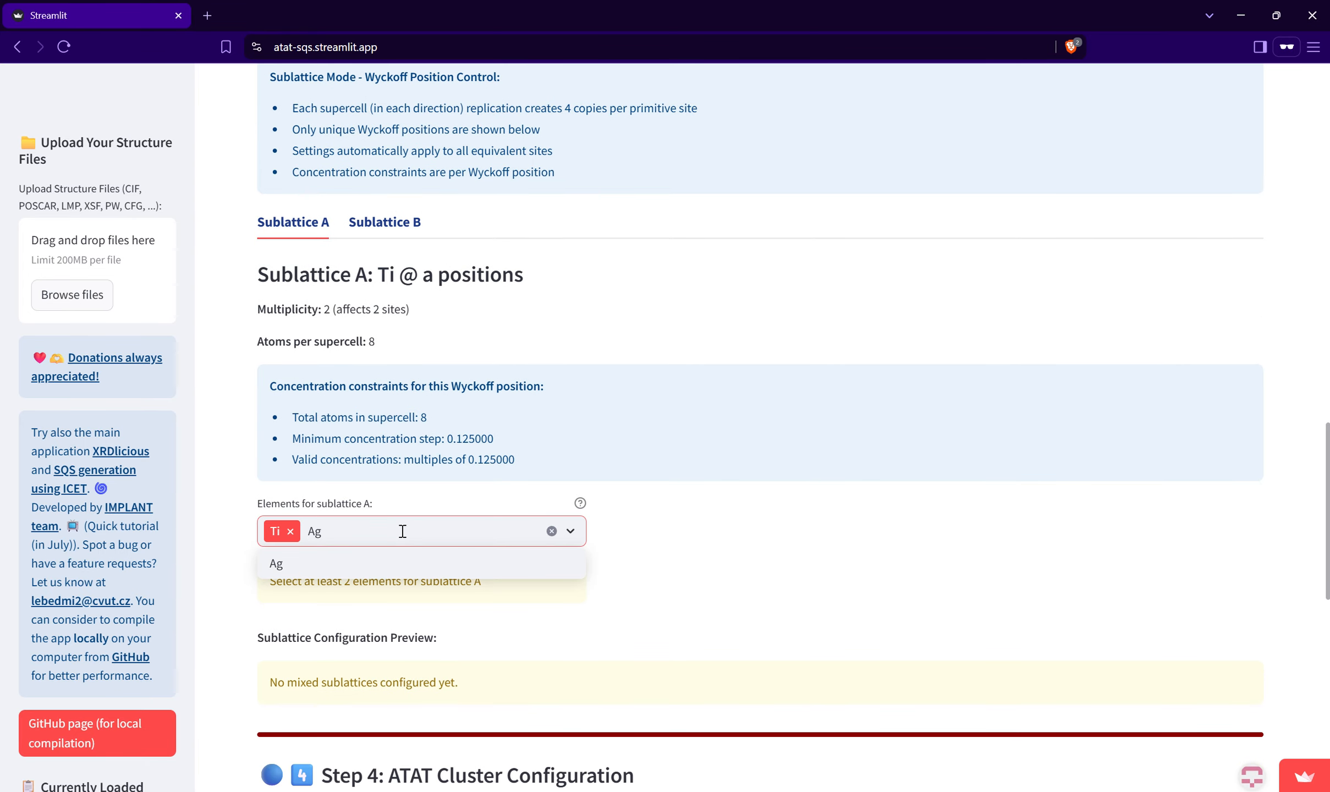
pyautogui.press('Return')
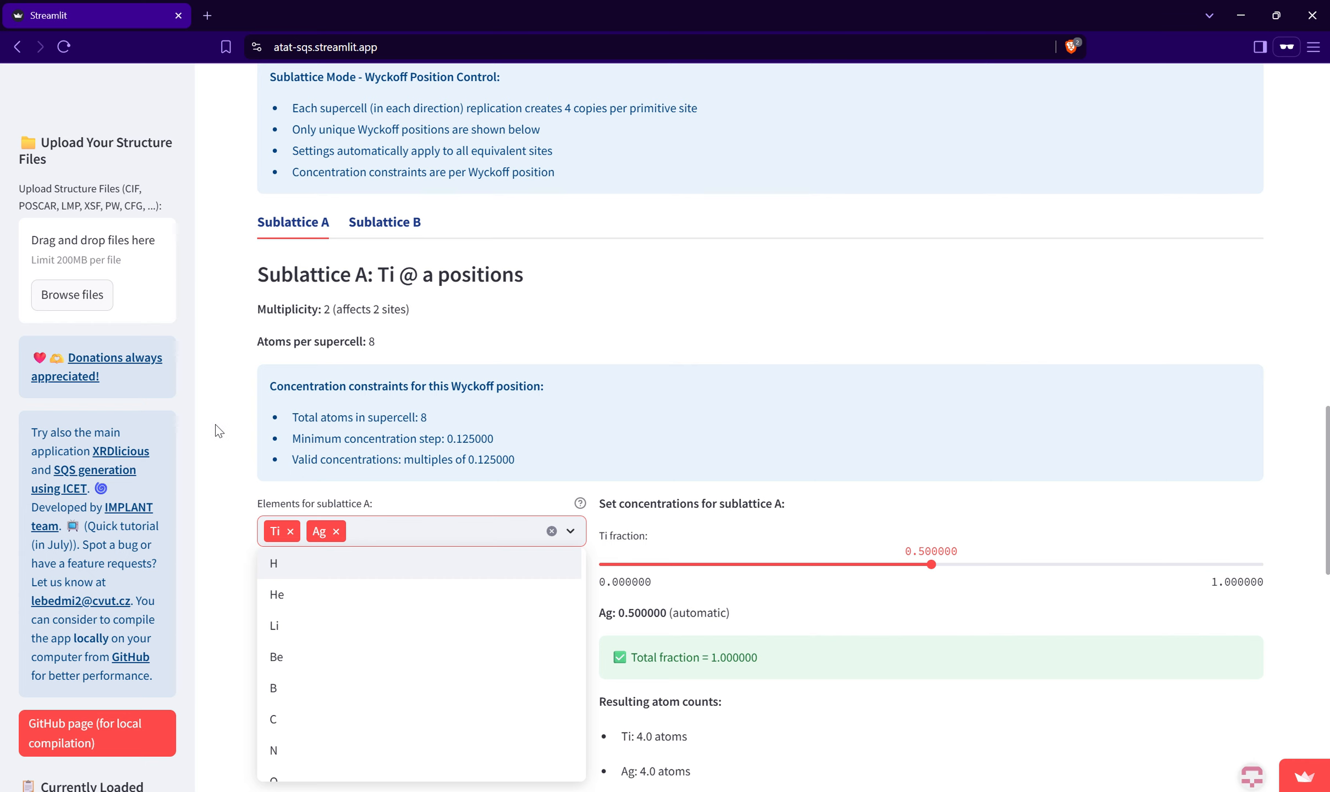
pyautogui.click(215, 425)
# Step: Set the Ti fraction of Sublattice A to 0.25, leaving Ag at 0.75
pyautogui.scroll(-2, 244, 424)
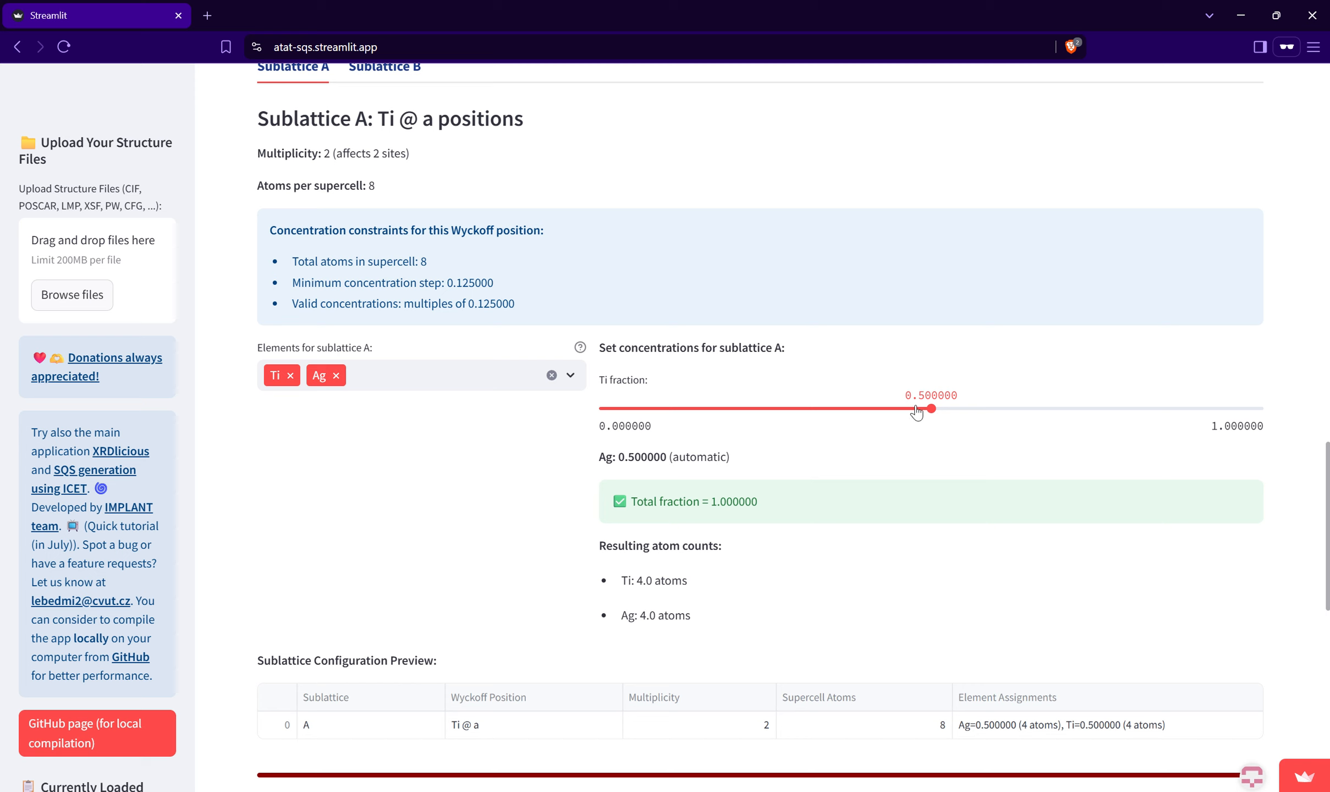
pyautogui.moveTo(927, 405); pyautogui.dragTo(764, 408)
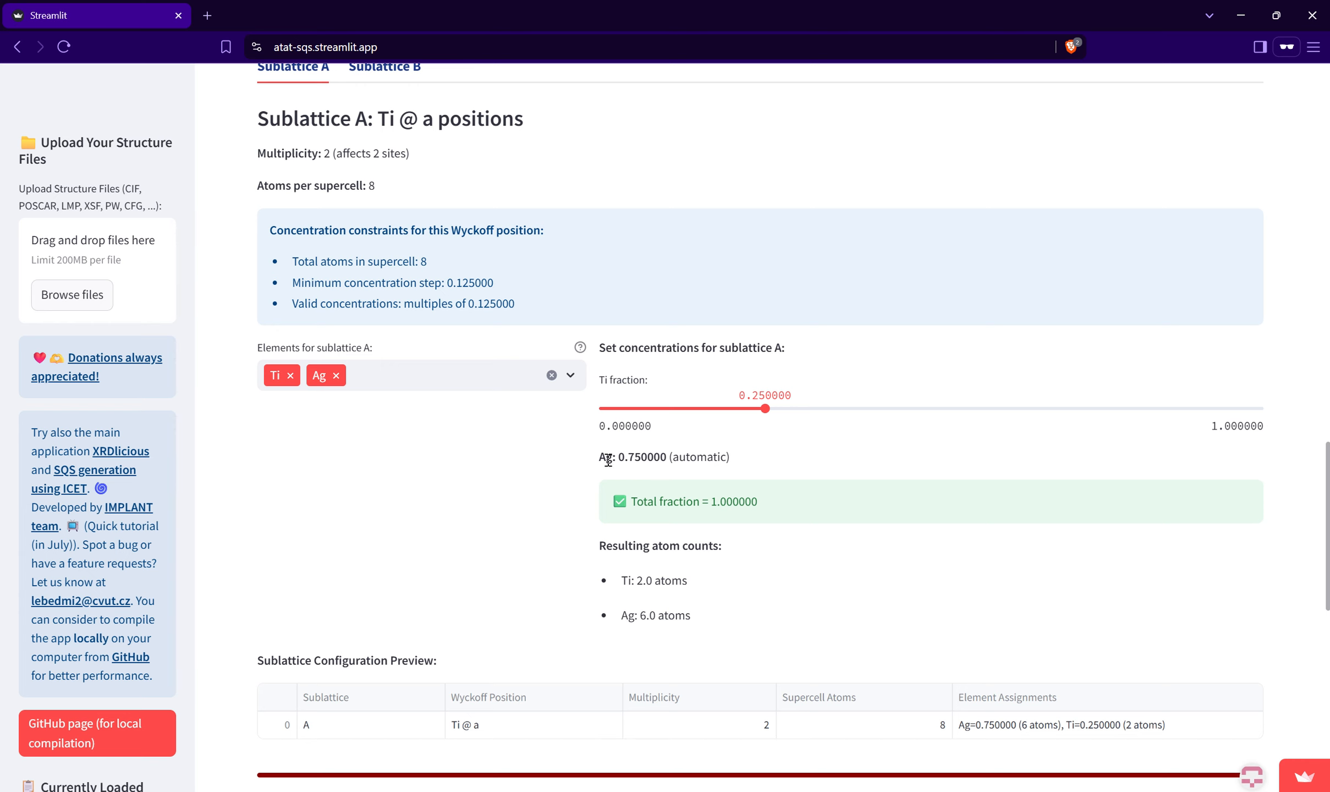
pyautogui.scroll(-3, 528, 415)
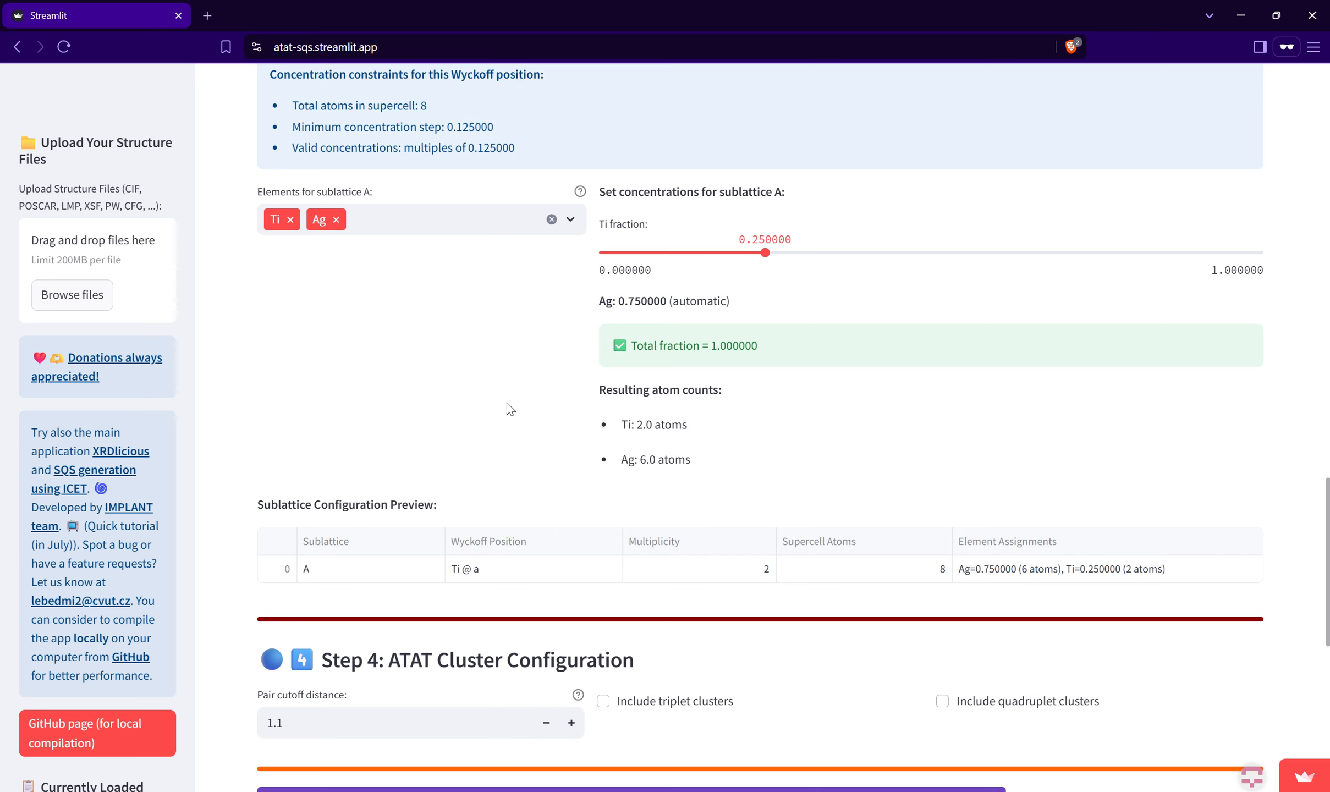
# Step: Check the element choices for the O sites in Sublattice B, and return to Sublattice A without changing them
pyautogui.scroll(4, 451, 146)
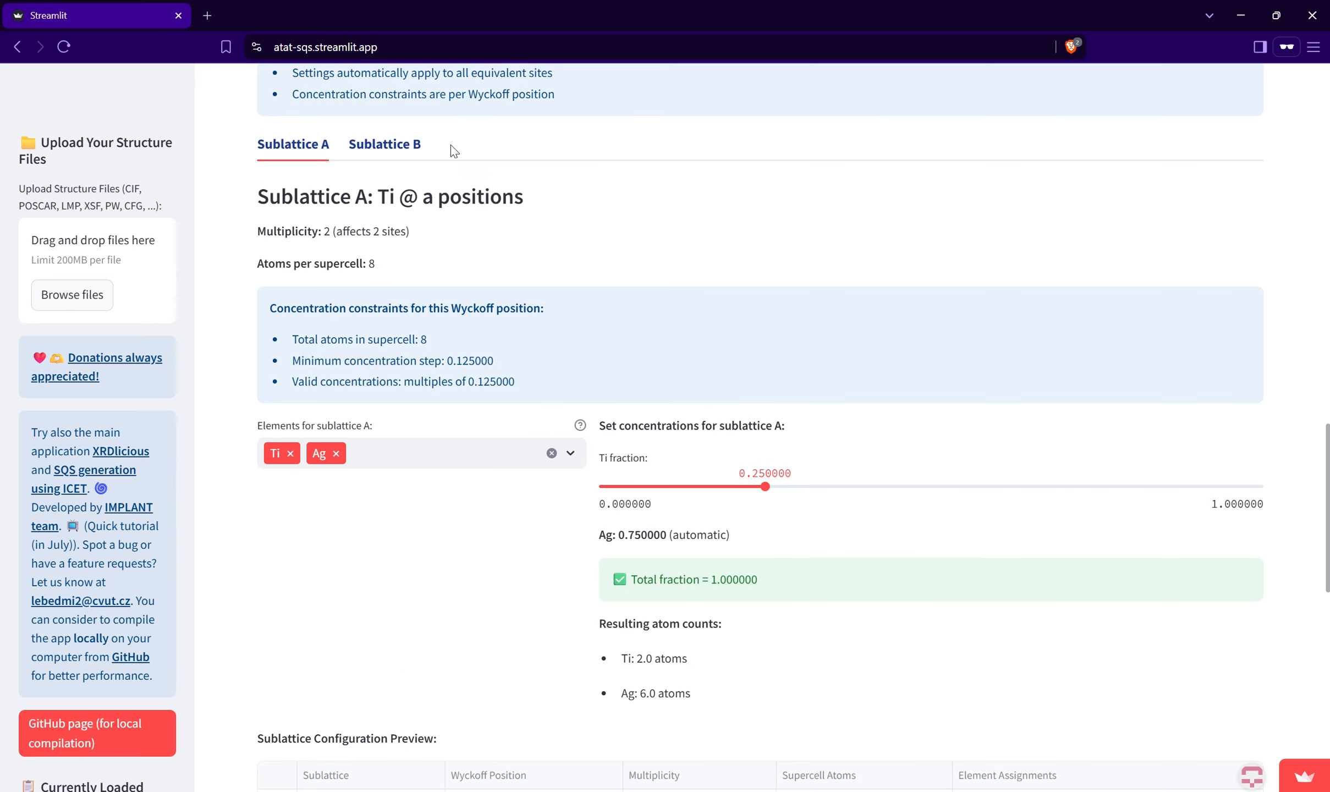
pyautogui.click(396, 144)
pyautogui.click(426, 456)
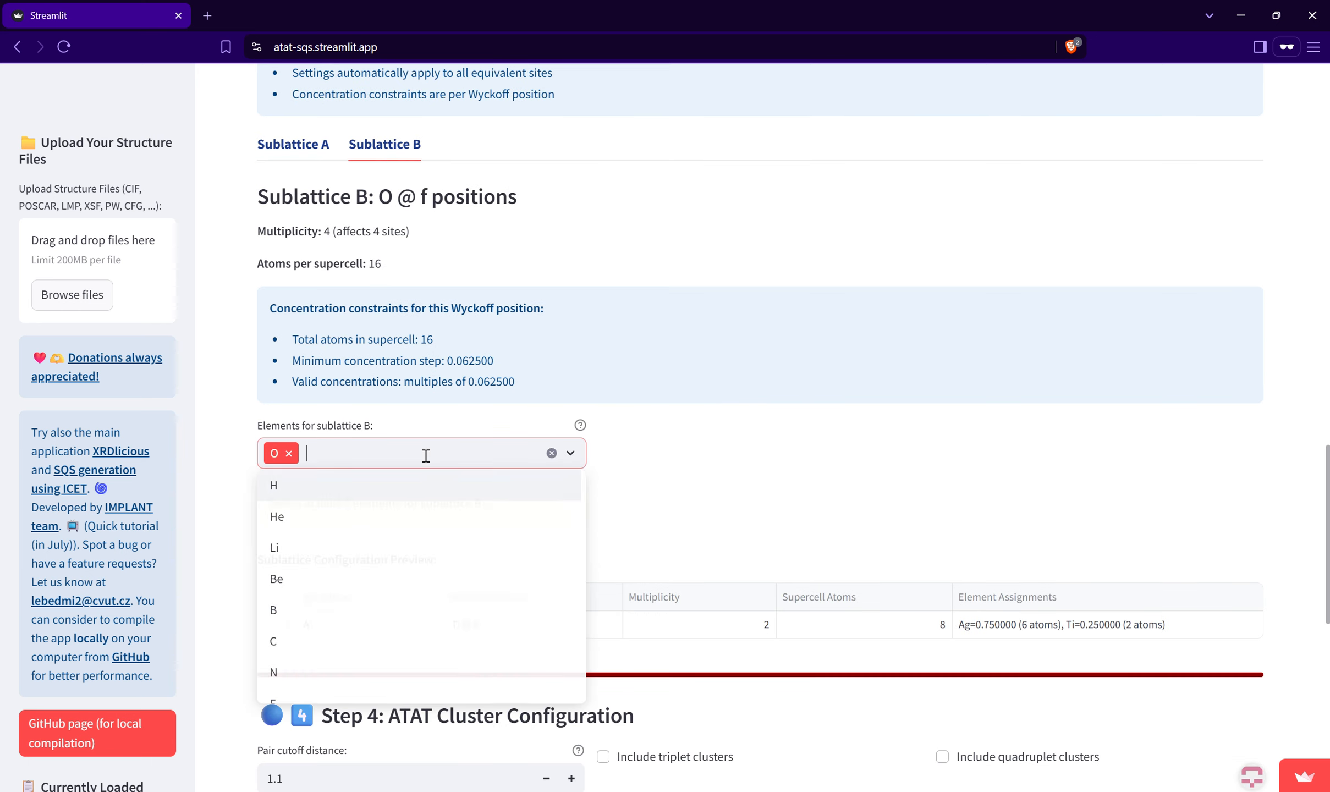
pyautogui.click(309, 153)
pyautogui.scroll(-4, 427, 163)
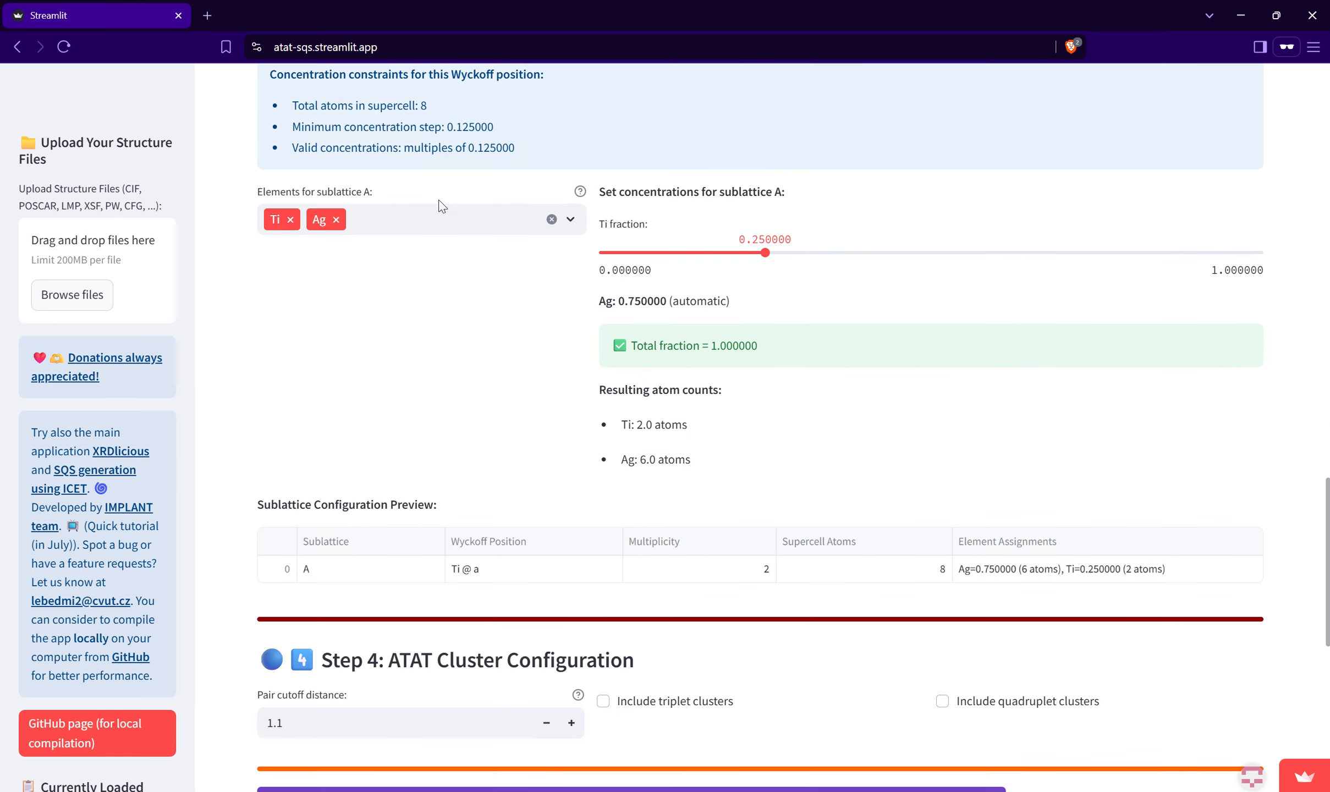
# Step: Set the pair cutoff distance to 1.2 without triplet or quadruplet clusters and generate the ATAT input files
pyautogui.scroll(-3, 424, 272)
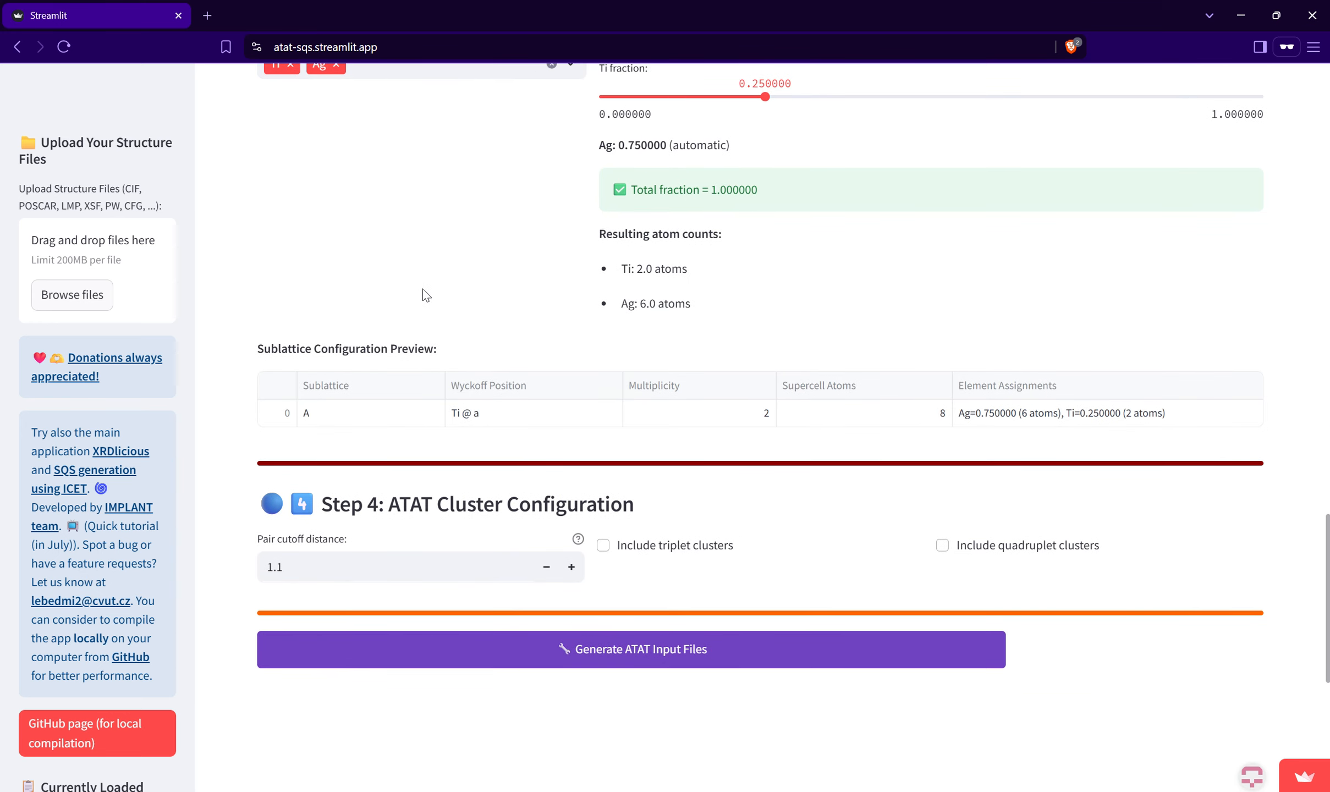
pyautogui.scroll(2, 423, 292)
pyautogui.scroll(-3, 431, 306)
pyautogui.scroll(-1, 570, 572)
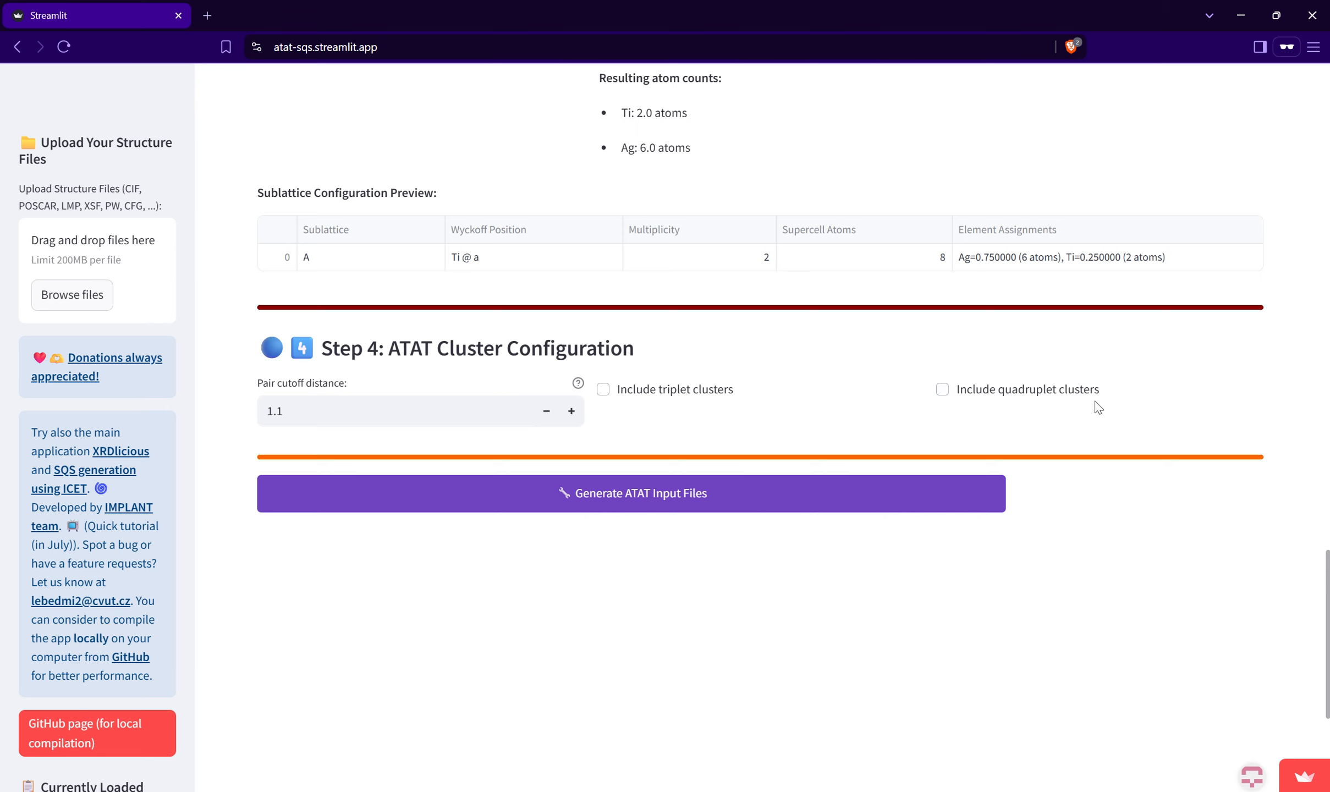
pyautogui.click(571, 411)
pyautogui.click(435, 413)
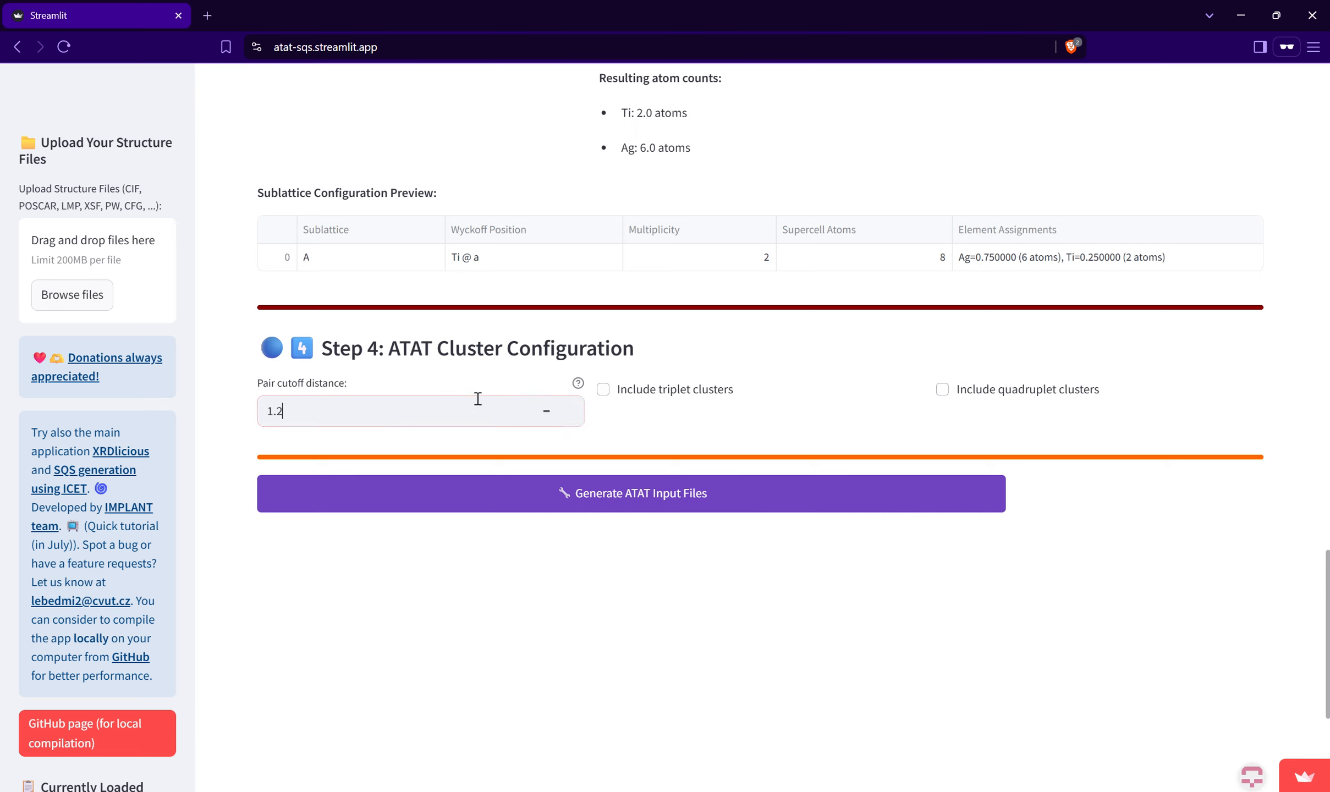
pyautogui.click(617, 501)
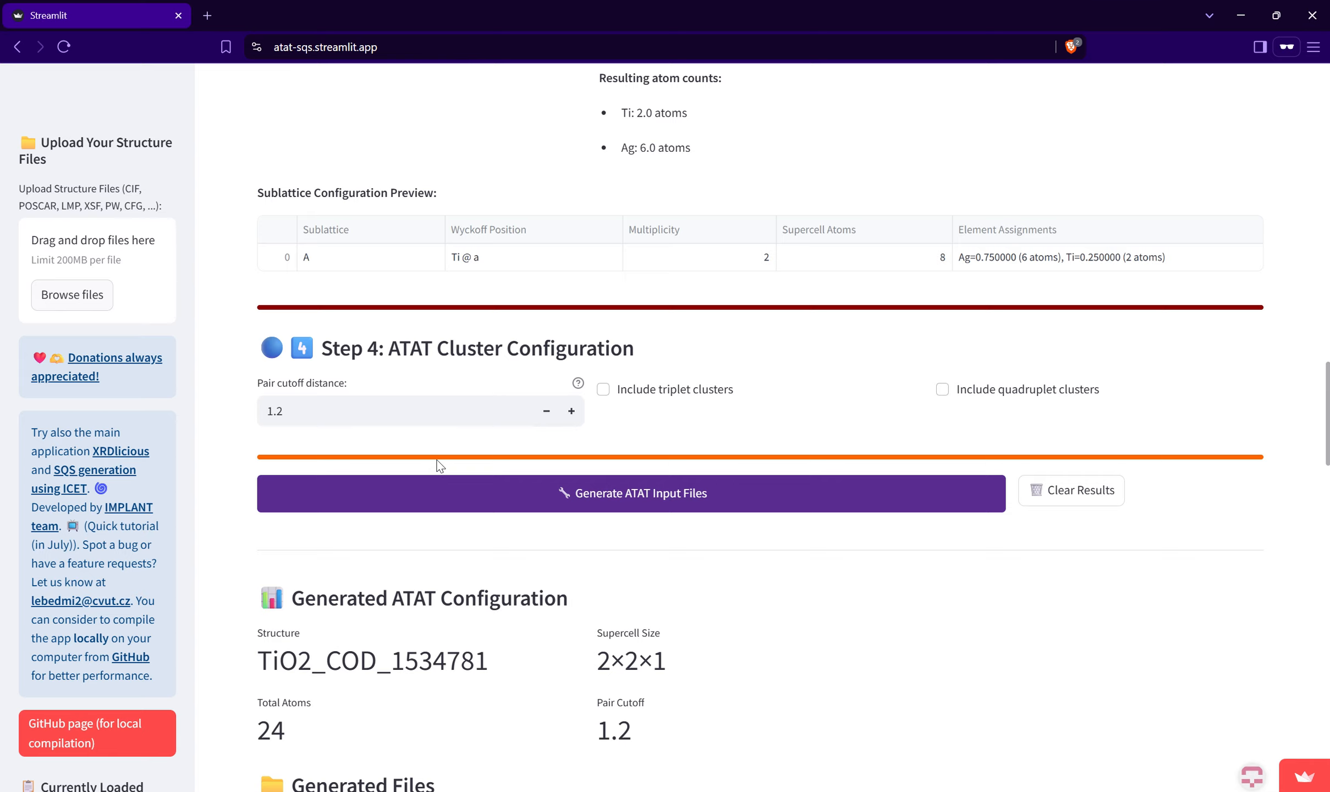
# Step: Examine the generated ATAT configuration and the full contents of the rndstr.in file
pyautogui.scroll(-5, 440, 465)
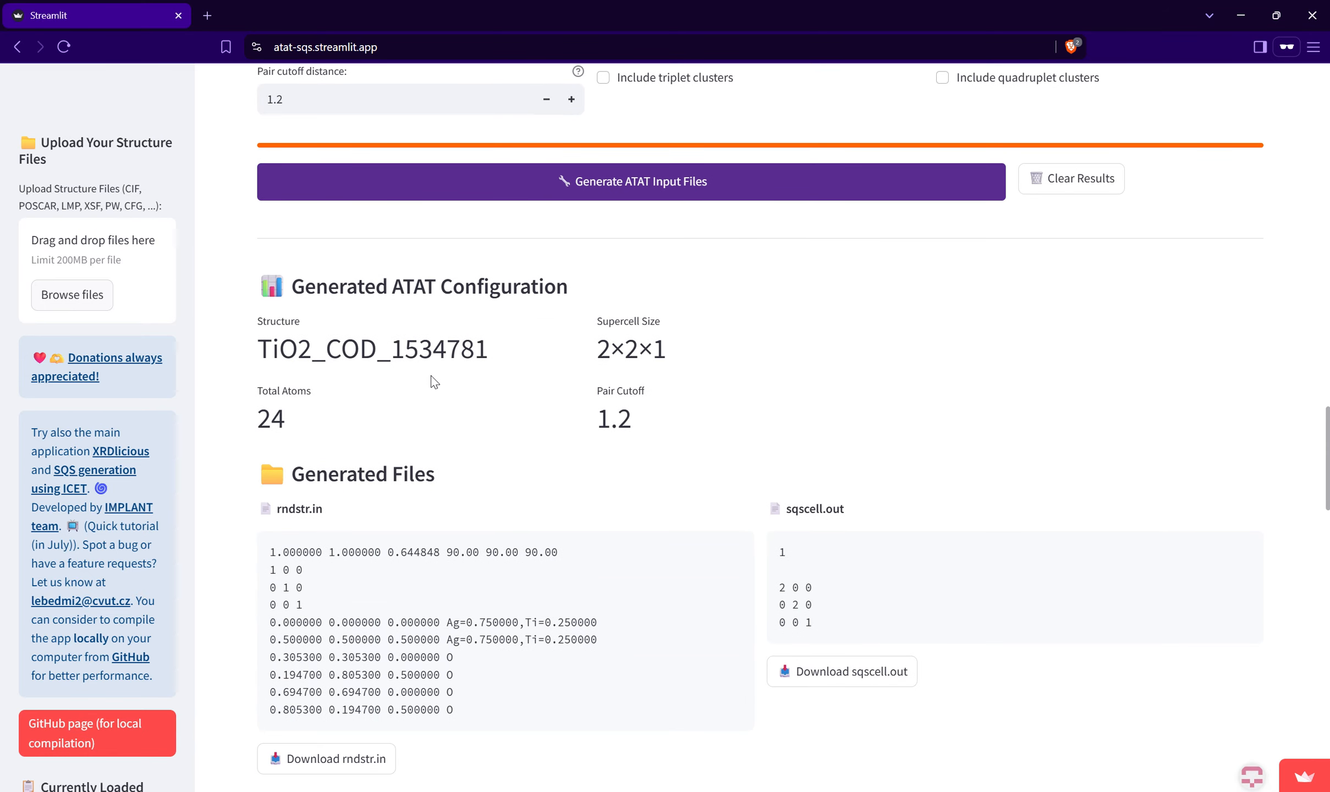
pyautogui.scroll(-1, 506, 490)
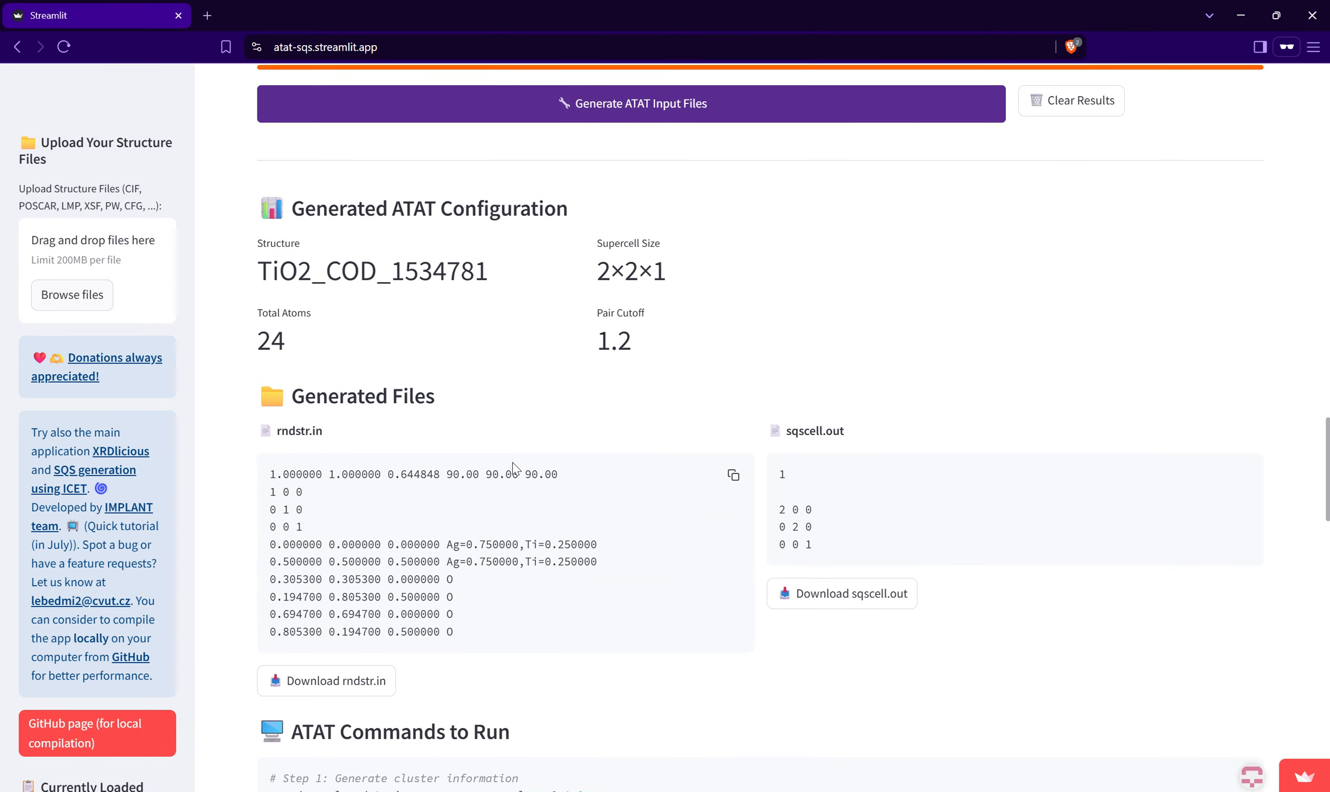
pyautogui.scroll(-1, 473, 456)
pyautogui.scroll(-1, 406, 387)
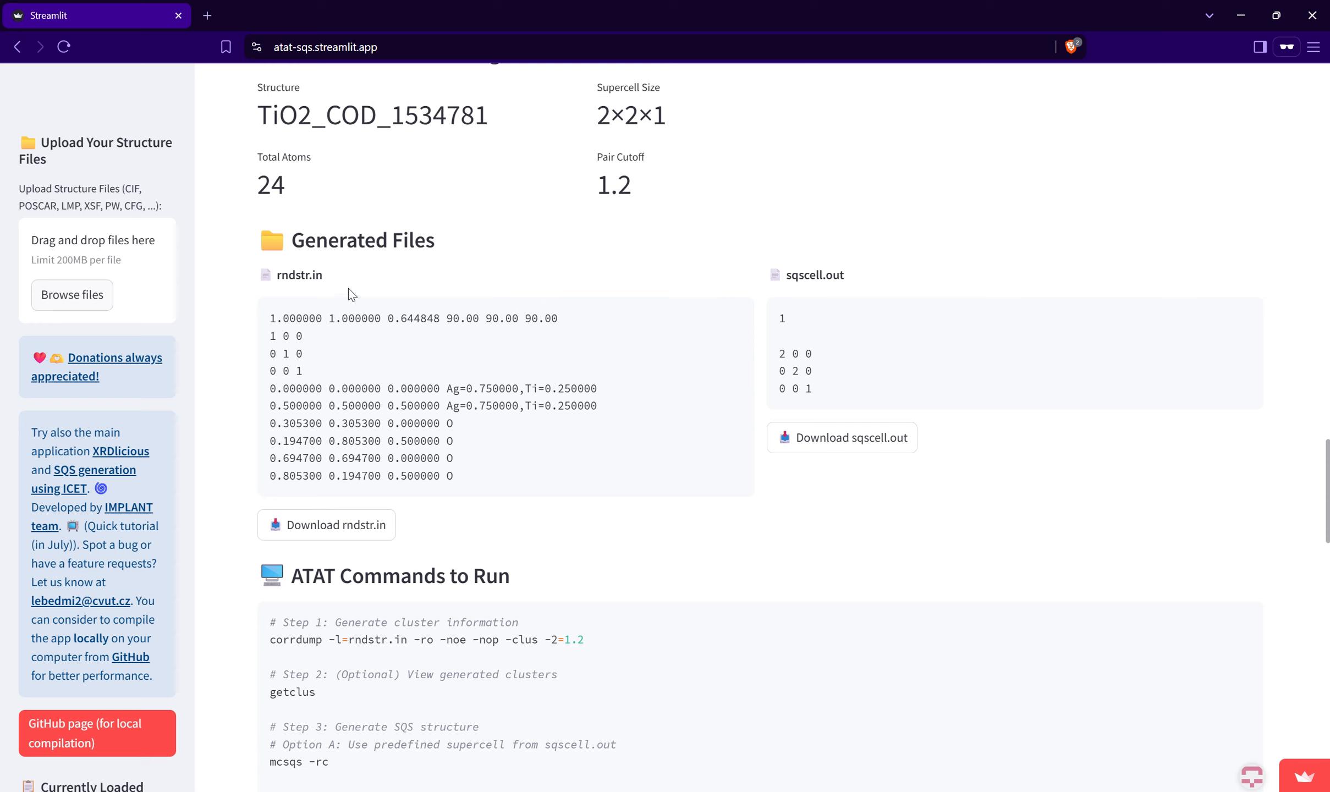
pyautogui.moveTo(330, 277); pyautogui.dragTo(275, 275)
pyautogui.moveTo(458, 476); pyautogui.dragTo(279, 321)
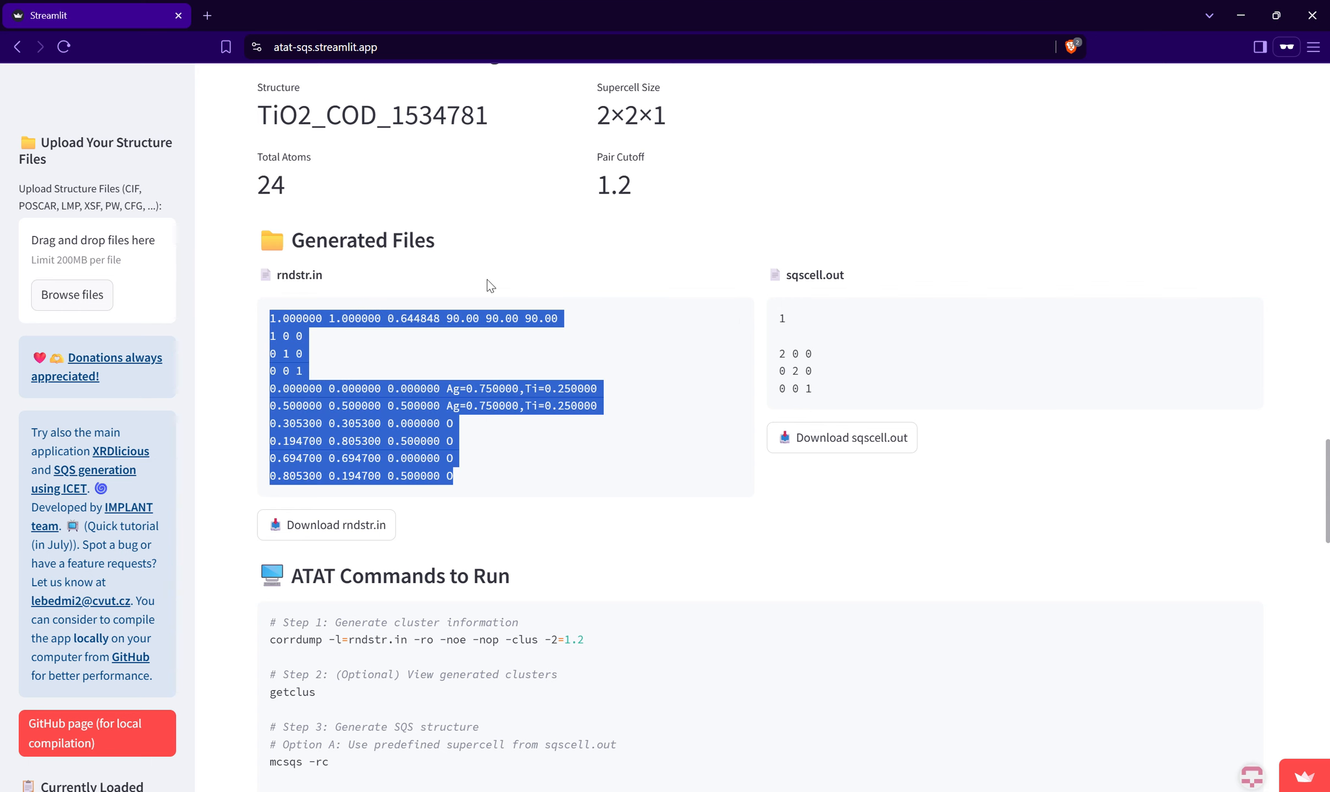
pyautogui.click(471, 342)
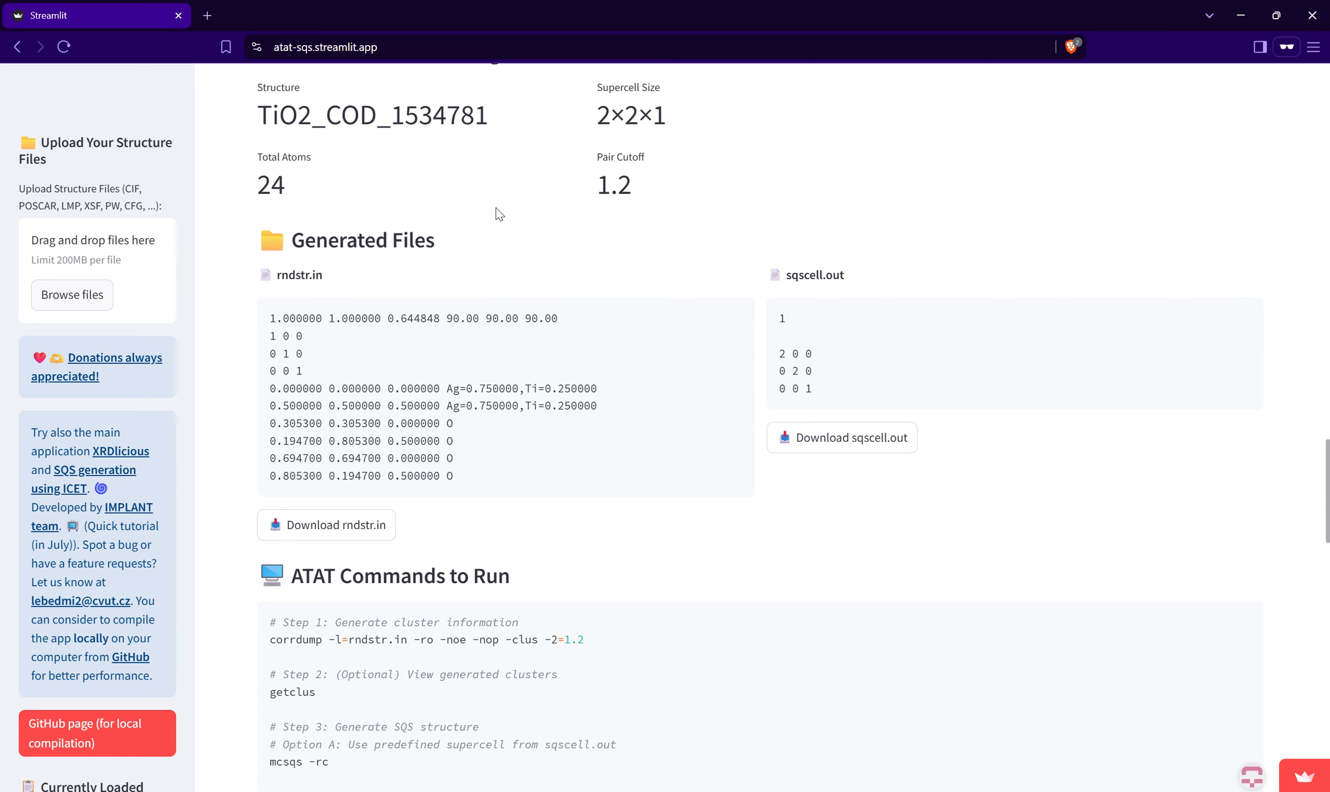
# Step: Review the Sublattice A concentrations and the supercell's size and atom count against the generated files
pyautogui.scroll(1, 496, 226)
pyautogui.scroll(6, 820, 583)
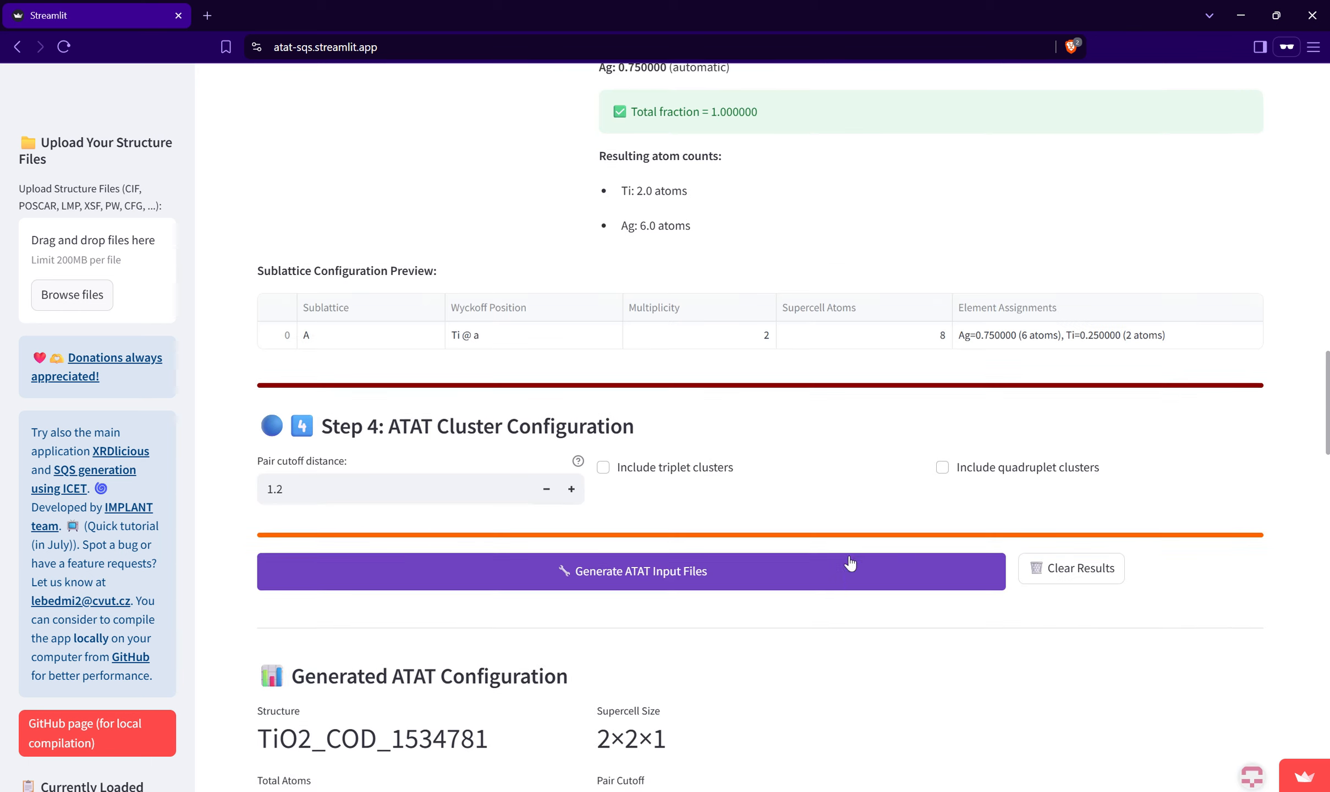
pyautogui.scroll(7, 850, 562)
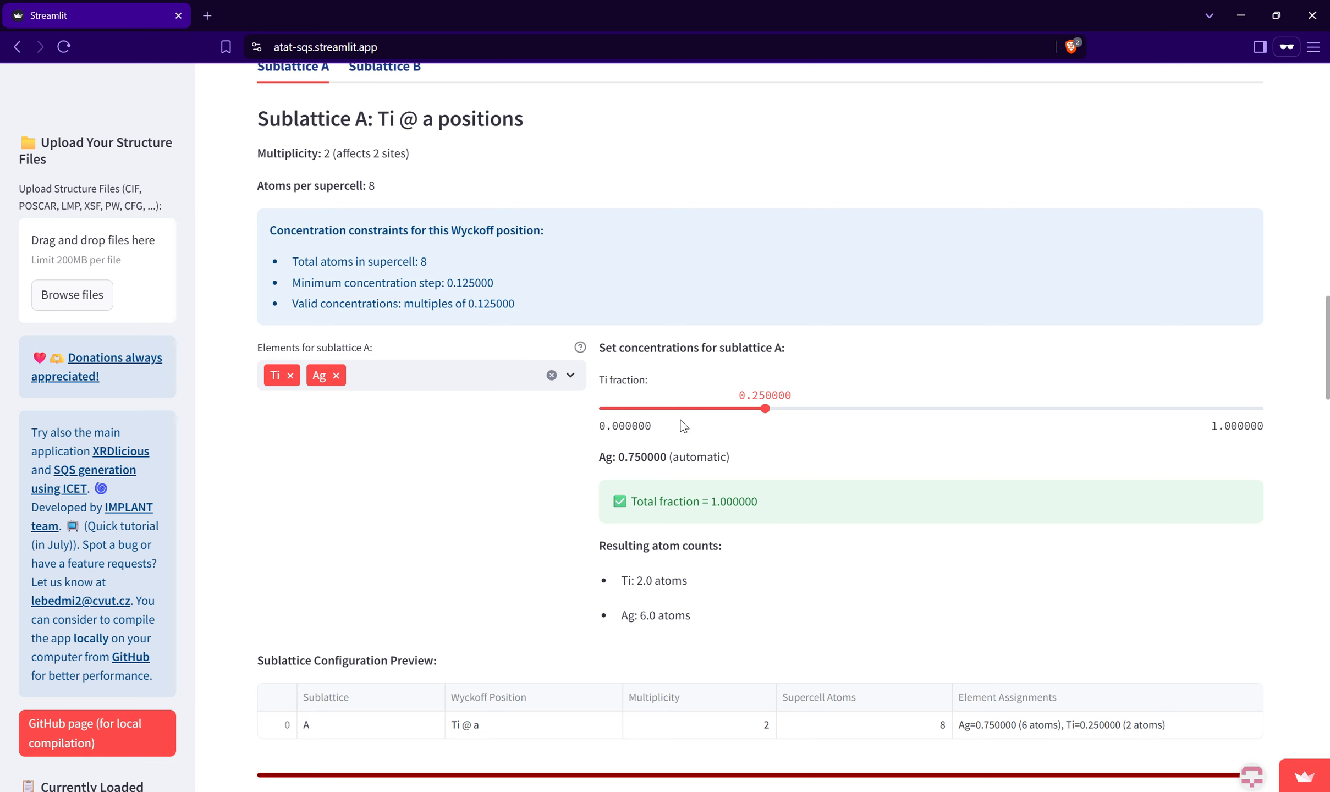
pyautogui.scroll(1, 698, 453)
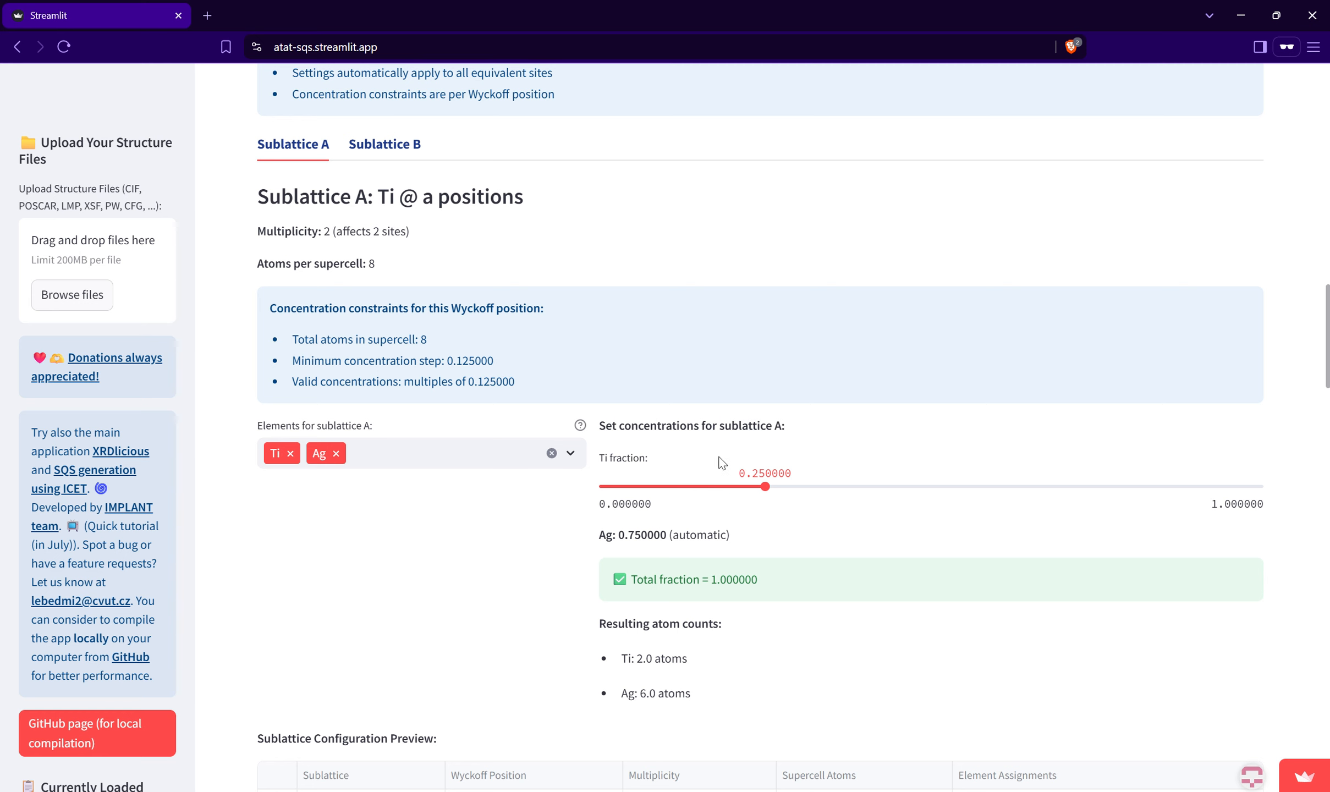
pyautogui.scroll(6, 682, 456)
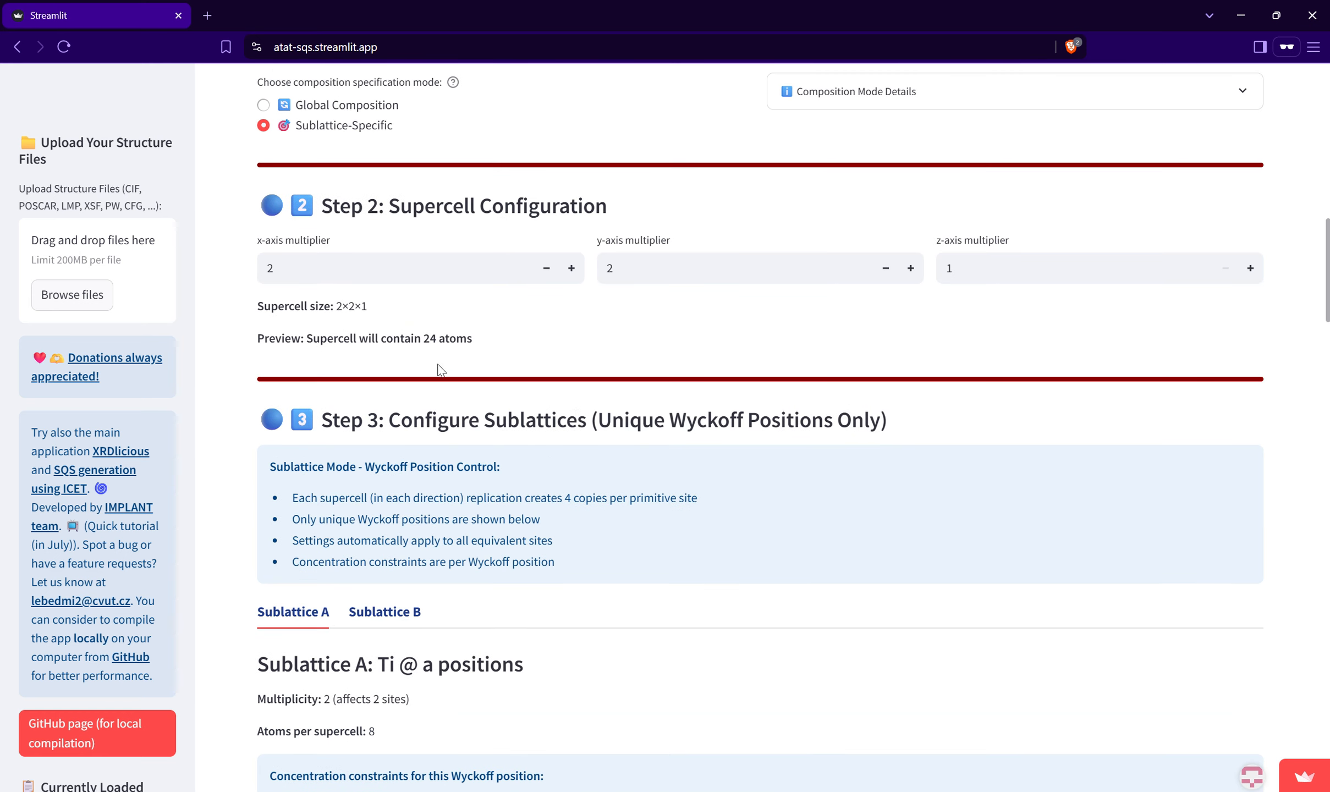
pyautogui.moveTo(468, 341)
pyautogui.mouseDown()
pyautogui.moveTo(380, 334)
pyautogui.moveTo(491, 344)
pyautogui.mouseUp()
pyautogui.scroll(-9, 490, 344)
pyautogui.scroll(-7, 490, 341)
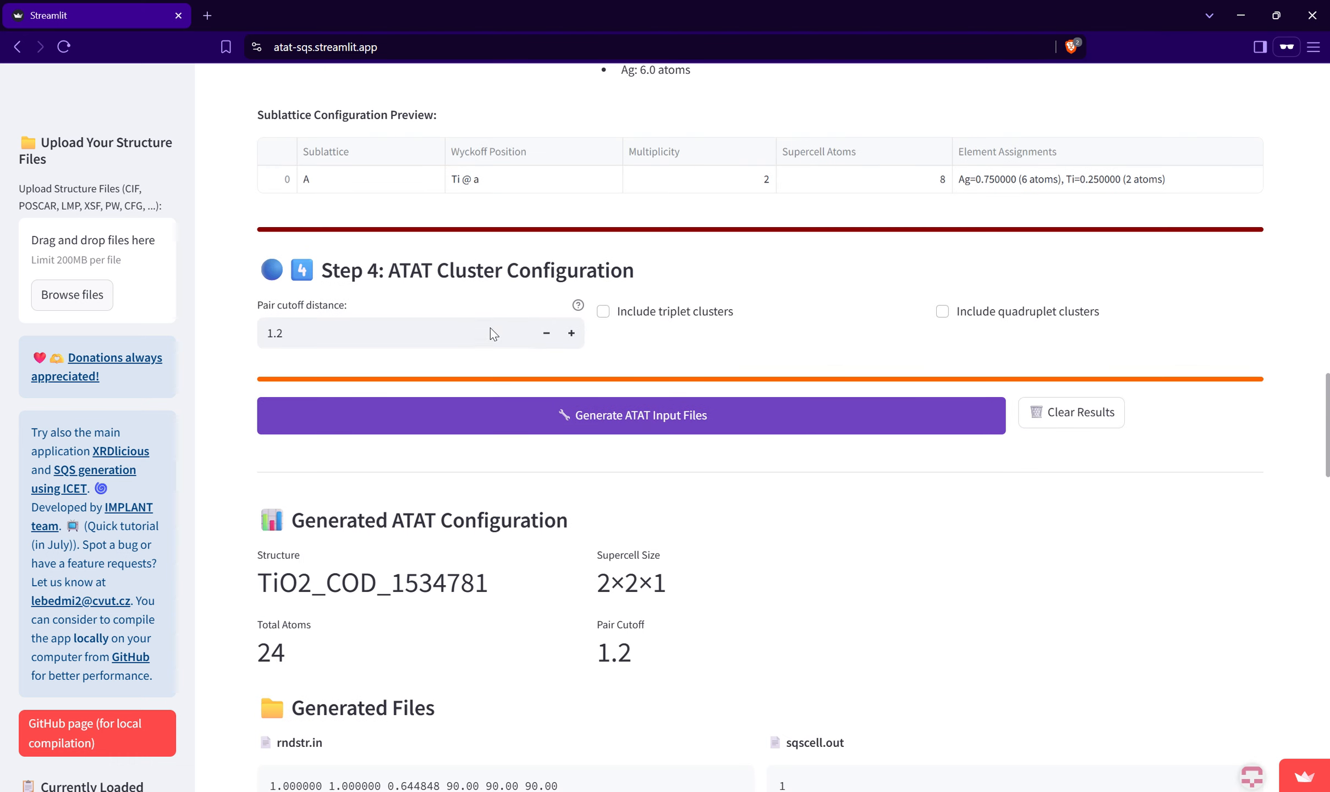
pyautogui.scroll(-10, 501, 310)
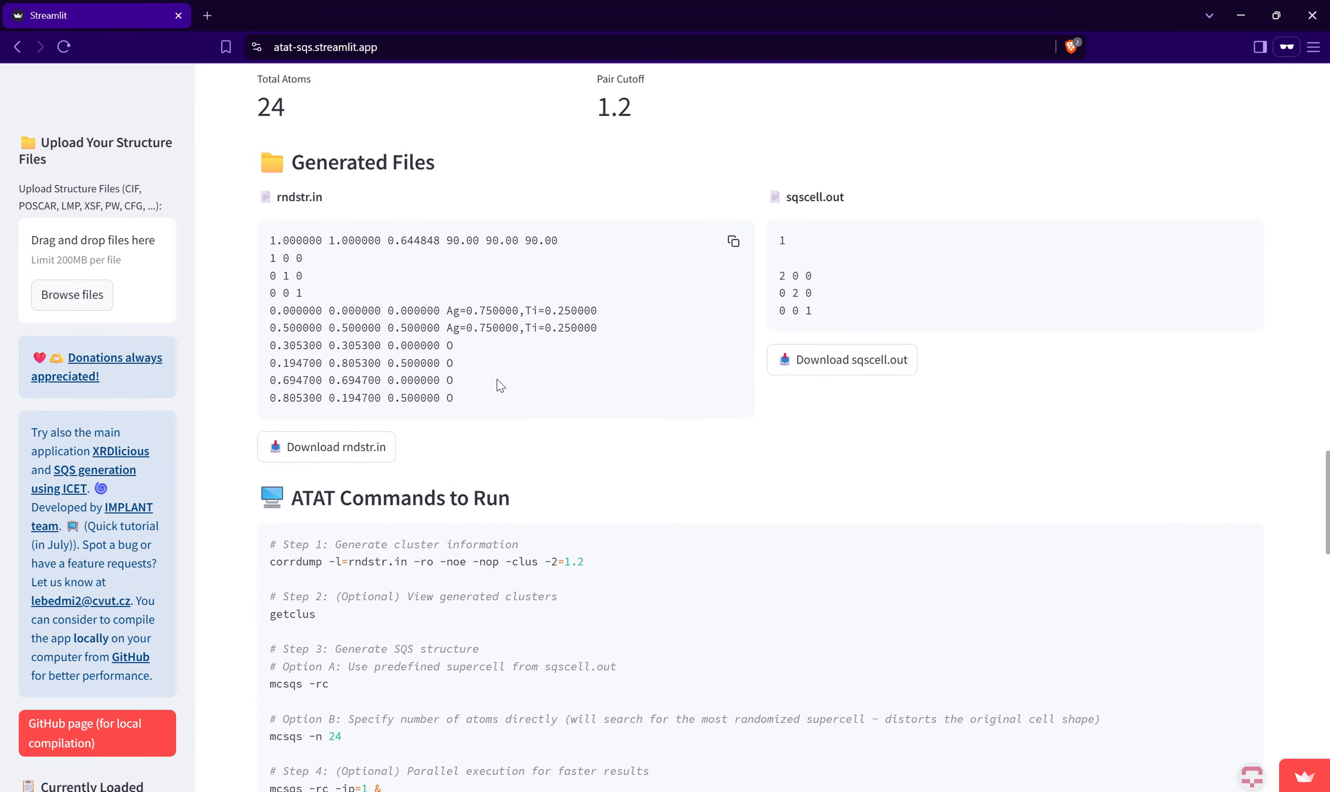
# Step: Read through the ATAT commands to run and compare them with the generated rndstr.in and sqscell.out files
pyautogui.scroll(3, 496, 372)
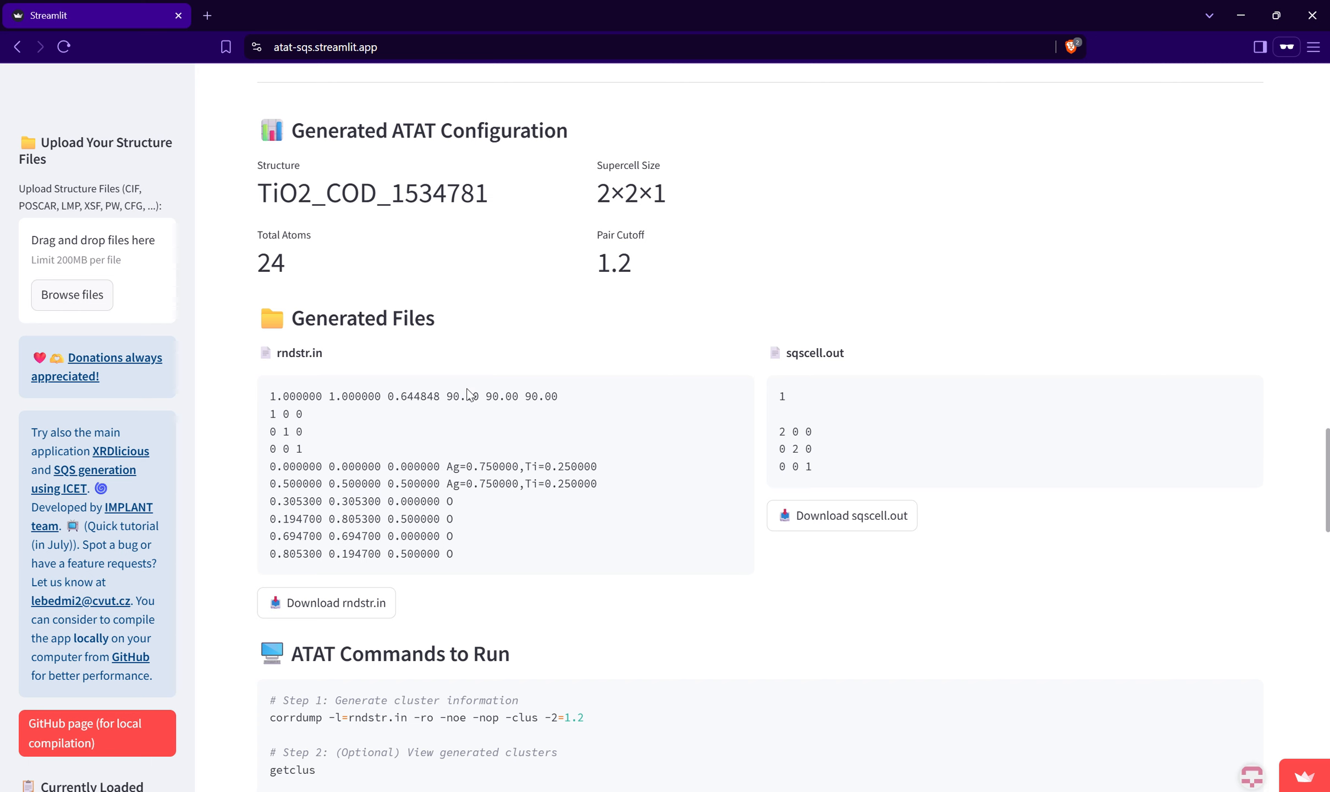
pyautogui.scroll(-2, 468, 394)
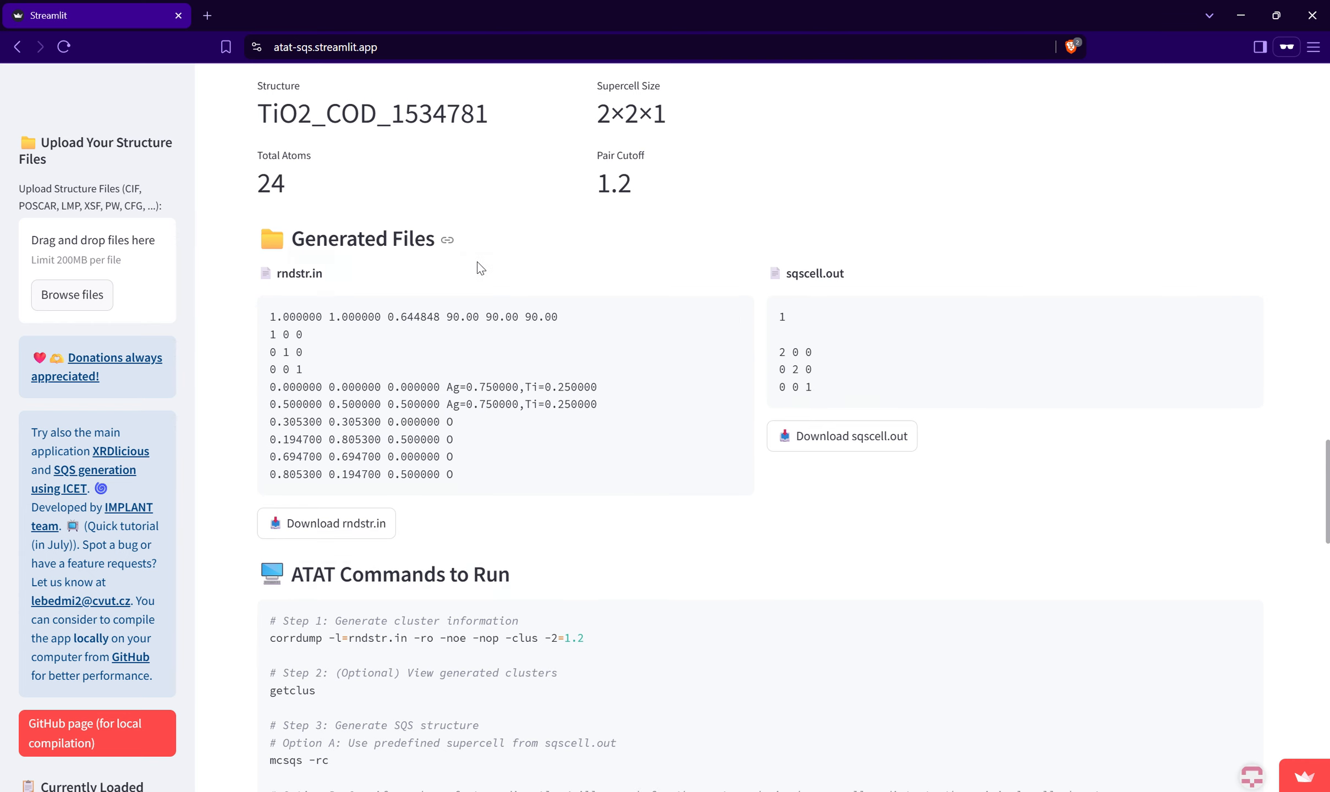
pyautogui.scroll(-4, 425, 279)
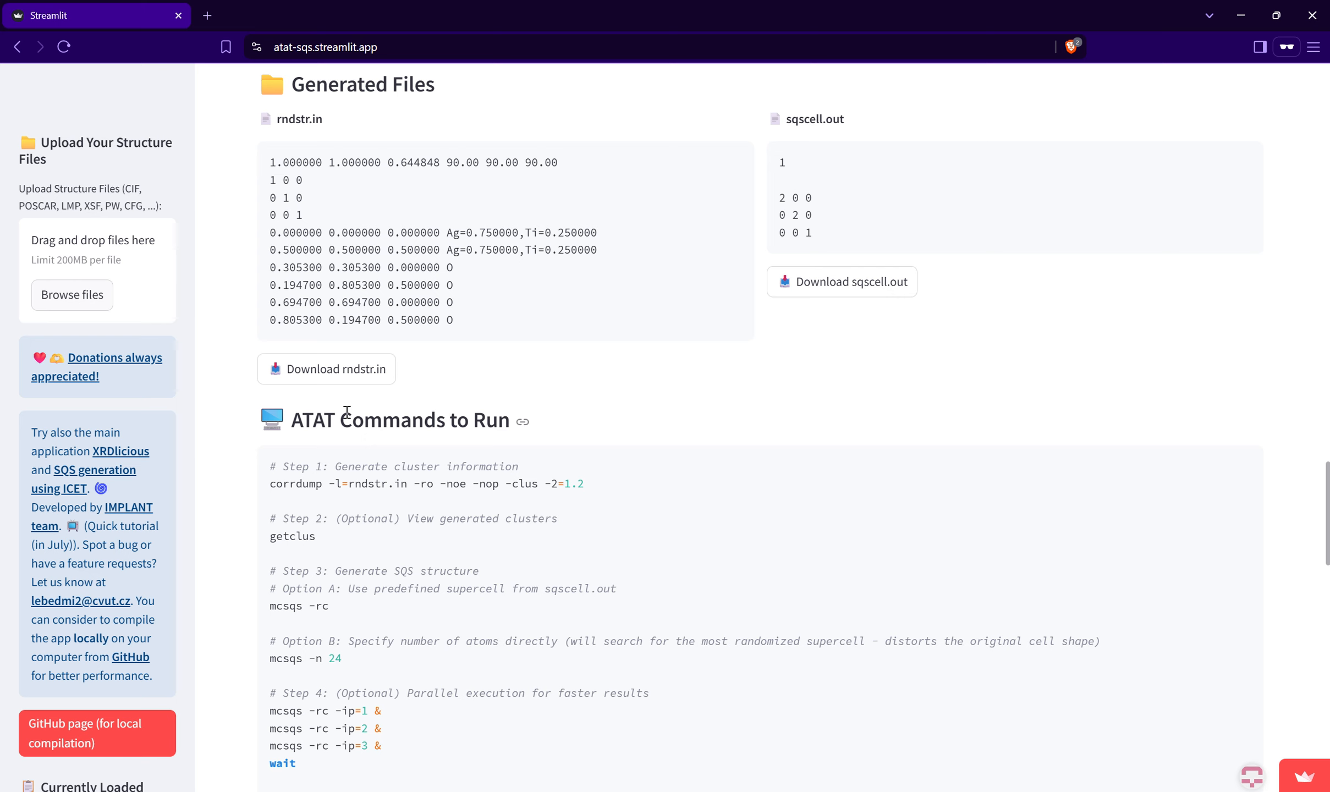
pyautogui.scroll(-2, 309, 420)
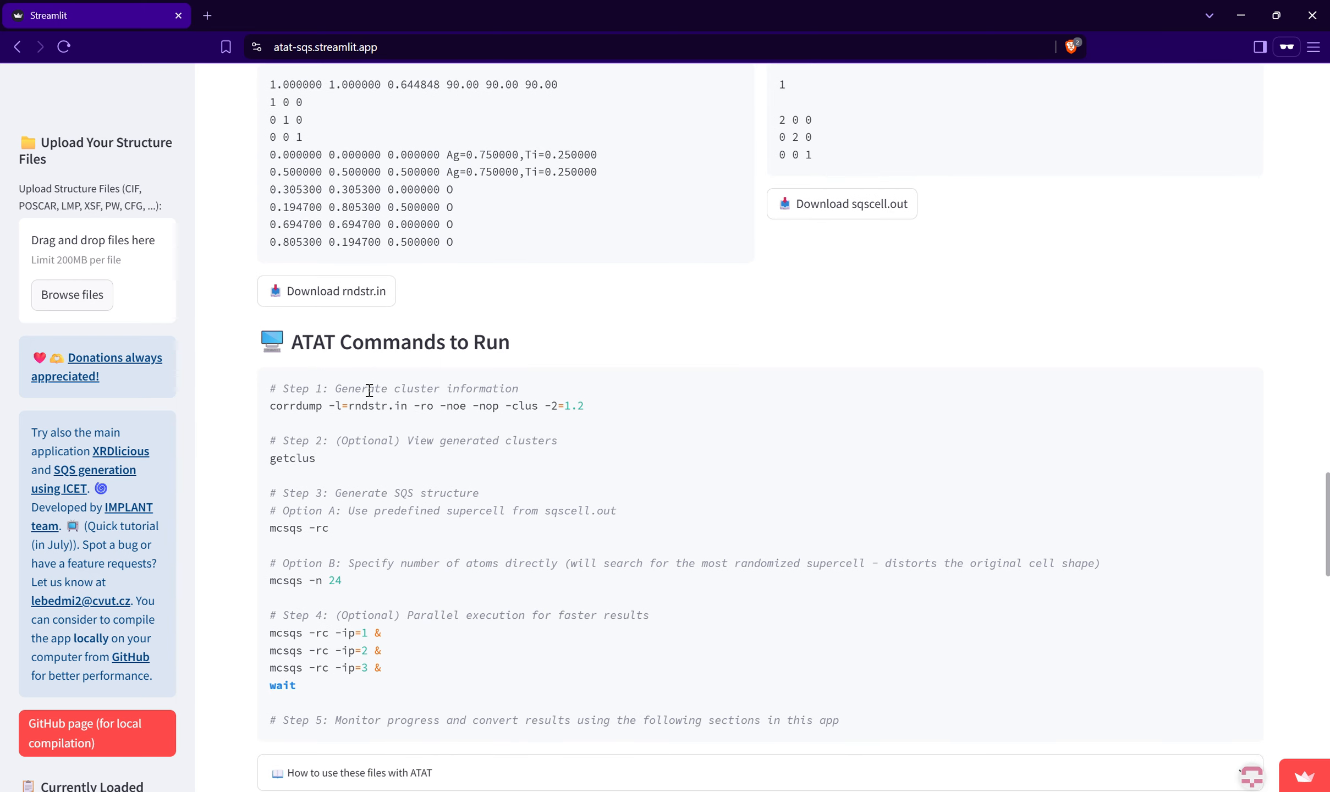
pyautogui.scroll(4, 386, 352)
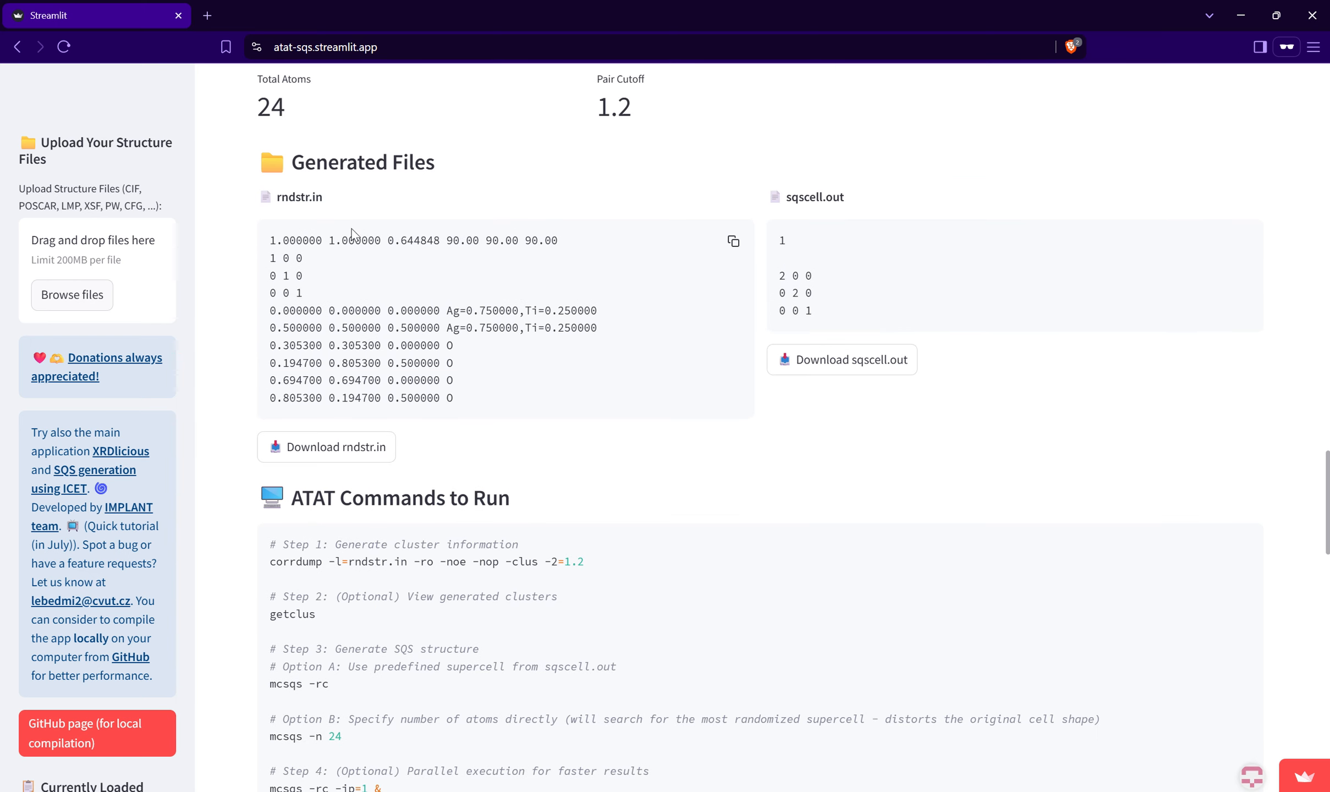
pyautogui.scroll(-4, 356, 235)
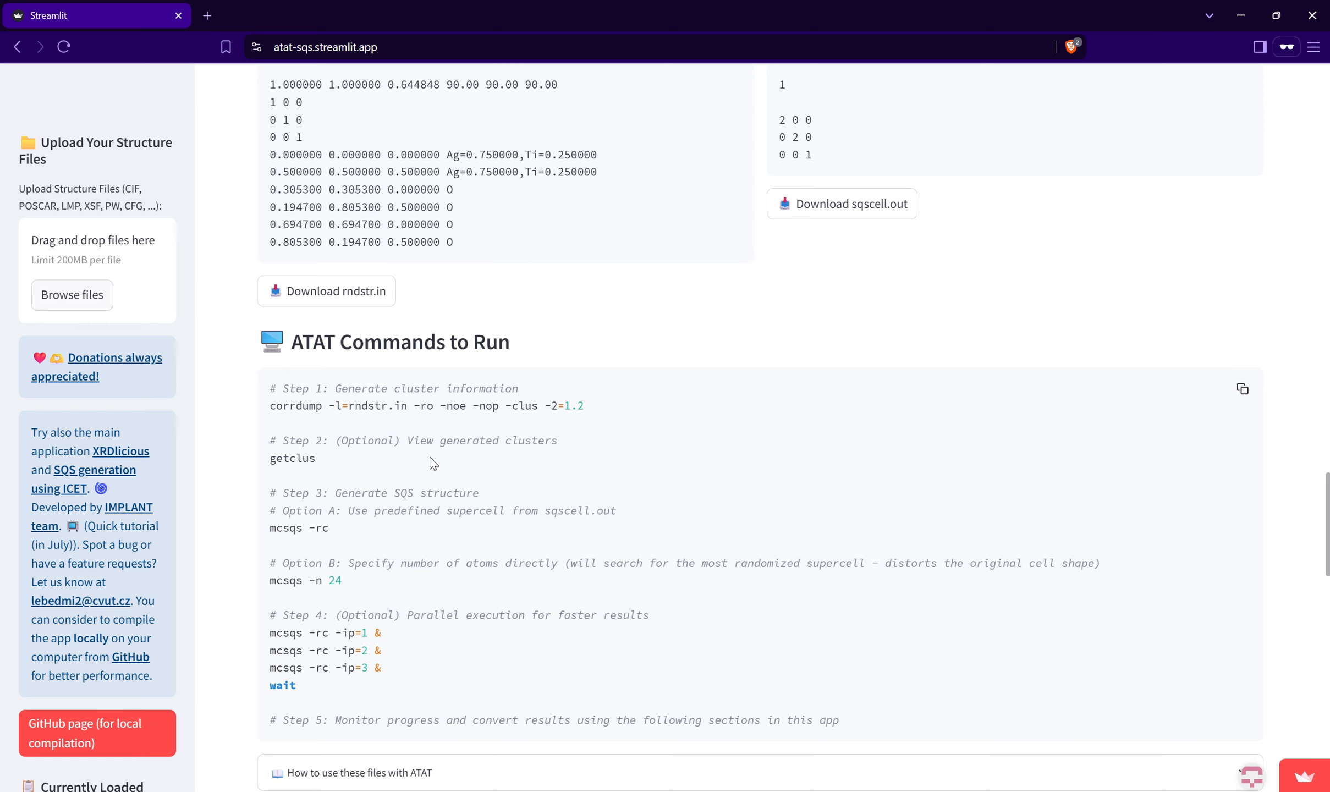
pyautogui.scroll(6, 433, 462)
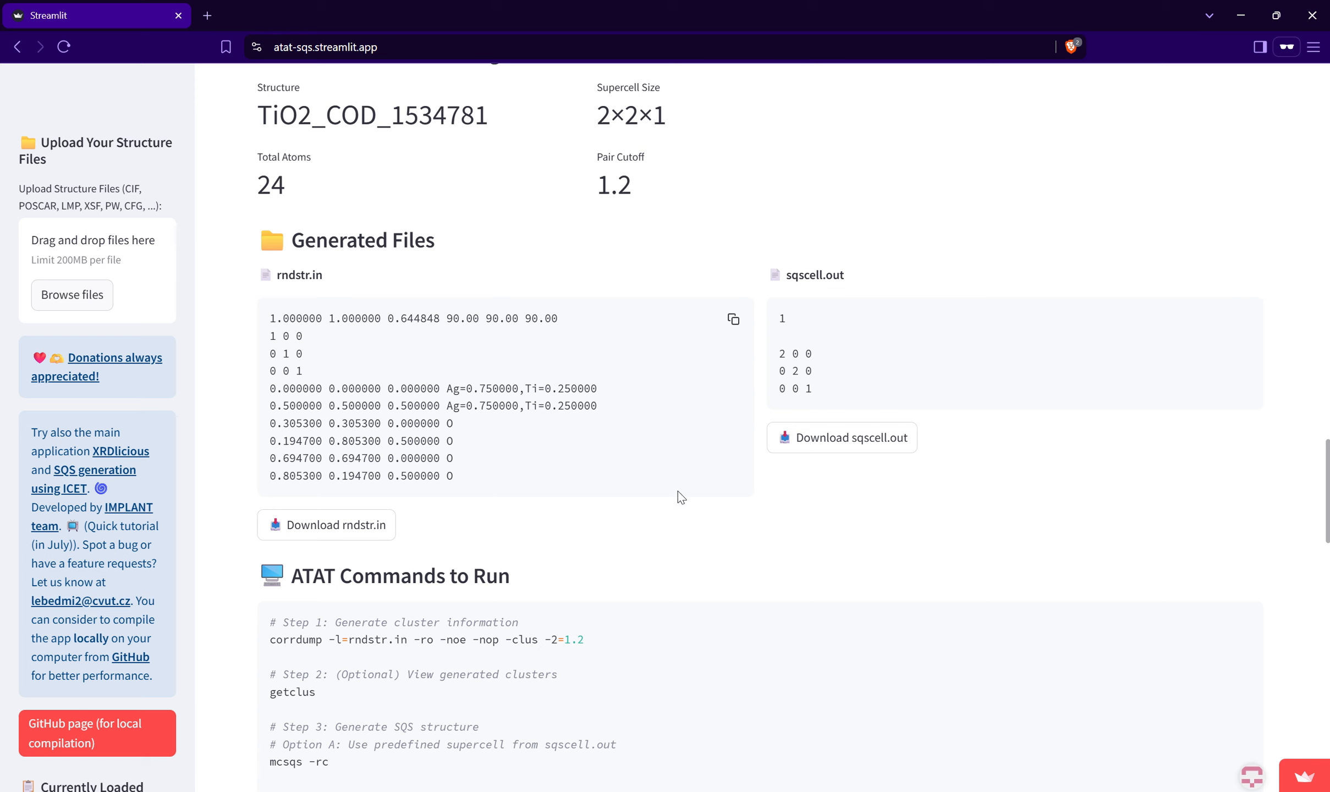
# Step: Switch to the Ubuntu terminal, move its window below the generated file contents, and list the files in the Example_video folder with ls
pyautogui.click(839, 737)
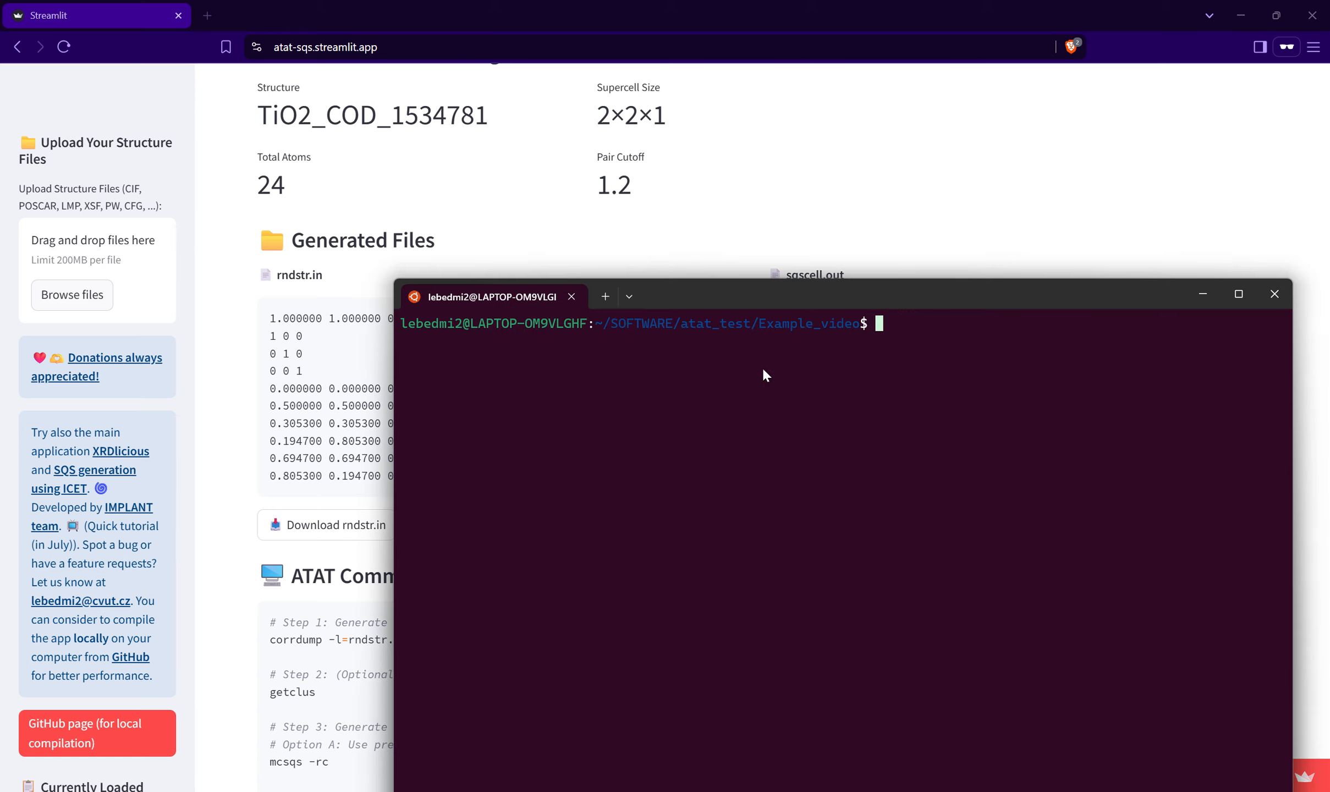
pyautogui.moveTo(814, 288); pyautogui.dragTo(688, 443)
pyautogui.write('l')
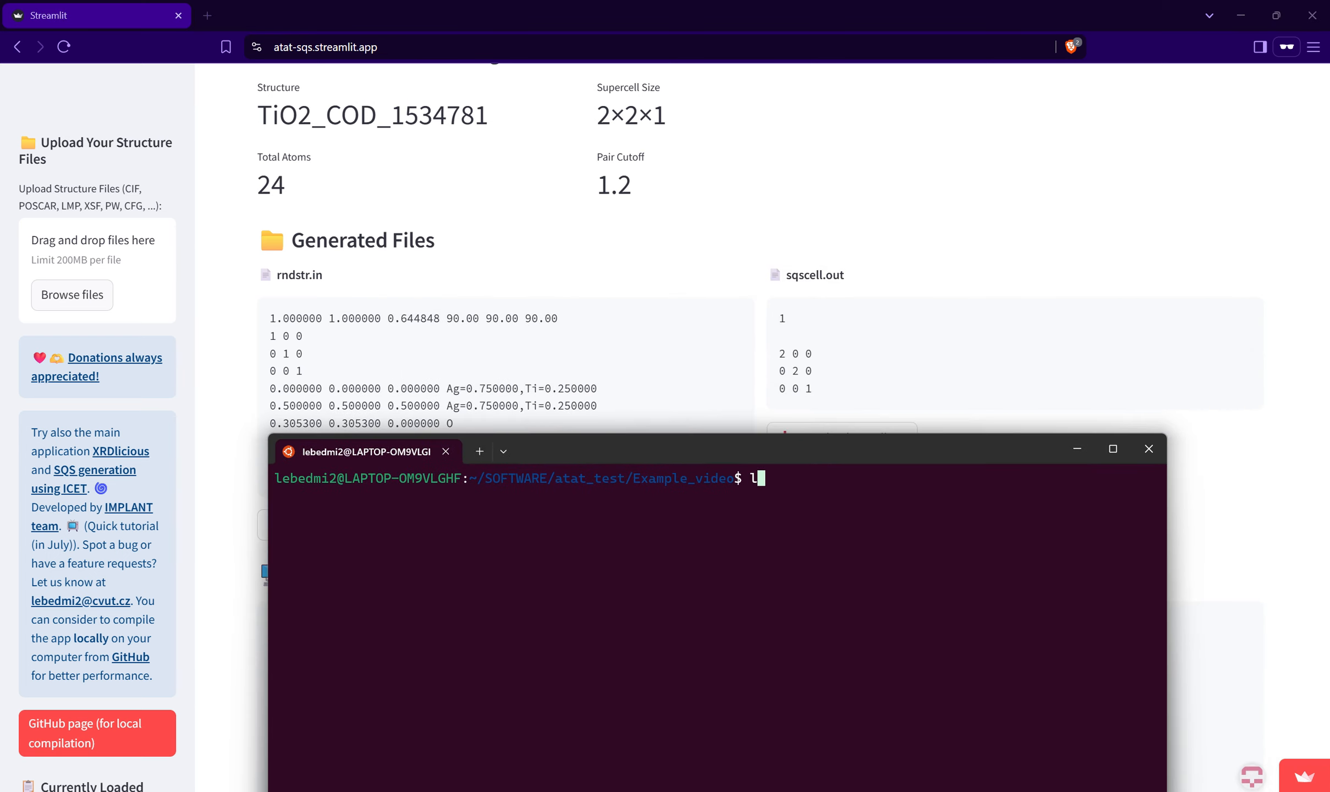
pyautogui.write('s')
pyautogui.press('Return')
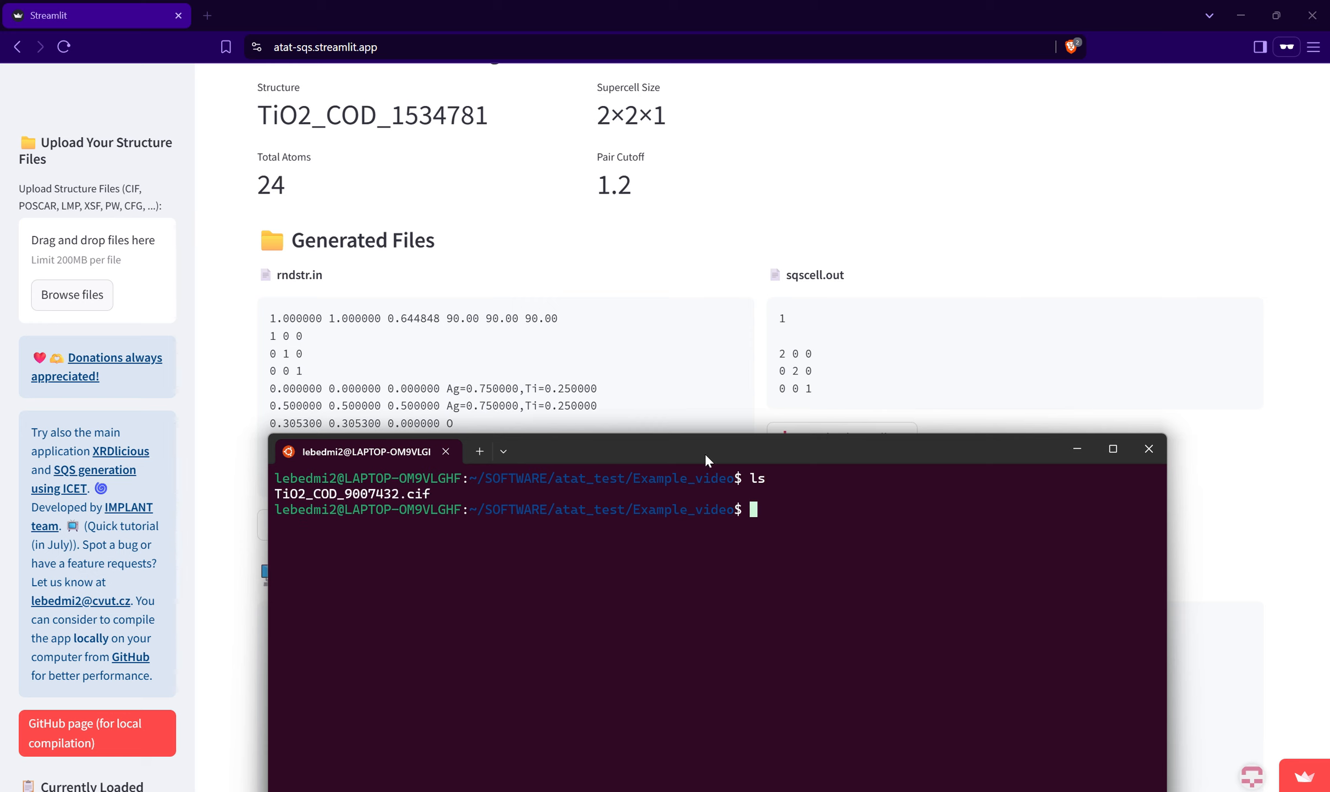
pyautogui.moveTo(440, 495); pyautogui.dragTo(272, 495)
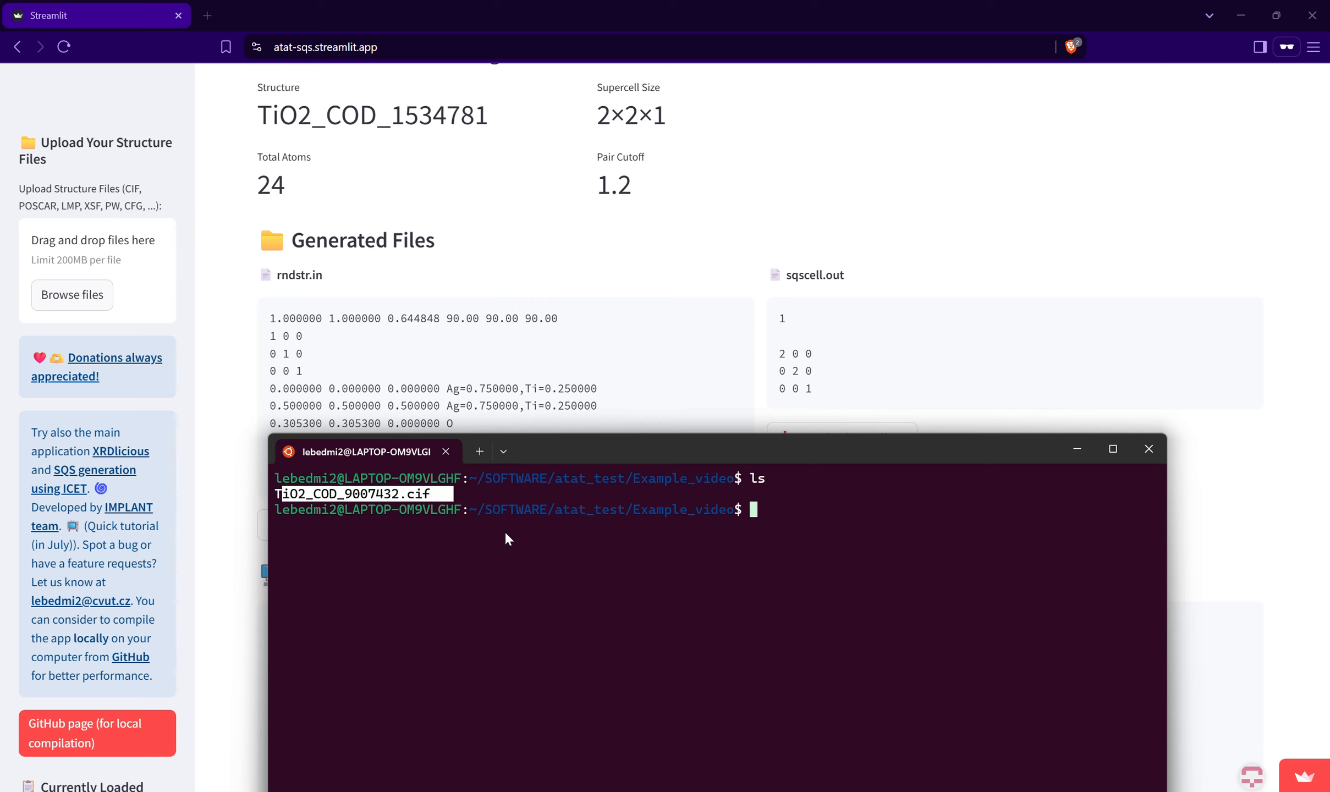
# Step: Move the terminal window clear of the generated rndstr.in contents and open a new rndstr.in file in nano
pyautogui.hotkey('ctrl', 'c')
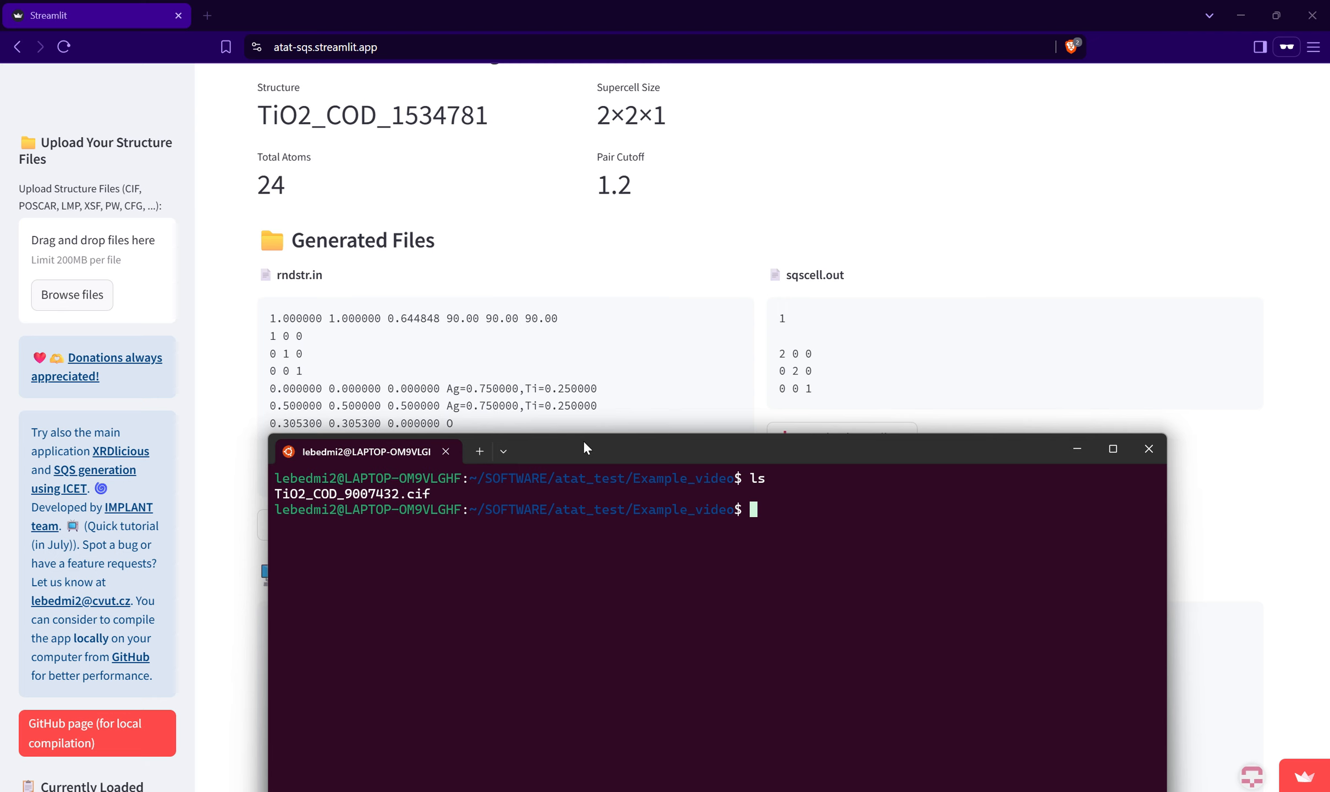
pyautogui.moveTo(584, 448); pyautogui.dragTo(799, 395)
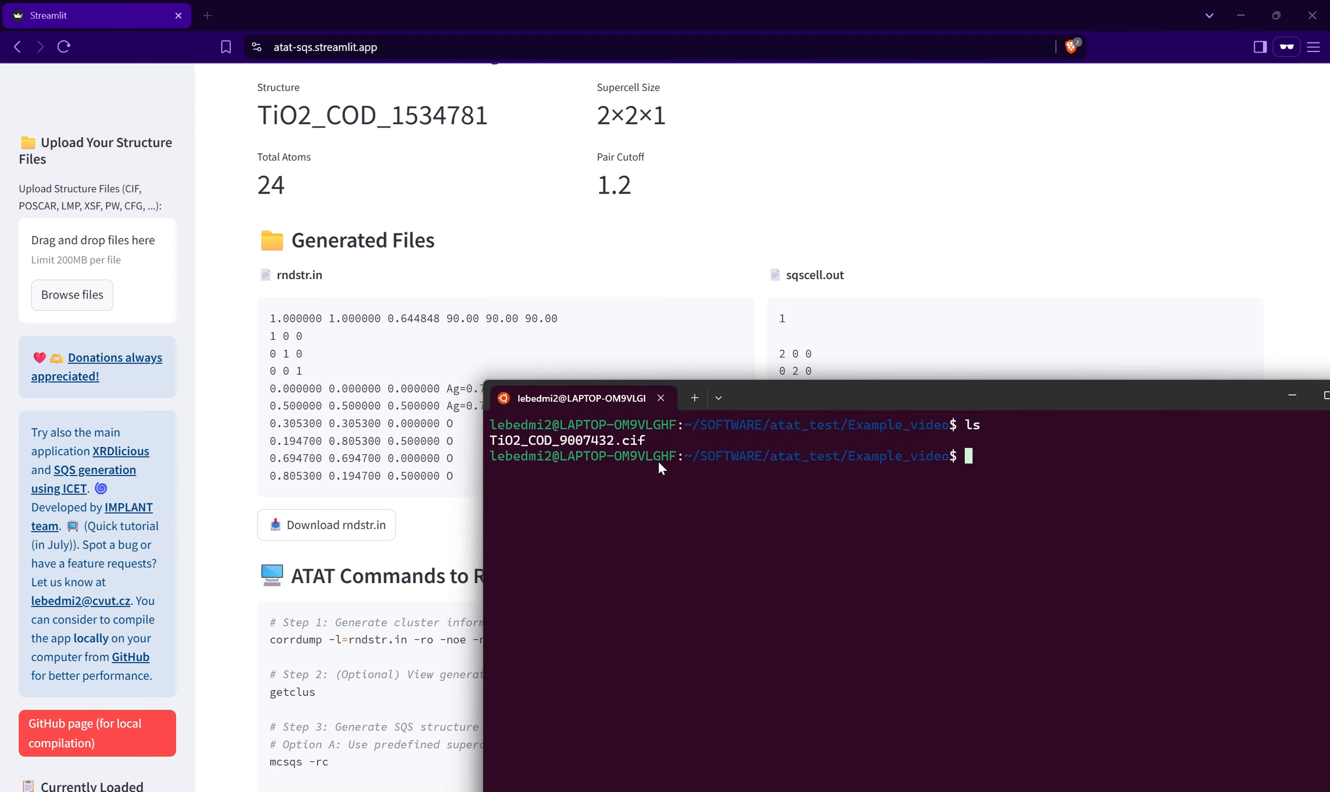
pyautogui.moveTo(834, 384); pyautogui.dragTo(979, 275)
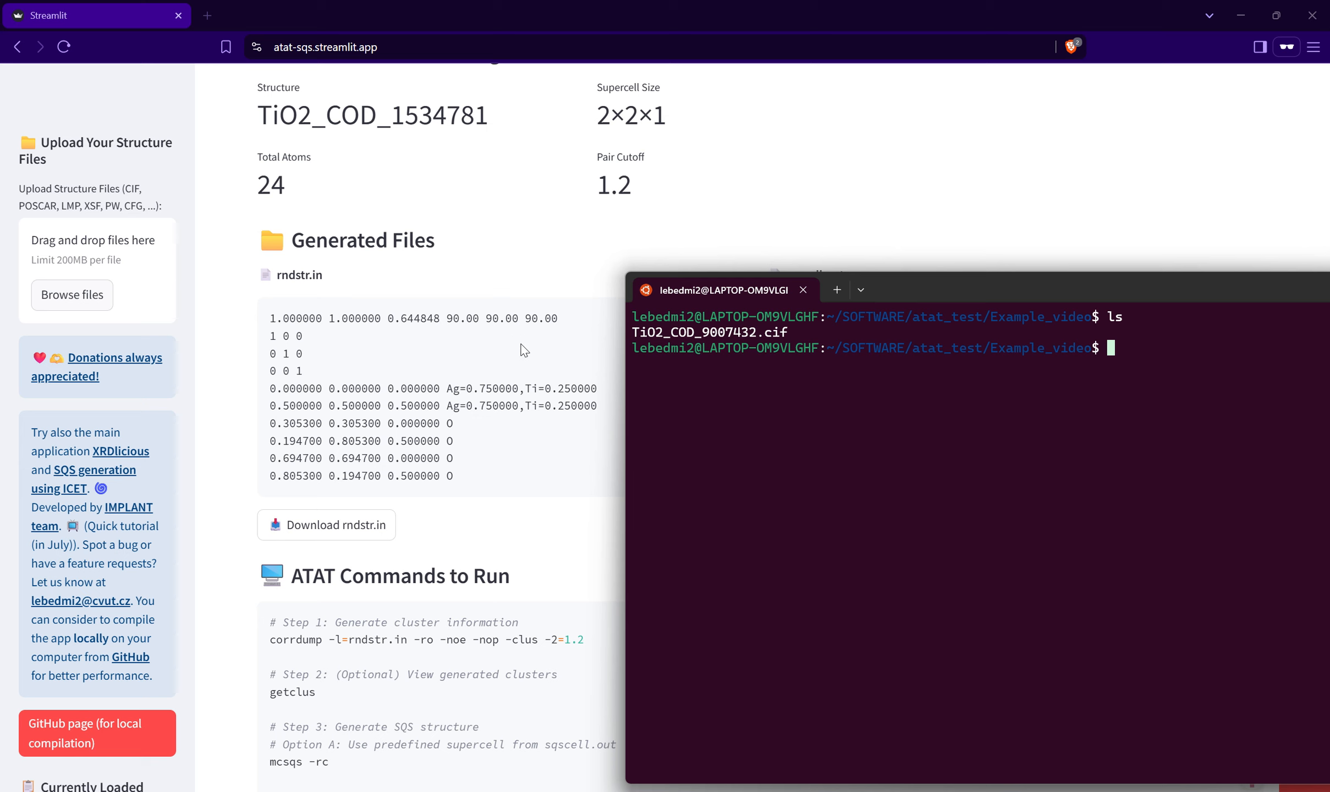
pyautogui.write('rndstr.in')
pyautogui.press('Return')
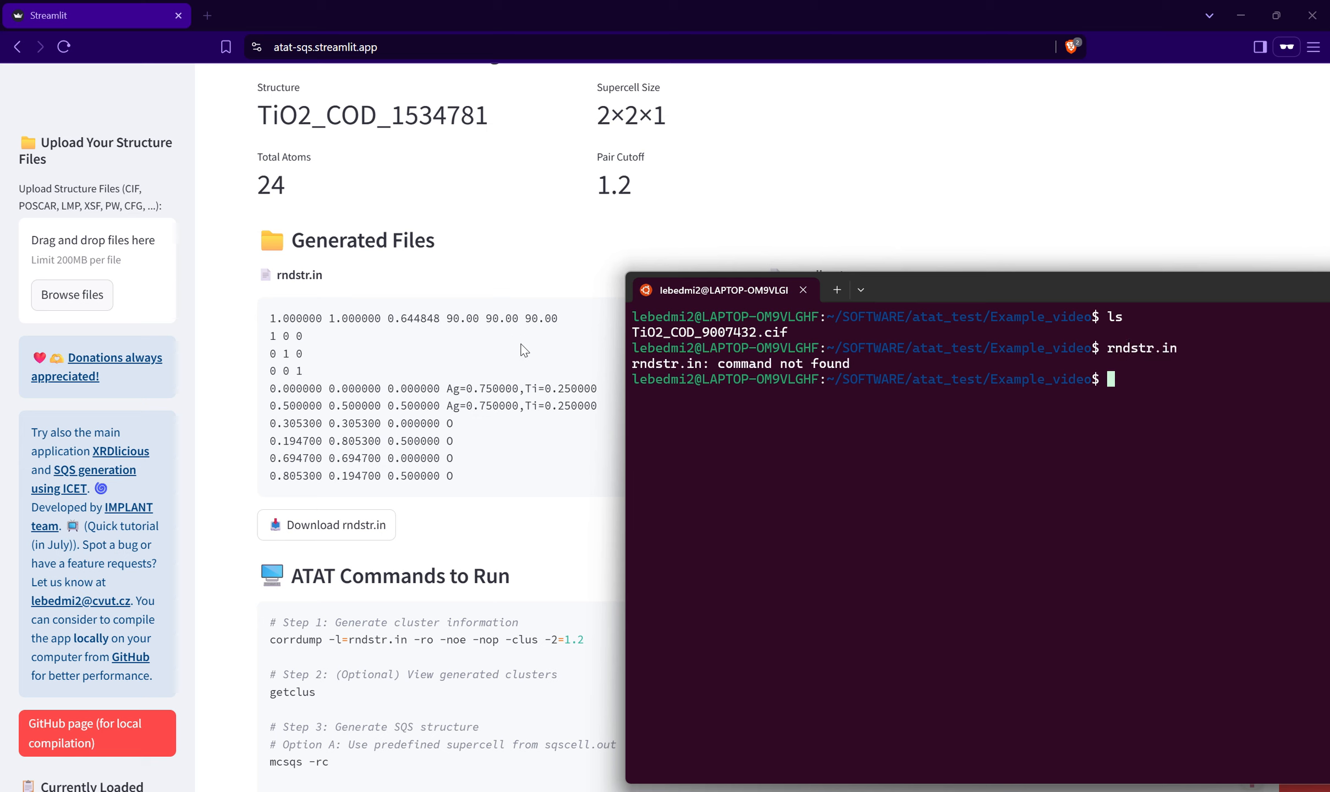
pyautogui.write('nano rnds')
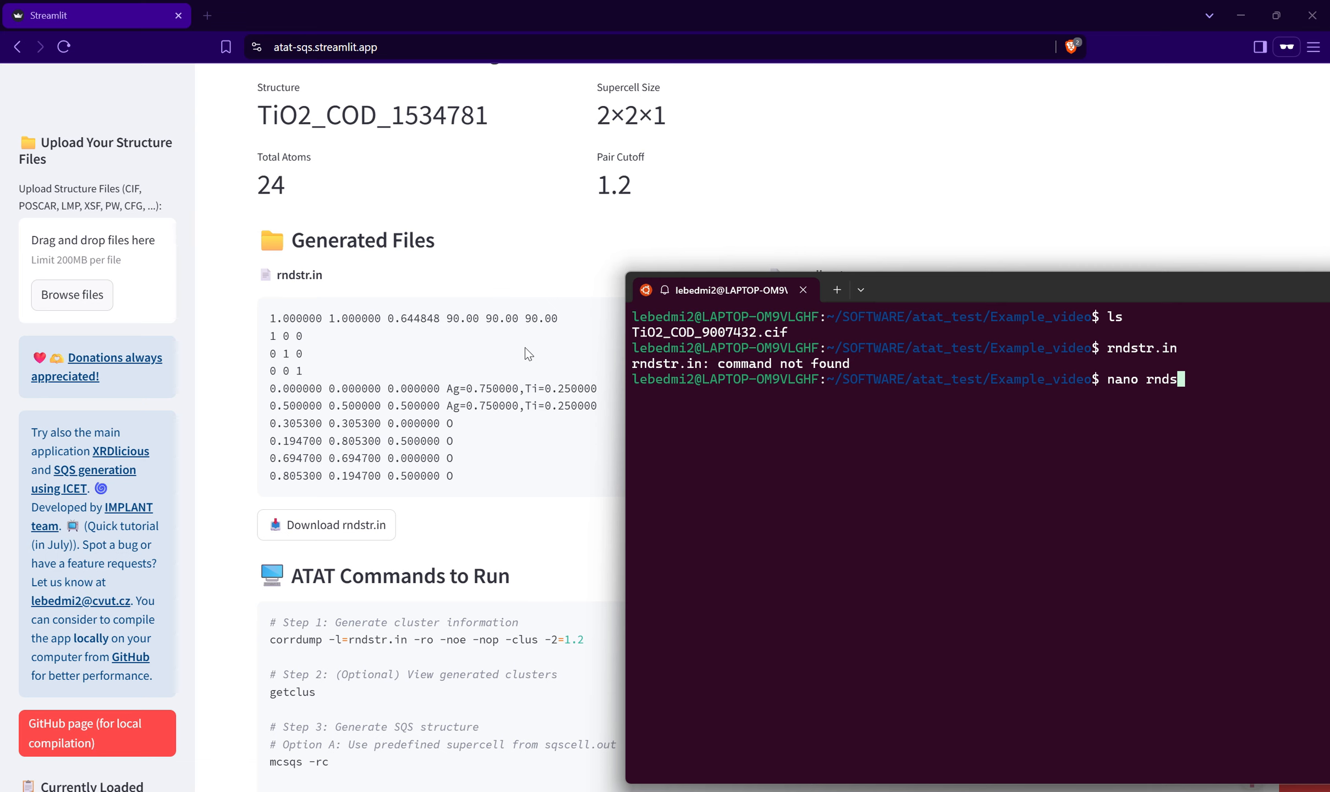
pyautogui.write('tr.in')
pyautogui.press('Return')
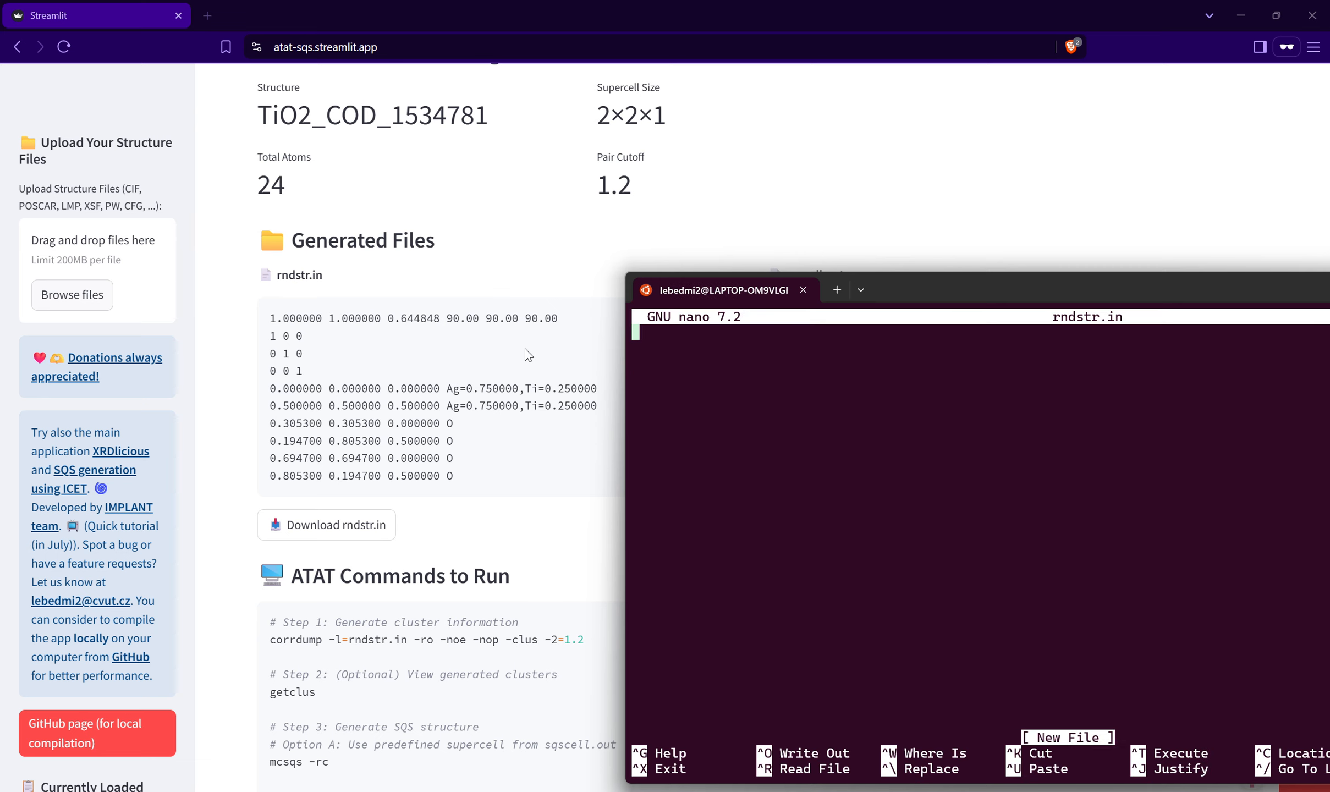
# Step: Copy the generated rndstr.in contents from the web app into the nano file, save it and exit nano
pyautogui.click(525, 348)
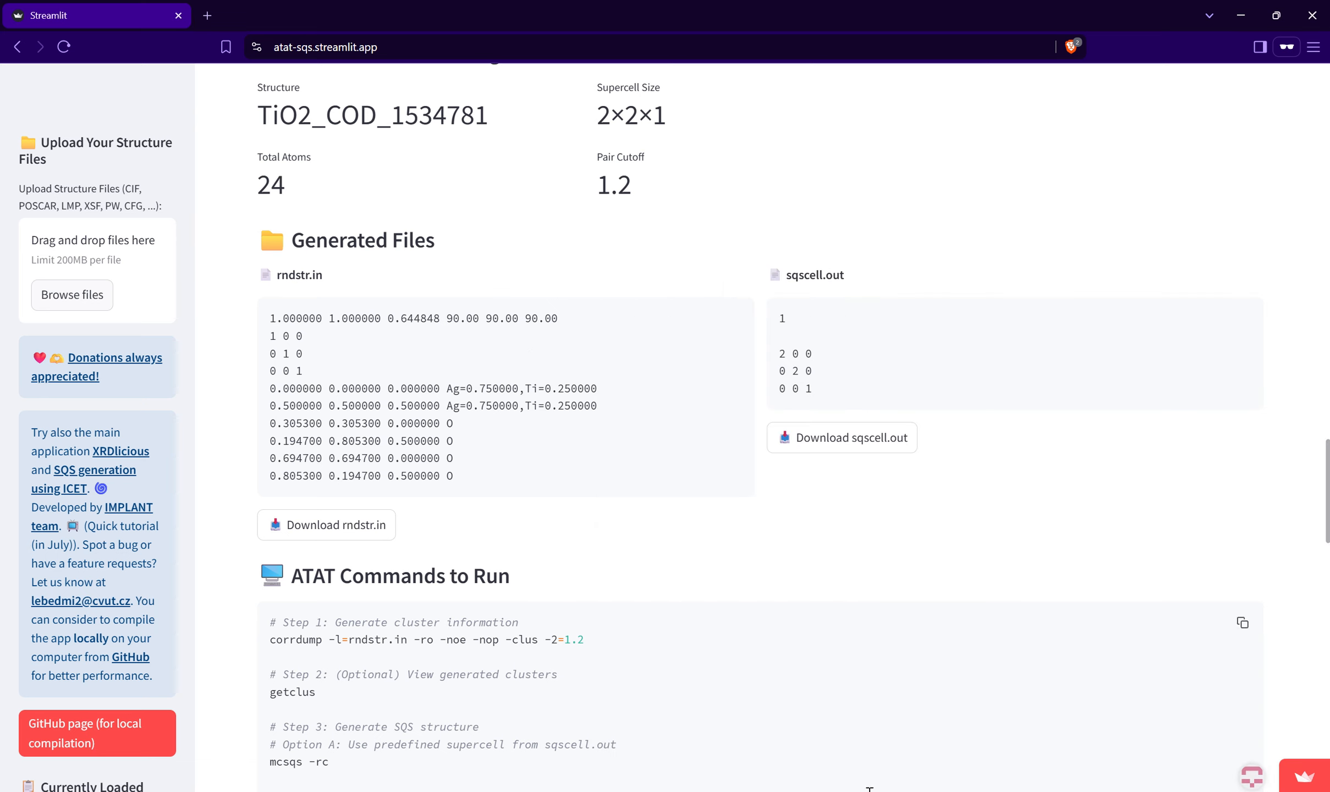
pyautogui.hotkey('alt', 'Tab')
pyautogui.hotkey('ctrl', 'v')
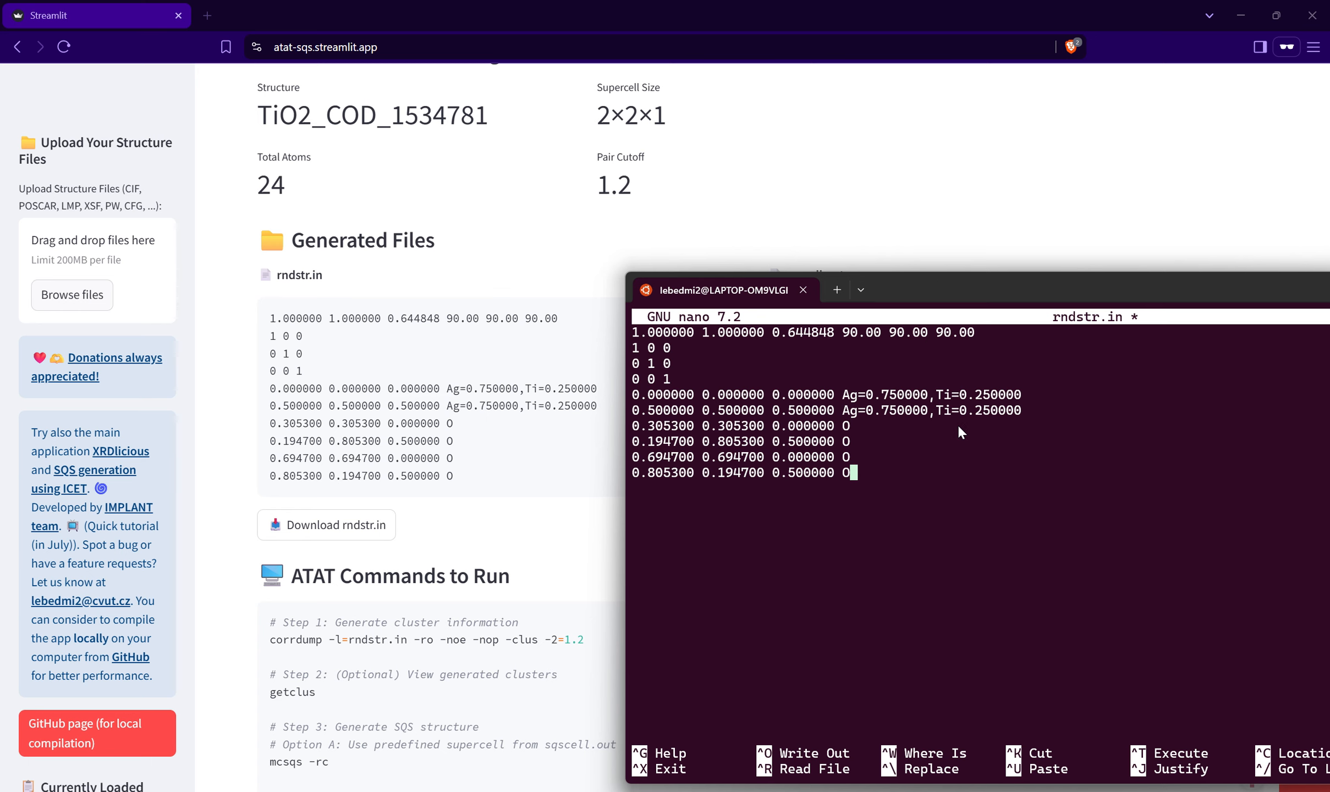
pyautogui.hotkey('ctrl', 'o')
pyautogui.press('Return')
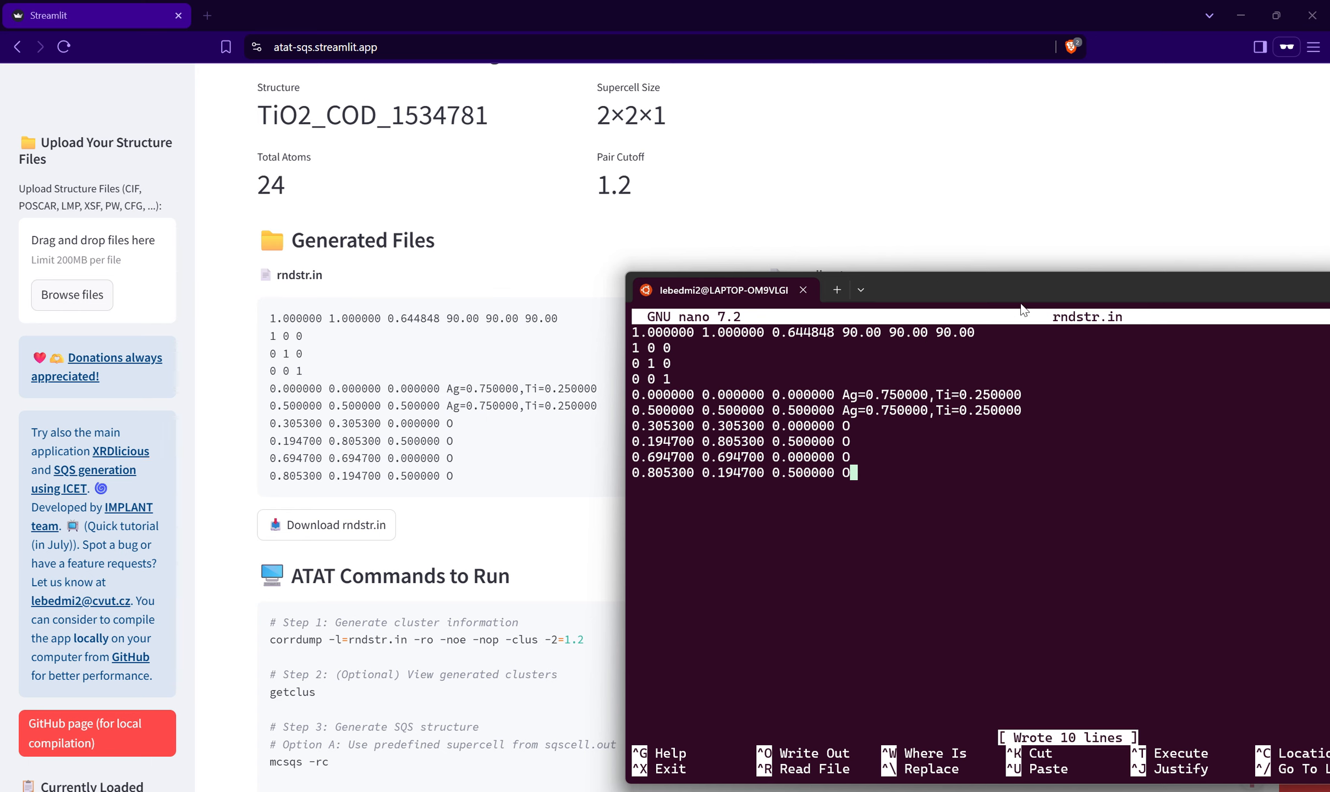
pyautogui.hotkey('ctrl', 'x')
# Step: Create sqscell.out in nano with the sqscell.out contents copied from the web app, save it and exit nano
pyautogui.click(525, 379)
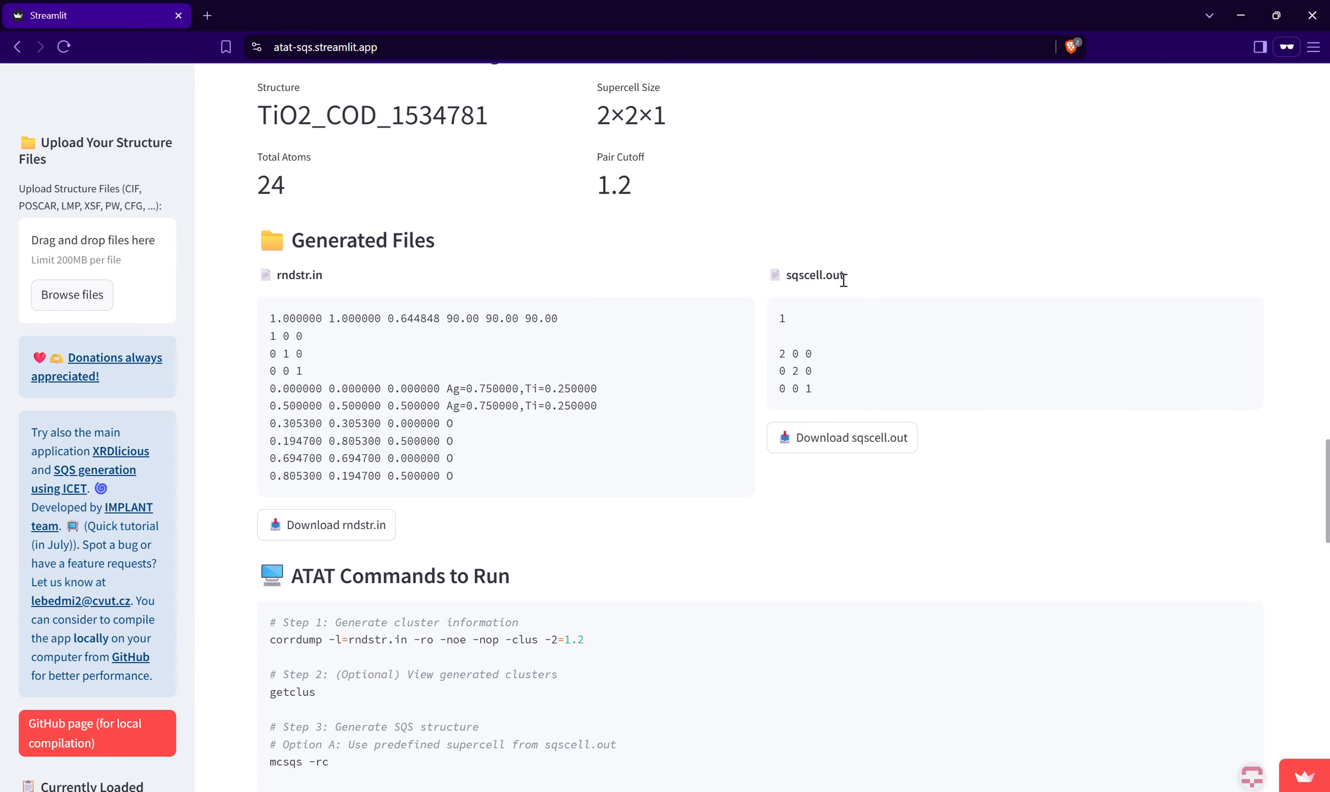
pyautogui.click(1246, 320)
pyautogui.click(898, 791)
pyautogui.write('nano sqscell.out')
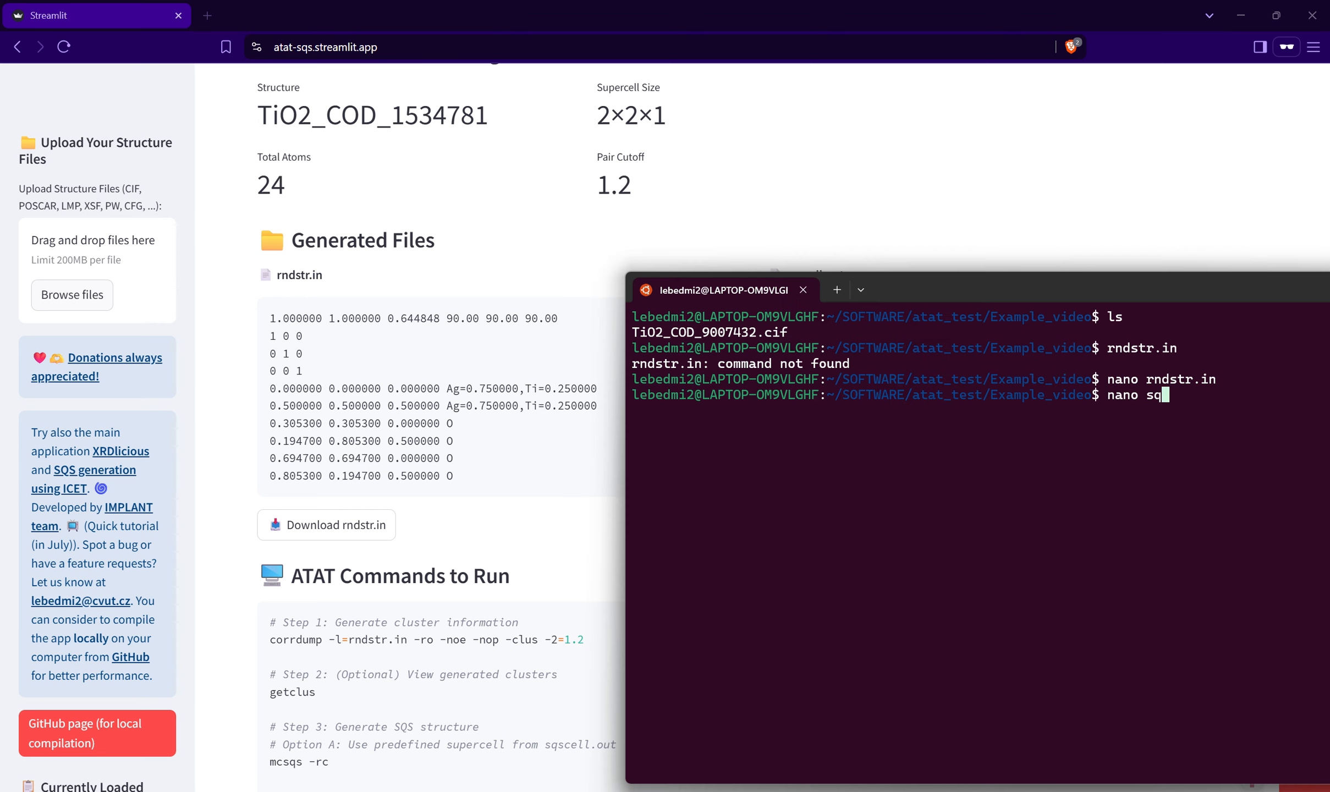
pyautogui.press('Return')
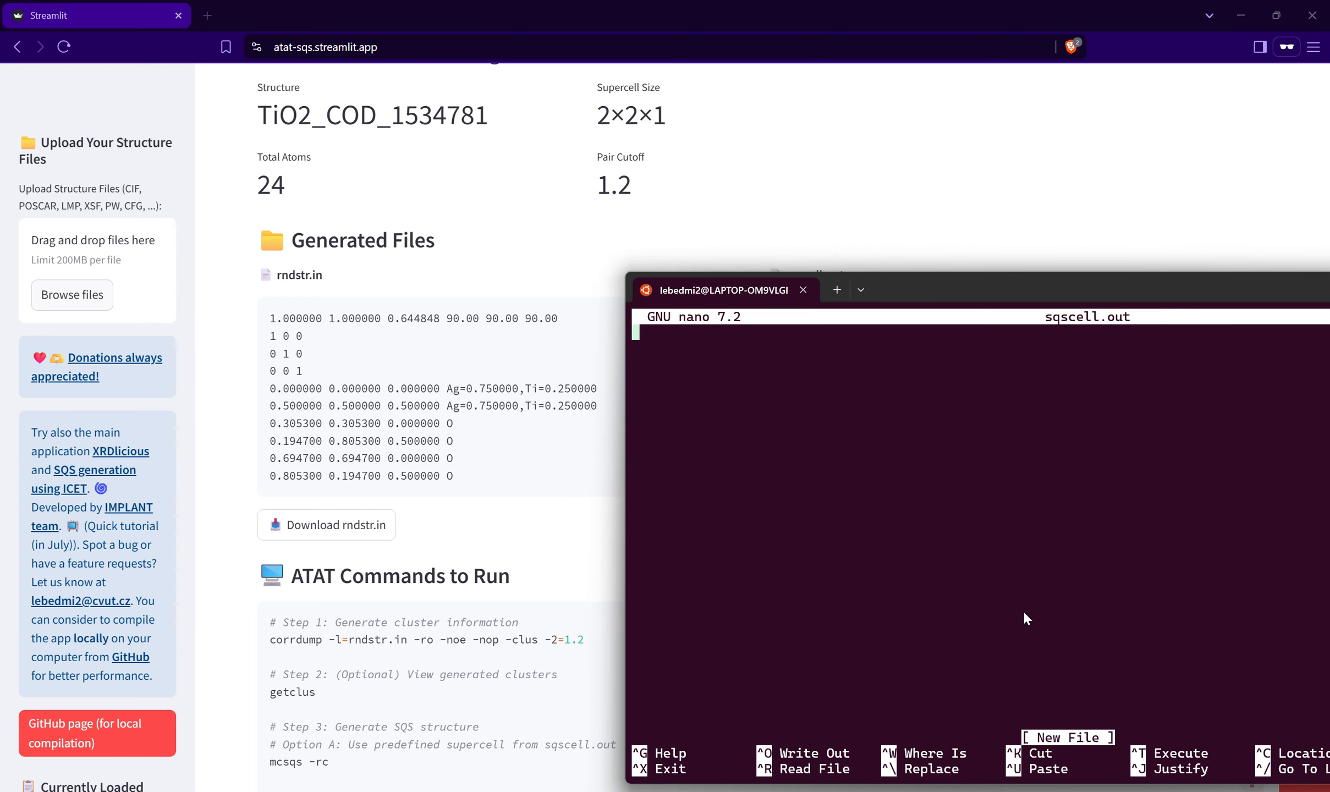
pyautogui.hotkey('ctrl', 'v')
pyautogui.hotkey('ctrl', 'o')
pyautogui.press('Return')
pyautogui.hotkey('ctrl', 'x')
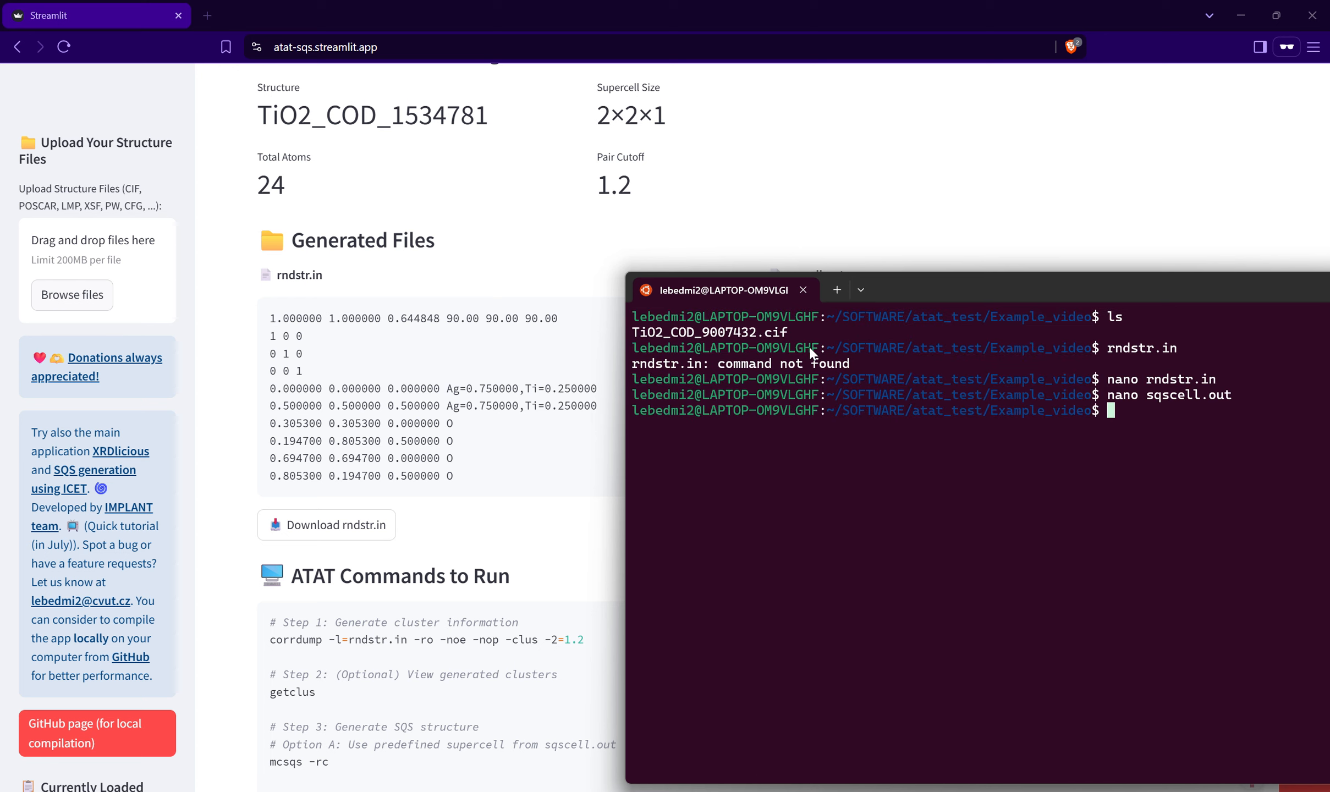
# Step: Move the terminal window back over the page's centre and run mcsqs without arguments to check its available options
pyautogui.moveTo(876, 287); pyautogui.dragTo(582, 360)
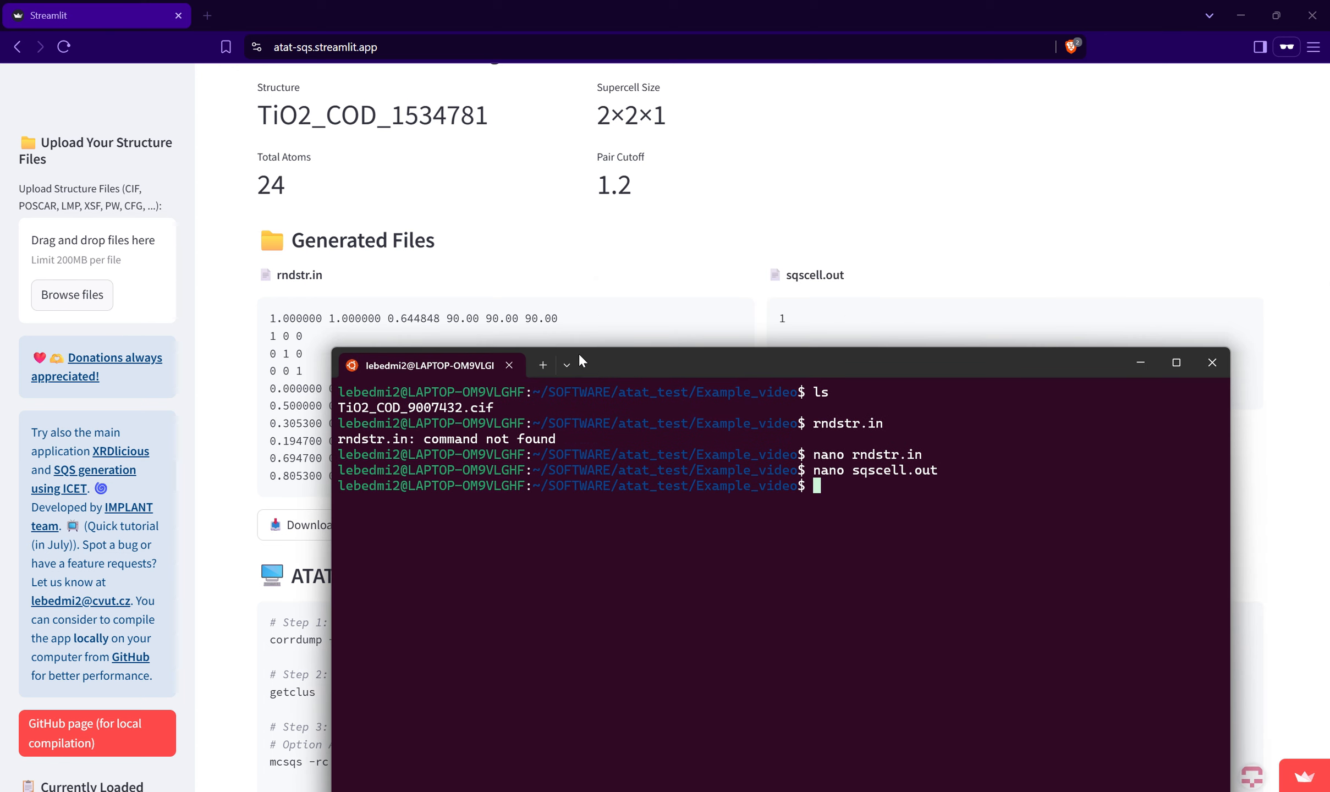
pyautogui.write('mcsqs')
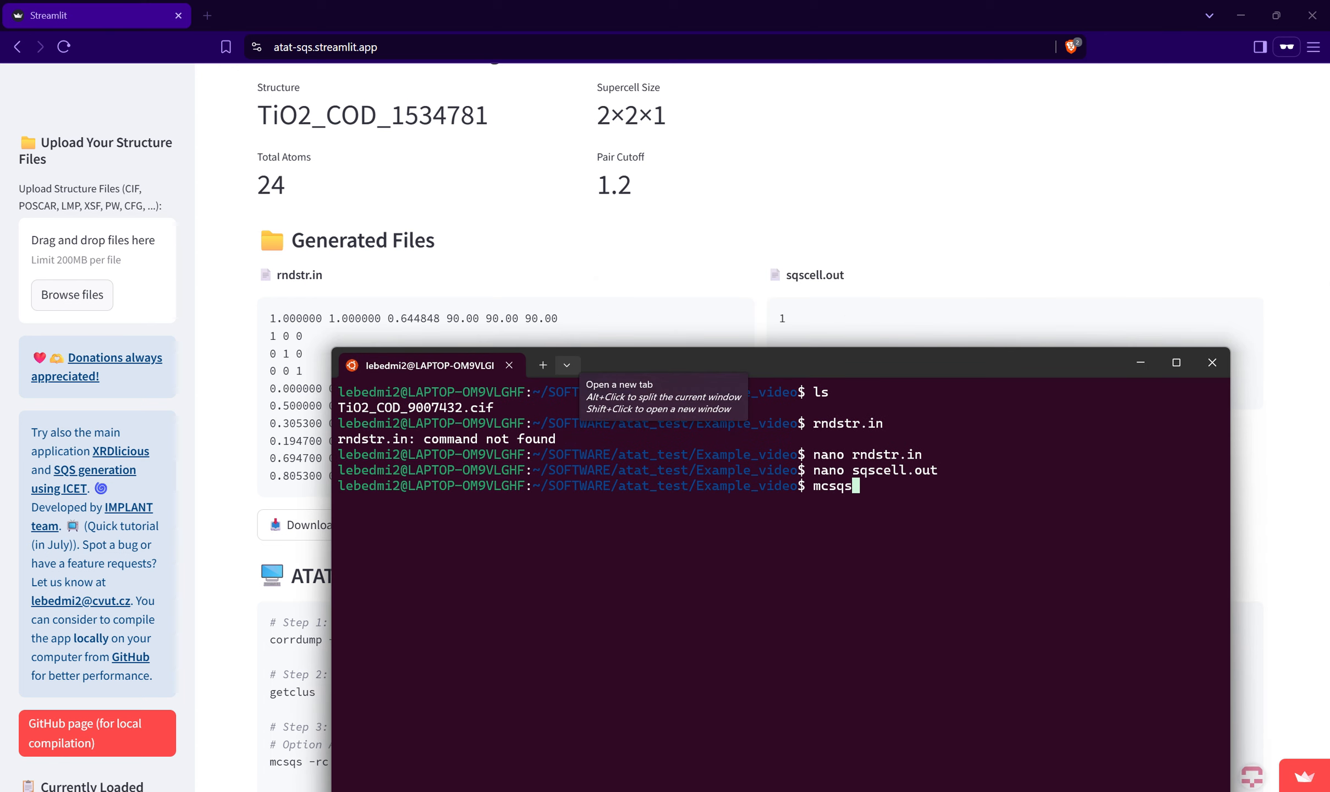
pyautogui.press('Return')
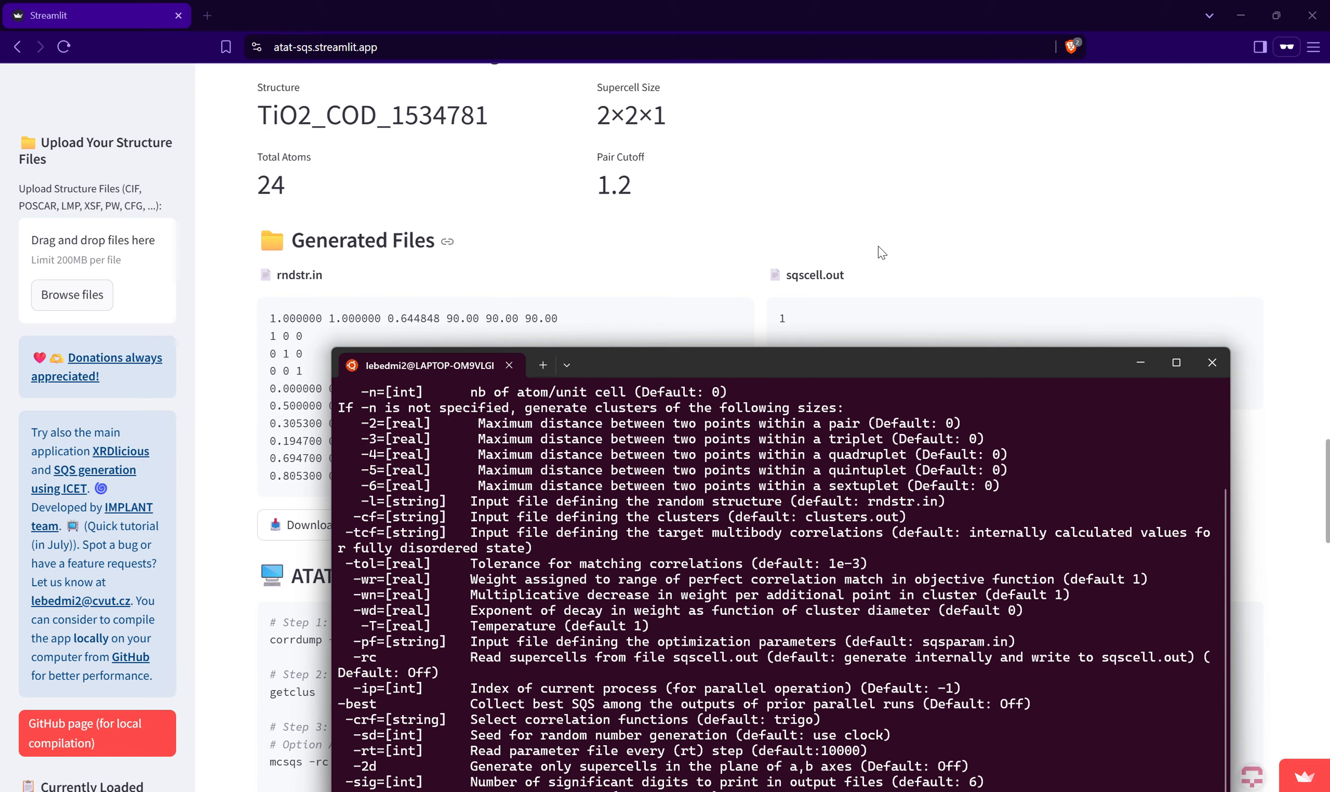
# Step: Return to the start of the web app page and show the resources about SQS, ATAT and how to compile it
pyautogui.click(875, 261)
pyautogui.scroll(15, 908, 424)
pyautogui.scroll(10, 727, 365)
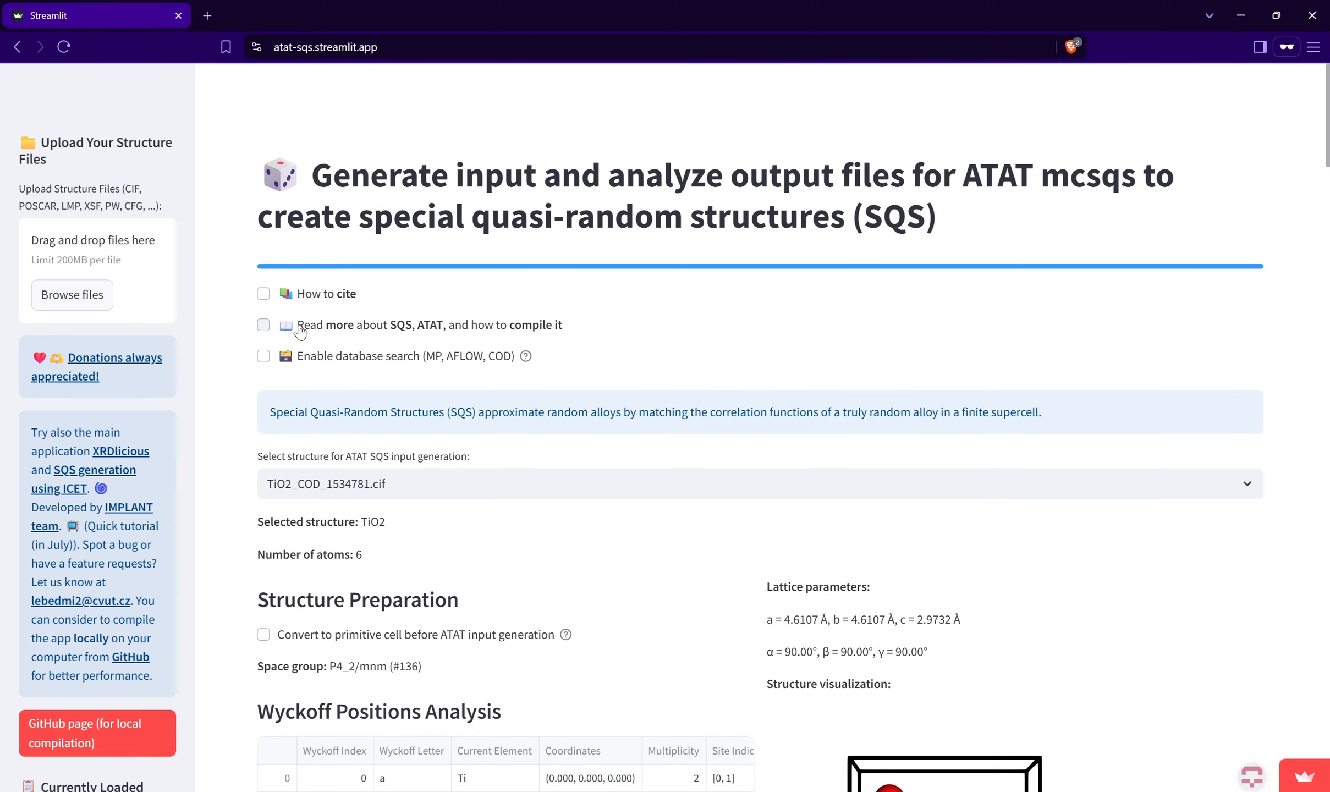
pyautogui.click(308, 330)
pyautogui.scroll(-2, 409, 443)
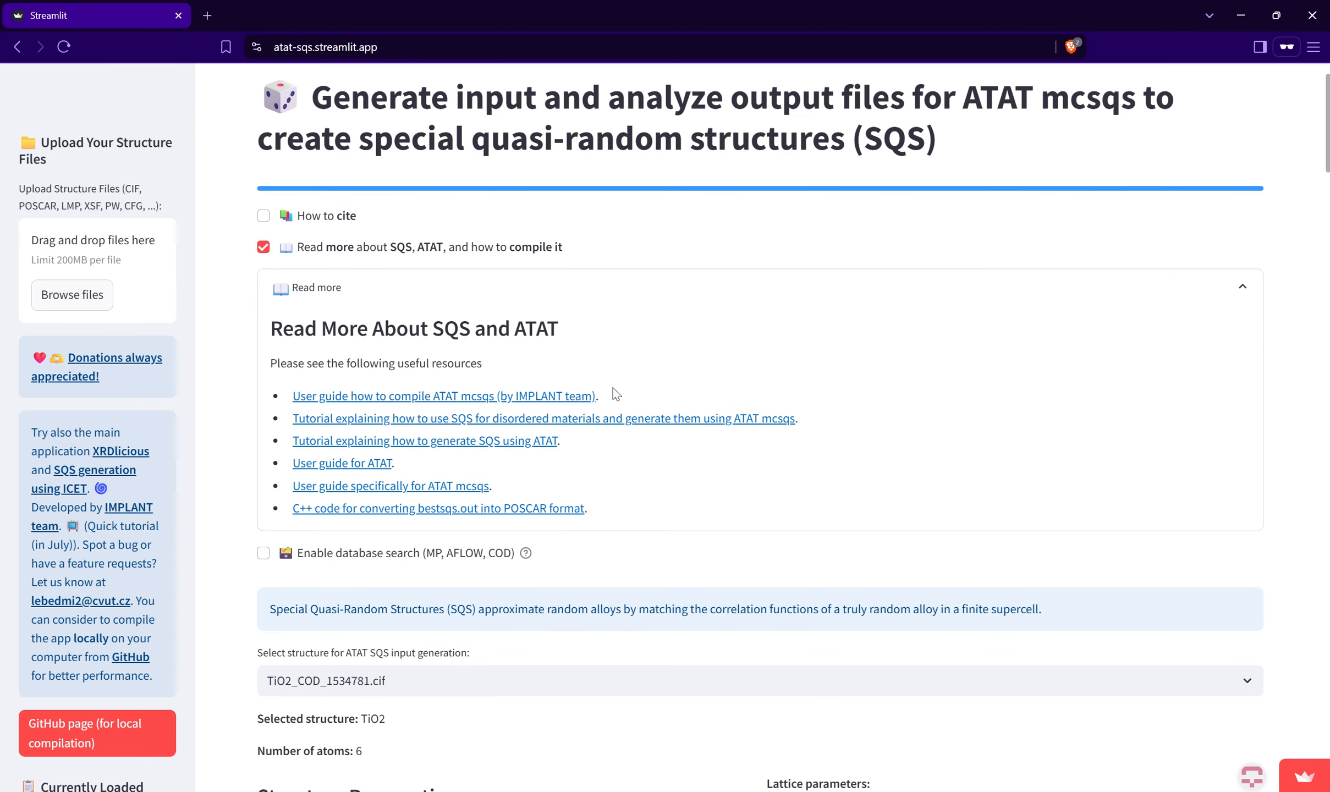
# Step: Skim the IMPLANT team's guide on compiling ATAT mcsqs in a separate tab, close it, and hide the SQS and ATAT resources
pyautogui.moveTo(612, 394); pyautogui.dragTo(343, 390)
pyautogui.middleClick(368, 399)
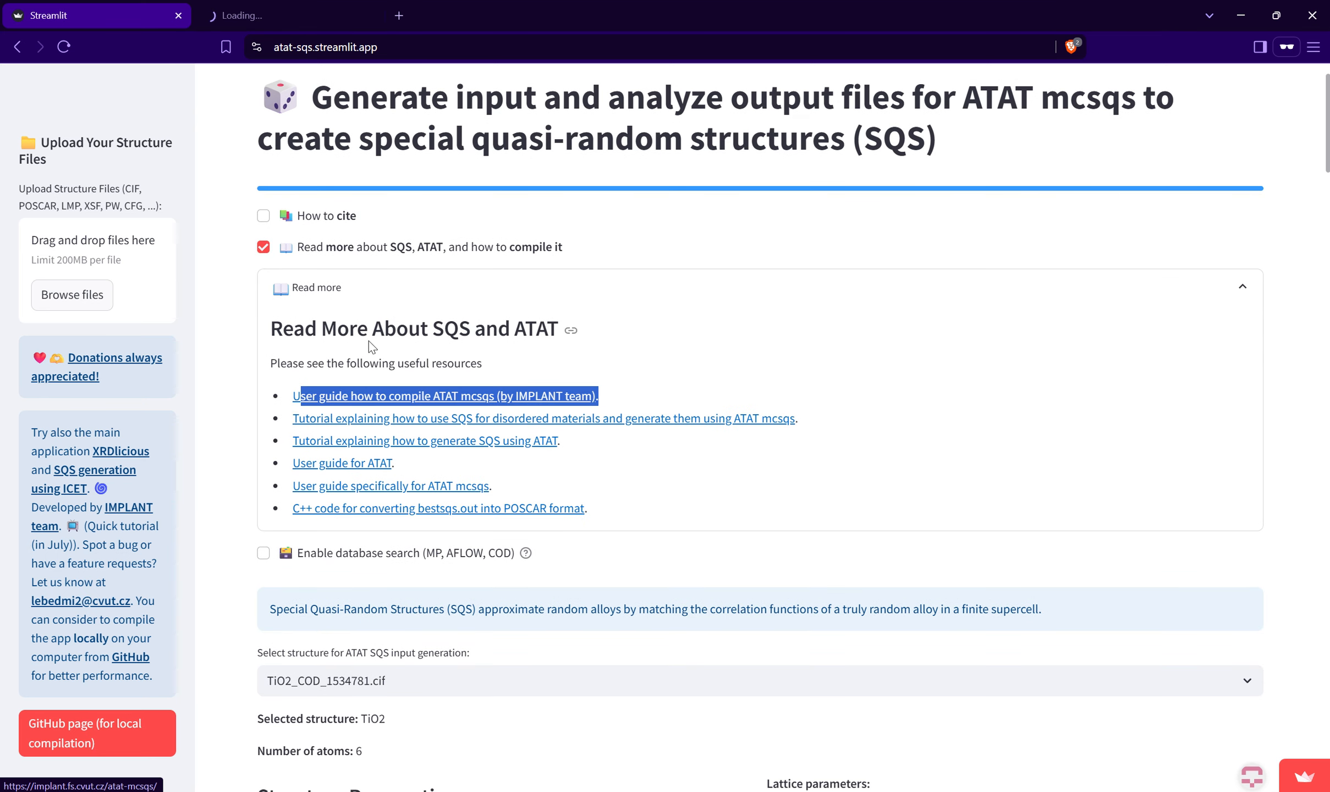
pyautogui.click(300, 16)
pyautogui.scroll(-20, 68, 270)
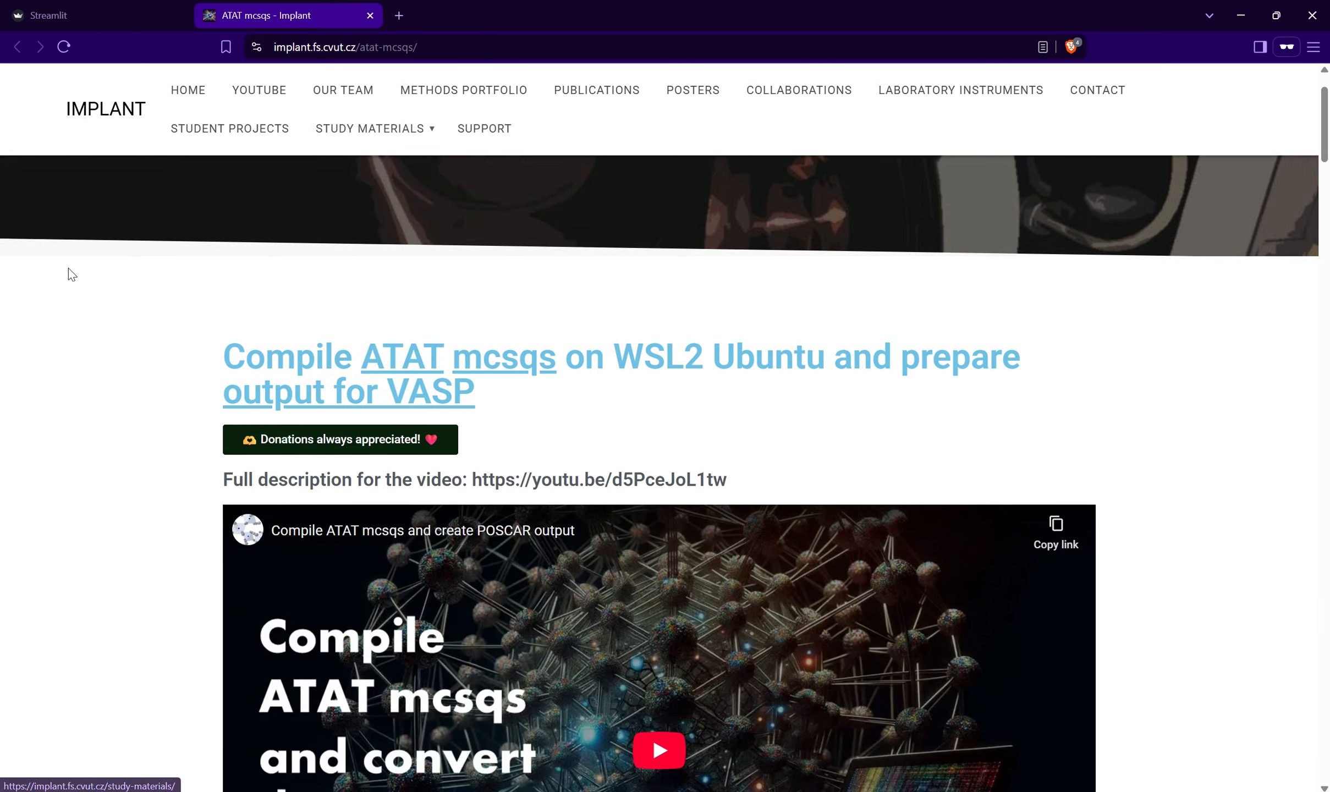
pyautogui.scroll(20, 483, 525)
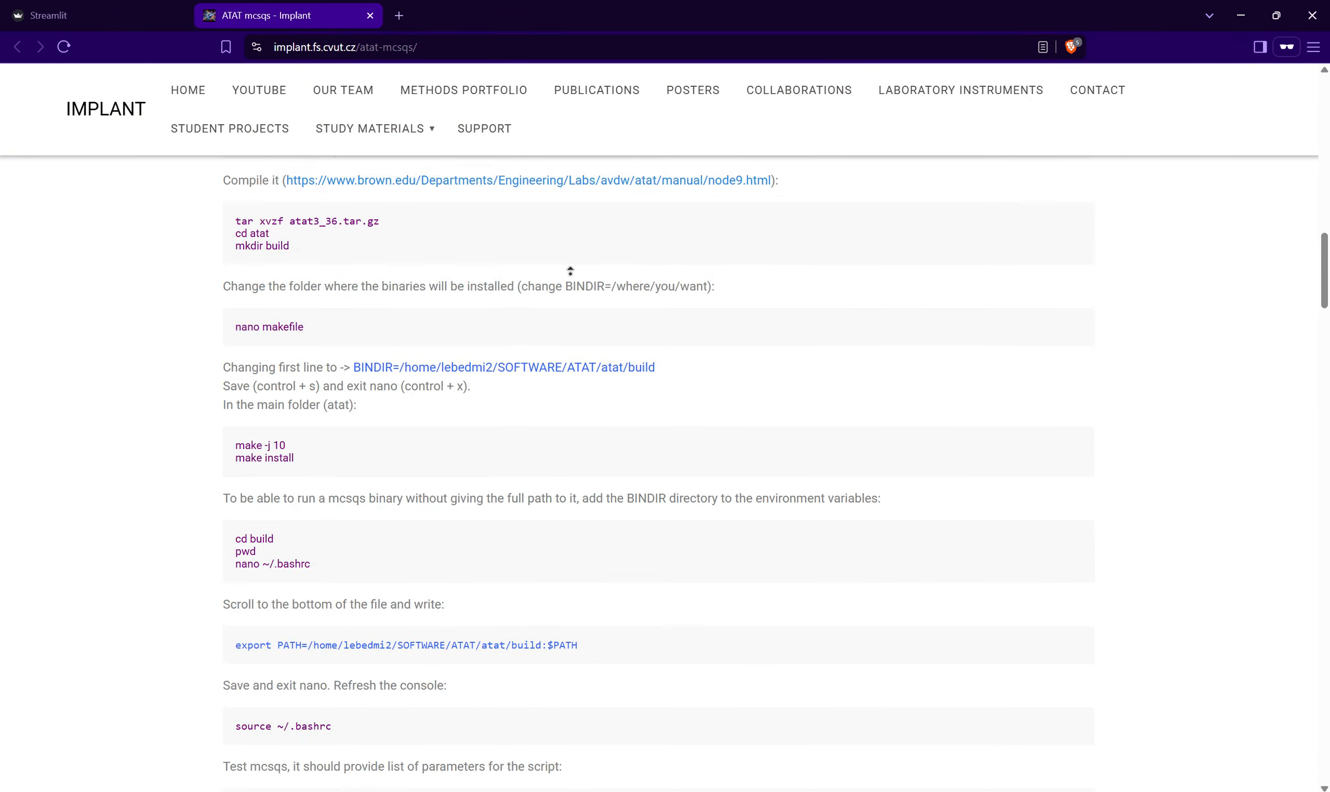
pyautogui.click(370, 15)
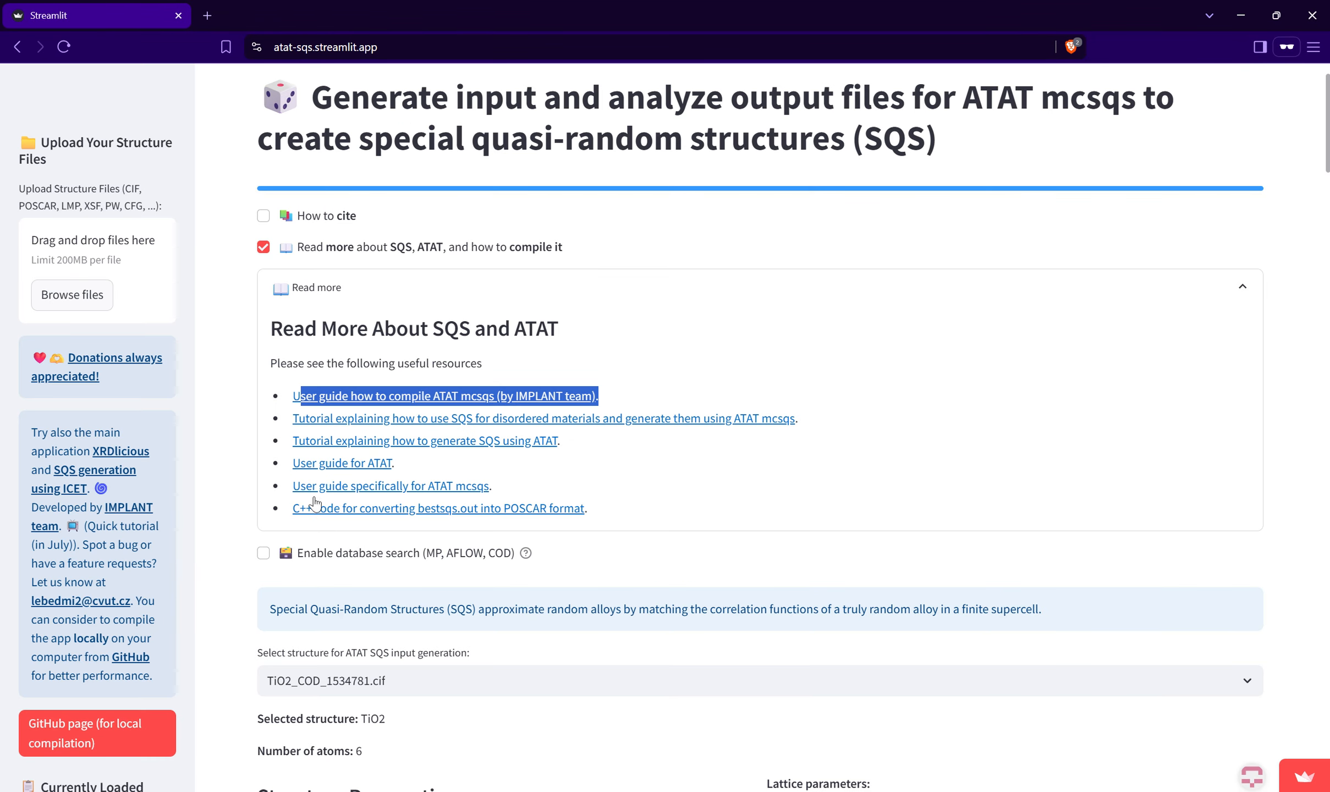
pyautogui.click(570, 330)
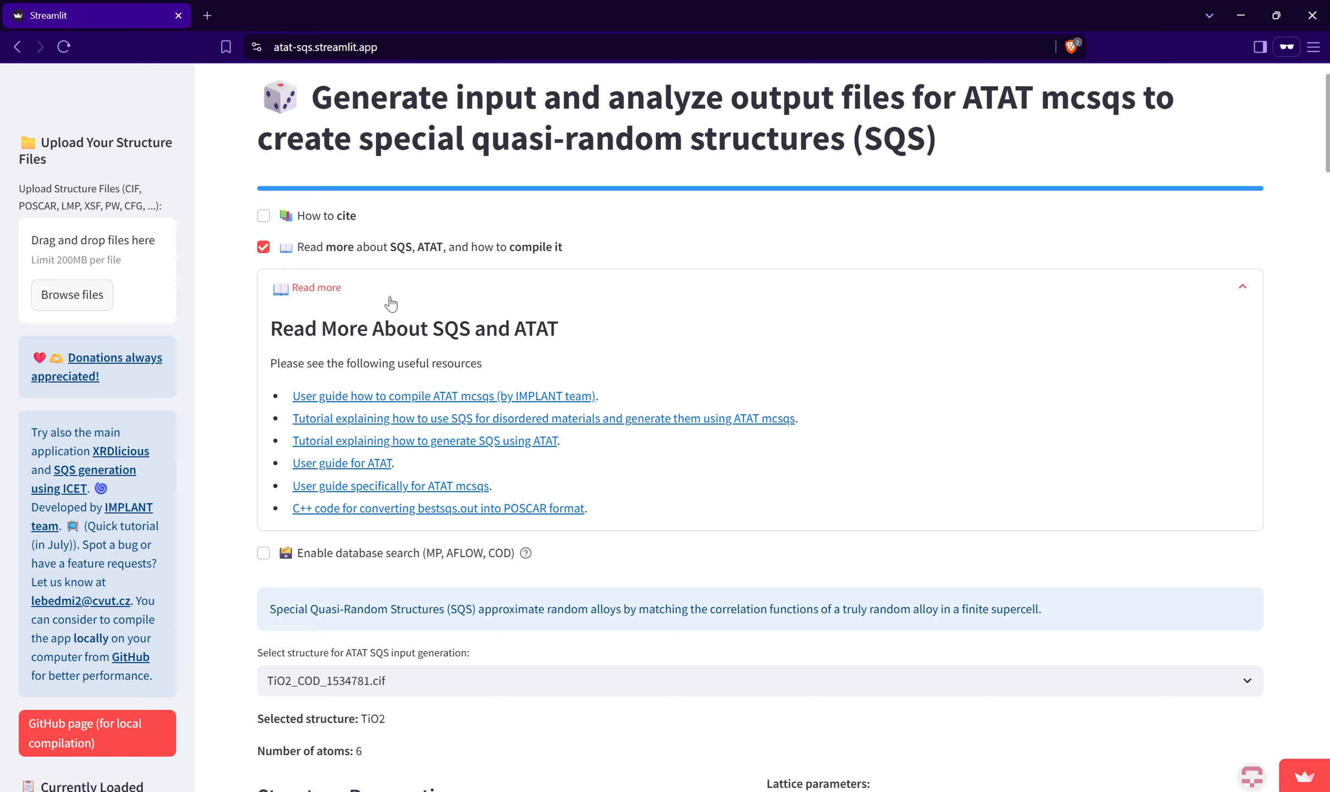
pyautogui.click(263, 246)
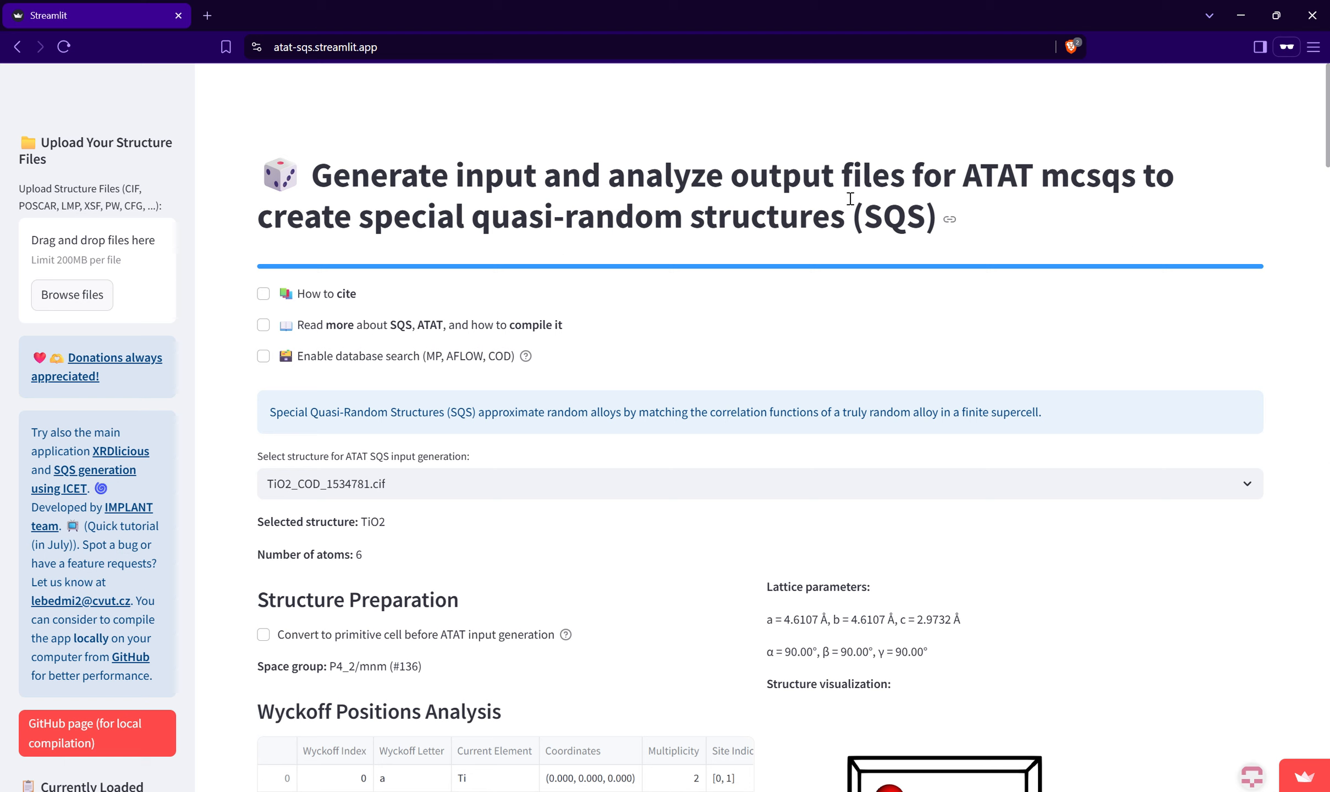
# Step: Show the How to cite section, read the ATAT mcsqs, ATAT and XRDlicious sources, and hide the section again
pyautogui.click(346, 297)
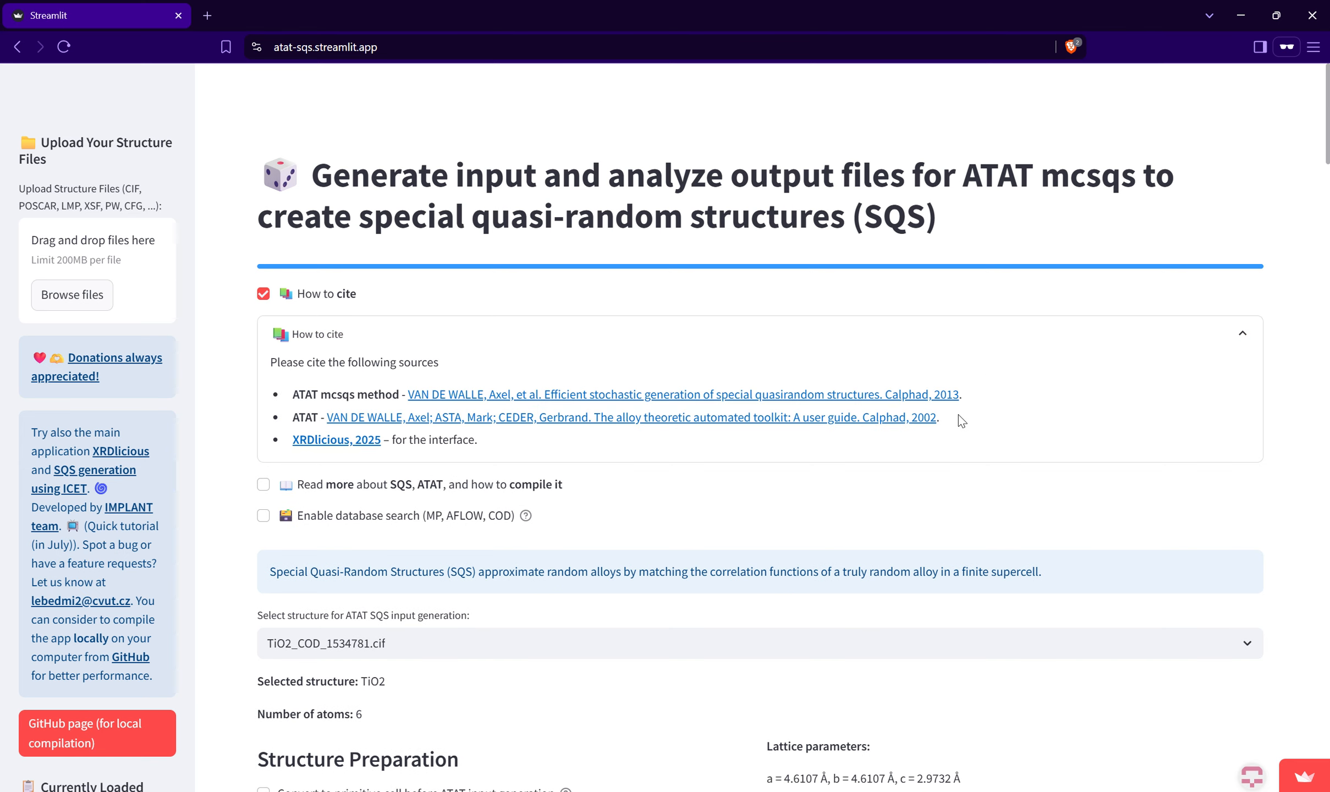
pyautogui.moveTo(962, 420); pyautogui.dragTo(296, 400)
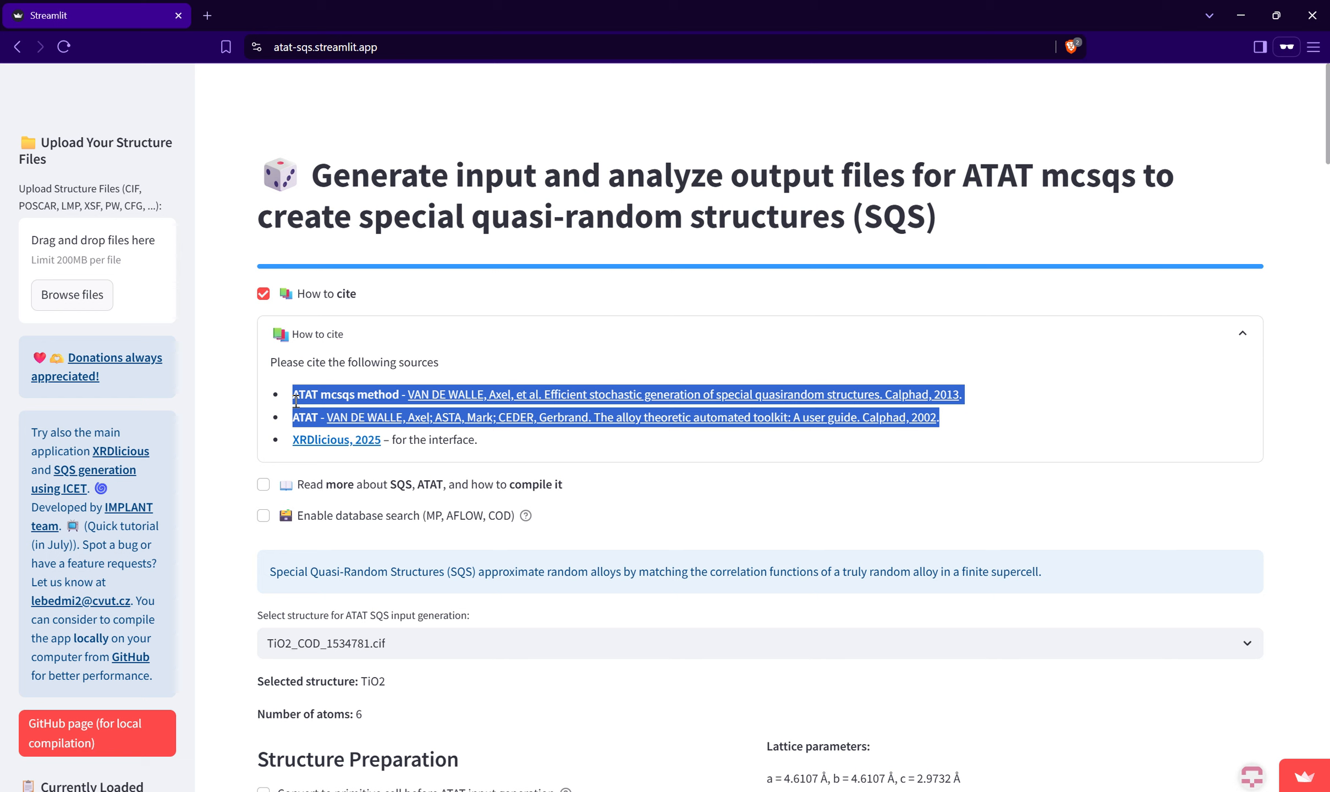
pyautogui.moveTo(480, 440); pyautogui.dragTo(293, 446)
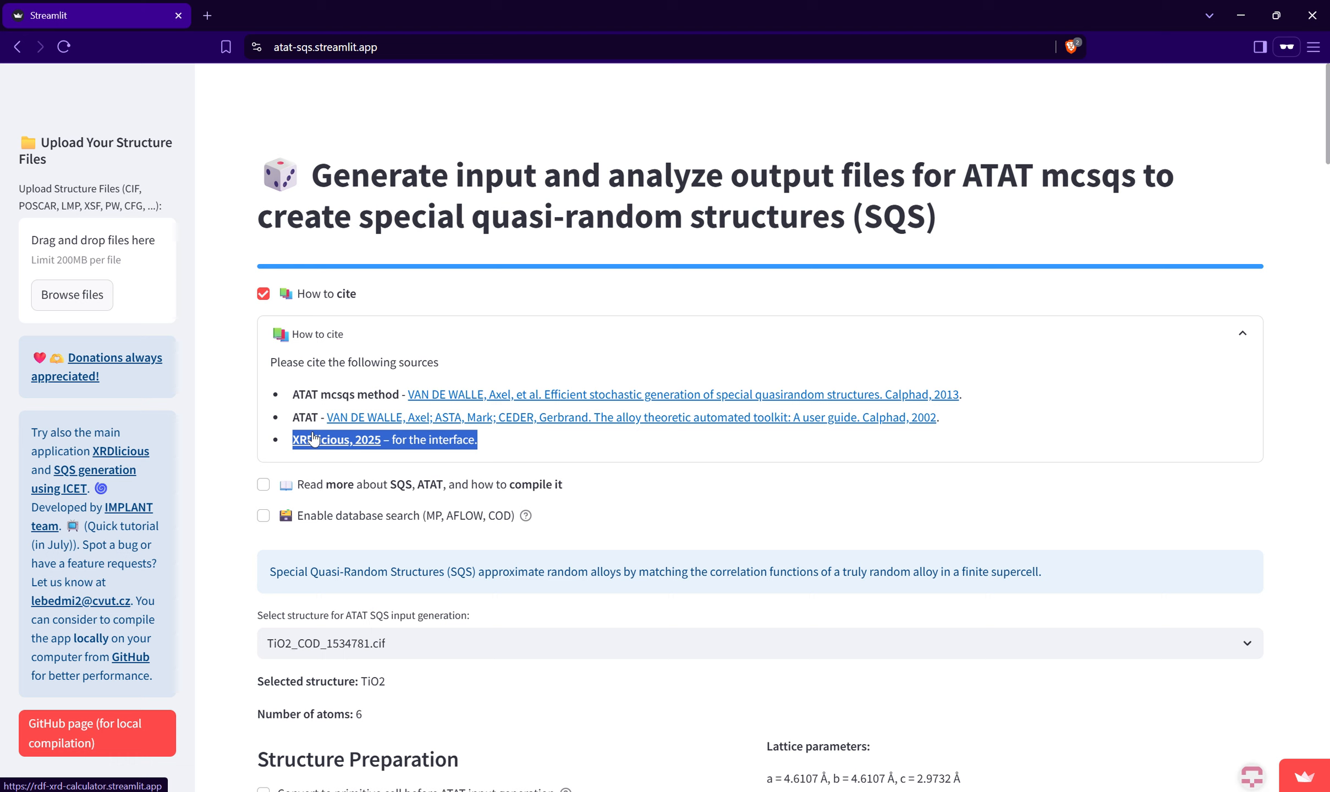
pyautogui.click(267, 380)
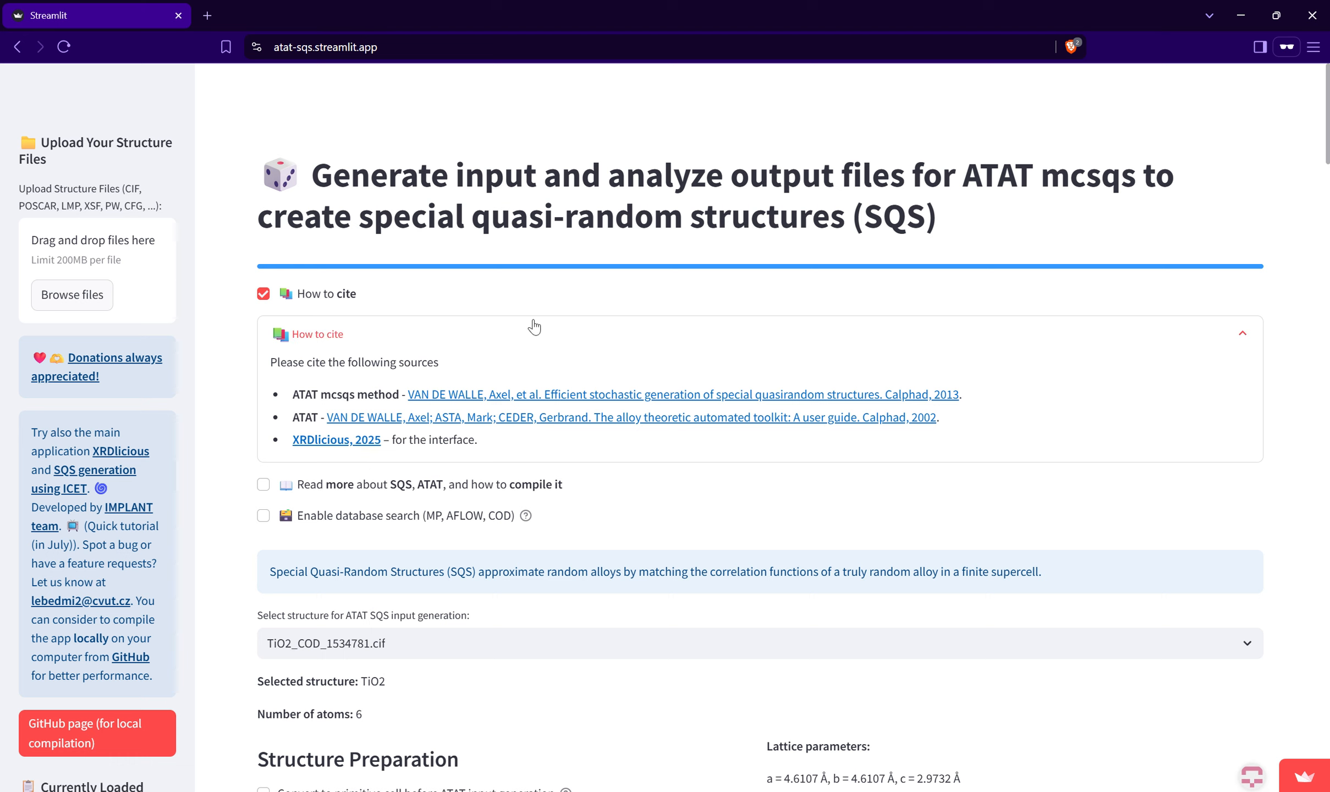
pyautogui.click(333, 296)
# Step: Review the workflow page from structure selection through the sublattice and cluster settings to the generated ATAT files
pyautogui.scroll(-20, 507, 302)
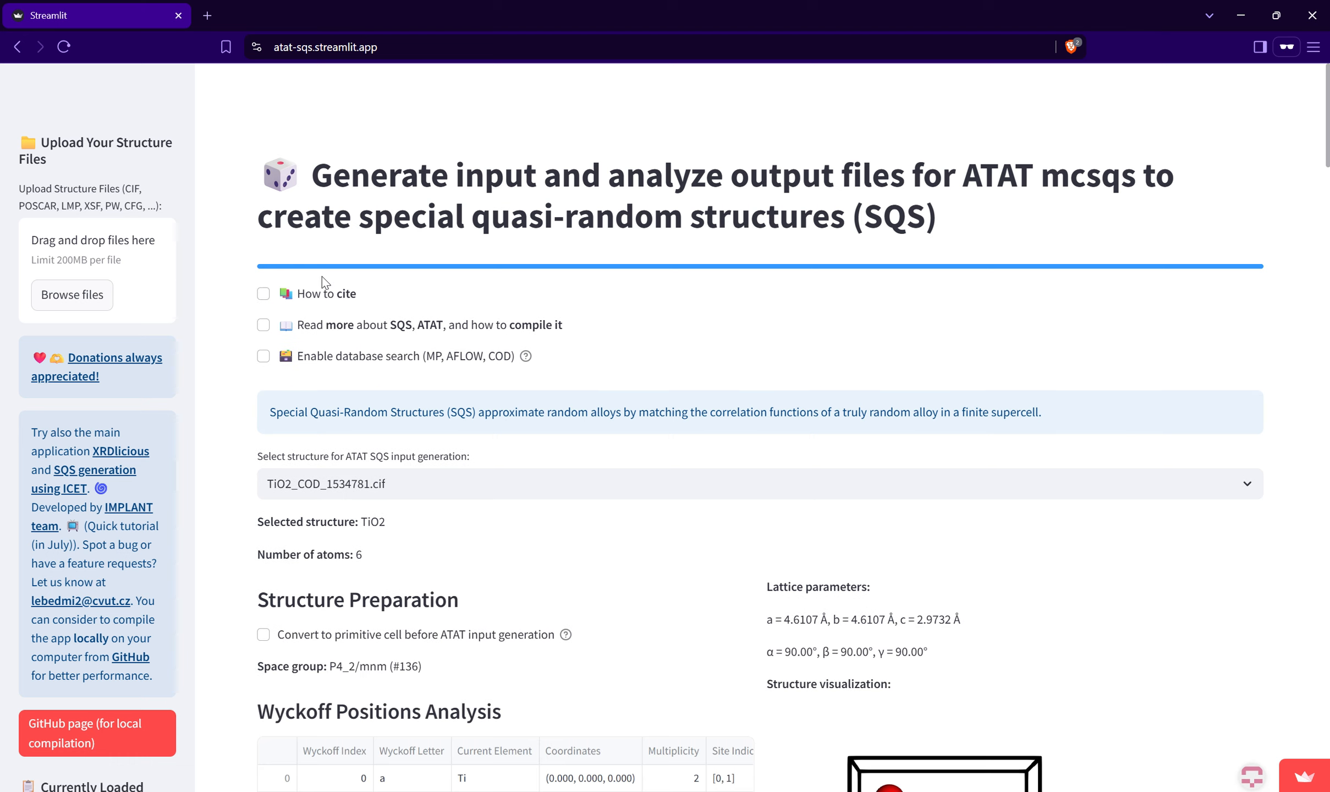
pyautogui.scroll(-20, 421, 352)
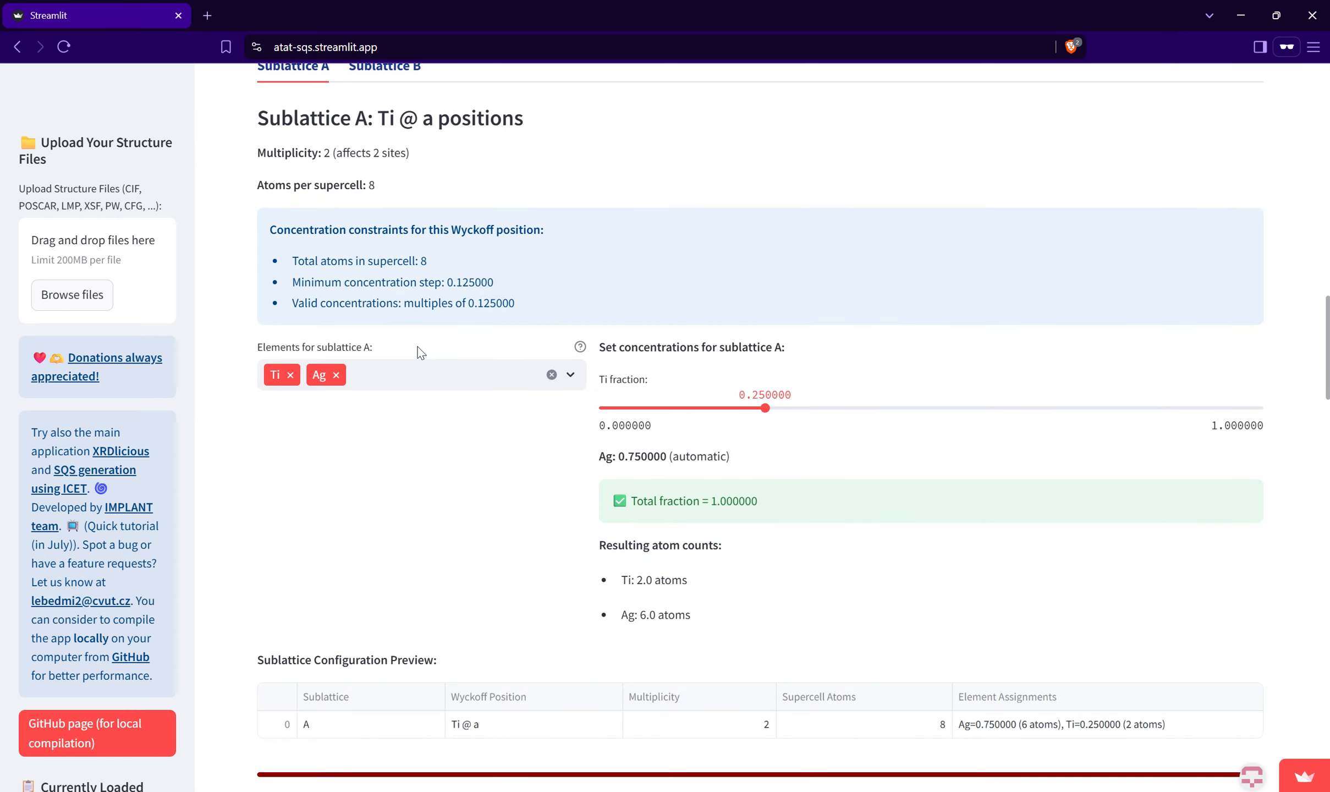
pyautogui.scroll(6, 418, 346)
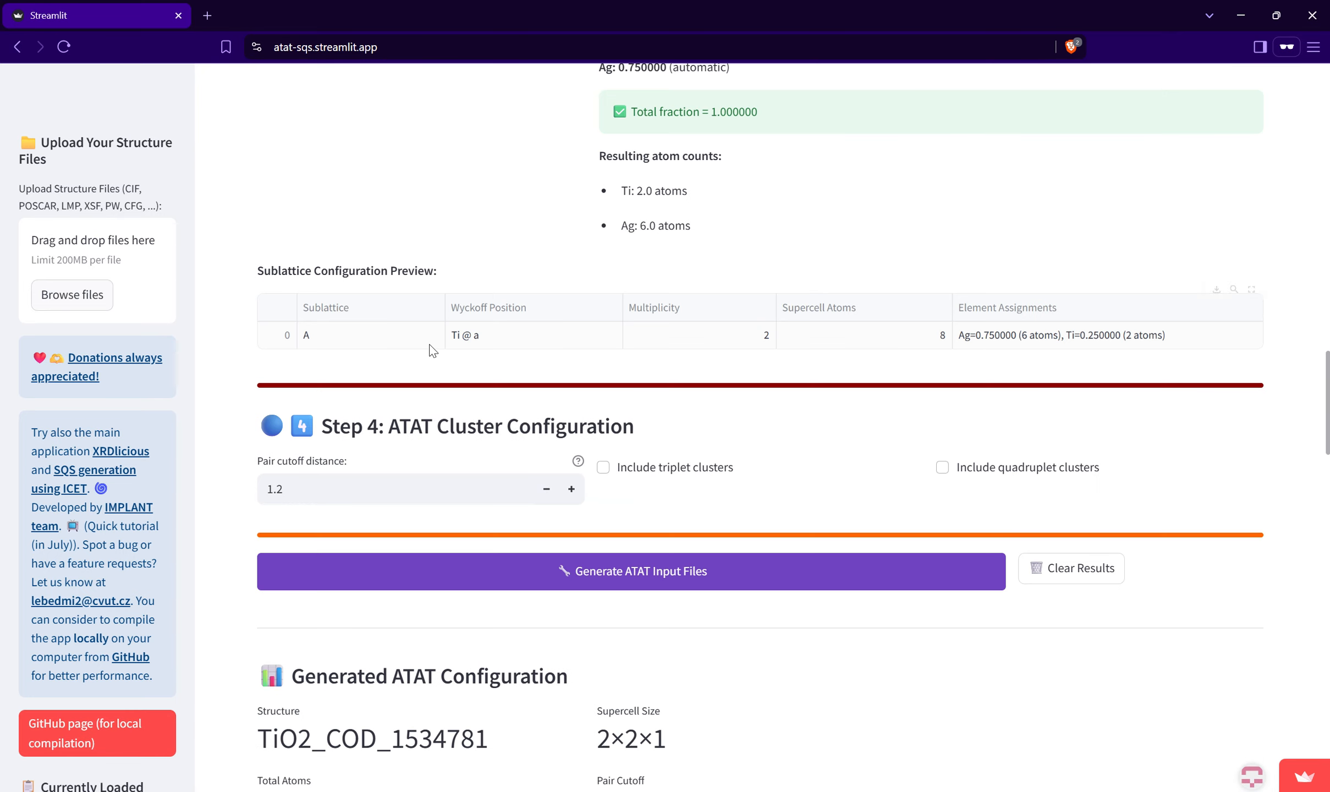
pyautogui.scroll(20, 429, 344)
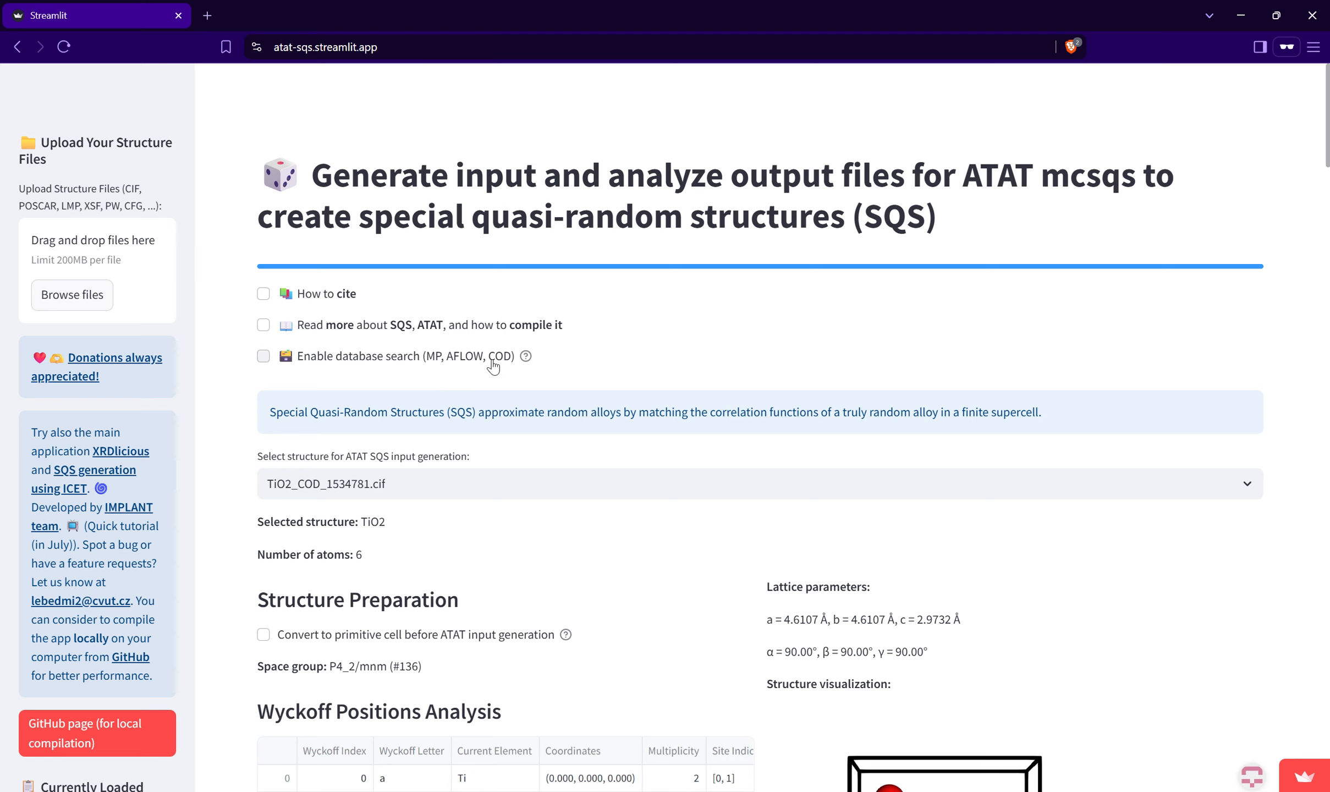
pyautogui.scroll(-3, 493, 366)
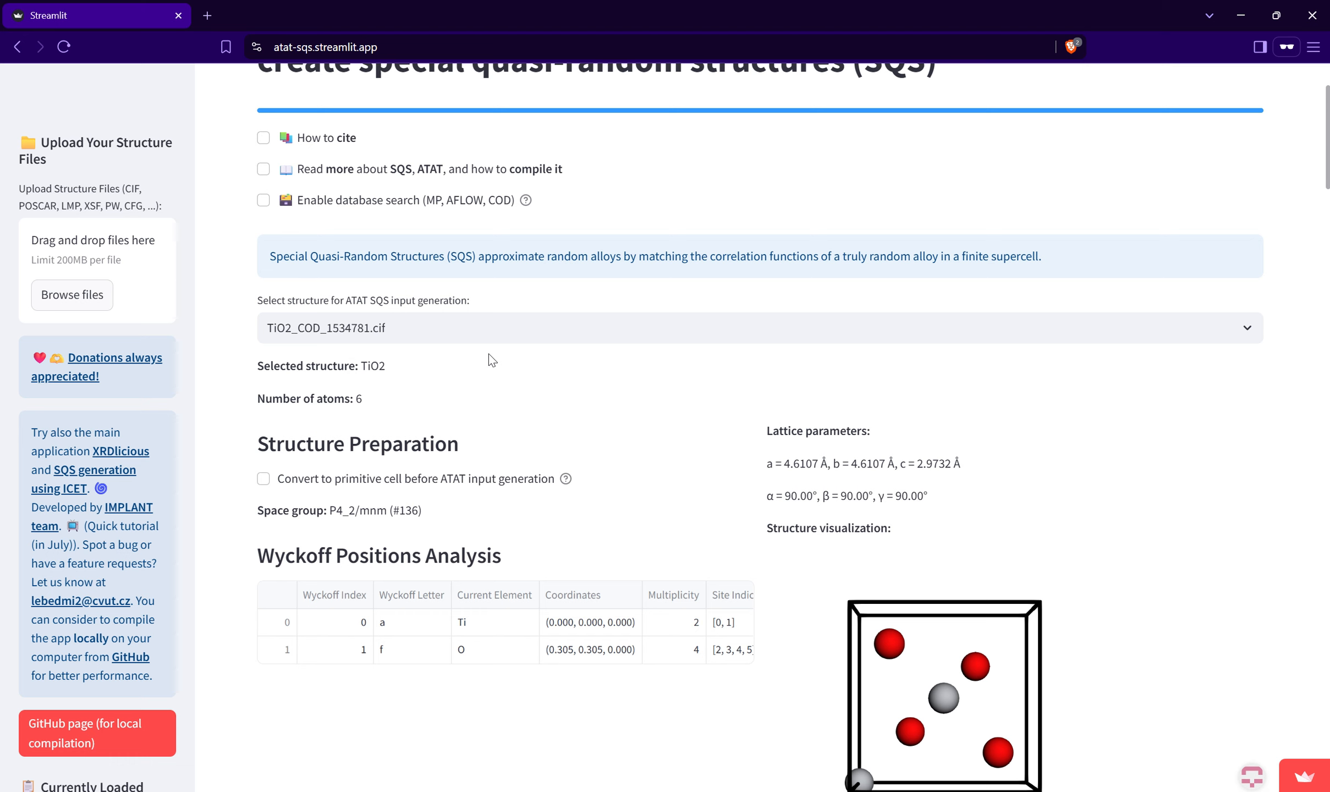
pyautogui.scroll(-20, 499, 230)
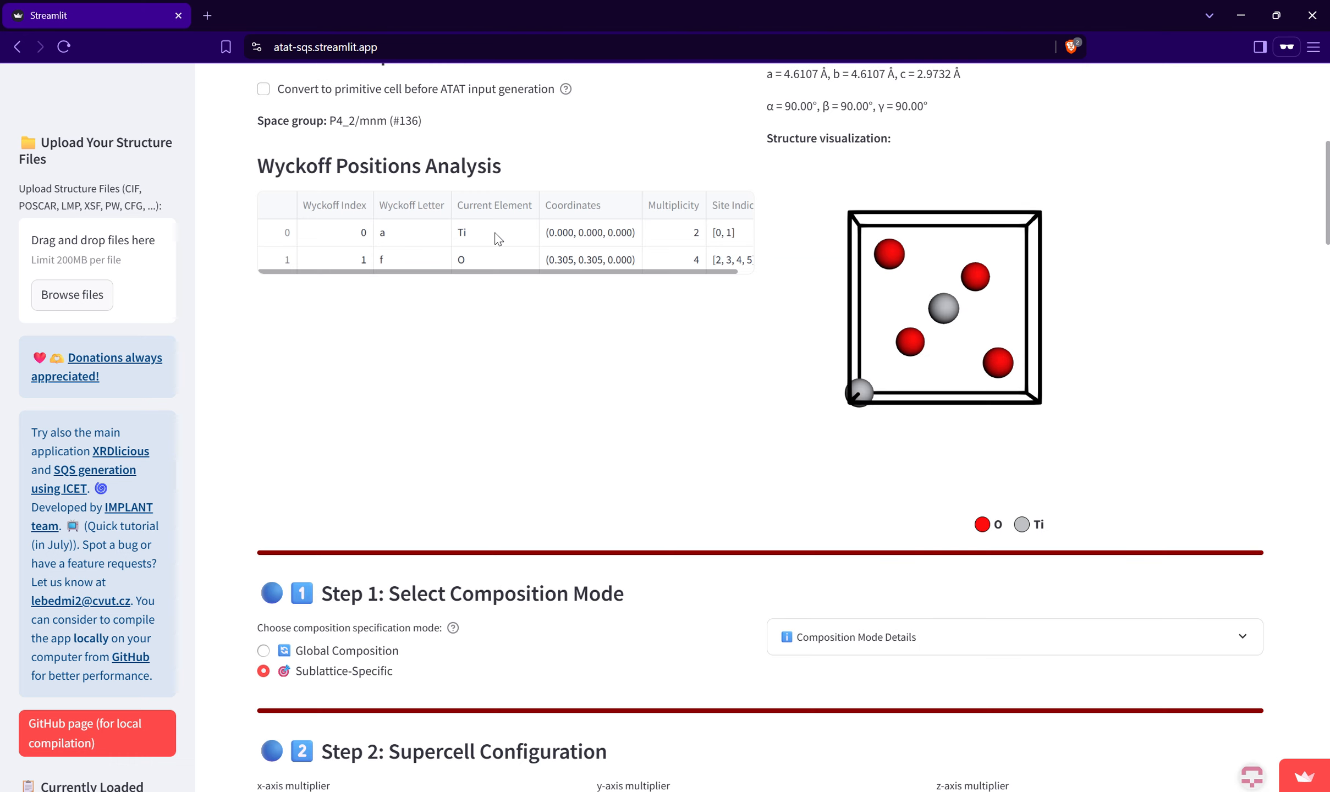
pyautogui.scroll(-15, 491, 245)
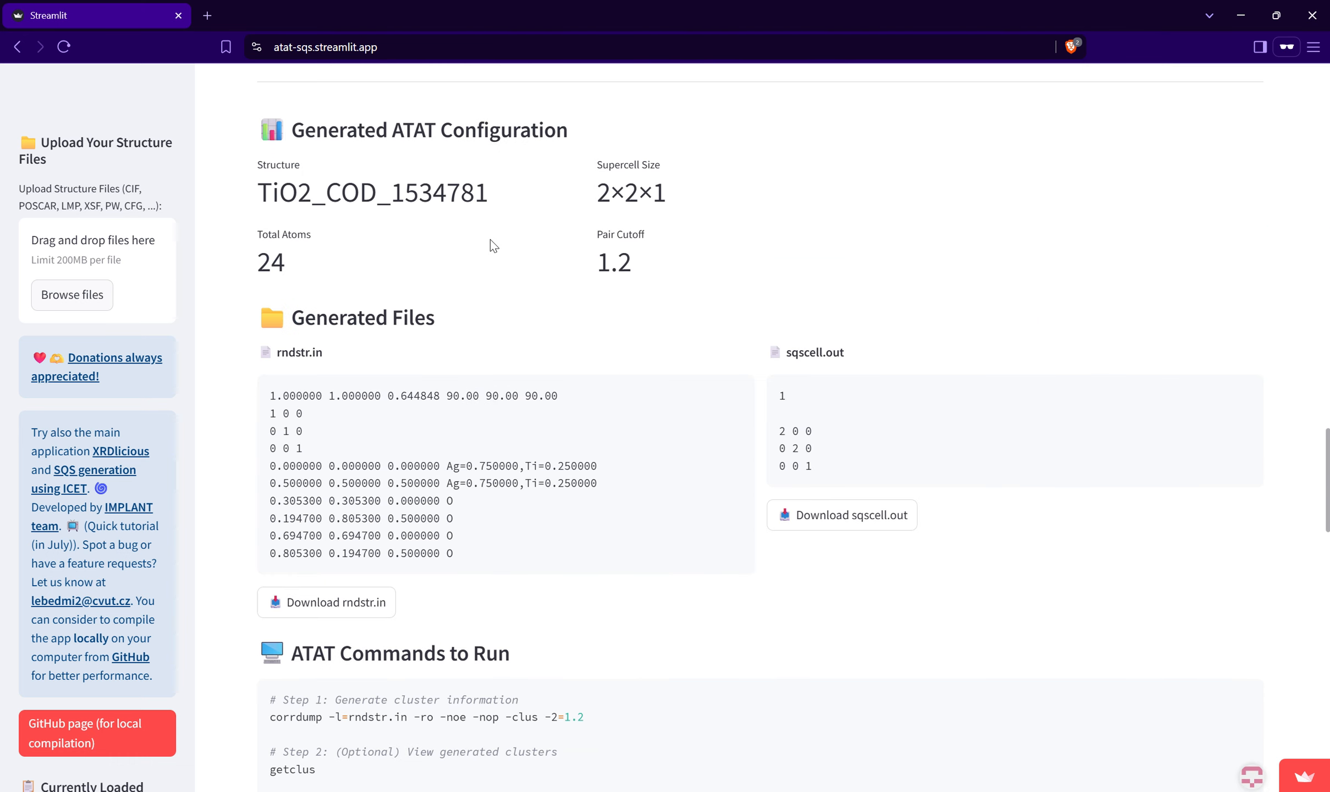
# Step: Review the generated ATAT files and the step 1 corrdump command, including its -2 pair cutoff option
pyautogui.scroll(7, 491, 245)
pyautogui.scroll(-6, 573, 439)
pyautogui.scroll(-2, 570, 436)
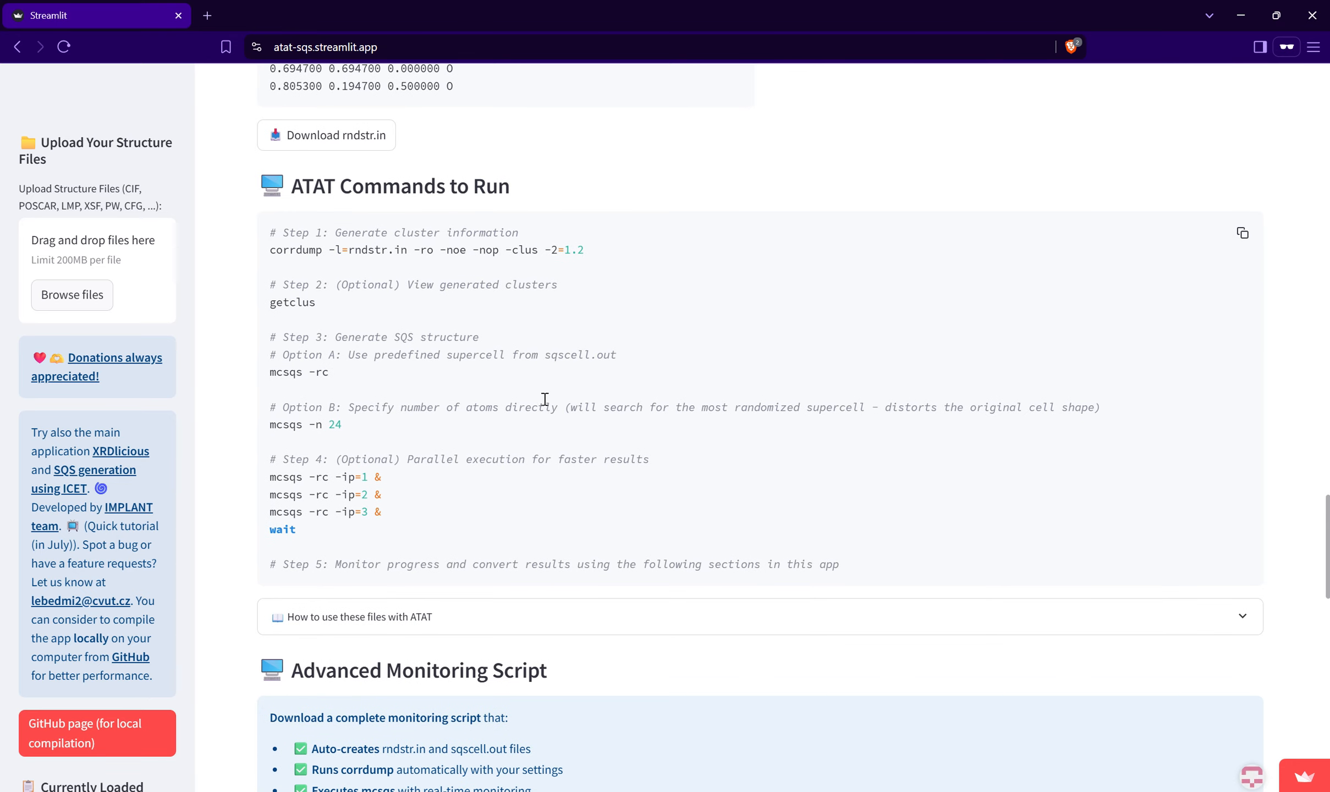
pyautogui.scroll(2, 495, 328)
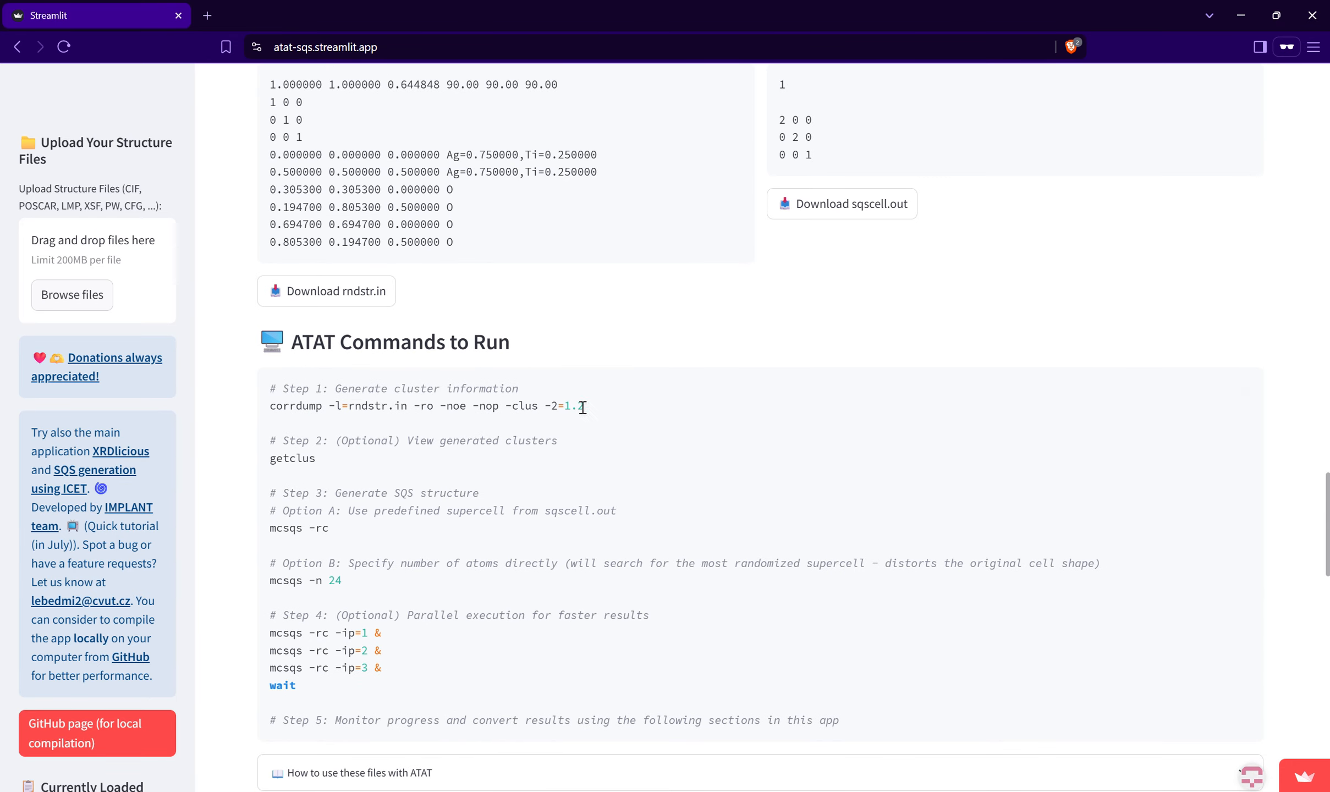
pyautogui.moveTo(545, 394); pyautogui.dragTo(269, 391)
pyautogui.doubleClick(344, 410)
pyautogui.moveTo(583, 408); pyautogui.dragTo(254, 407)
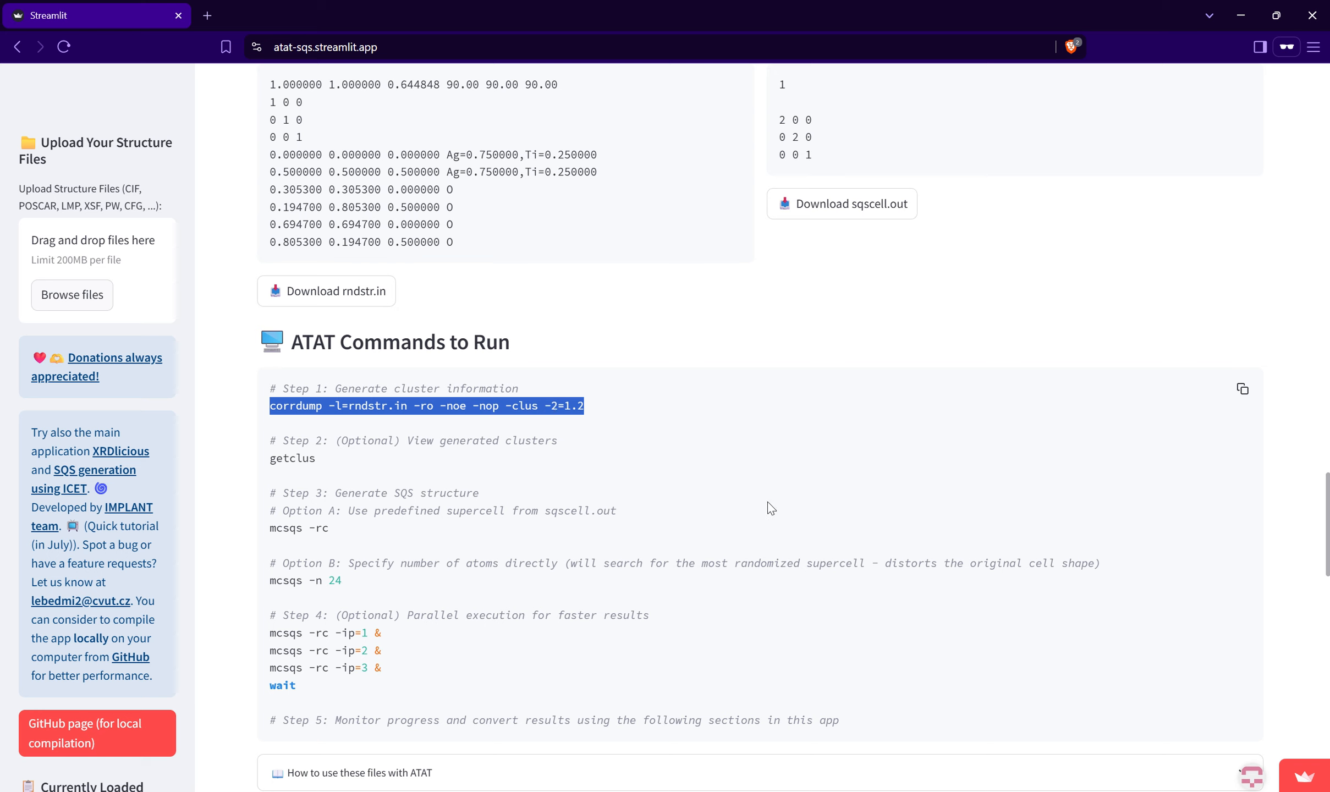
pyautogui.moveTo(610, 404); pyautogui.dragTo(263, 414)
pyautogui.moveTo(434, 420); pyautogui.dragTo(418, 413)
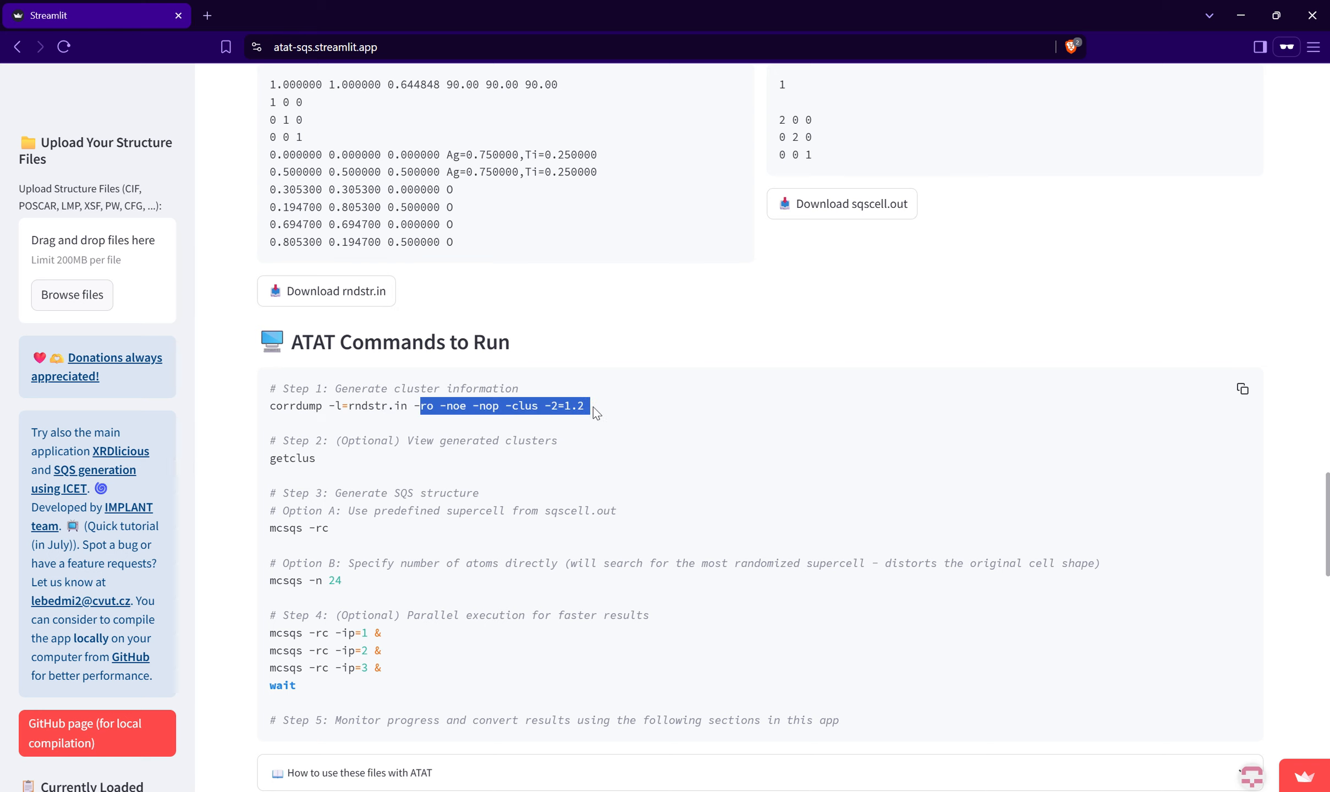
pyautogui.moveTo(588, 404); pyautogui.dragTo(542, 402)
pyautogui.click(560, 422)
pyautogui.scroll(2, 561, 433)
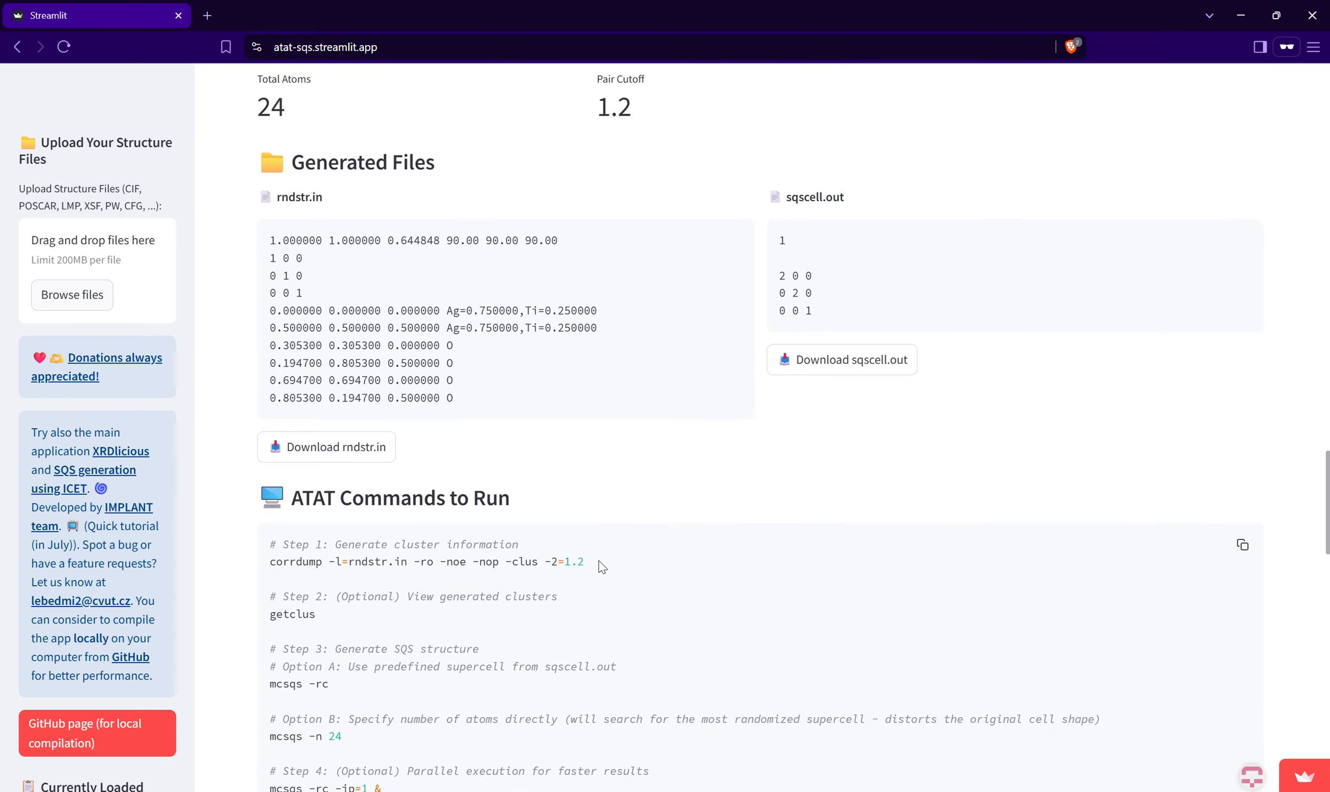
pyautogui.moveTo(616, 566); pyautogui.dragTo(537, 564)
# Step: Include triplet clusters in the cluster configuration, regenerate the ATAT input files, and check the -3 option in the corrdump command
pyautogui.scroll(8, 536, 564)
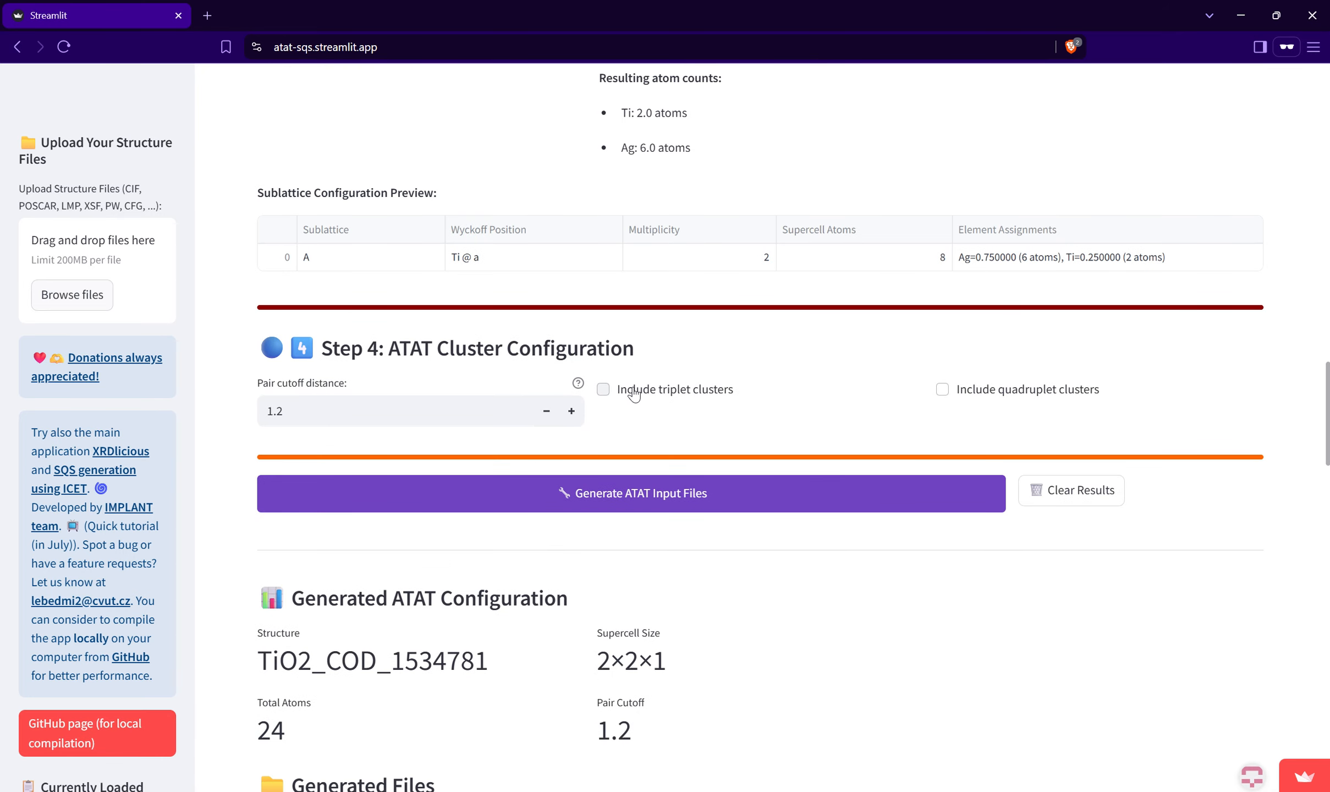
pyautogui.click(632, 390)
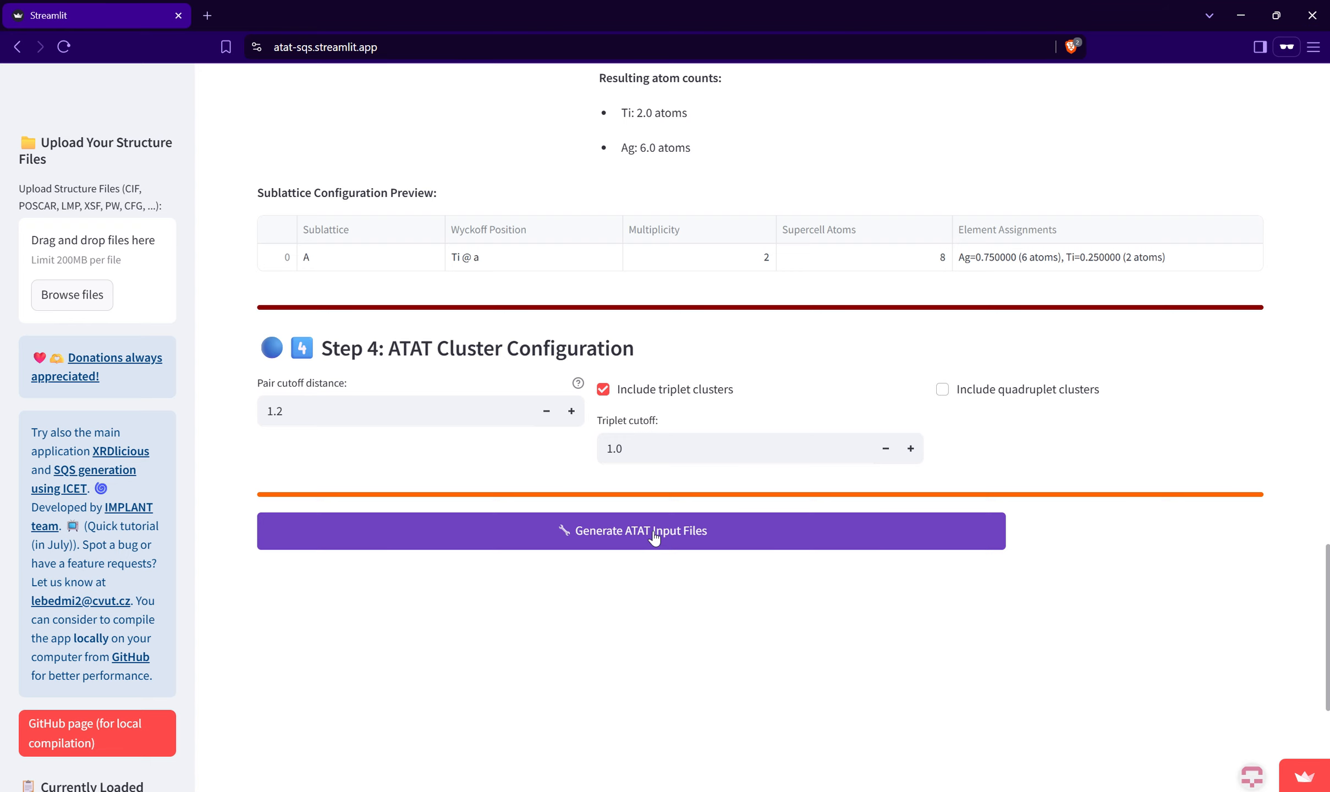
pyautogui.click(654, 538)
pyautogui.scroll(-10, 628, 453)
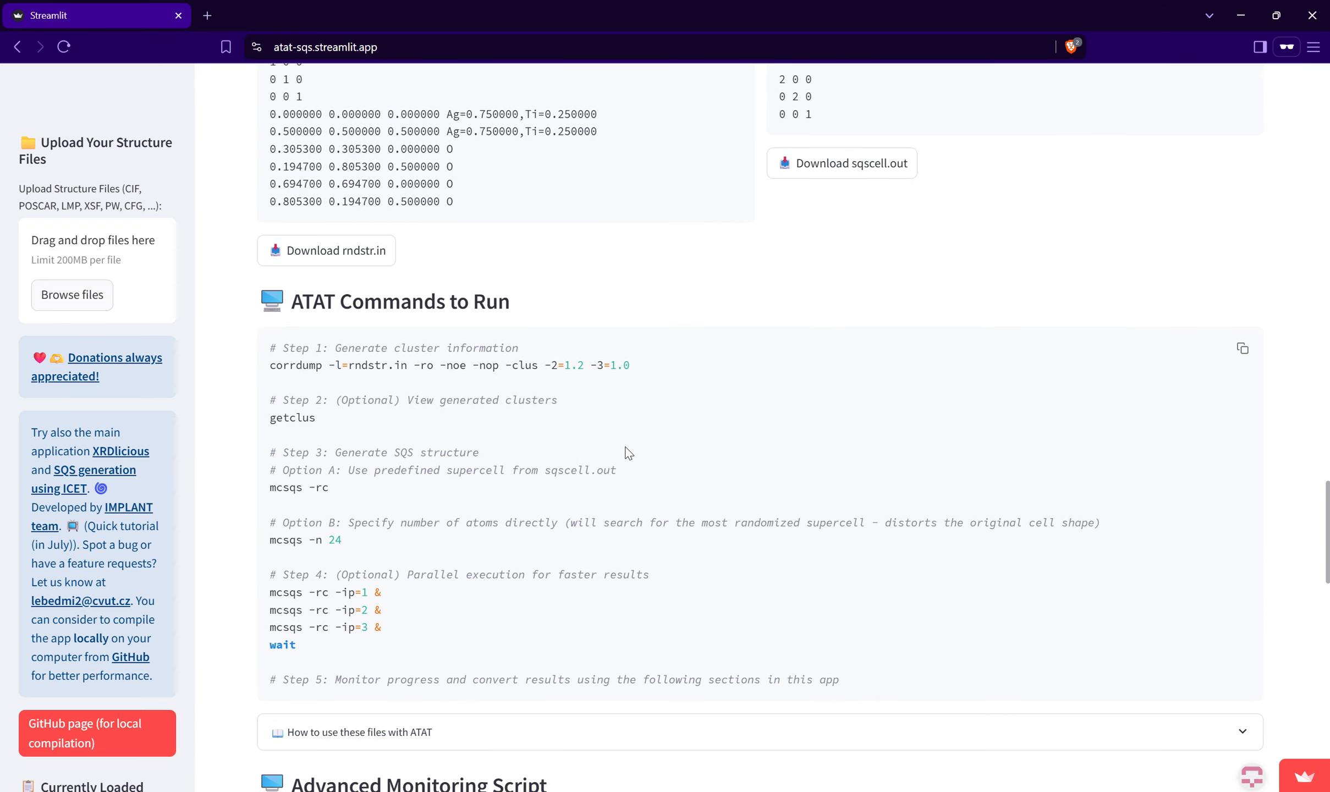
pyautogui.moveTo(630, 366); pyautogui.dragTo(545, 365)
pyautogui.click(576, 360)
pyautogui.scroll(4, 625, 388)
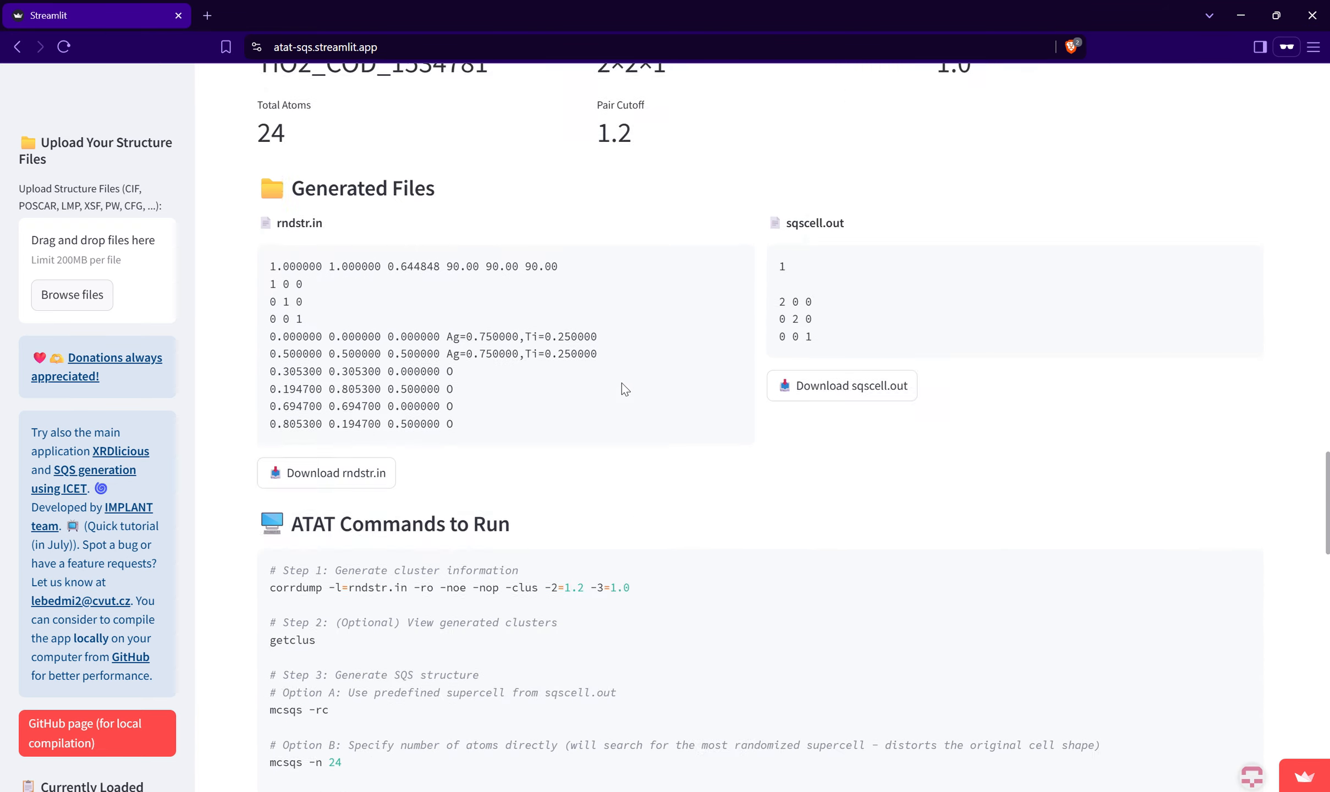
# Step: Exclude the triplet clusters again and regenerate the ATAT input files
pyautogui.scroll(10, 624, 388)
pyautogui.click(647, 312)
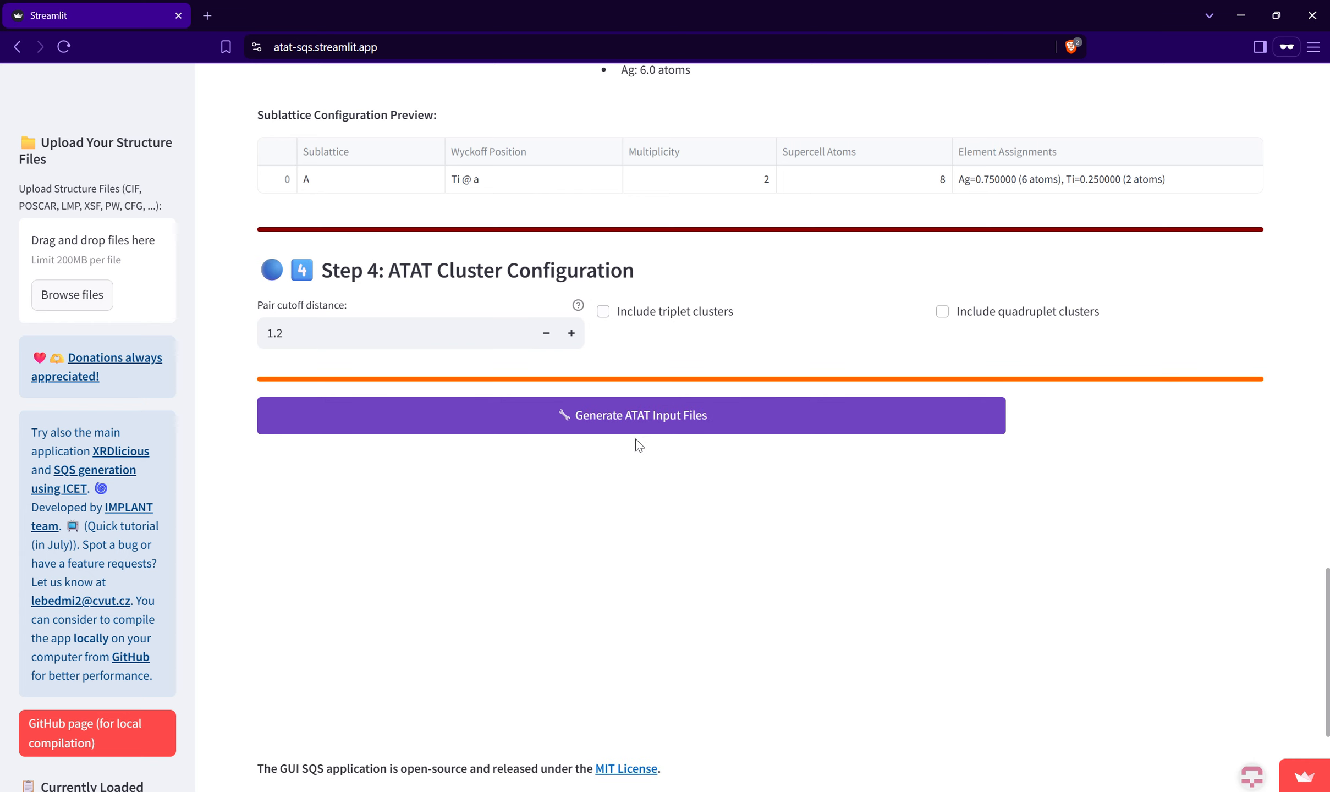
pyautogui.click(638, 426)
pyautogui.scroll(-4, 484, 385)
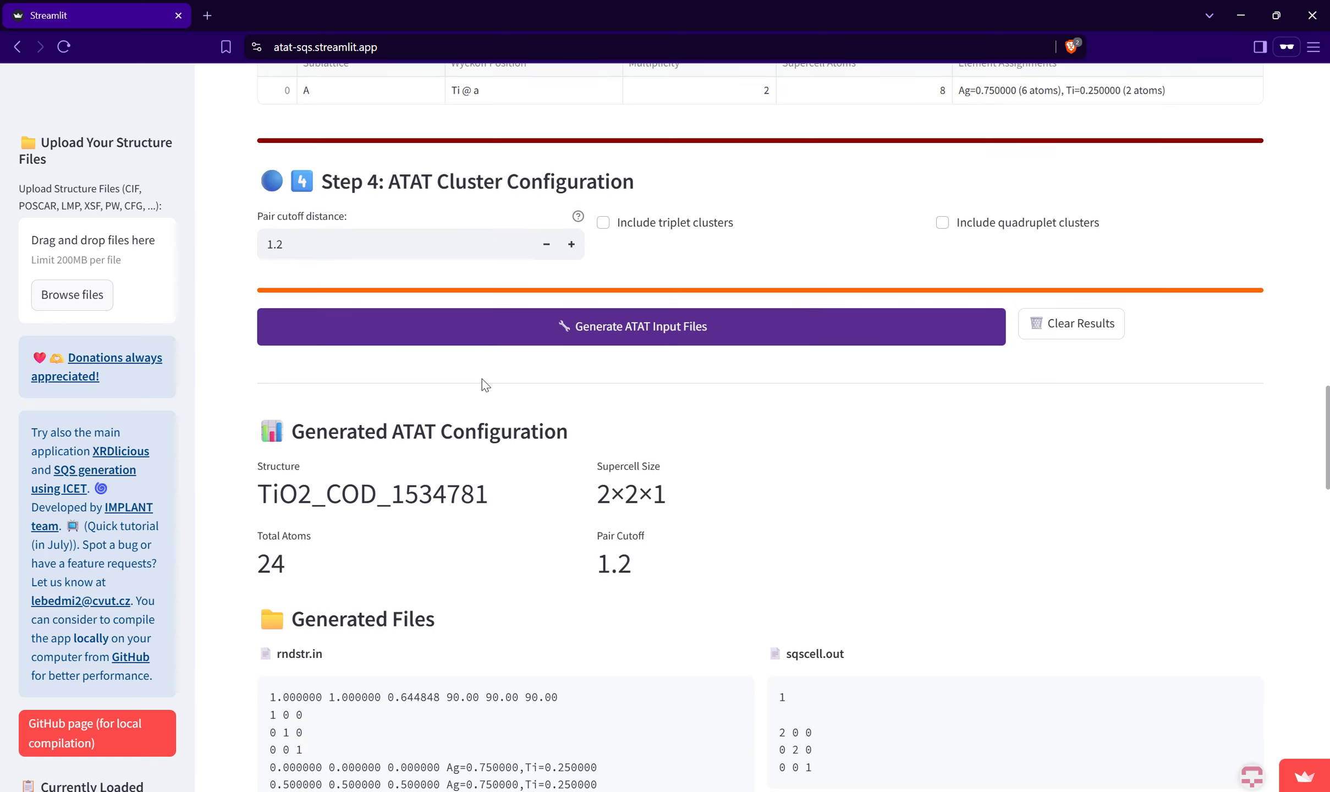
# Step: Copy the corrdump -l=rndstr.in -ro -noe -nop -clus -2=1.2 command and run it in the Ubuntu terminal
pyautogui.scroll(-12, 484, 385)
pyautogui.moveTo(585, 317); pyautogui.dragTo(269, 322)
pyautogui.hotkey('ctrl', 'c')
pyautogui.hotkey('alt', 'Tab')
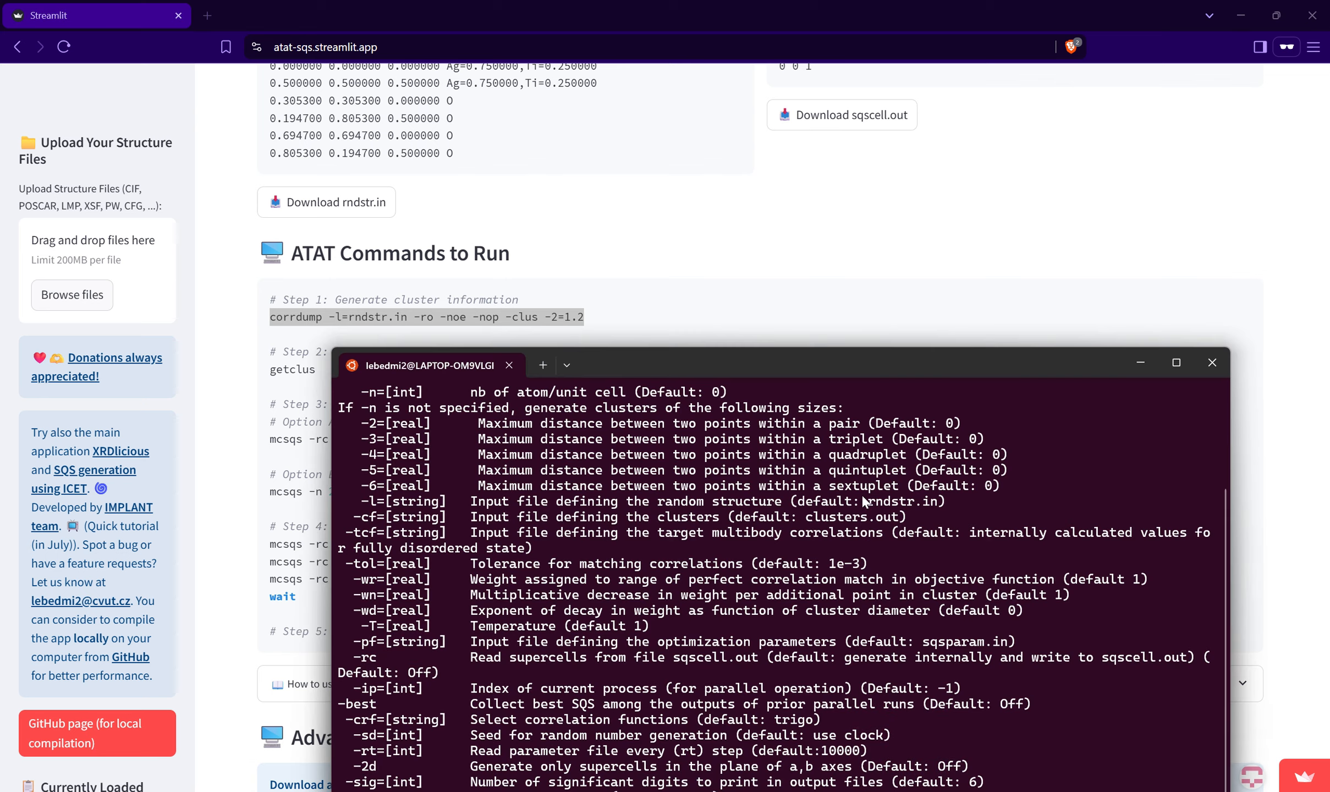
pyautogui.moveTo(856, 364); pyautogui.dragTo(901, 139)
pyautogui.rightClick(917, 390)
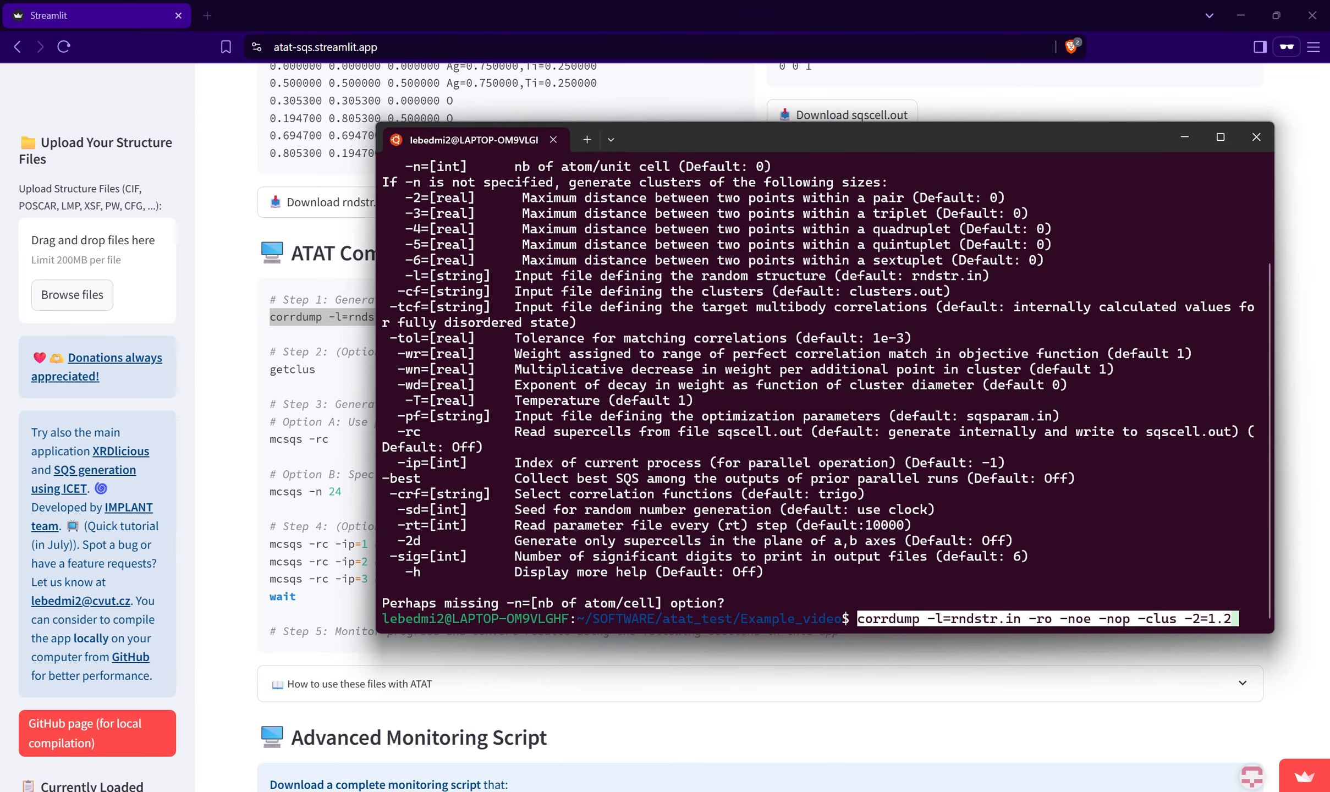
pyautogui.press('Return')
# Step: List the files in the Example_video folder and show the generated clusters with getclus
pyautogui.write('ls')
pyautogui.press('Return')
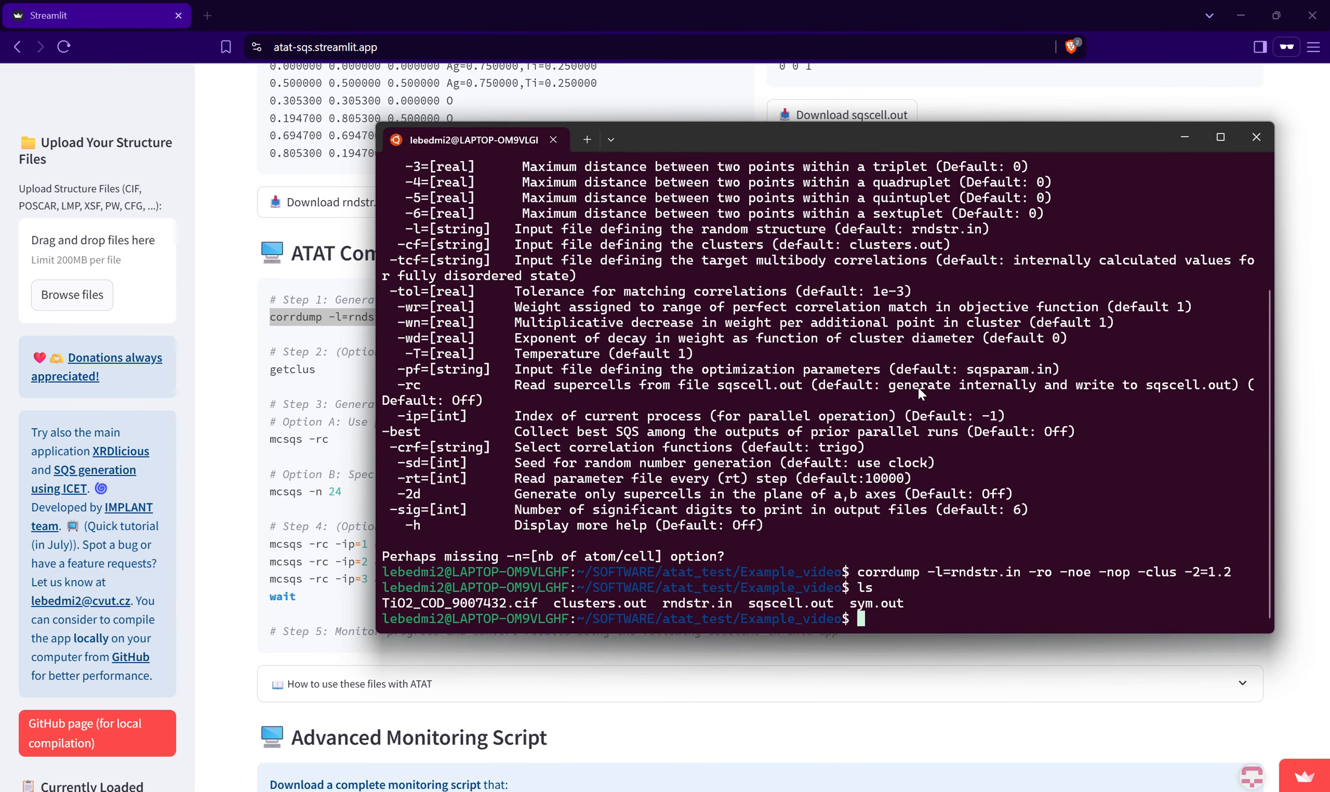
pyautogui.moveTo(847, 138); pyautogui.dragTo(981, 130)
pyautogui.write('get')
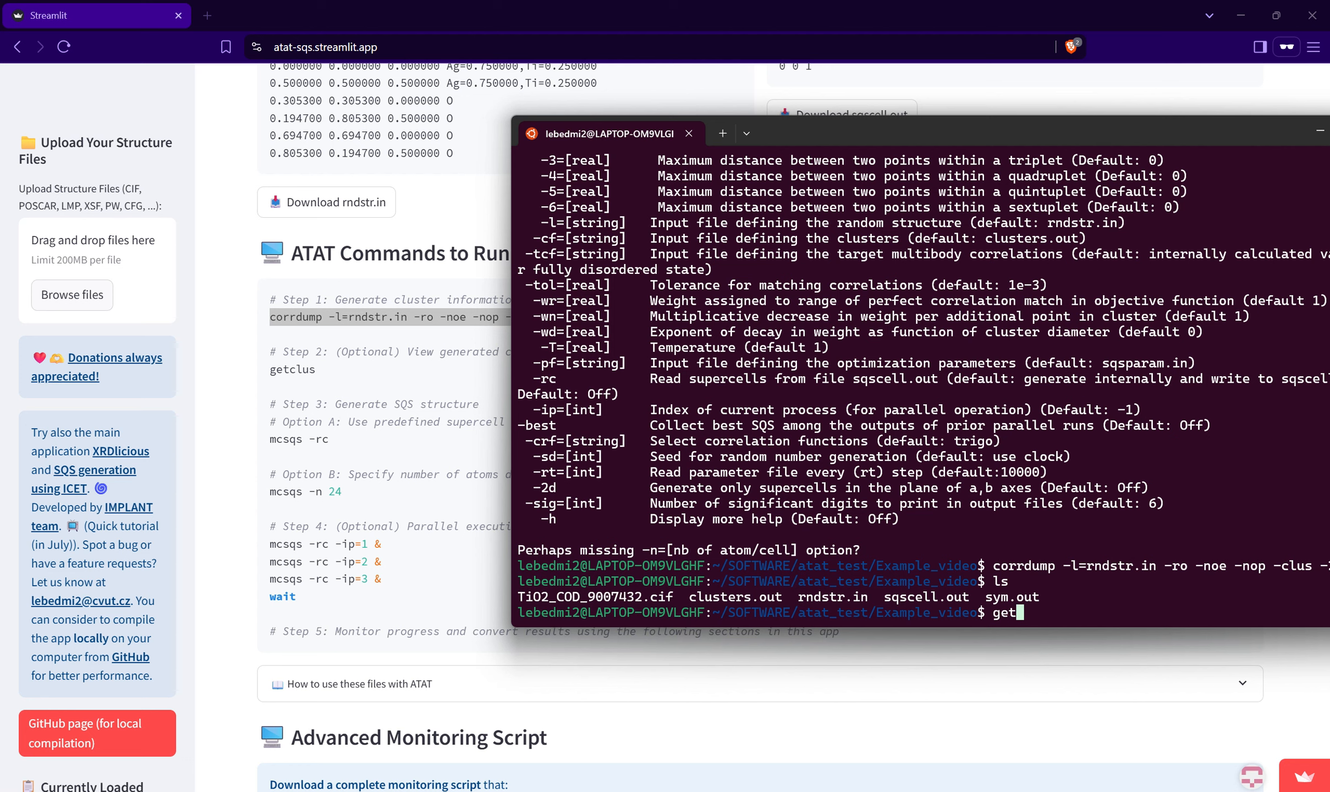
pyautogui.write('clus')
pyautogui.press('Return')
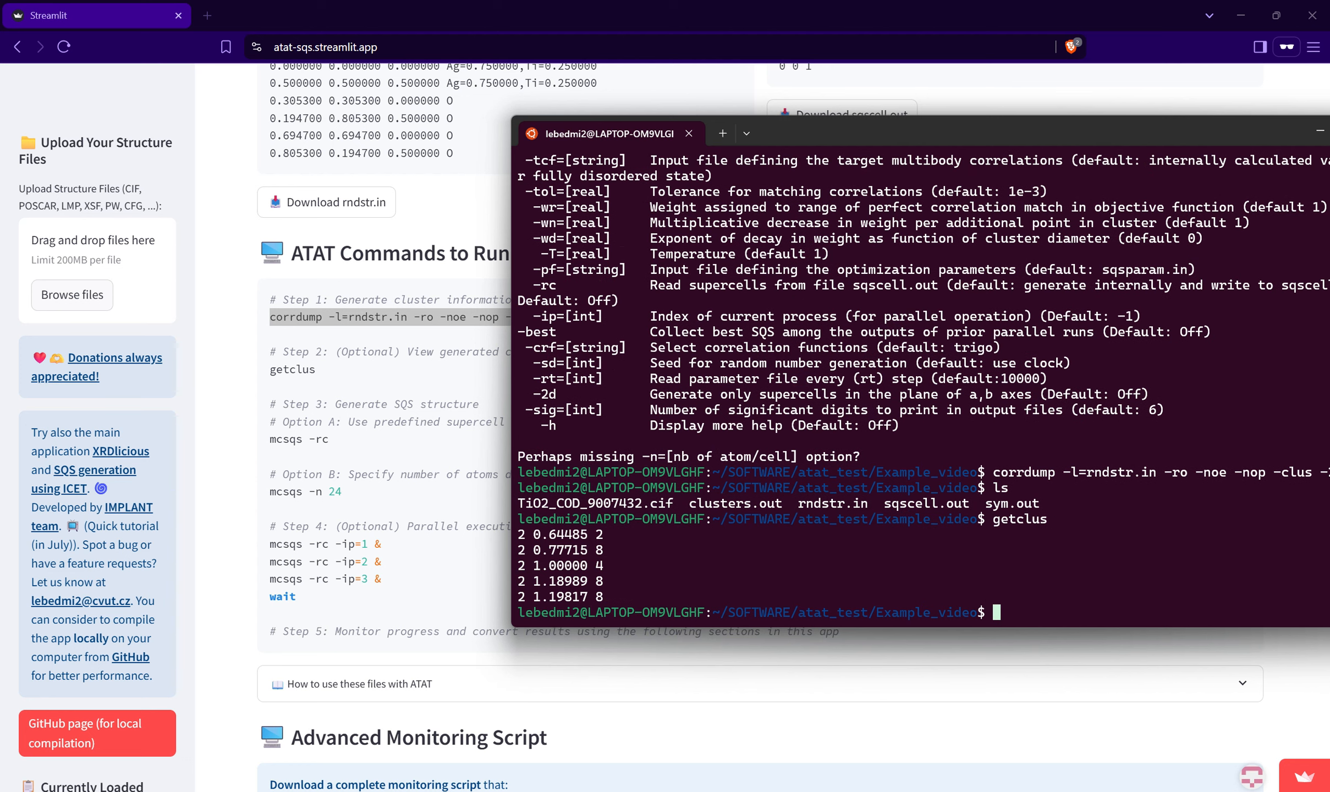
# Step: Return to the web app and compare the step 3 SQS options: mcsqs -rc with the predefined supercell and mcsqs -n 24
pyautogui.click(309, 389)
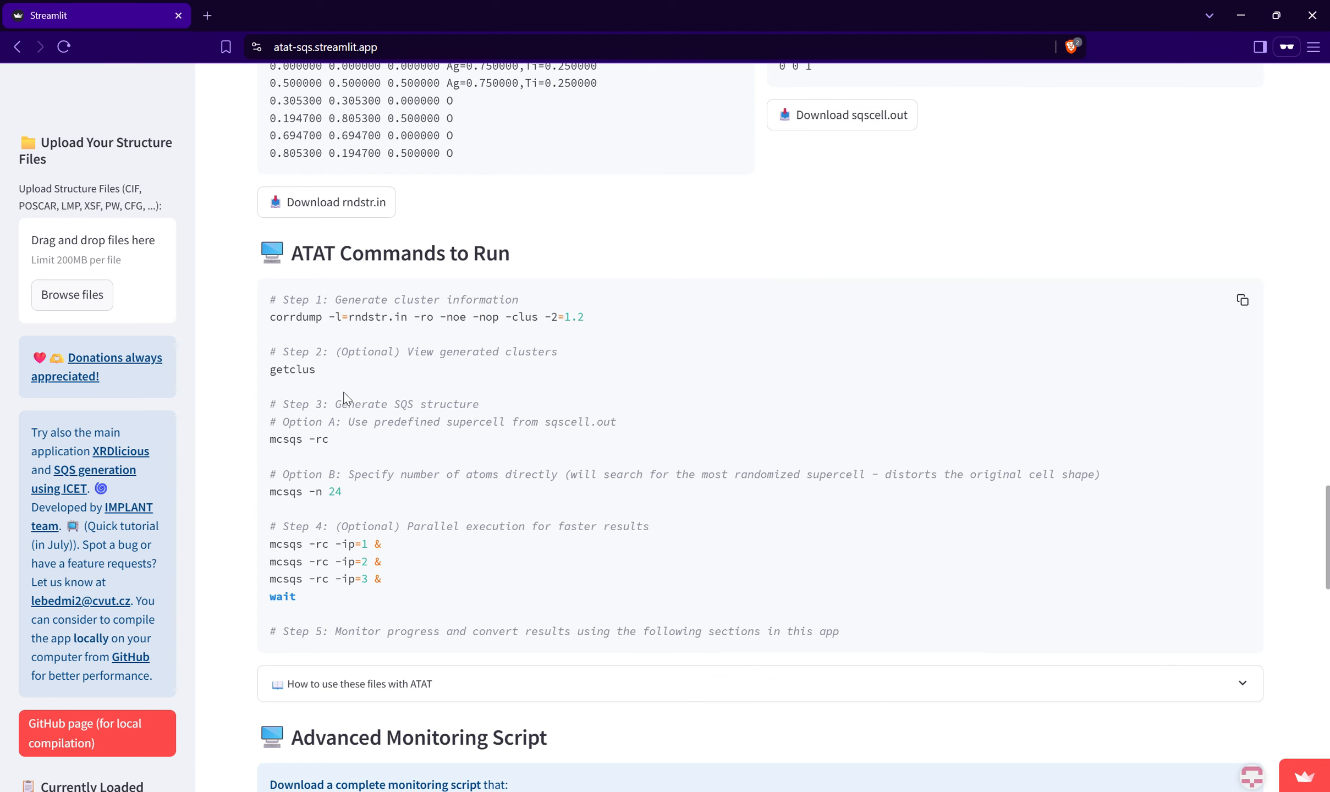
pyautogui.moveTo(341, 441); pyautogui.dragTo(273, 433)
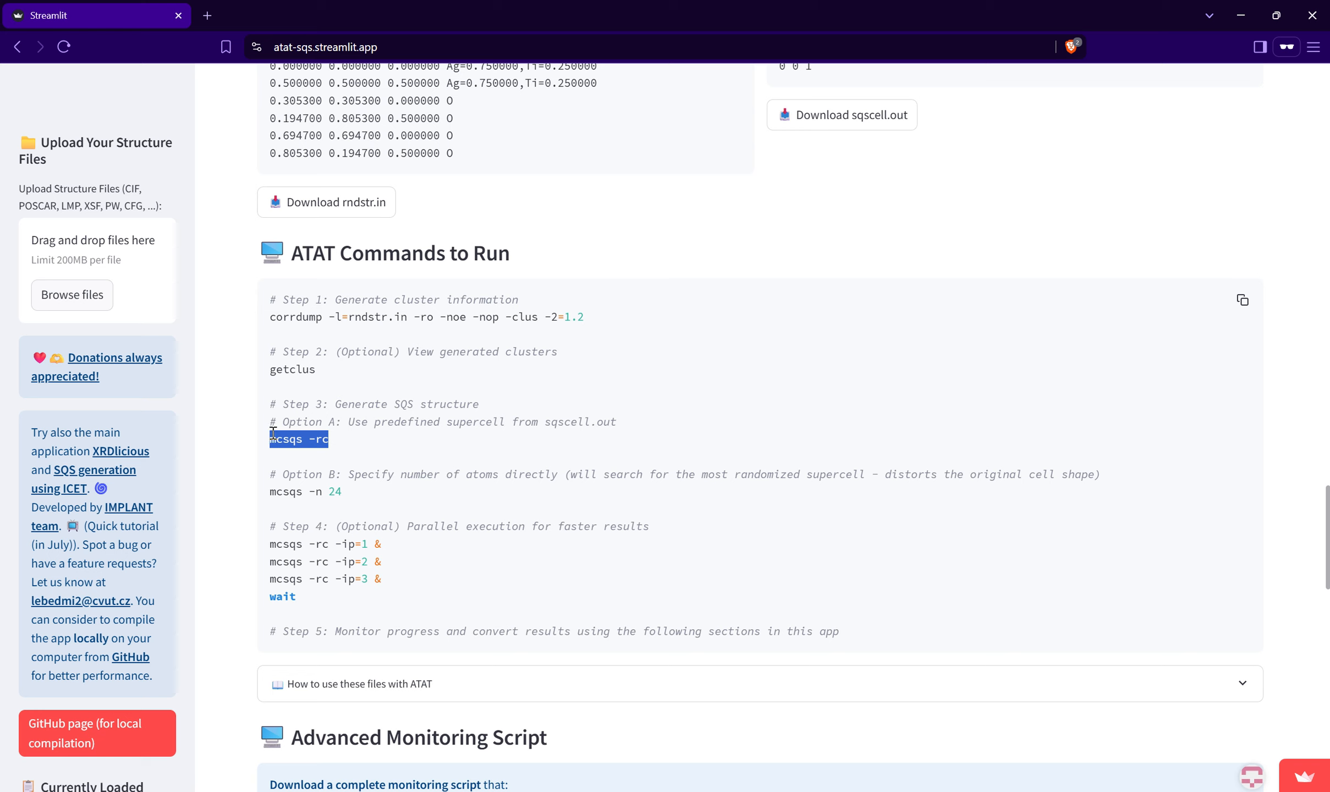
pyautogui.click(337, 442)
pyautogui.moveTo(442, 418); pyautogui.dragTo(534, 423)
pyautogui.click(456, 422)
pyautogui.click(389, 440)
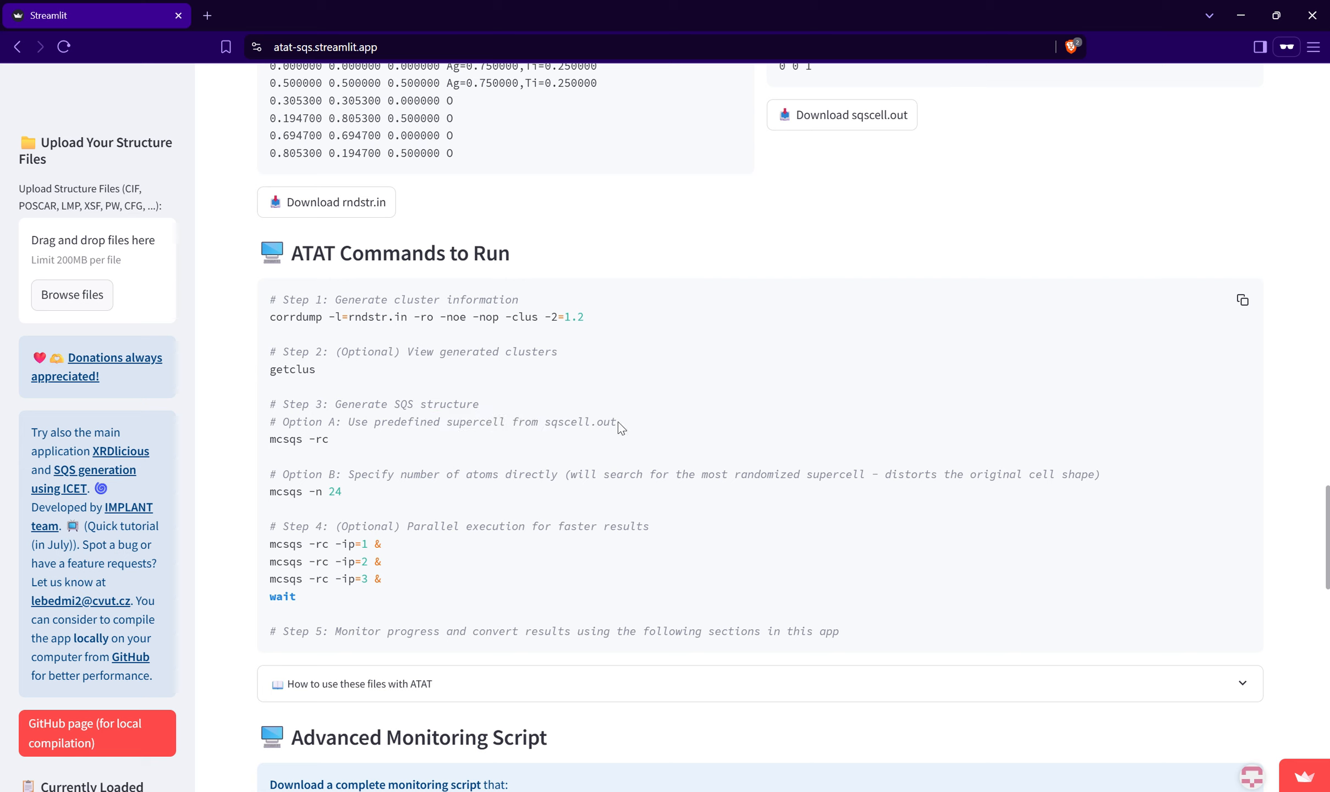
pyautogui.moveTo(618, 423); pyautogui.dragTo(547, 423)
pyautogui.click(365, 456)
pyautogui.moveTo(373, 477); pyautogui.dragTo(442, 475)
pyautogui.click(364, 506)
pyautogui.moveTo(363, 505); pyautogui.dragTo(304, 493)
pyautogui.click(418, 485)
pyautogui.doubleClick(340, 493)
pyautogui.moveTo(339, 493); pyautogui.dragTo(318, 491)
# Step: Copy the mcsqs -rc command from option A and run it in the terminal
pyautogui.moveTo(336, 443); pyautogui.dragTo(257, 445)
pyautogui.hotkey('ctrl', 'c')
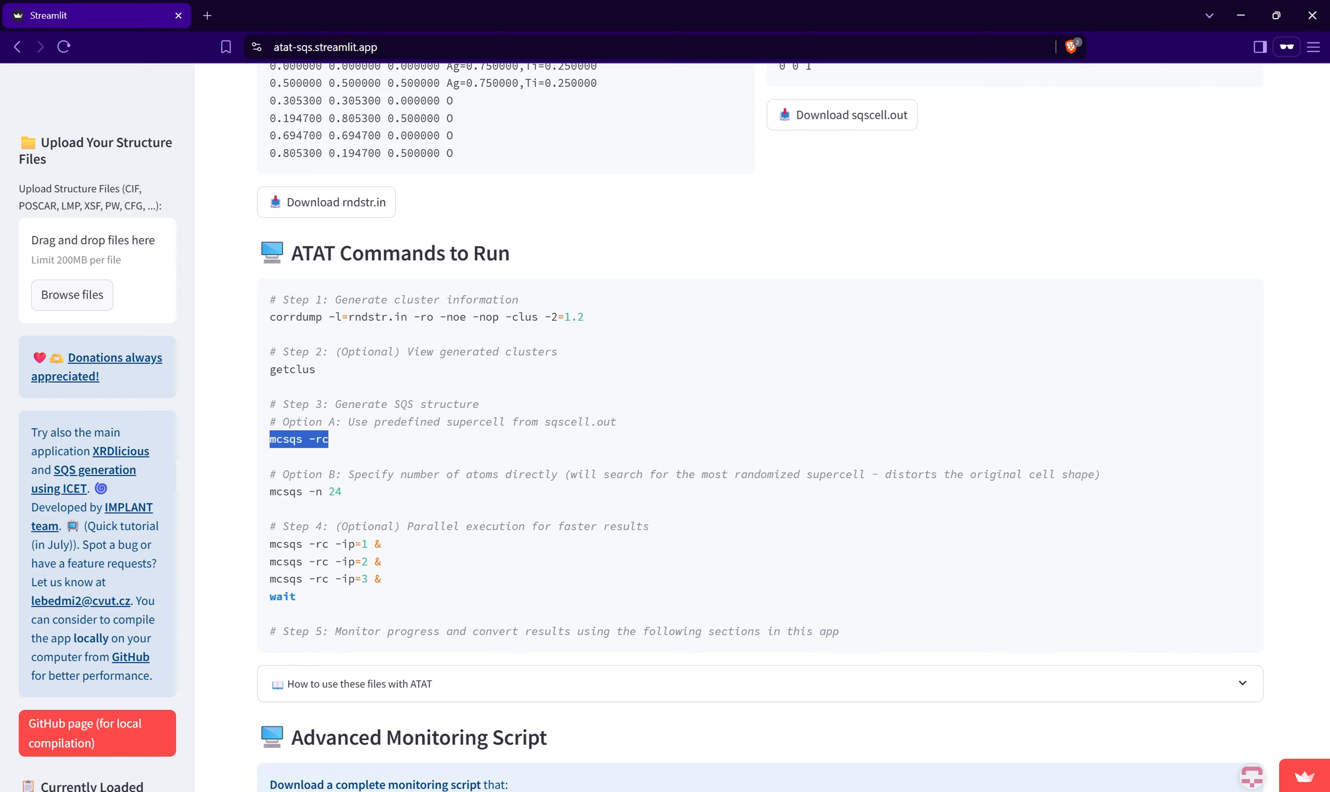
pyautogui.hotkey('alt', 'Tab')
pyautogui.rightClick(857, 547)
pyautogui.press('Return')
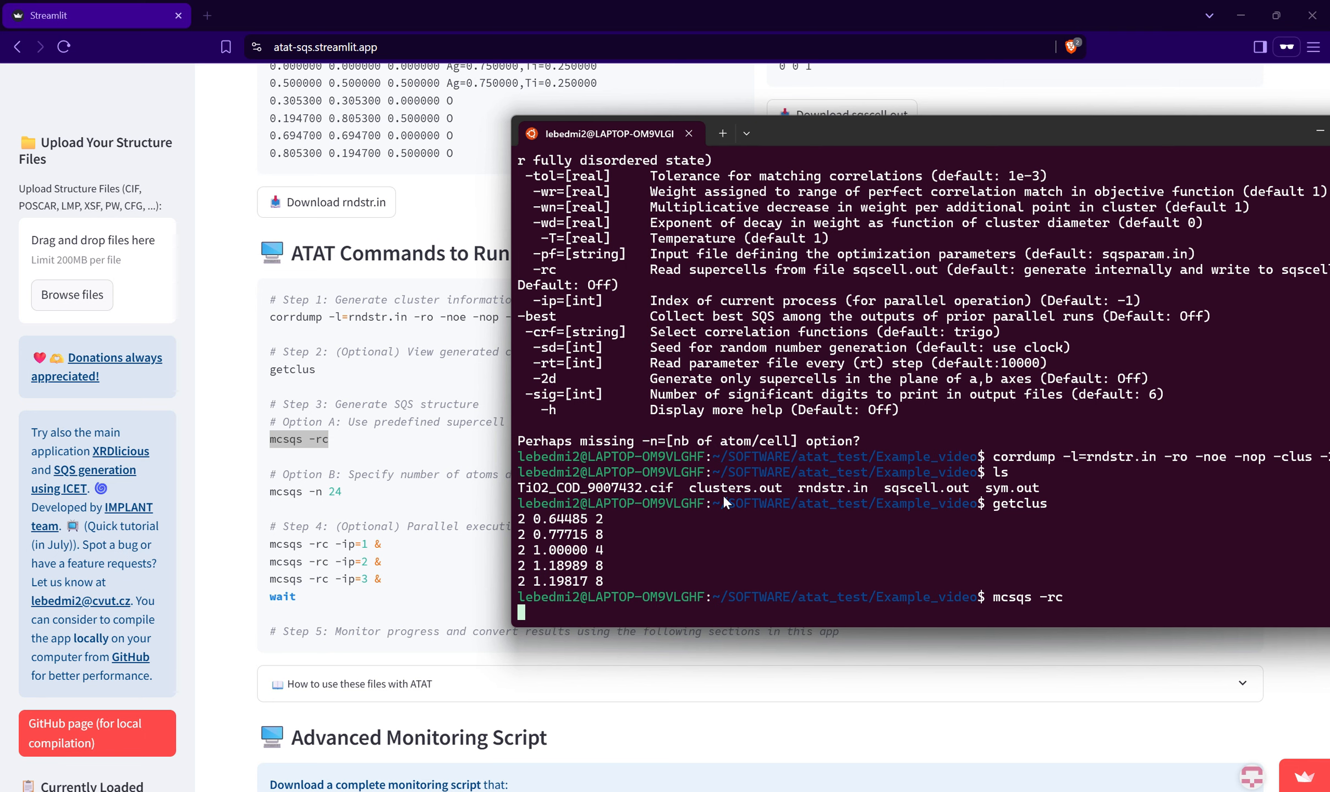
pyautogui.moveTo(813, 140); pyautogui.dragTo(781, 123)
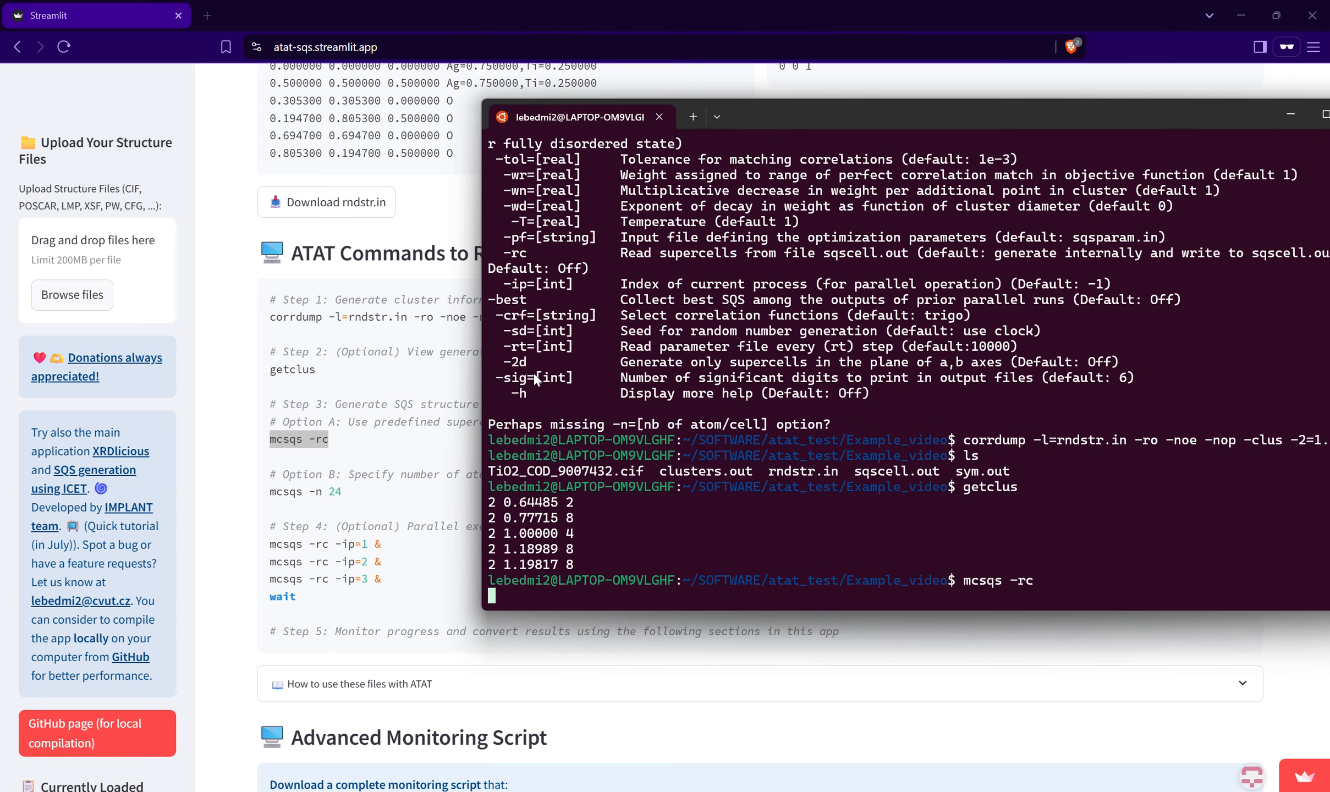
# Step: Stop the mcsqs run and list the folder's files to locate mcsqs.log and bestsqs.out
pyautogui.hotkey('ctrl', 'c')
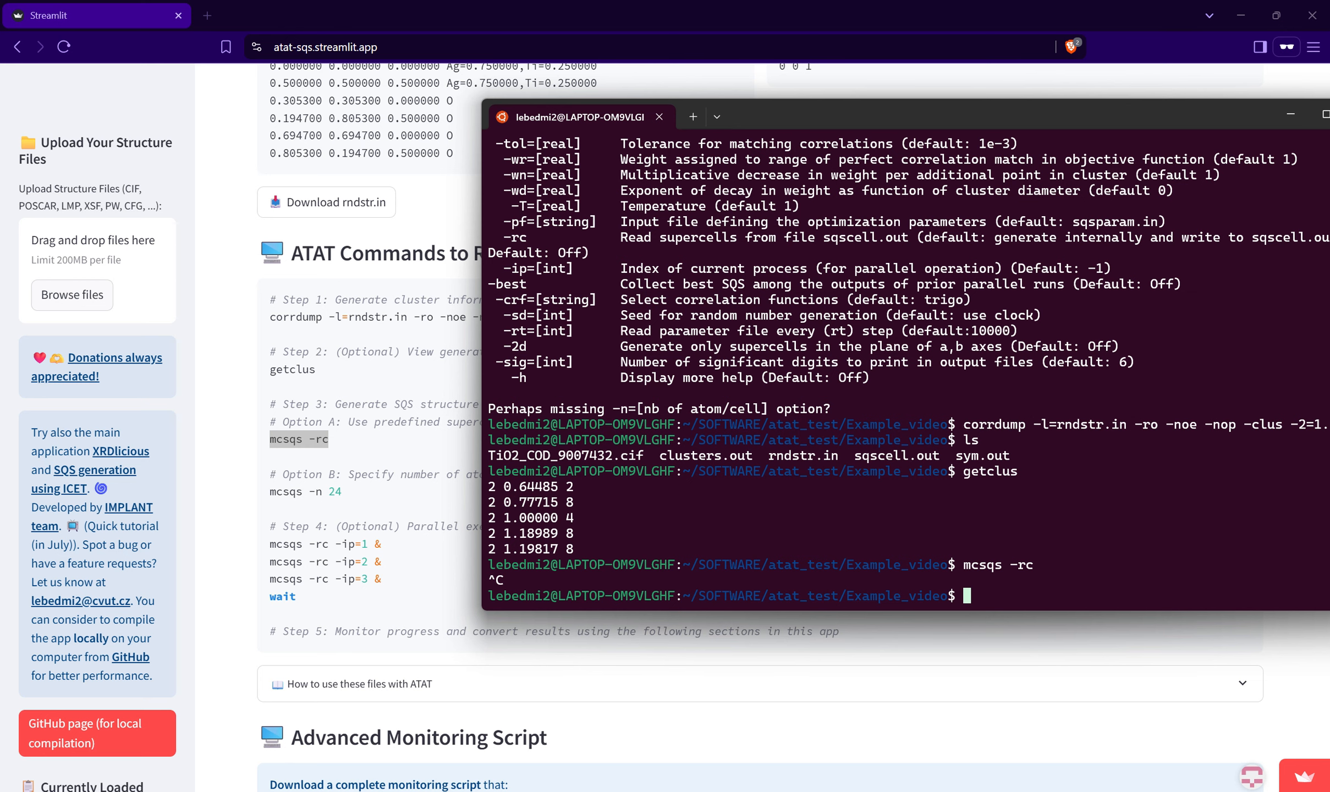
pyautogui.write('ls')
pyautogui.press('Return')
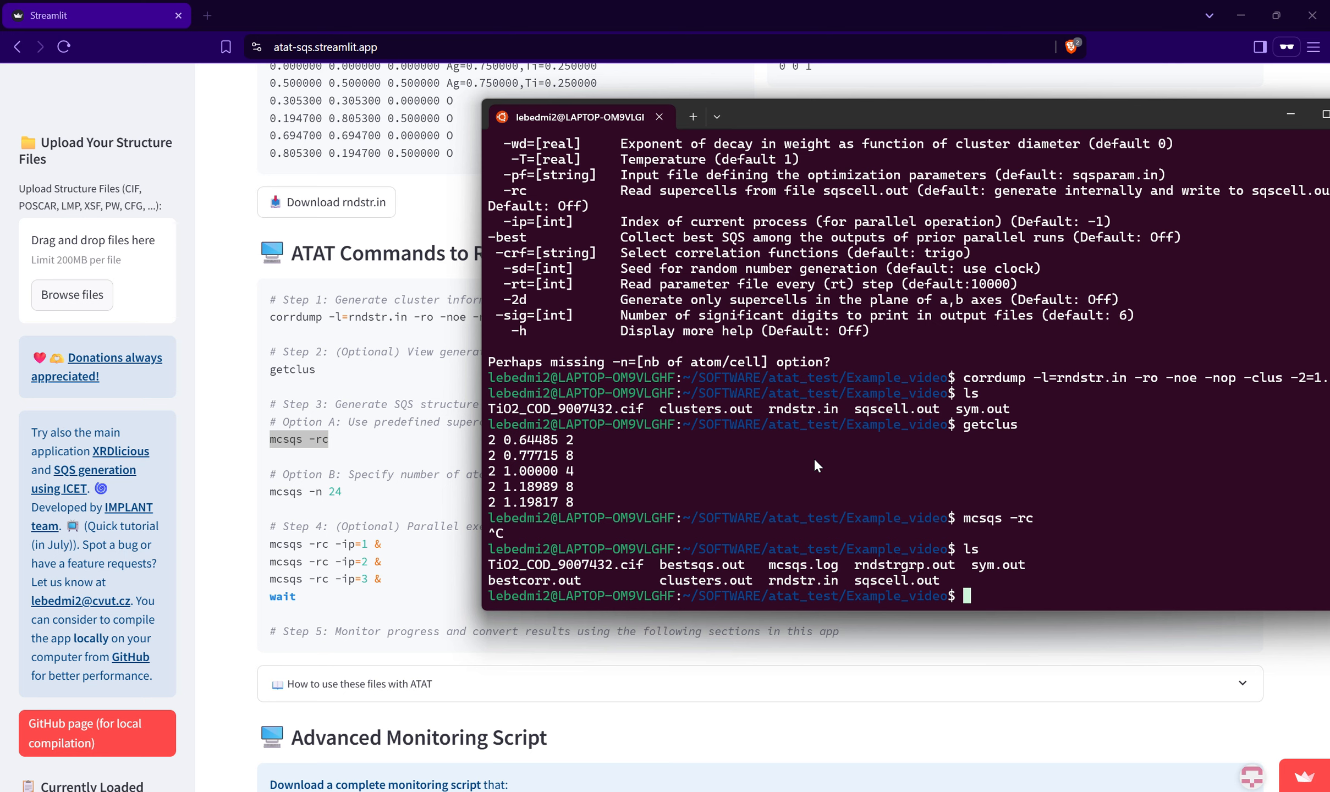
pyautogui.doubleClick(784, 565)
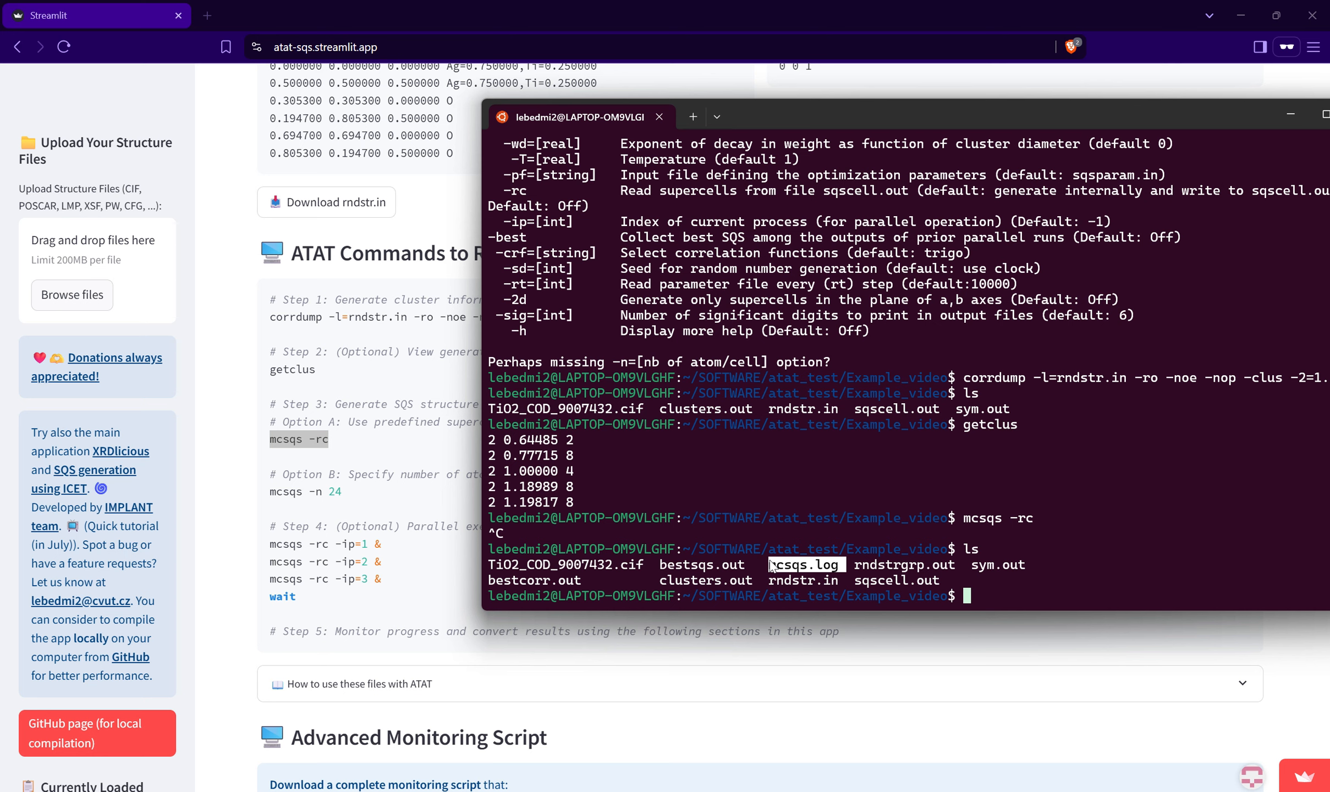
pyautogui.moveTo(770, 565); pyautogui.dragTo(662, 564)
pyautogui.click(772, 565)
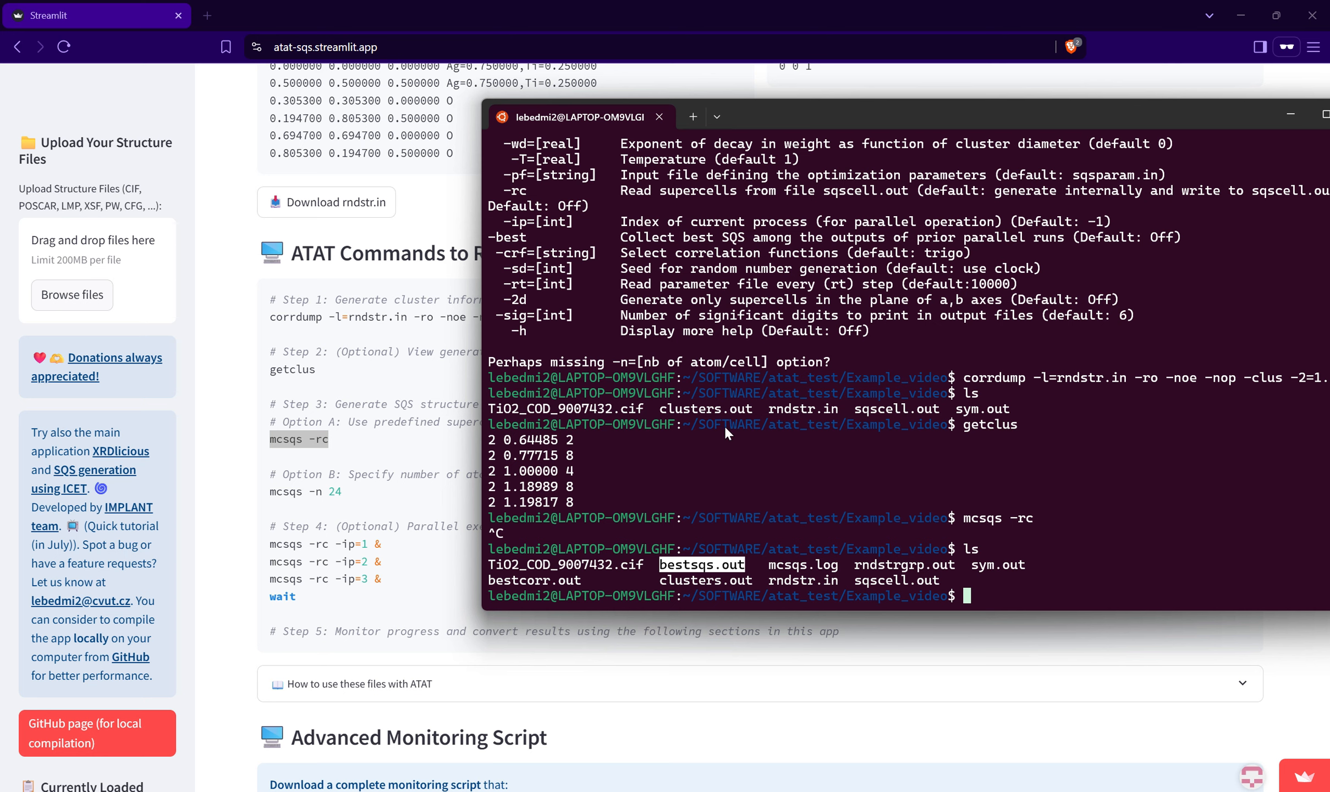
# Step: Print the last lines of bestsqs.out with tail
pyautogui.write('tail be')
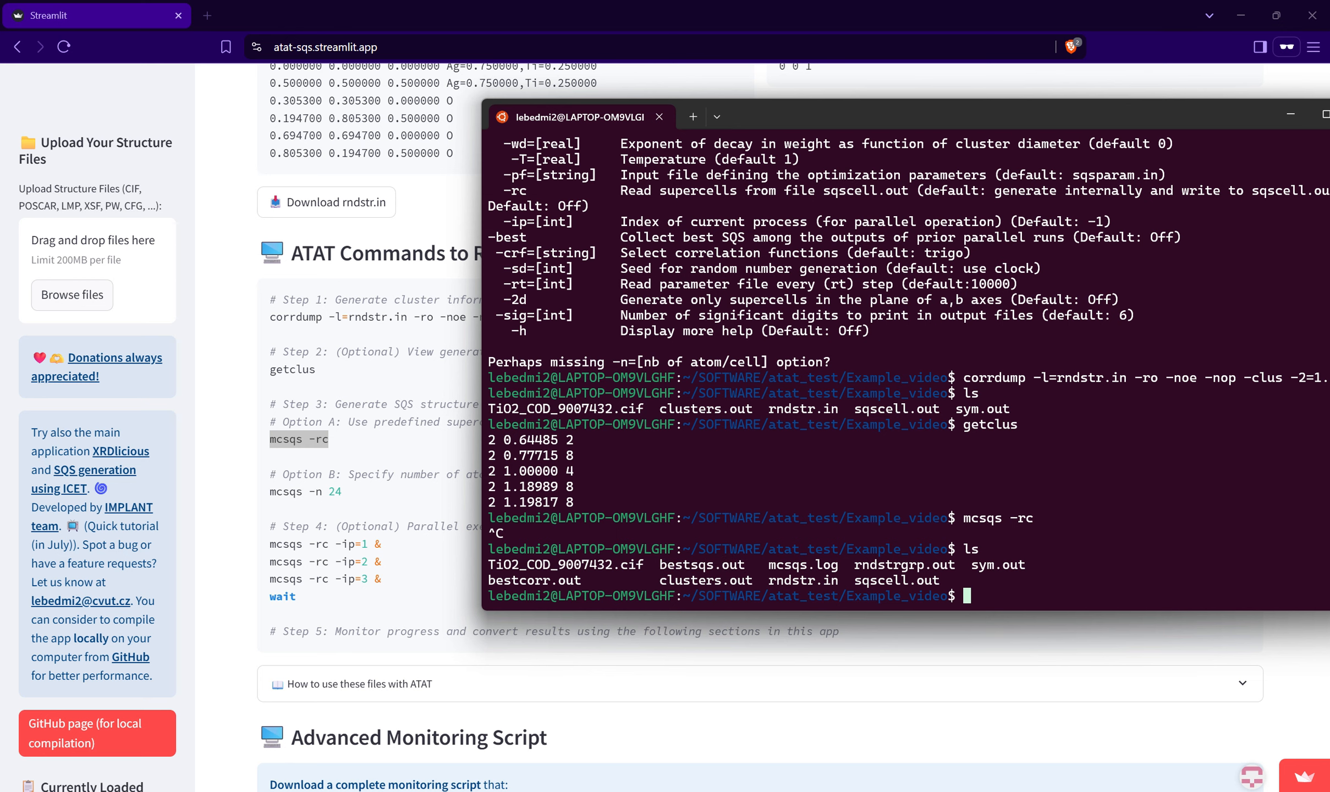
pyautogui.write('stsqs.out')
pyautogui.press('Return')
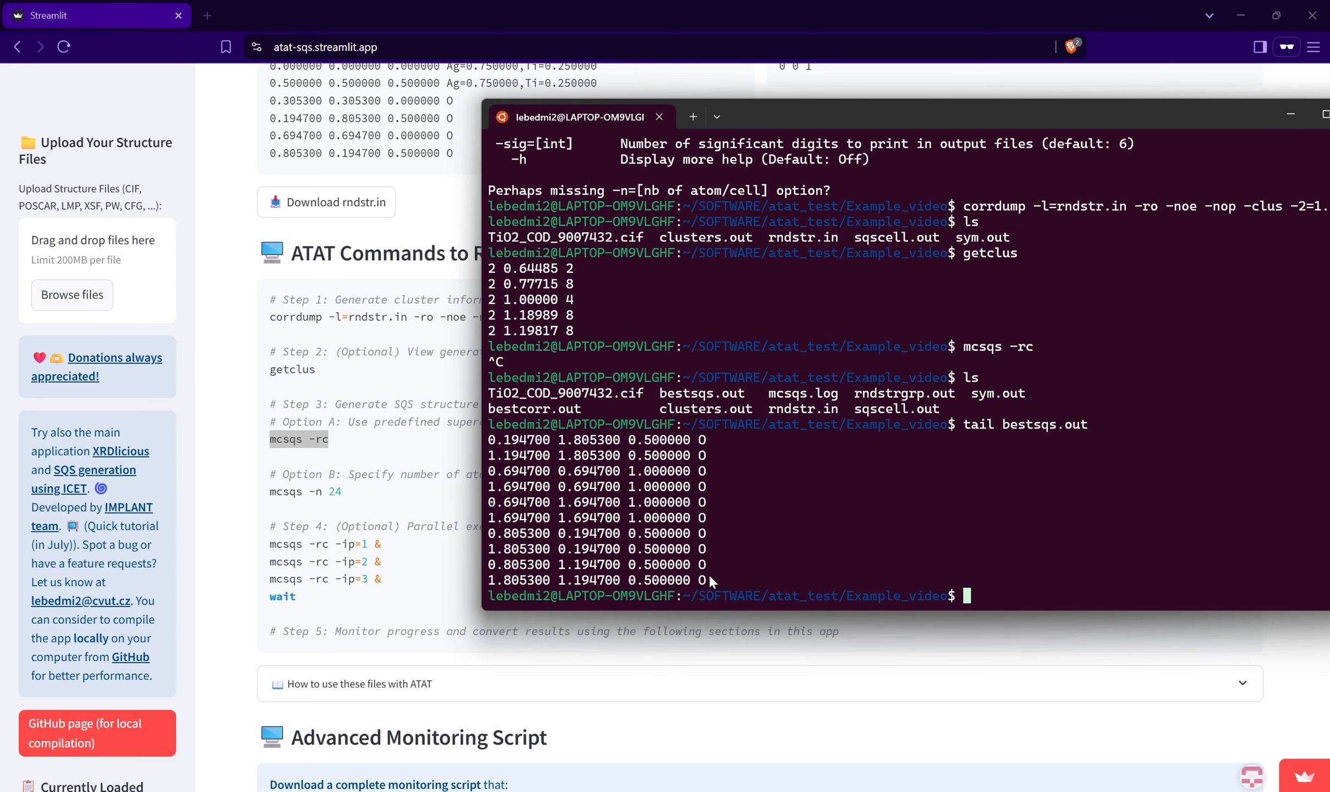
# Step: Open bestsqs.out in nano to inspect the lattice vectors and atom positions, and exit the editor without changes
pyautogui.write('nano te')
pyautogui.press('BackSpace')
pyautogui.press('BackSpace')
pyautogui.write('bestsqs.out')
pyautogui.press('Return')
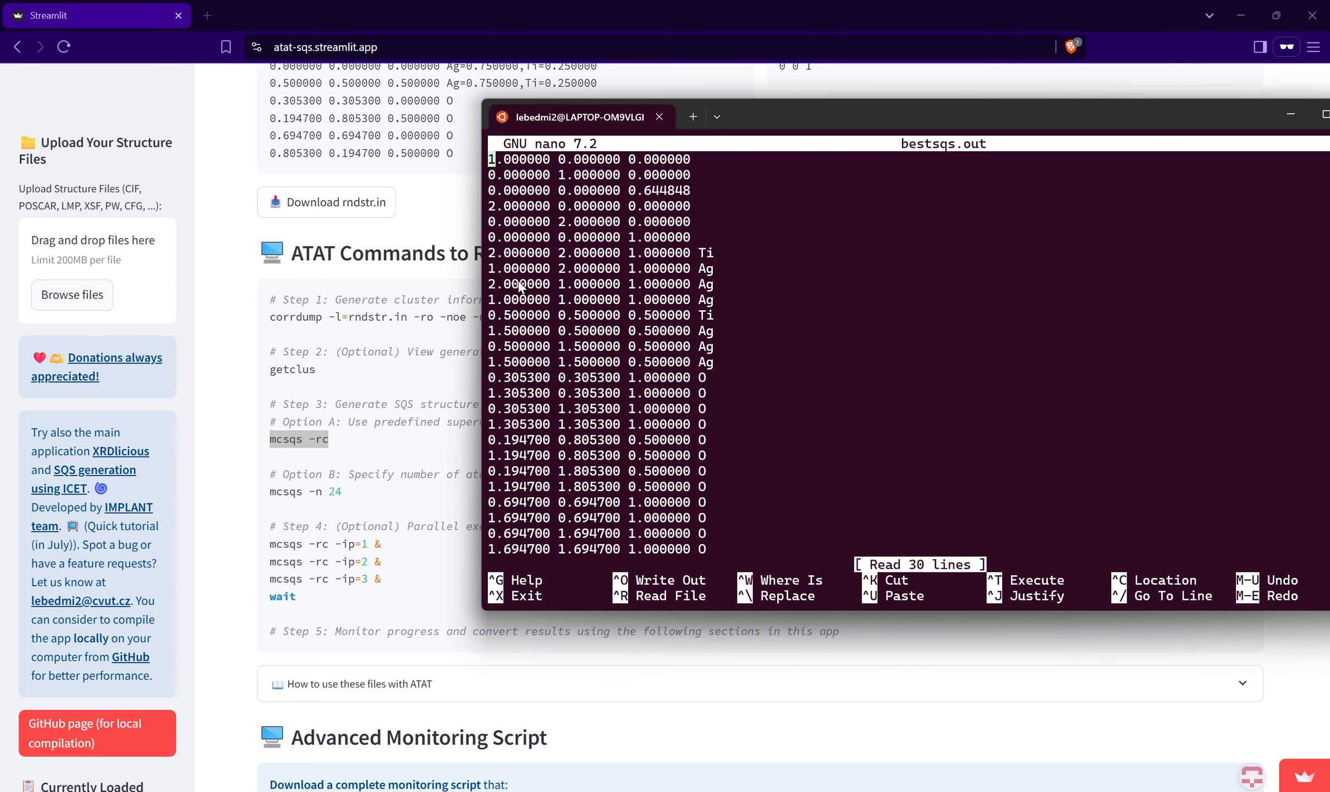
pyautogui.hotkey('ctrl', 'x')
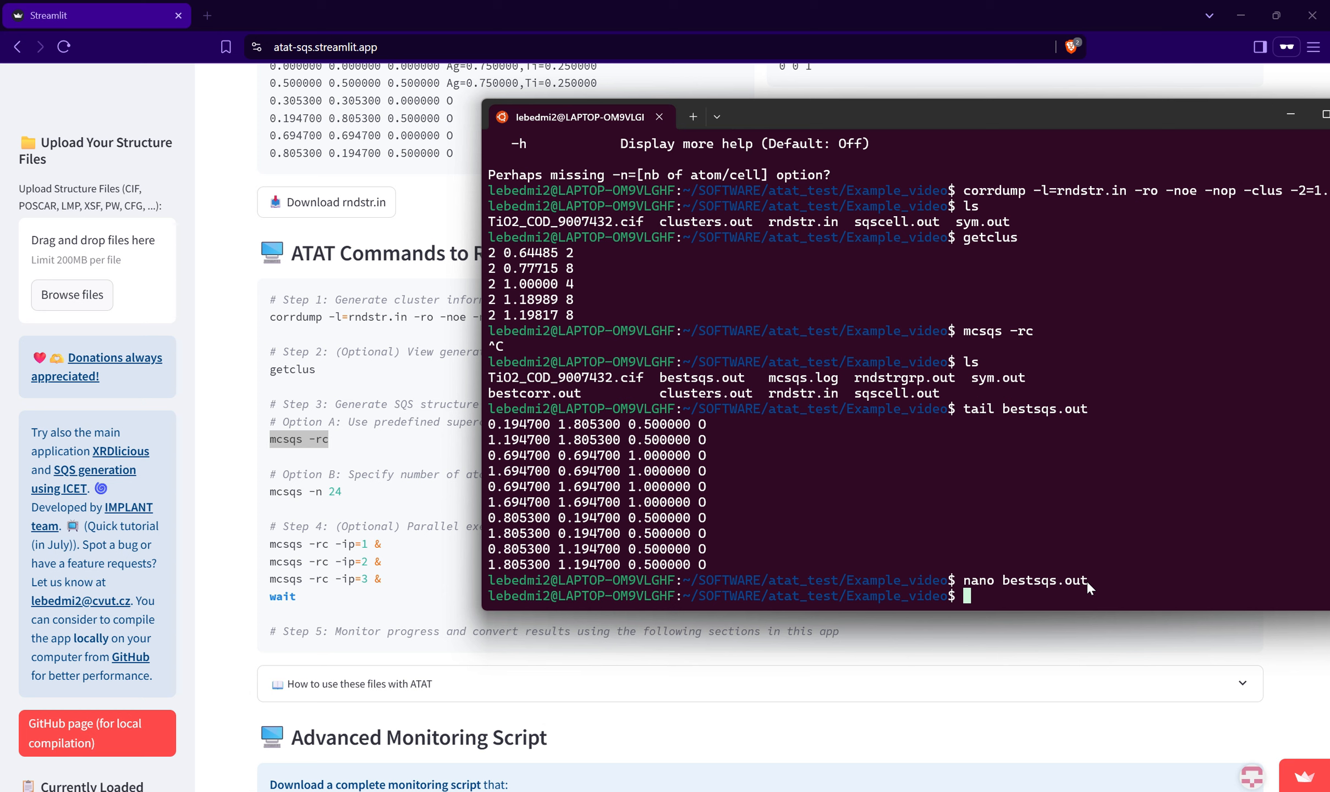
pyautogui.moveTo(1088, 583); pyautogui.dragTo(1006, 579)
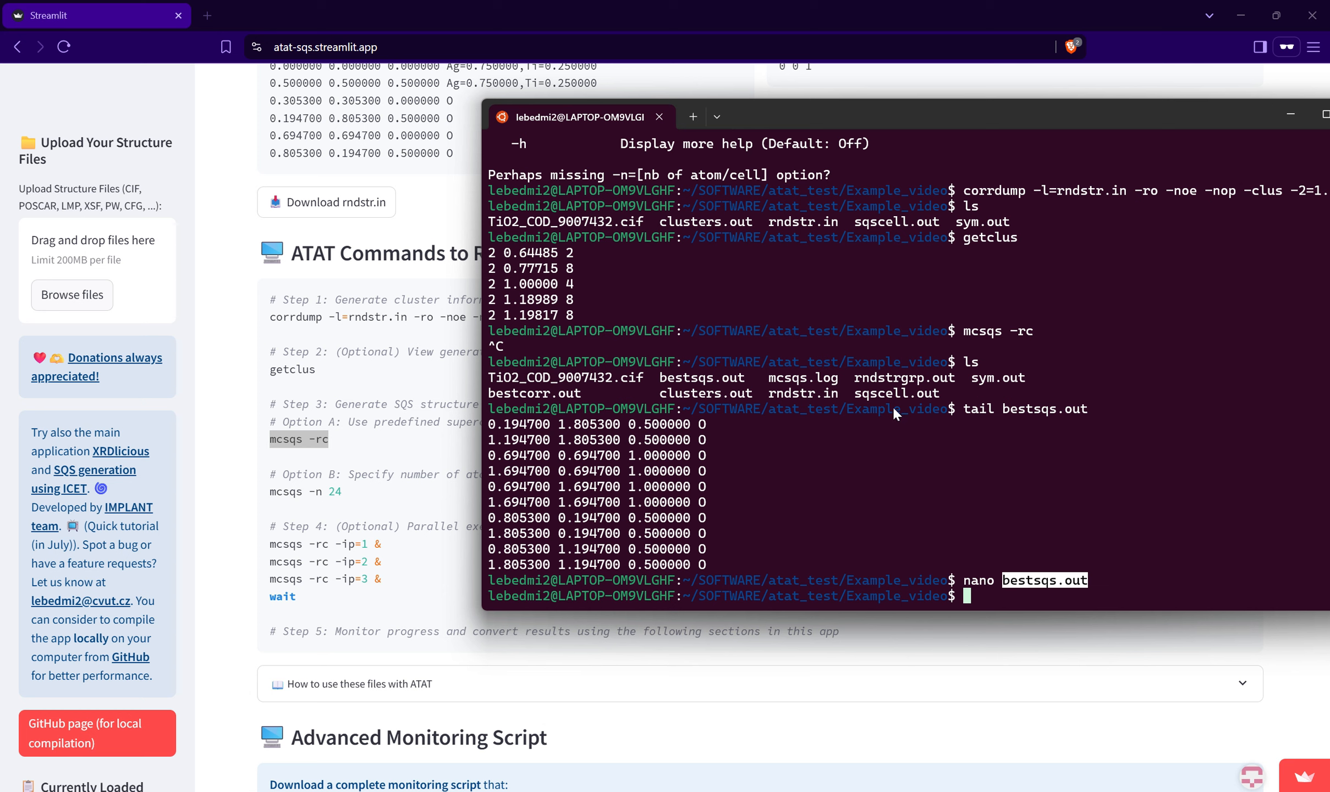
pyautogui.click(1064, 580)
pyautogui.moveTo(1099, 589); pyautogui.dragTo(998, 583)
pyautogui.click(956, 392)
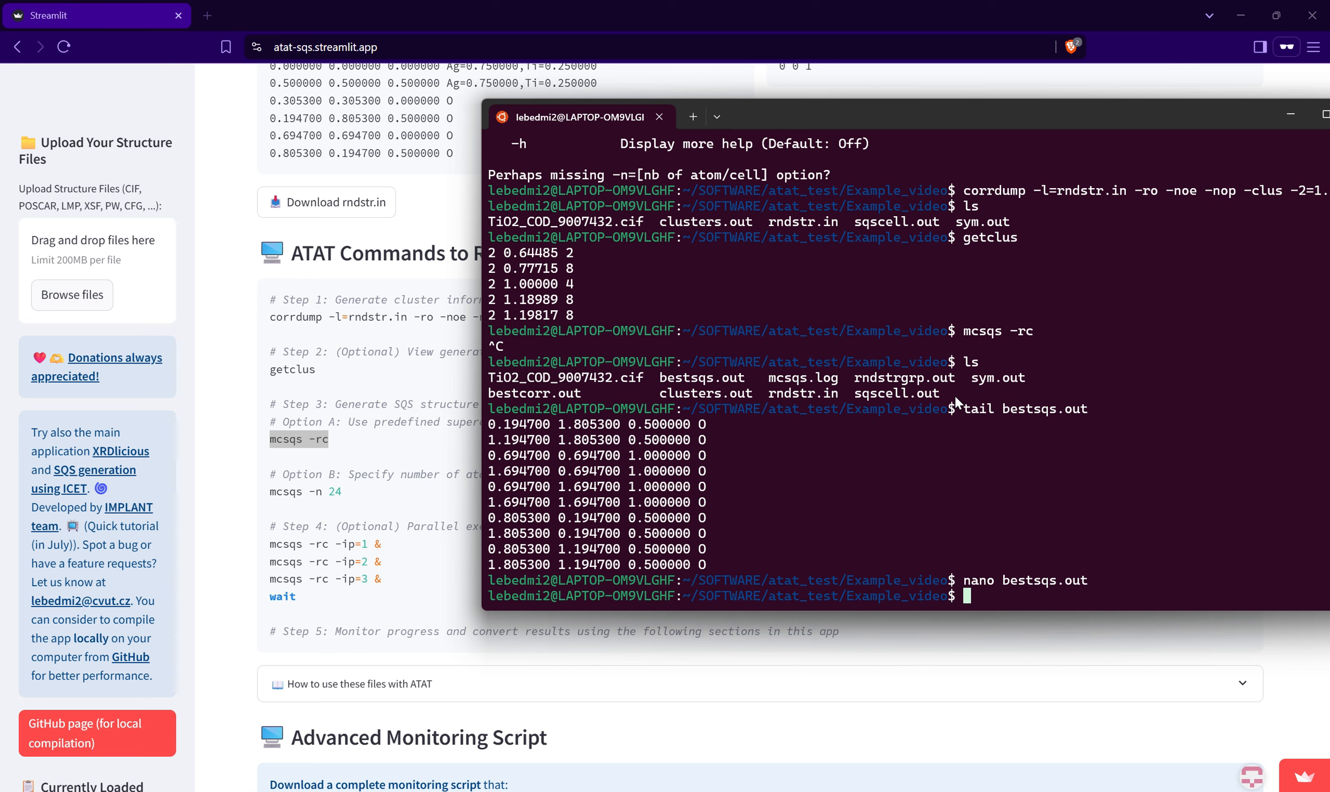
# Step: Return to the web app and highlight the step 4 parallel execution commands, from mcsqs -rc -ip=1 through wait
pyautogui.click(430, 422)
pyautogui.scroll(-1, 428, 423)
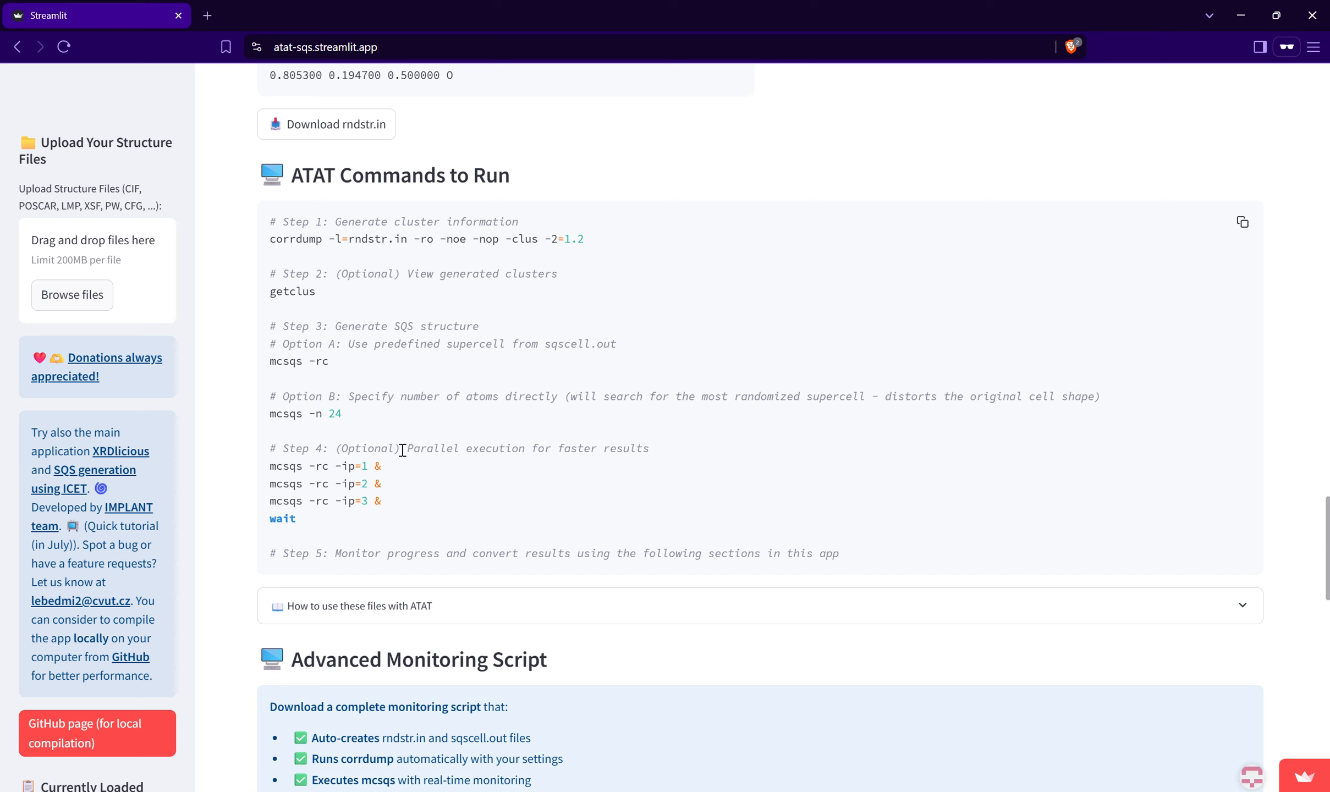
pyautogui.moveTo(402, 448); pyautogui.dragTo(668, 457)
pyautogui.click(363, 528)
pyautogui.hotkey('alt', 'Tab')
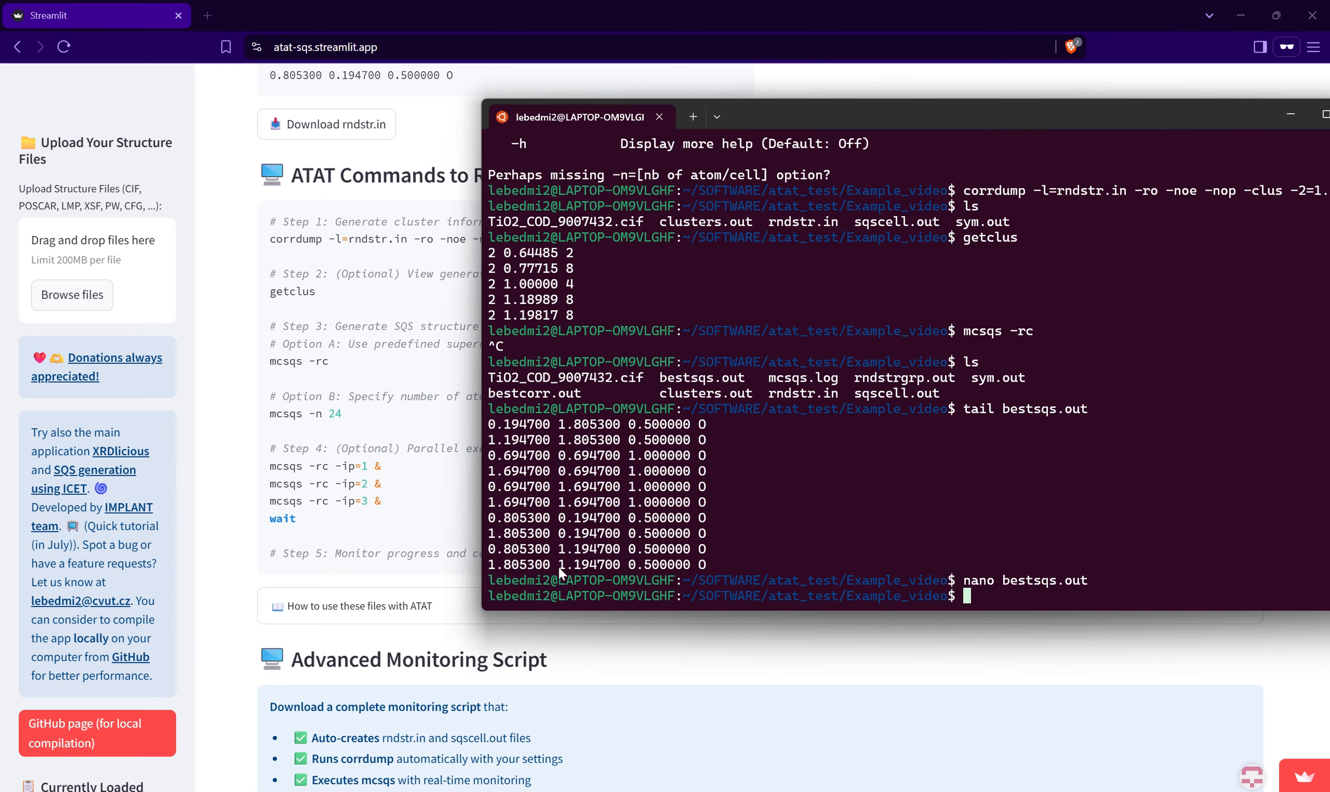
pyautogui.moveTo(355, 525); pyautogui.dragTo(268, 470)
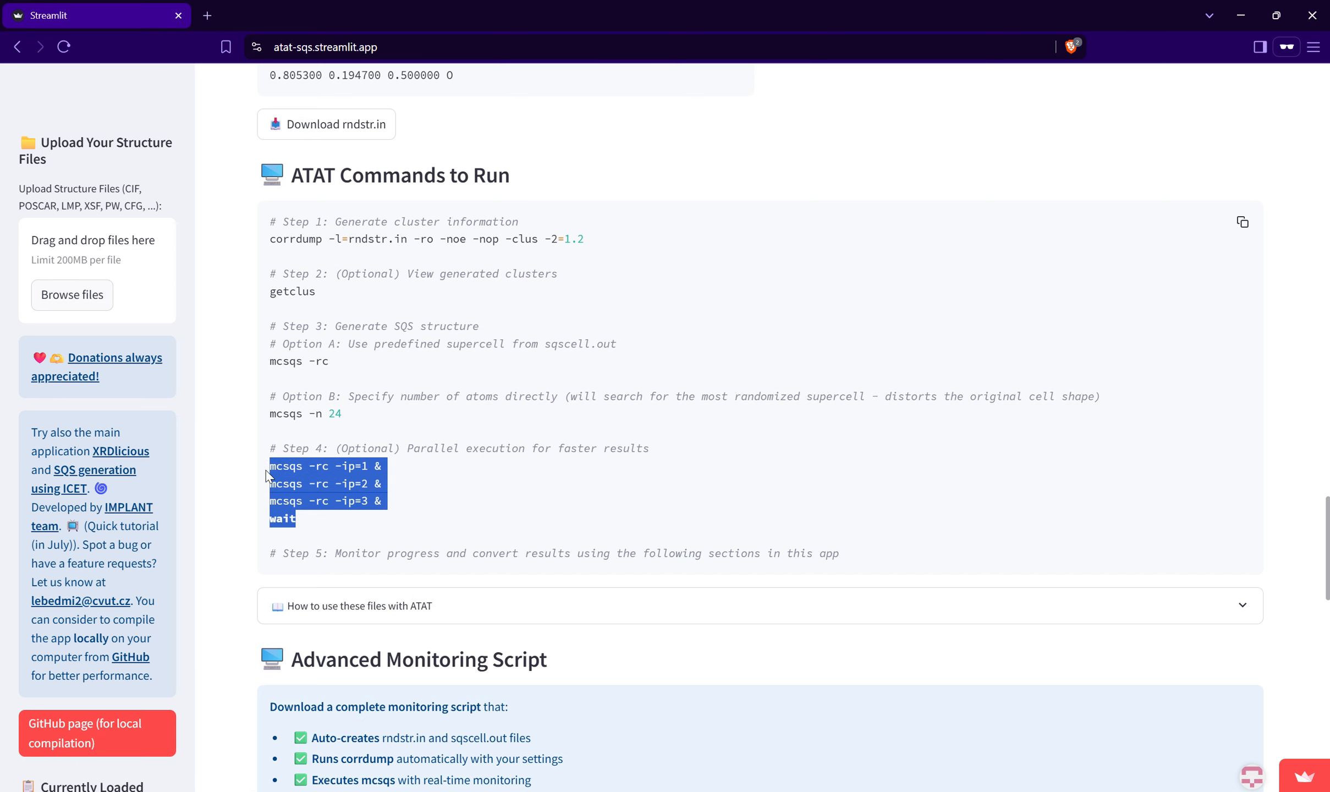
# Step: Switch to the terminal and run the step 4 parallel commands, mcsqs -rc with -ip=1, -ip=2 and -ip=3, followed by wait
pyautogui.hotkey('alt', 'Tab')
pyautogui.hotkey('ctrl', 'v')
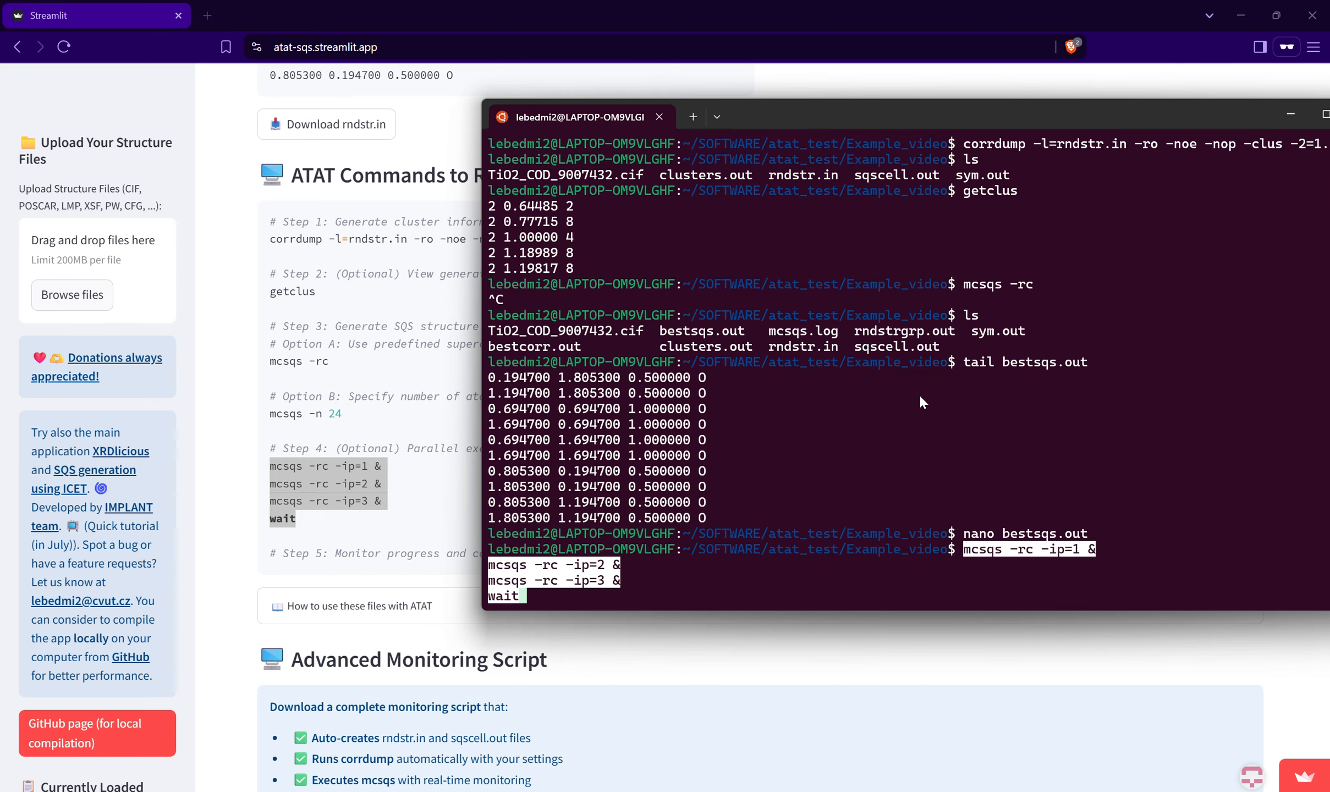
pyautogui.press('Return')
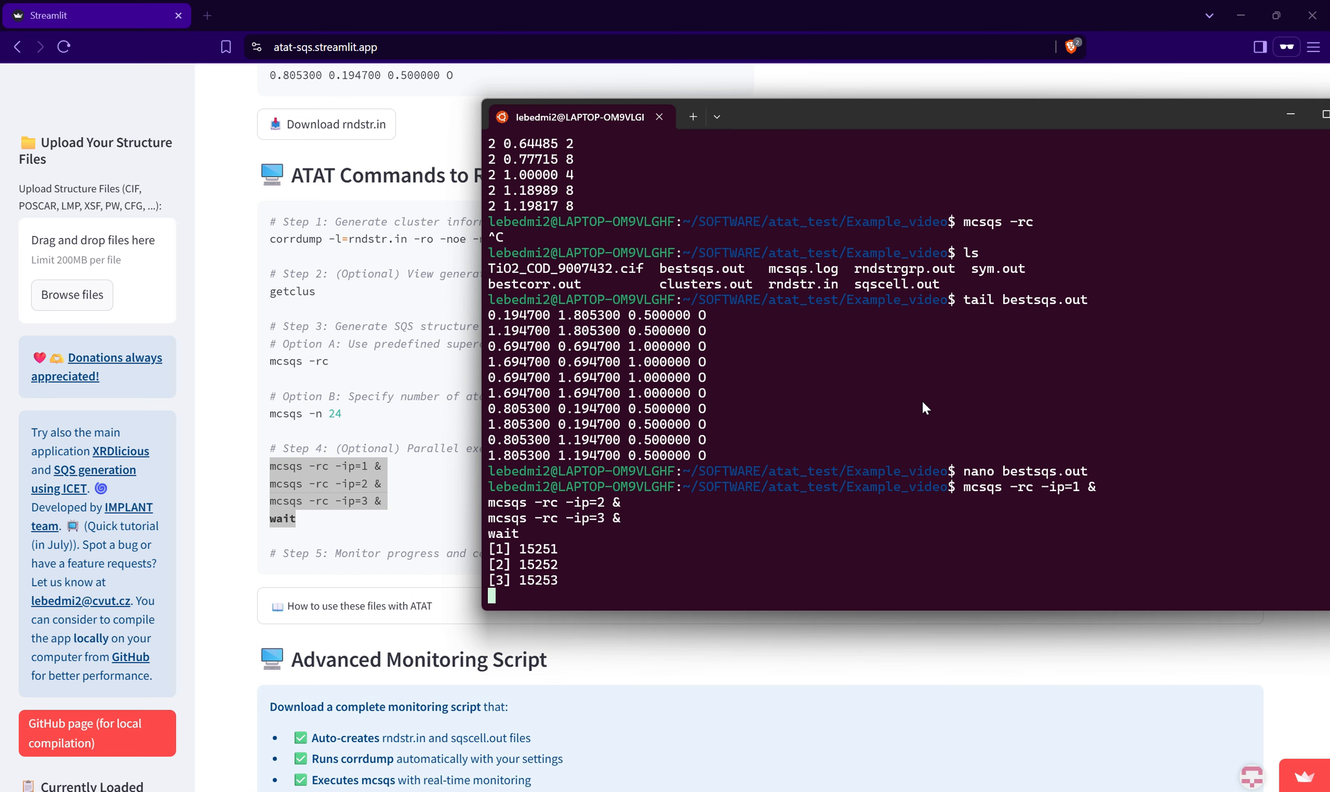
# Step: Stop waiting on the parallel runs, list the folder's files, and locate the numbered bestsqs, bestcorr and mcsqs log files
pyautogui.hotkey('ctrl', 'c')
pyautogui.write('ls')
pyautogui.press('Return')
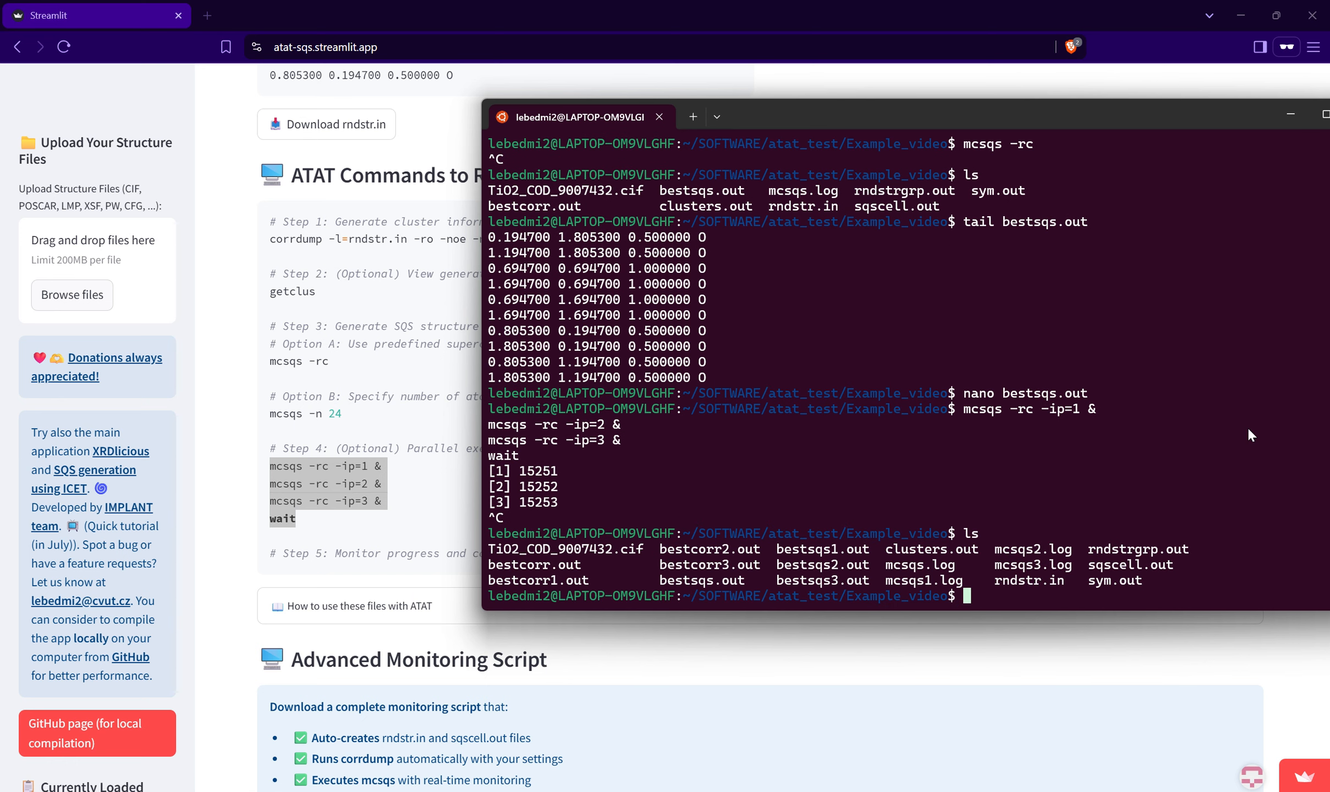
pyautogui.moveTo(873, 548); pyautogui.dragTo(784, 554)
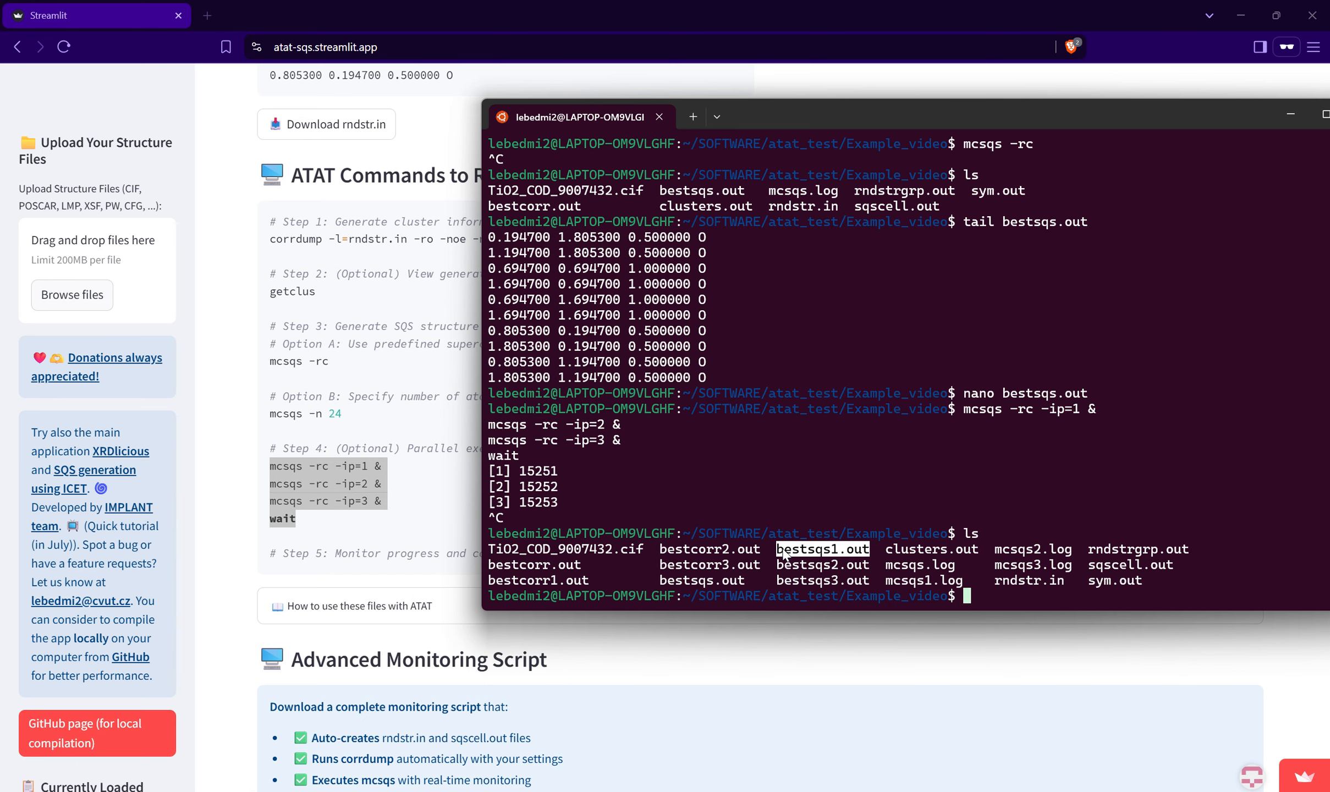
pyautogui.click(741, 565)
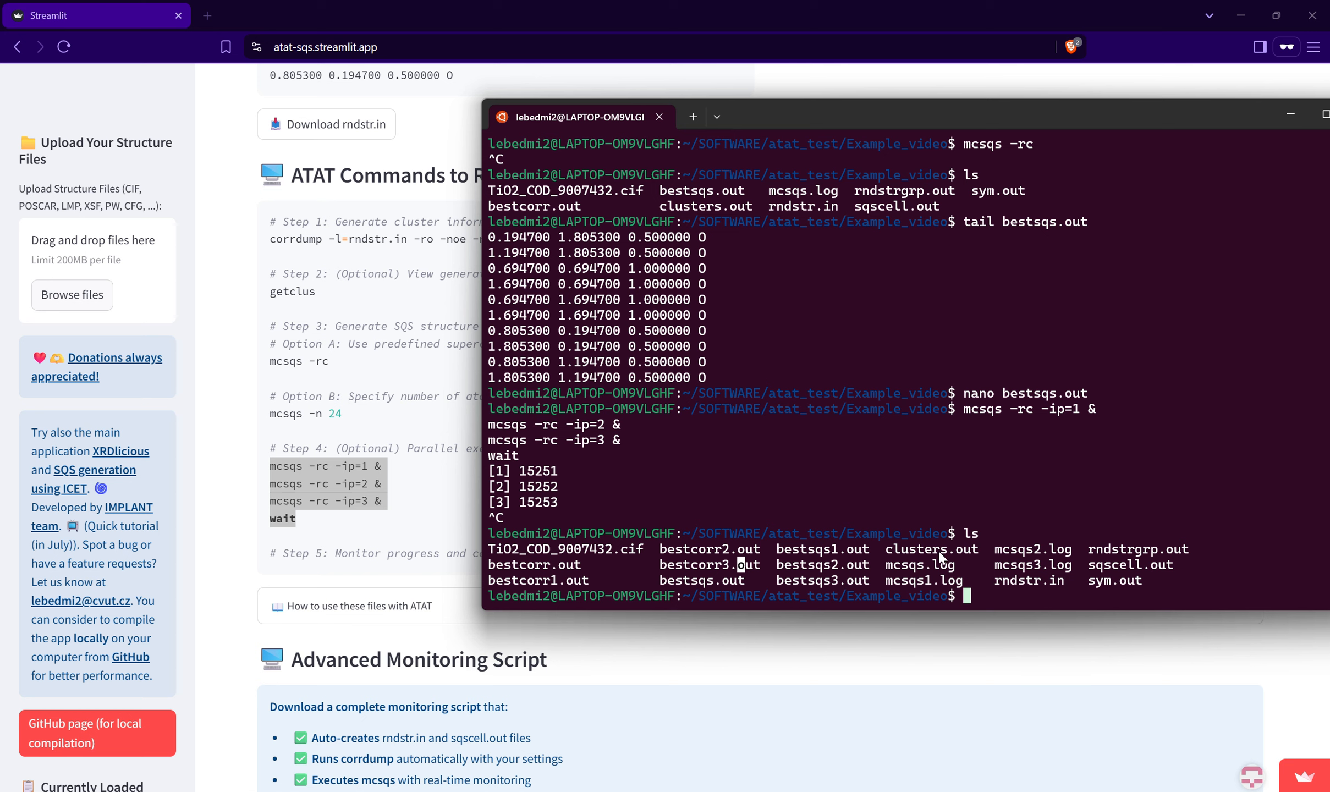
pyautogui.moveTo(931, 577); pyautogui.dragTo(895, 576)
pyautogui.moveTo(996, 548)
pyautogui.mouseDown()
pyautogui.moveTo(1072, 548)
pyautogui.moveTo(990, 566)
pyautogui.mouseUp()
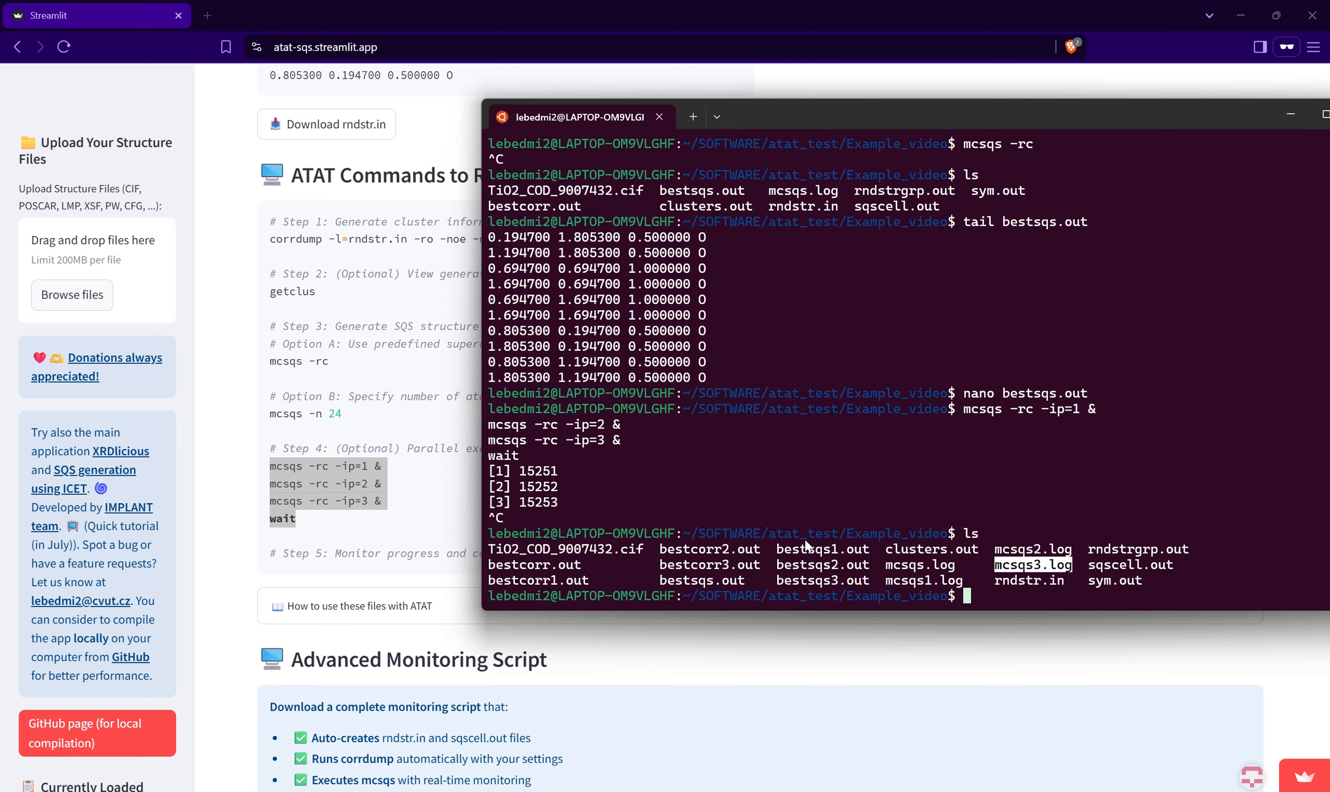
# Step: Return to the web app and review the generated files, the ATAT commands, the cluster configuration and the Advanced Monitoring Script description
pyautogui.click(442, 460)
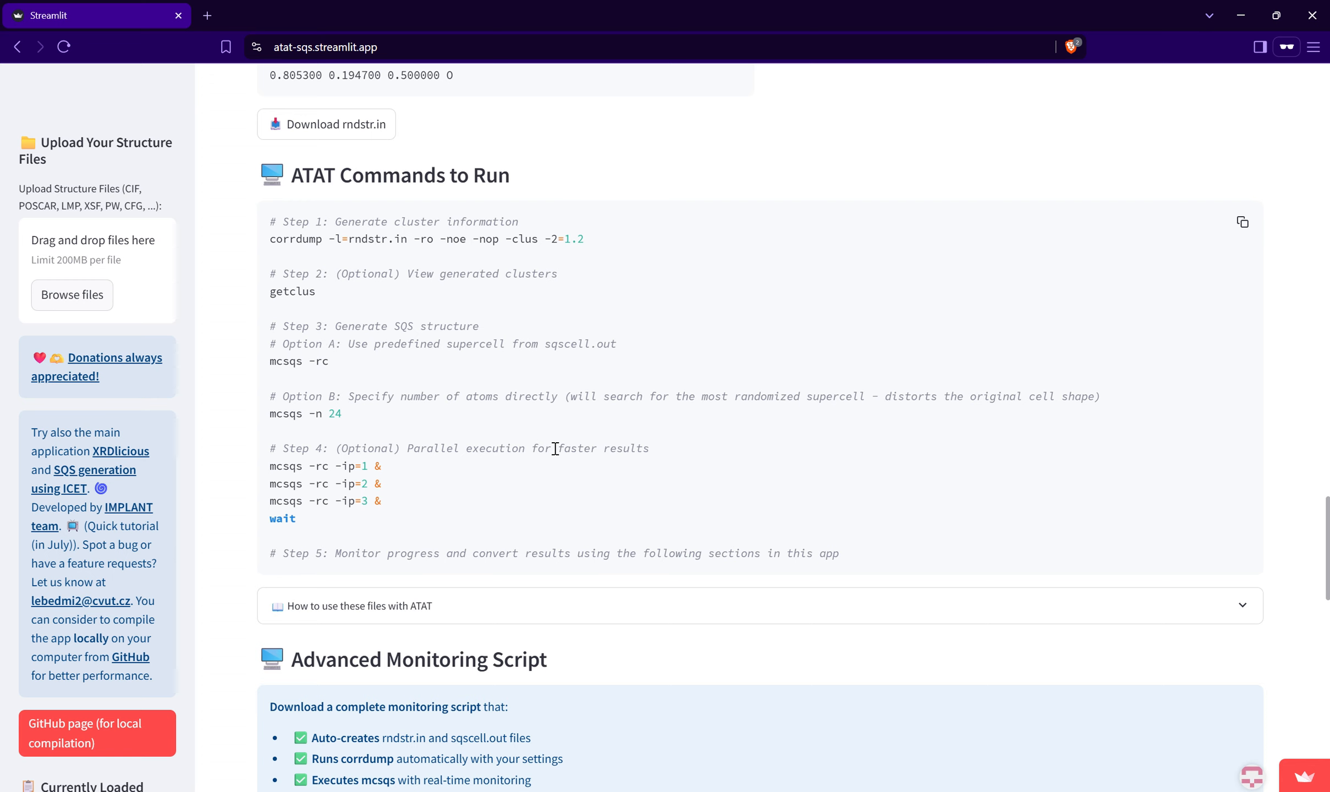
pyautogui.scroll(3, 555, 448)
pyautogui.scroll(2, 554, 446)
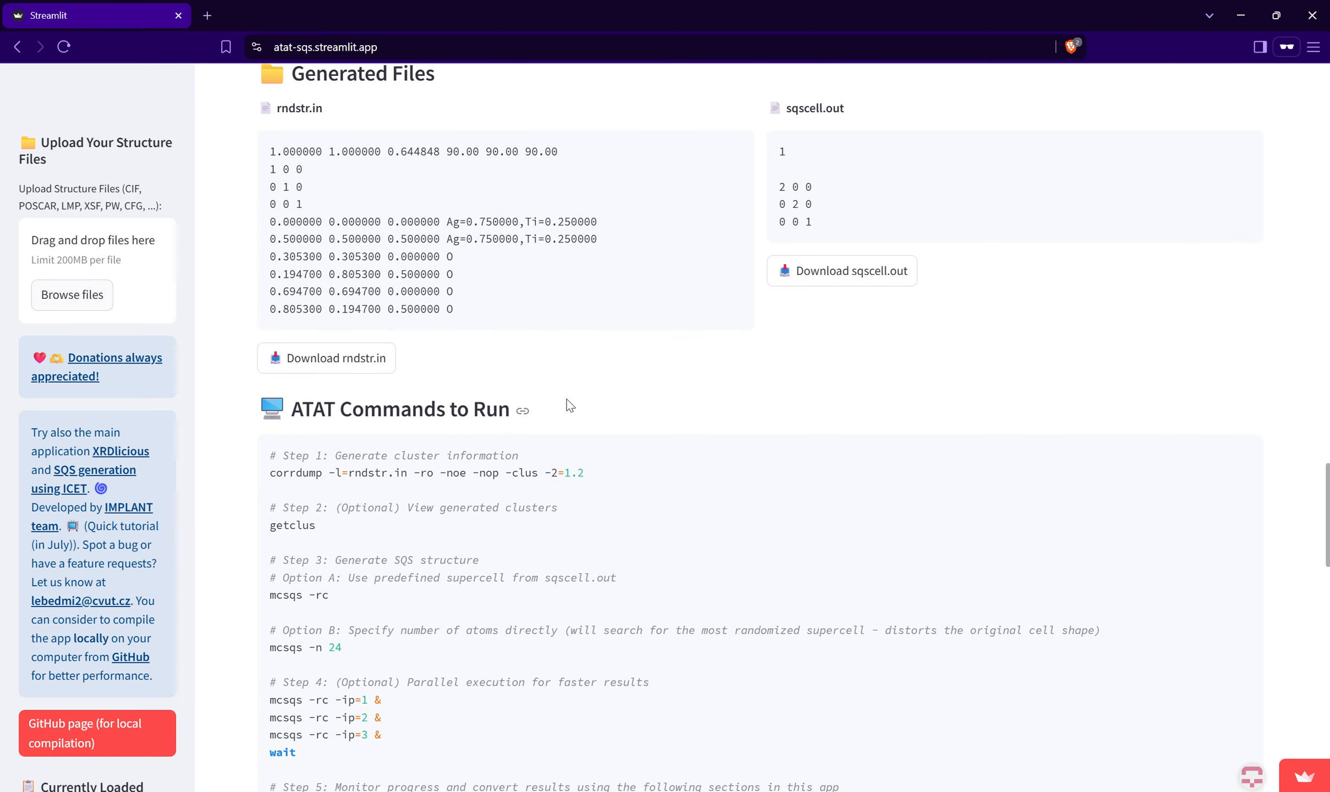
pyautogui.scroll(-3, 564, 403)
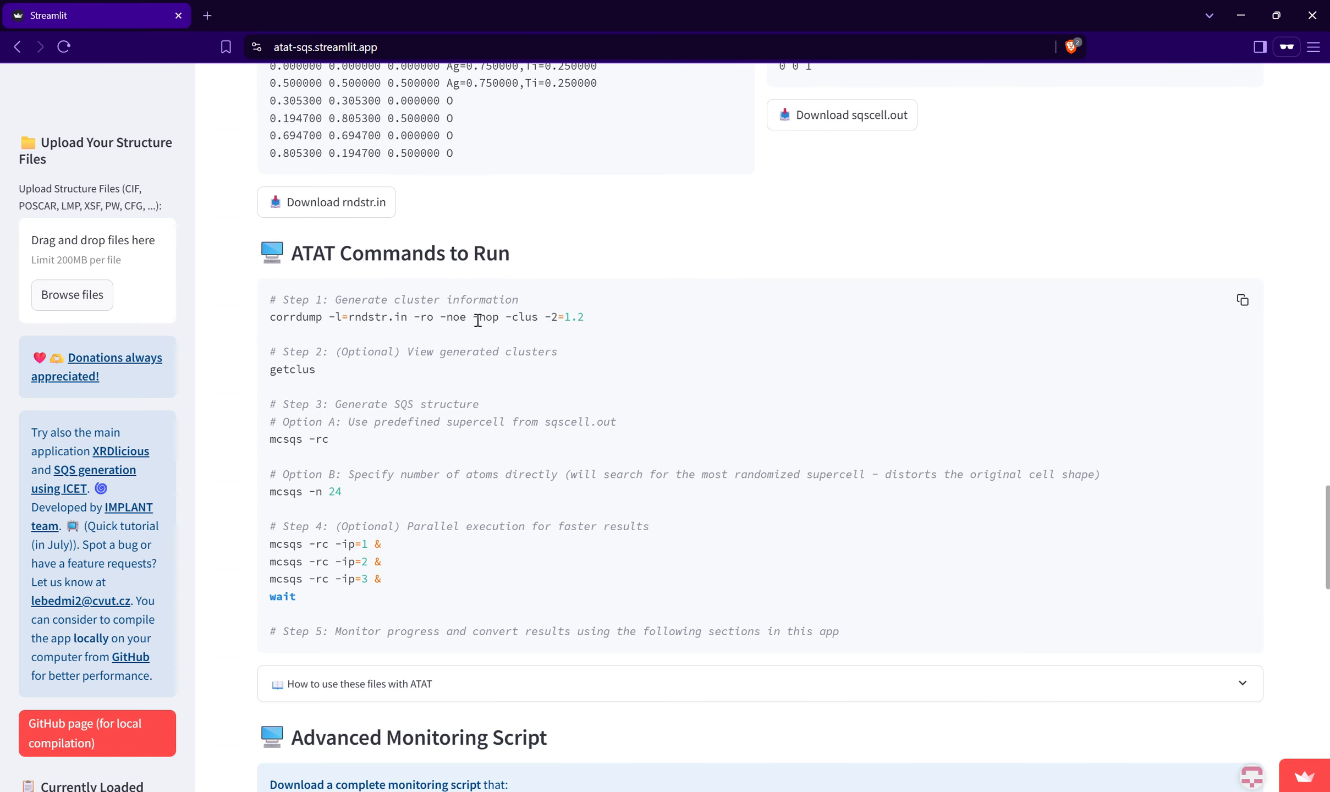
pyautogui.scroll(4, 484, 314)
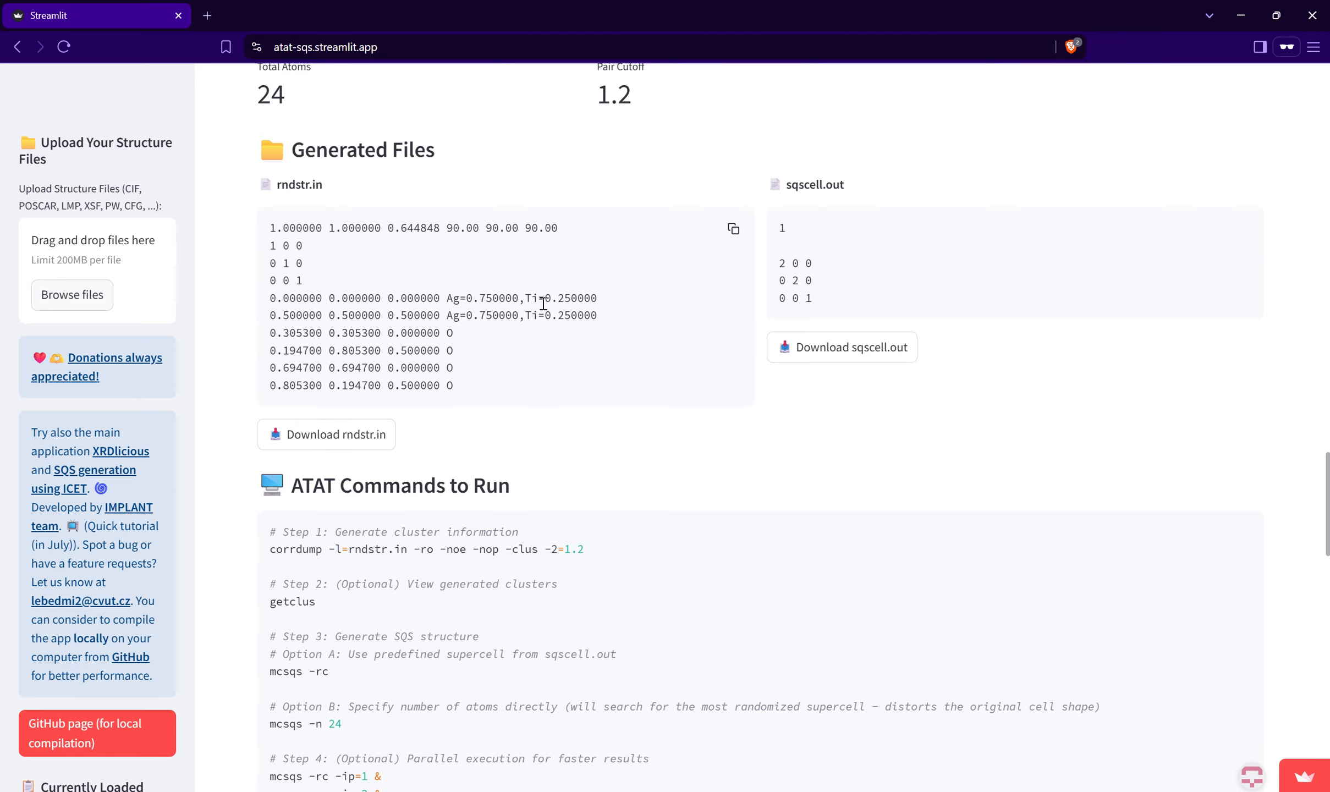
pyautogui.scroll(-8, 528, 320)
pyautogui.scroll(4, 509, 337)
pyautogui.scroll(-4, 508, 346)
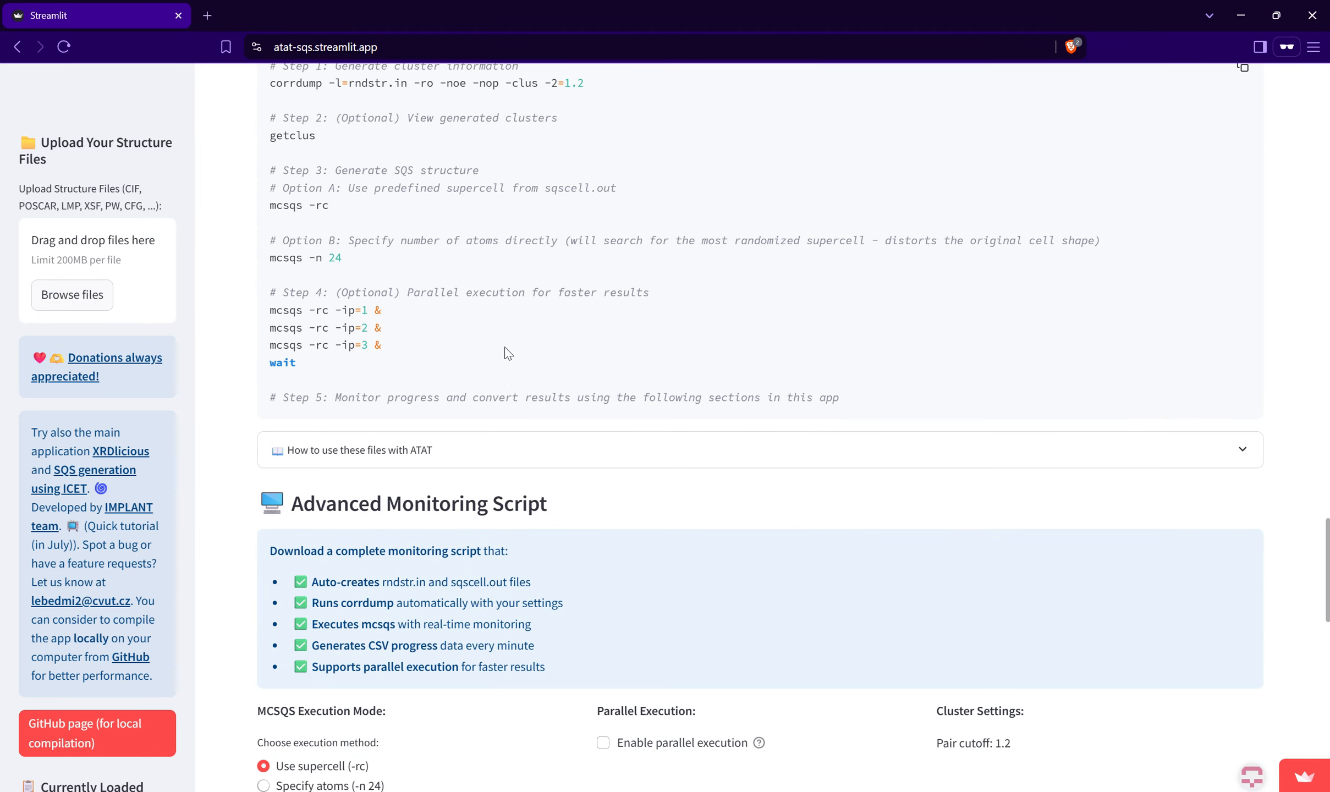
pyautogui.scroll(-3, 507, 353)
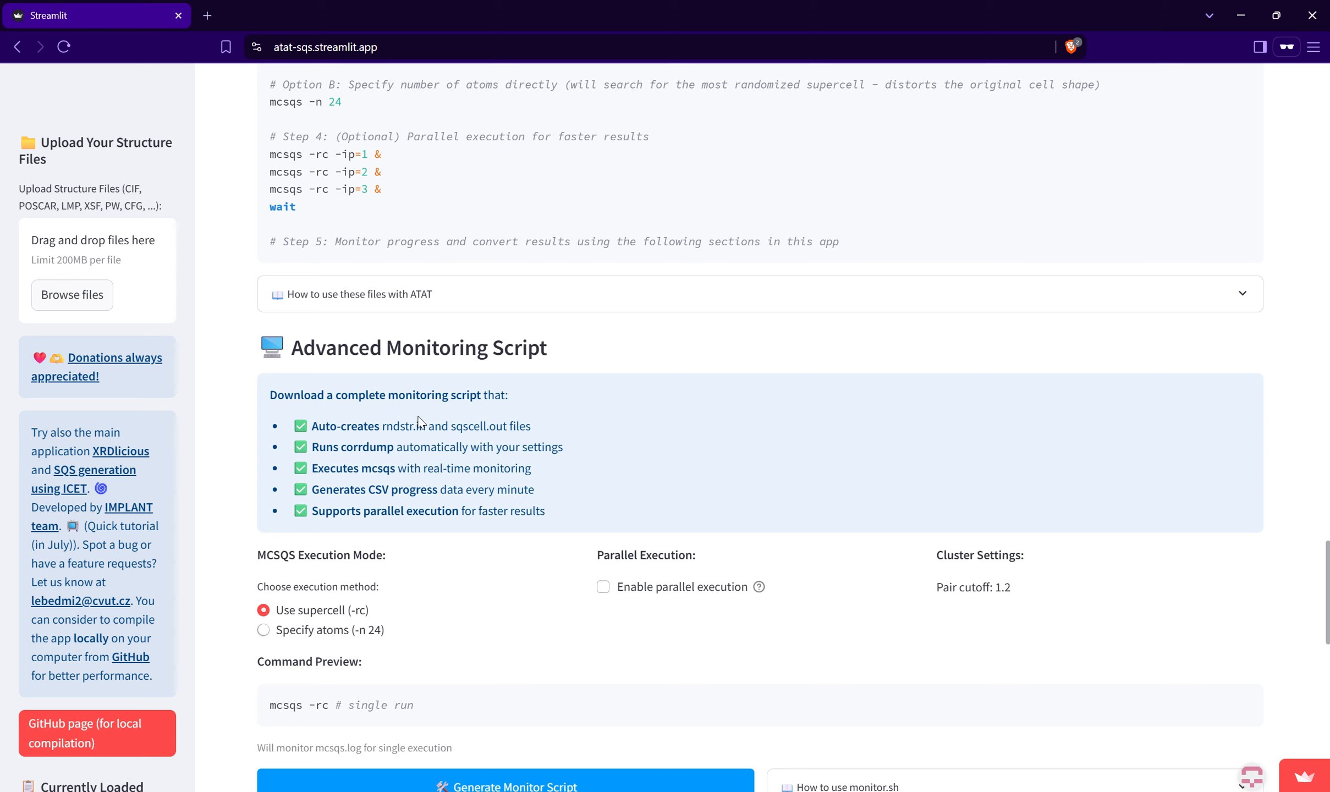
pyautogui.scroll(-1, 453, 479)
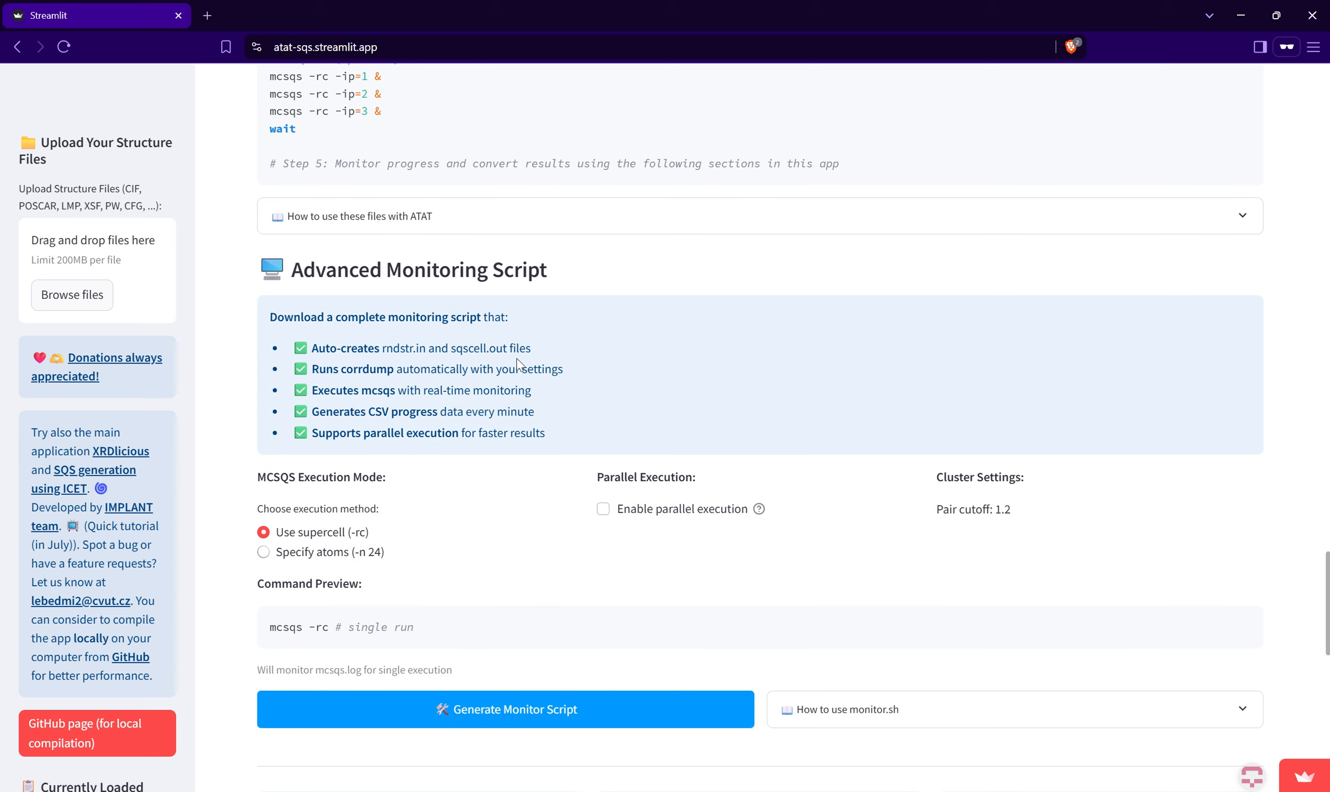
pyautogui.scroll(2, 473, 427)
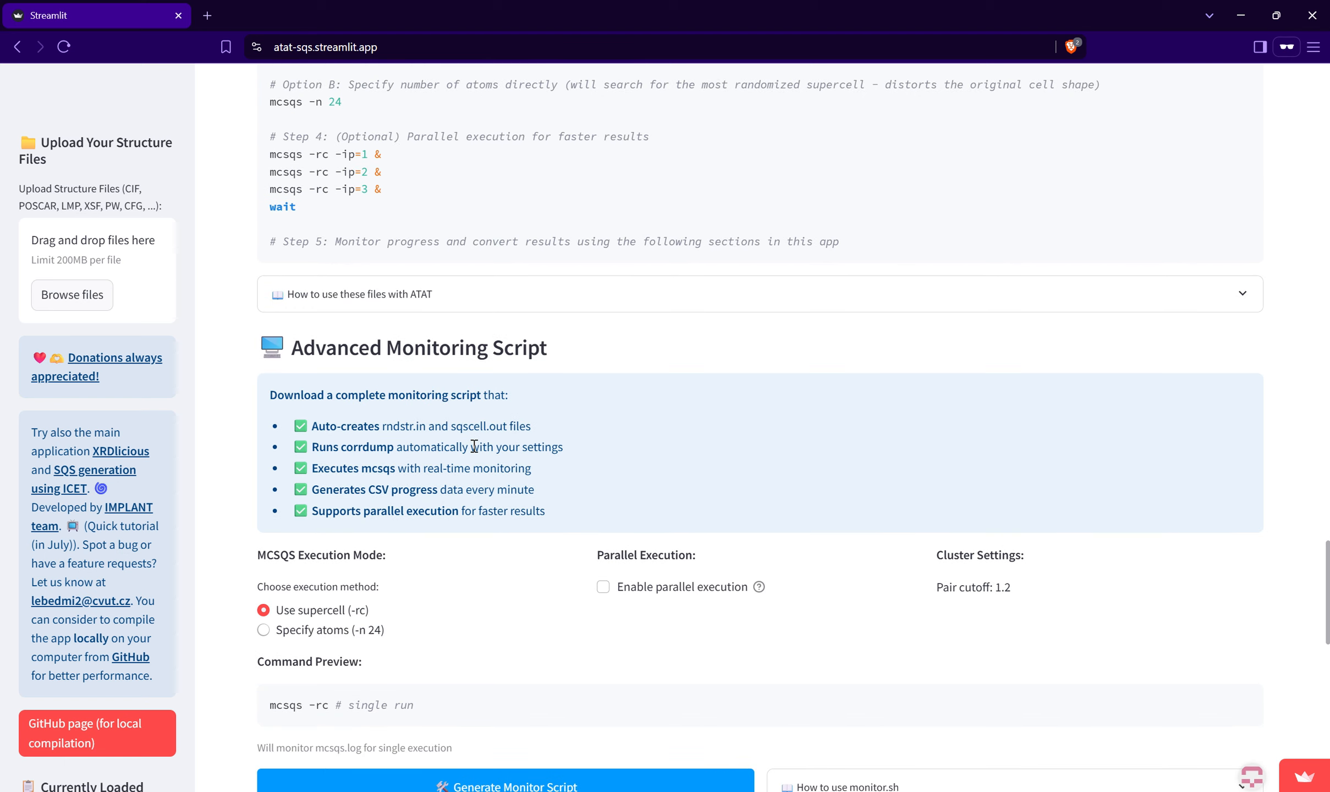
pyautogui.scroll(3, 445, 520)
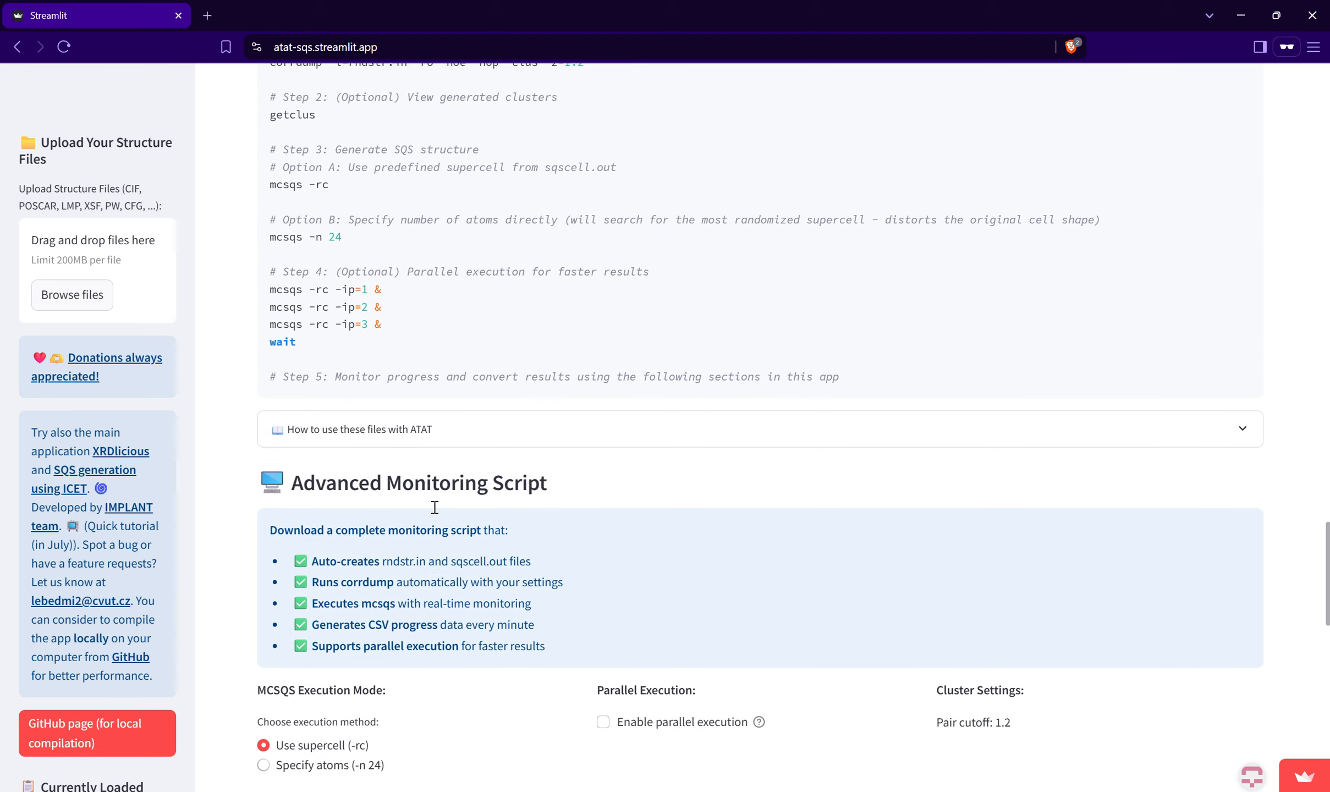
pyautogui.scroll(4, 452, 292)
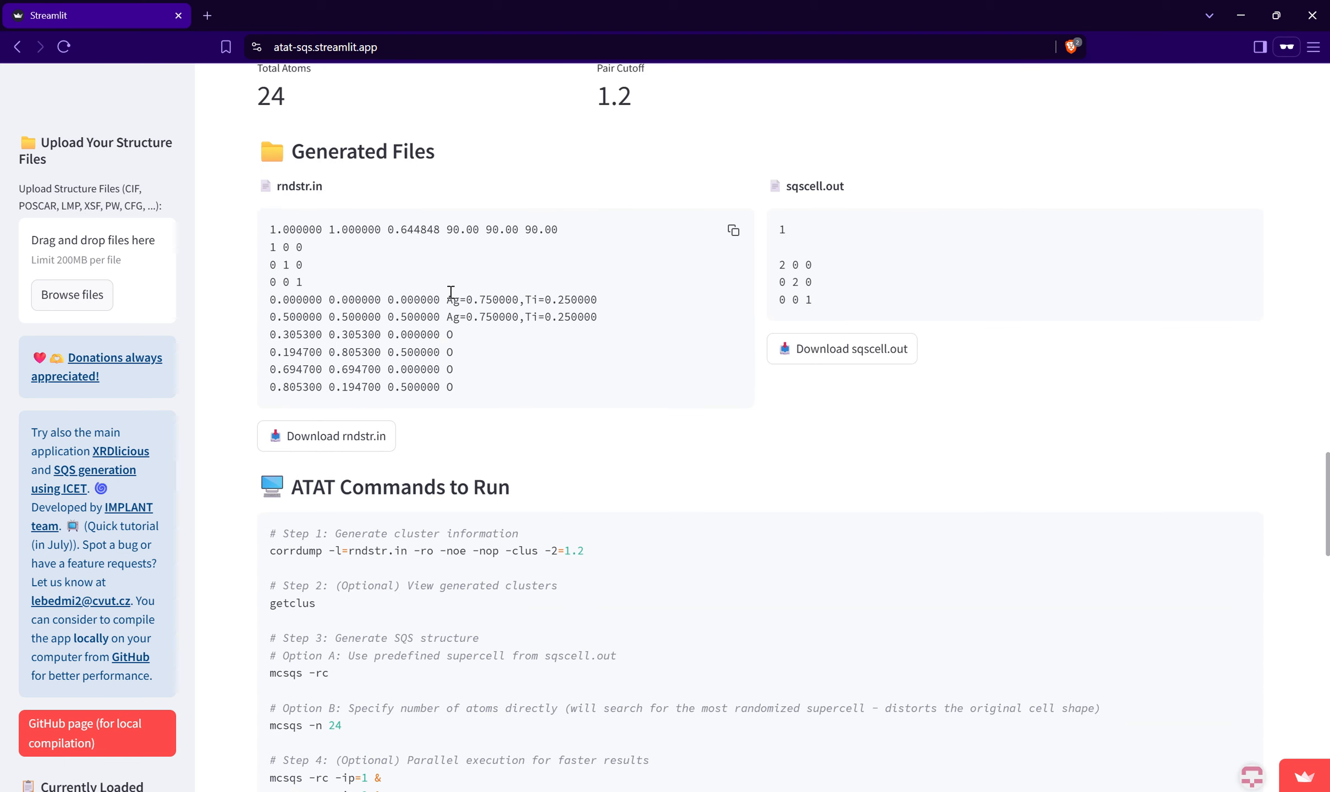
pyautogui.scroll(-3, 537, 490)
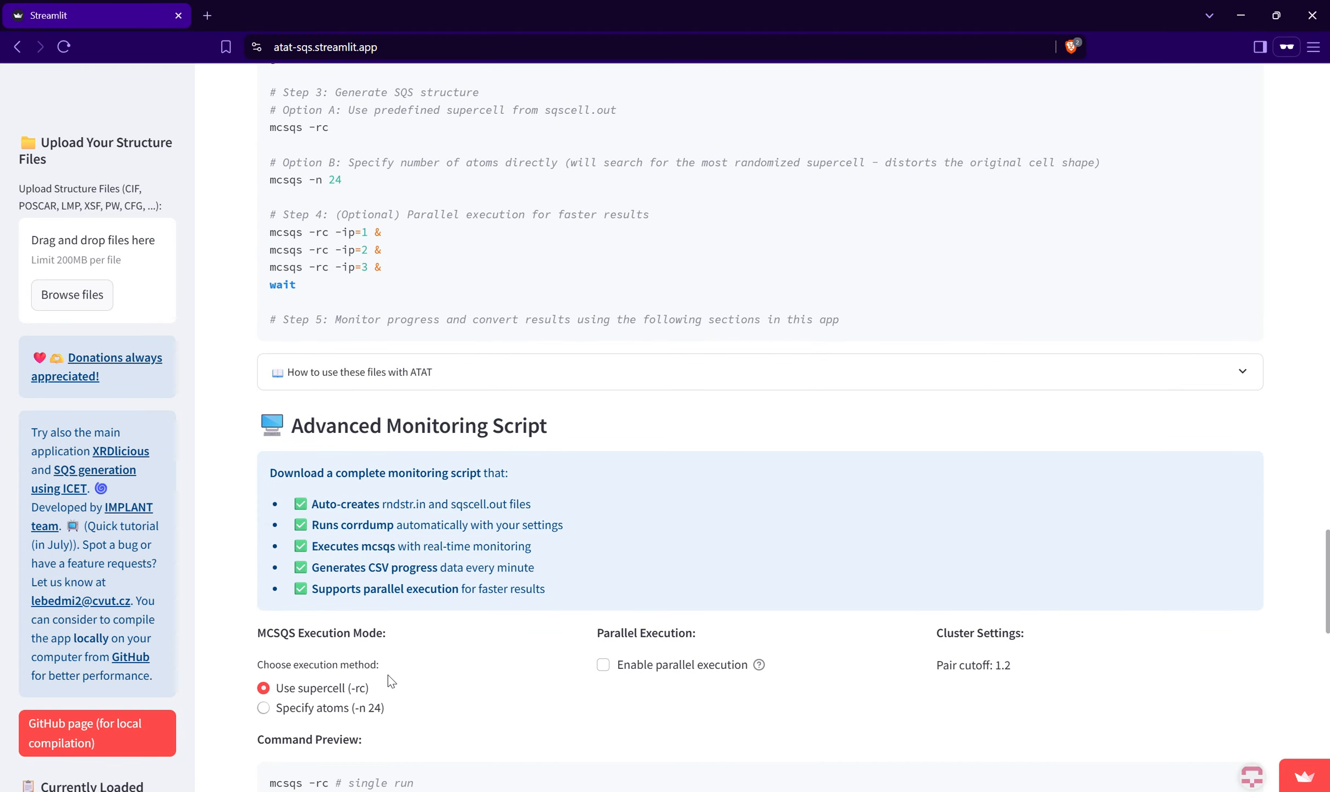
pyautogui.scroll(15, 388, 675)
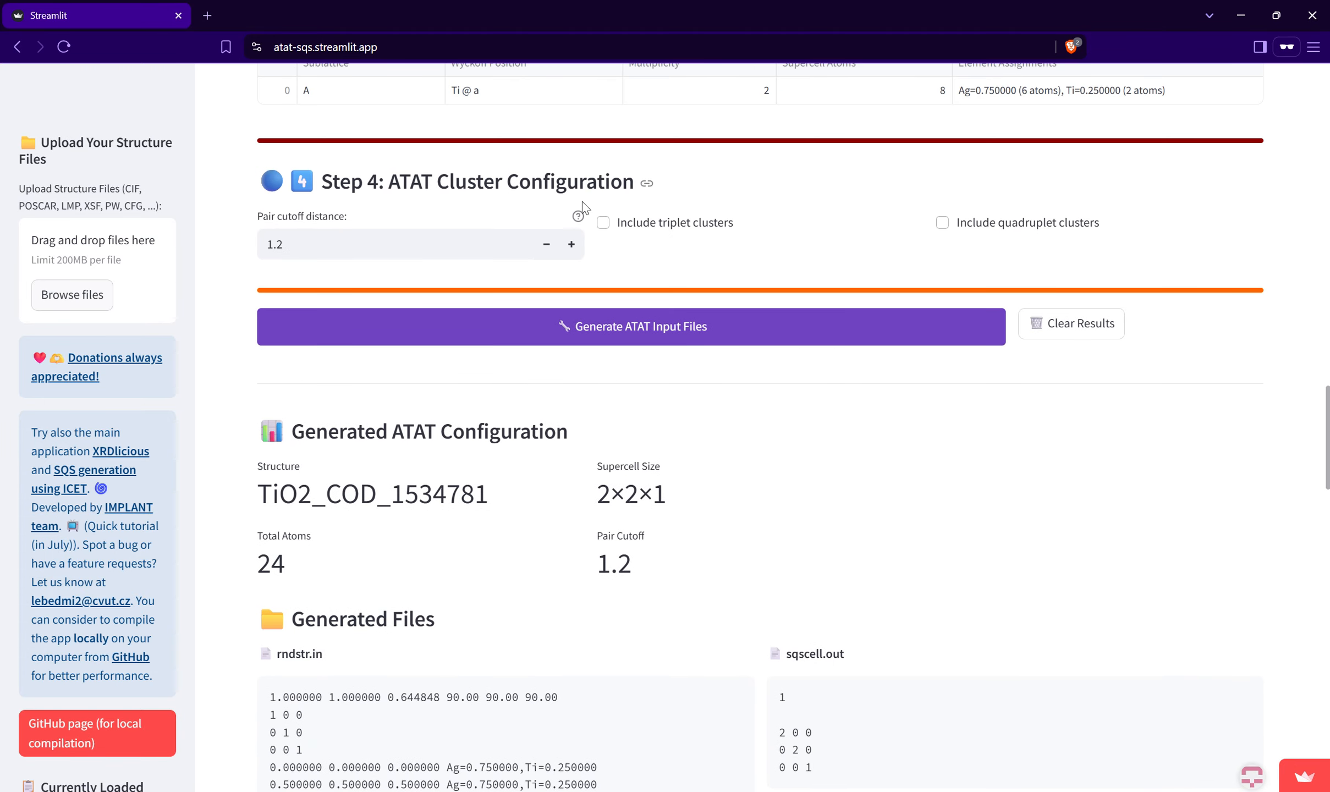
pyautogui.scroll(-13, 489, 383)
pyautogui.scroll(-7, 490, 383)
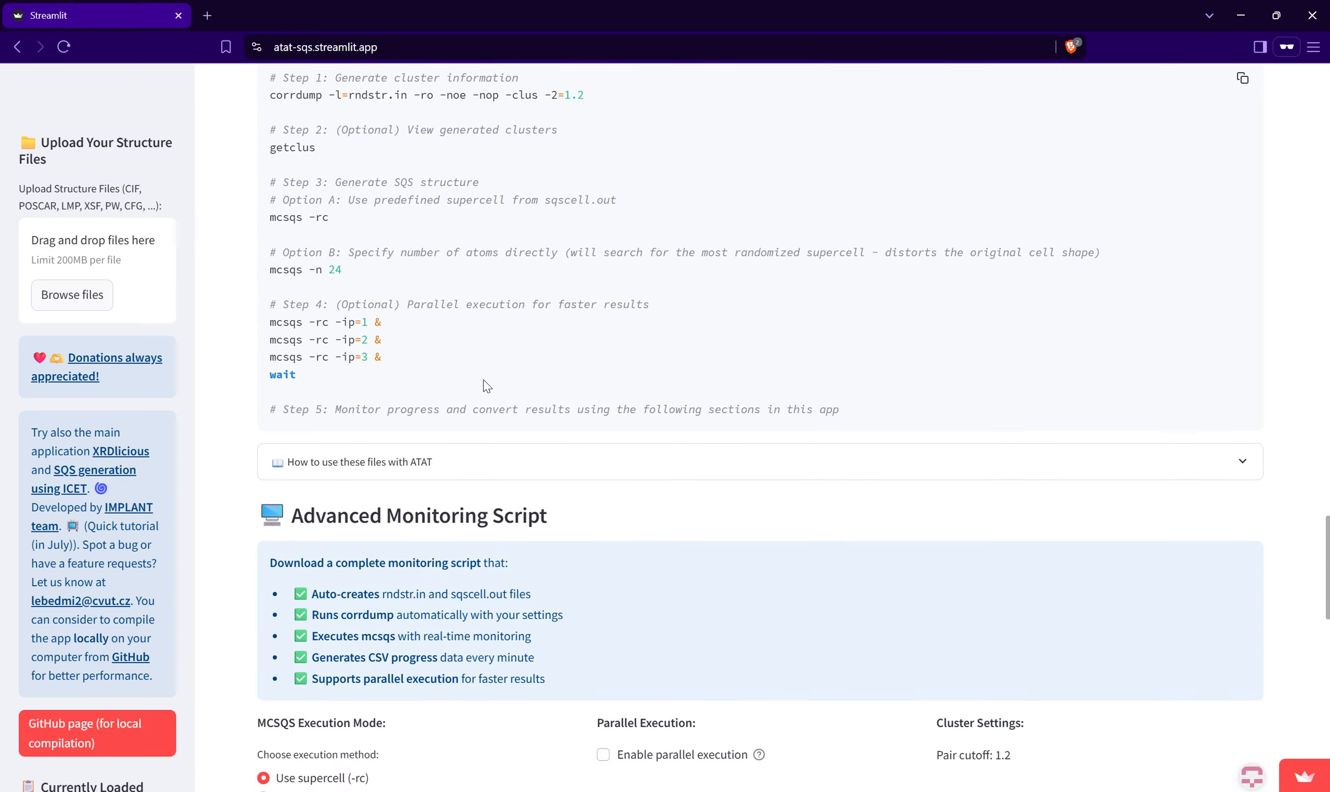
# Step: Enable parallel execution for the monitoring script and set its execution method to Specify atoms (-n 24)
pyautogui.click(604, 586)
pyautogui.scroll(-1, 609, 583)
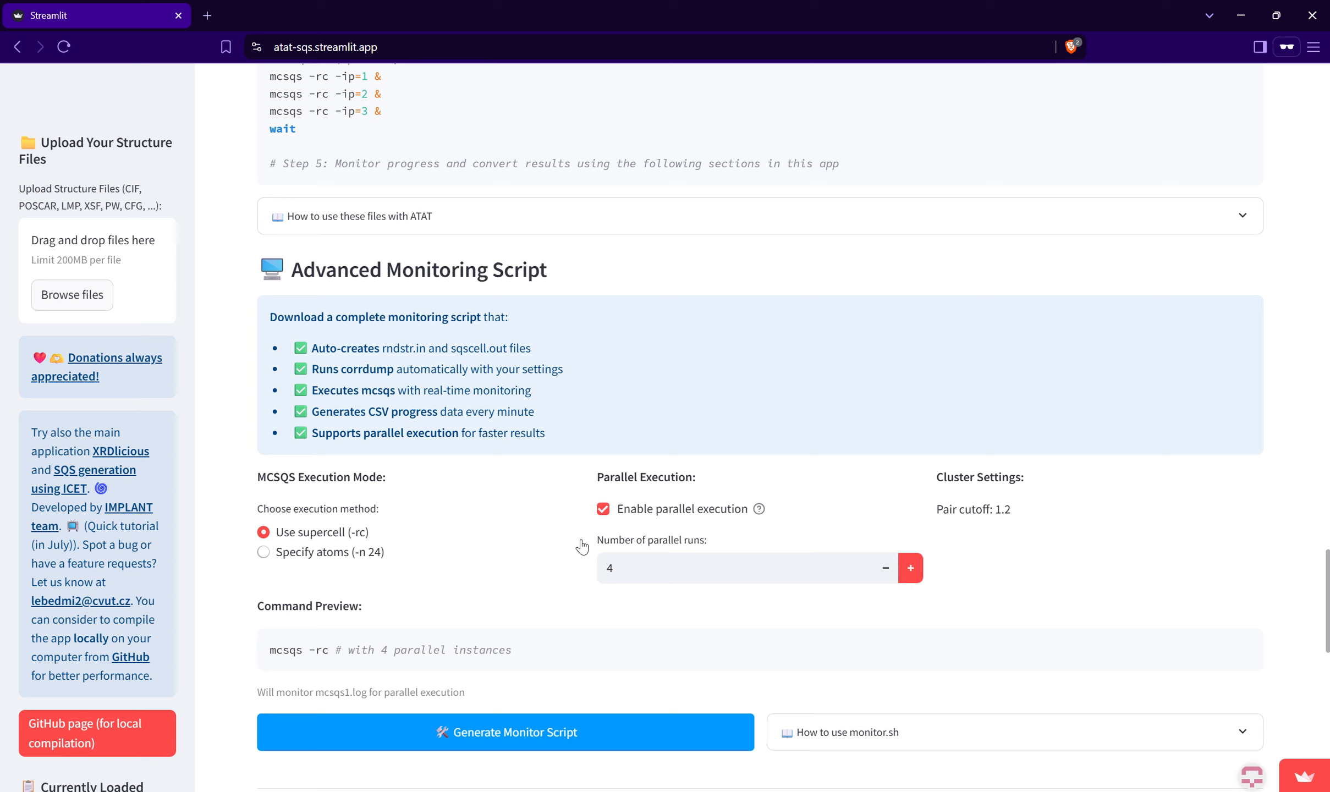
pyautogui.click(340, 559)
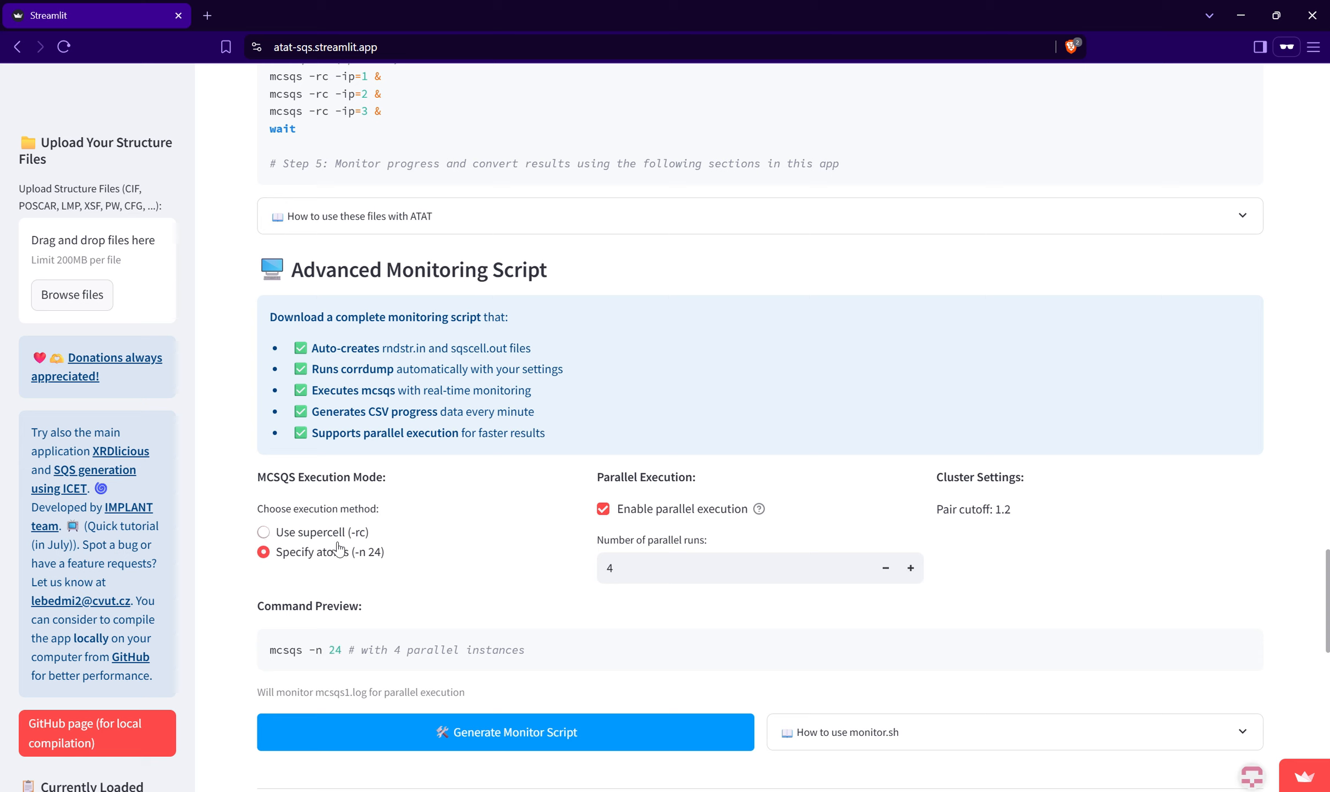
pyautogui.click(350, 538)
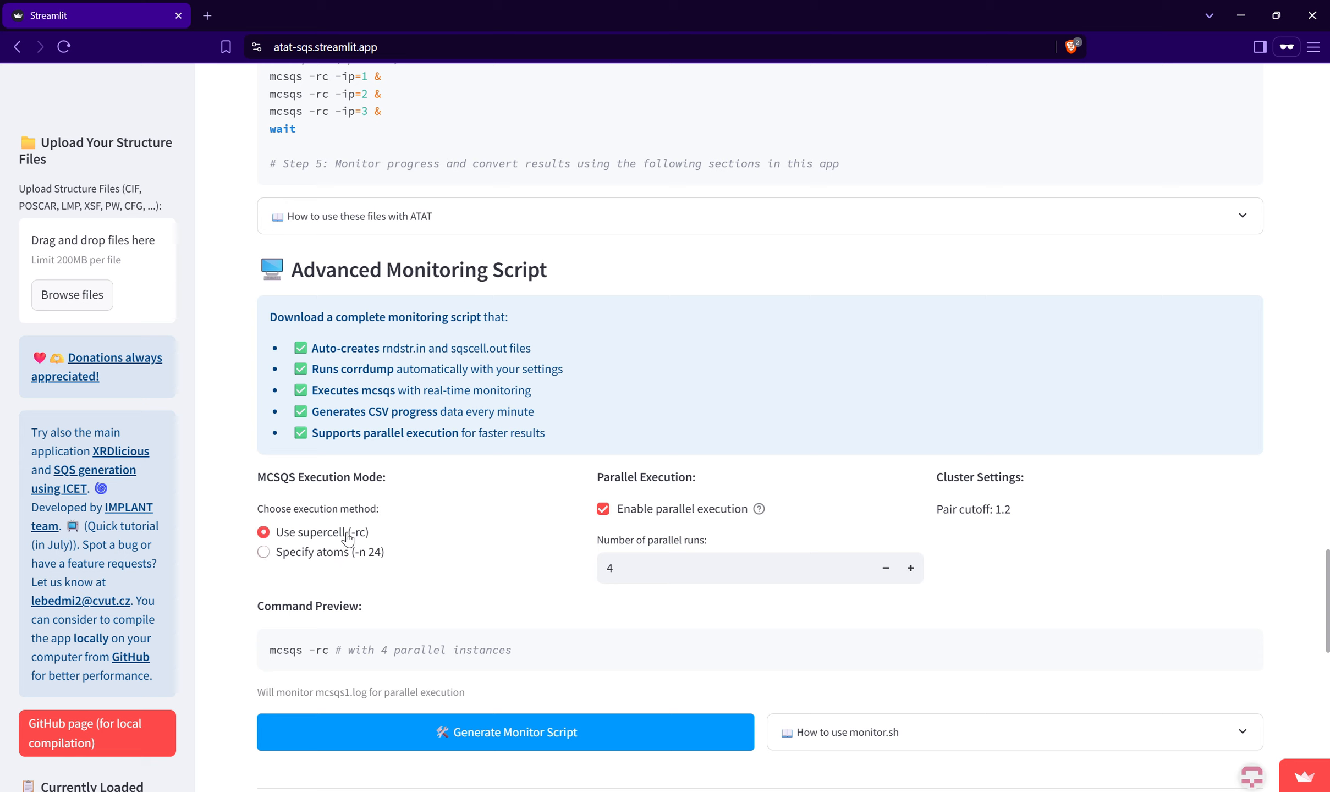
pyautogui.click(363, 552)
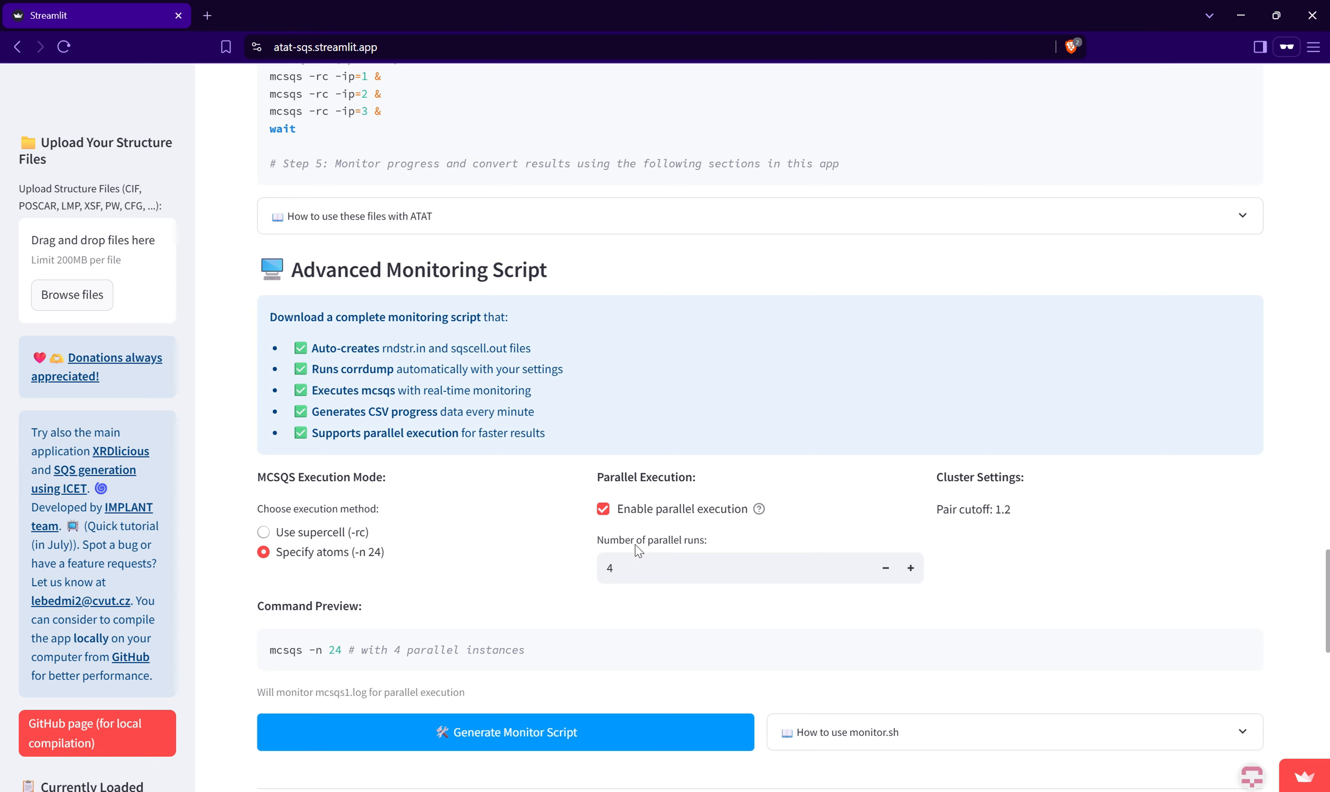
# Step: Read the monitor.sh usage instructions, highlighting the chmod +x monitor.sh and ./monitor.sh commands, and collapse the instructions
pyautogui.scroll(-3, 571, 485)
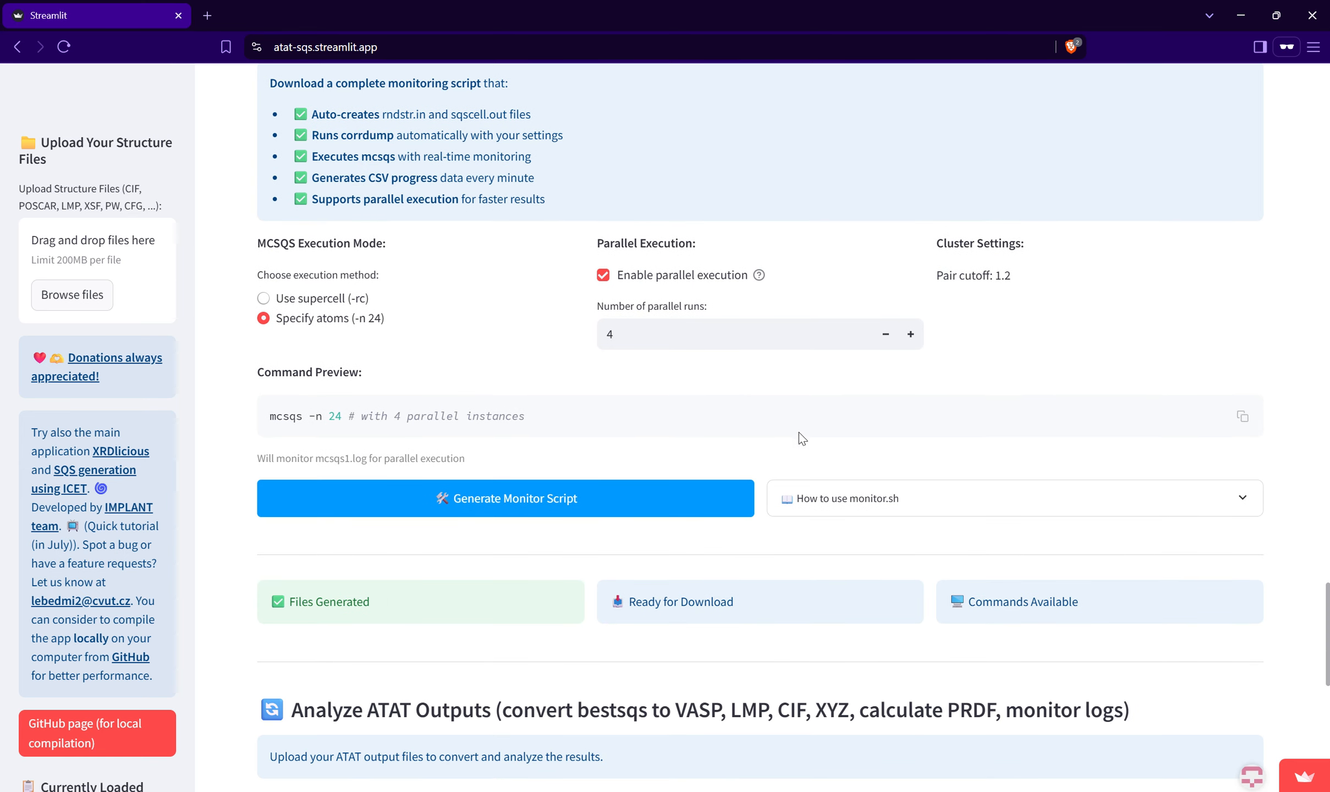
pyautogui.click(953, 502)
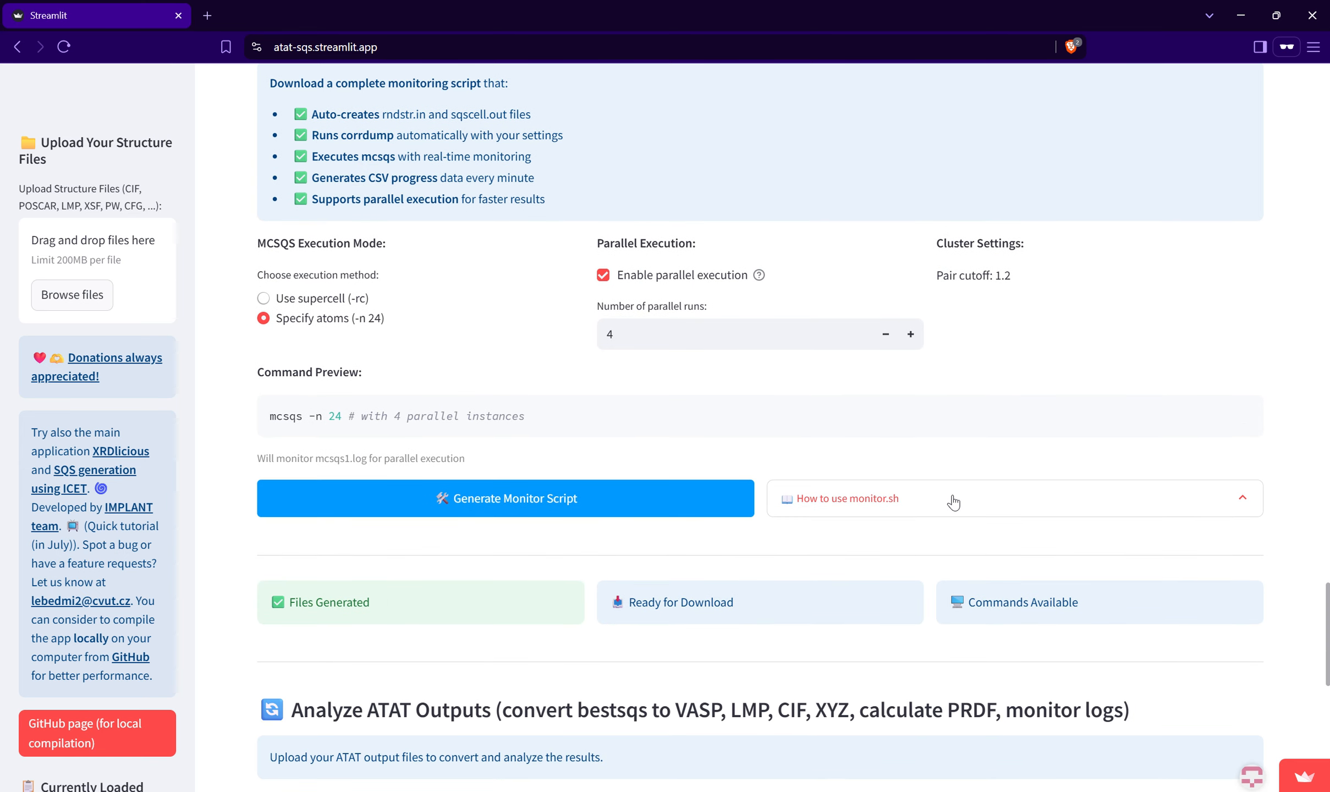
pyautogui.scroll(-1, 954, 503)
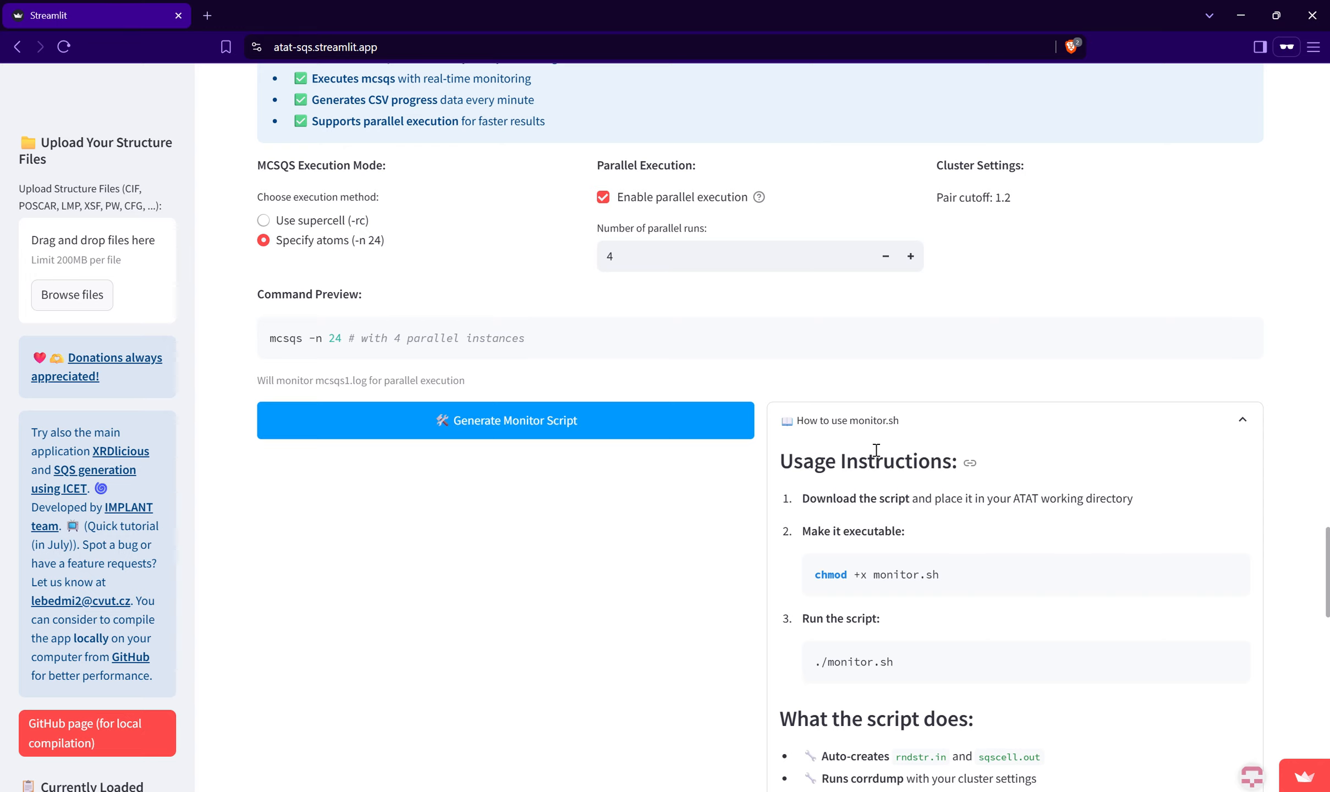
pyautogui.scroll(-1, 877, 449)
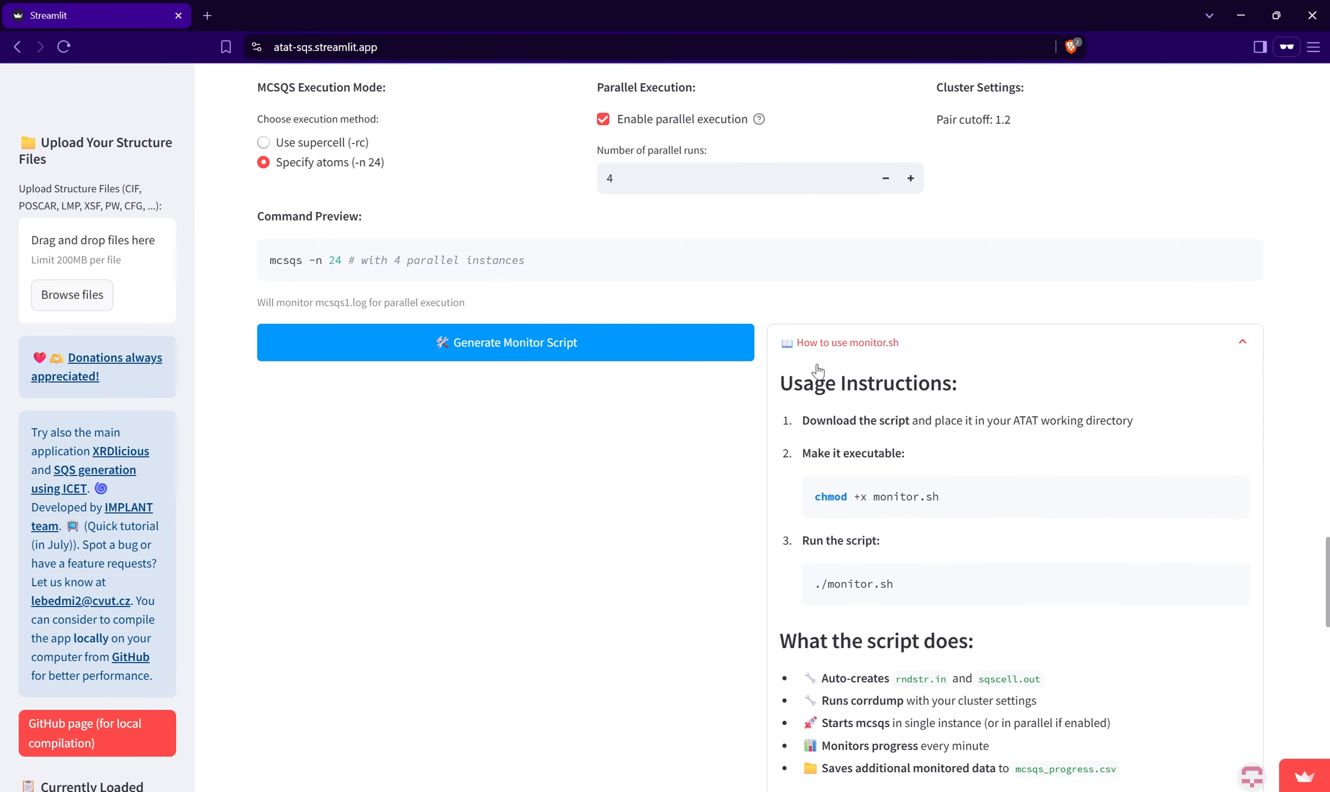
pyautogui.moveTo(927, 496); pyautogui.dragTo(851, 479)
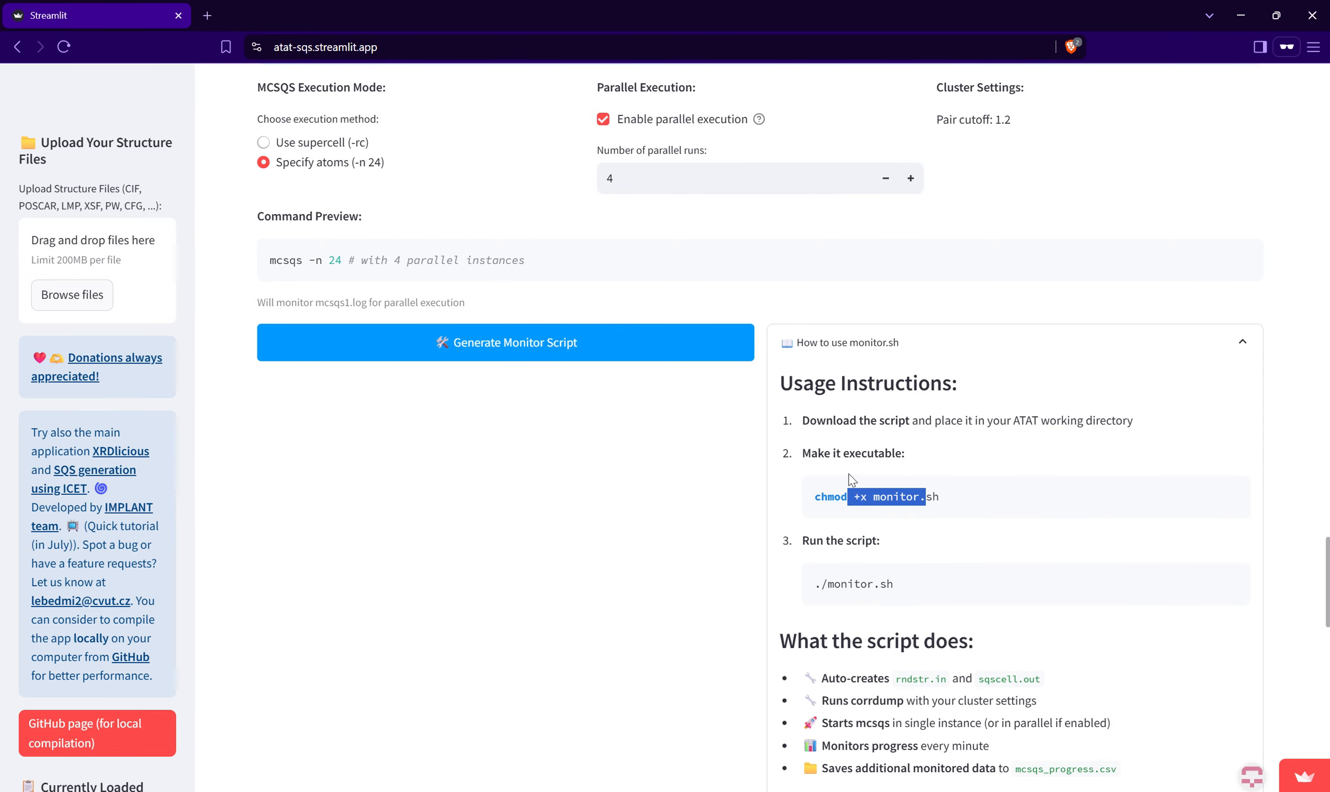
pyautogui.click(852, 484)
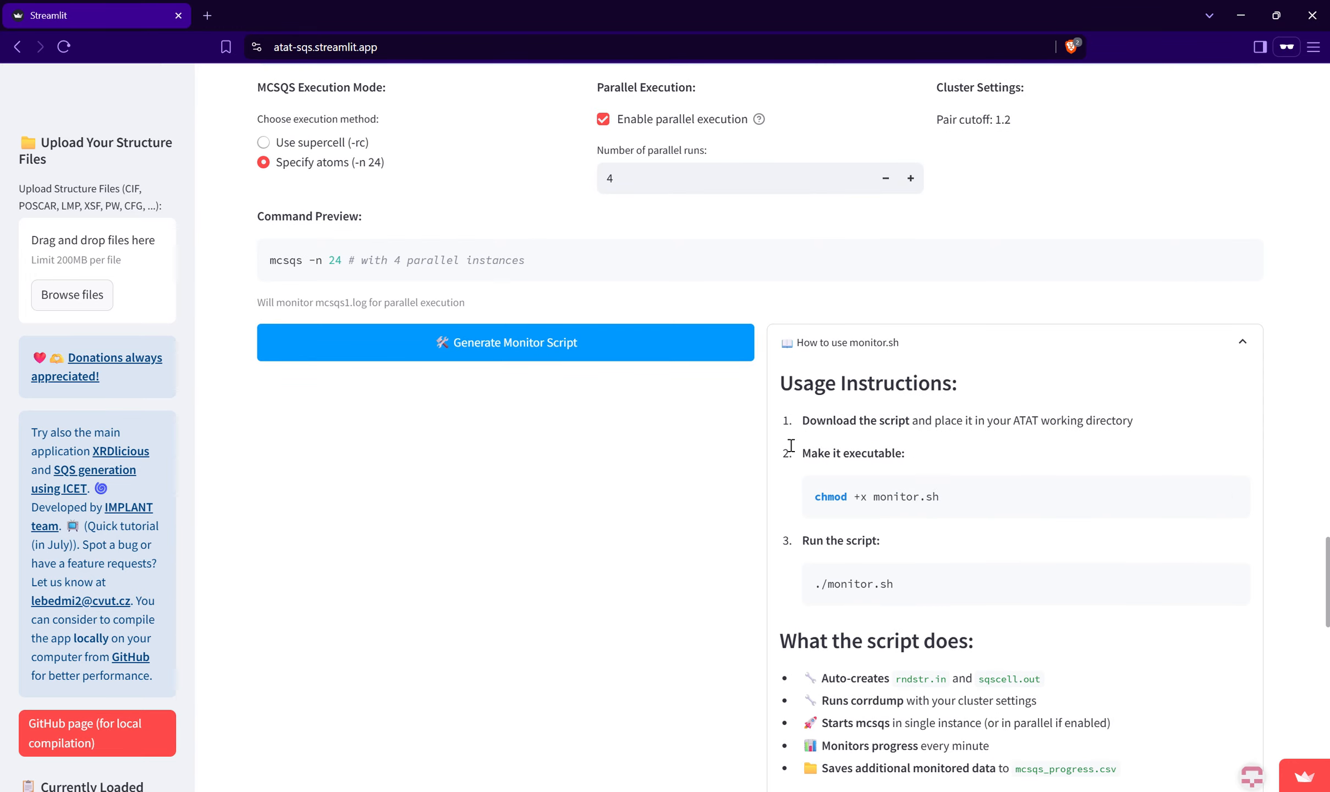
pyautogui.tripleClick(955, 502)
pyautogui.click(896, 473)
pyautogui.moveTo(902, 586); pyautogui.dragTo(813, 584)
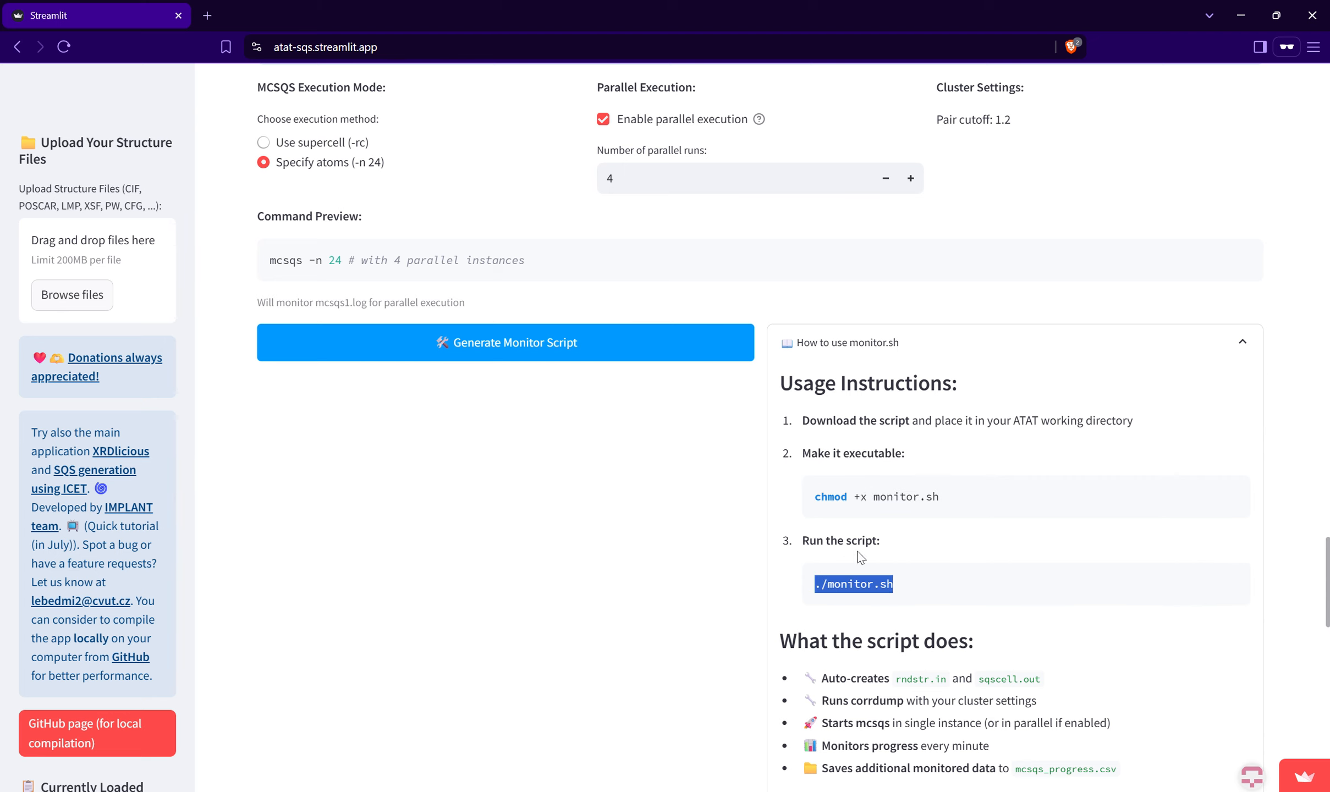
pyautogui.click(868, 541)
pyautogui.scroll(-1, 880, 523)
pyautogui.click(900, 270)
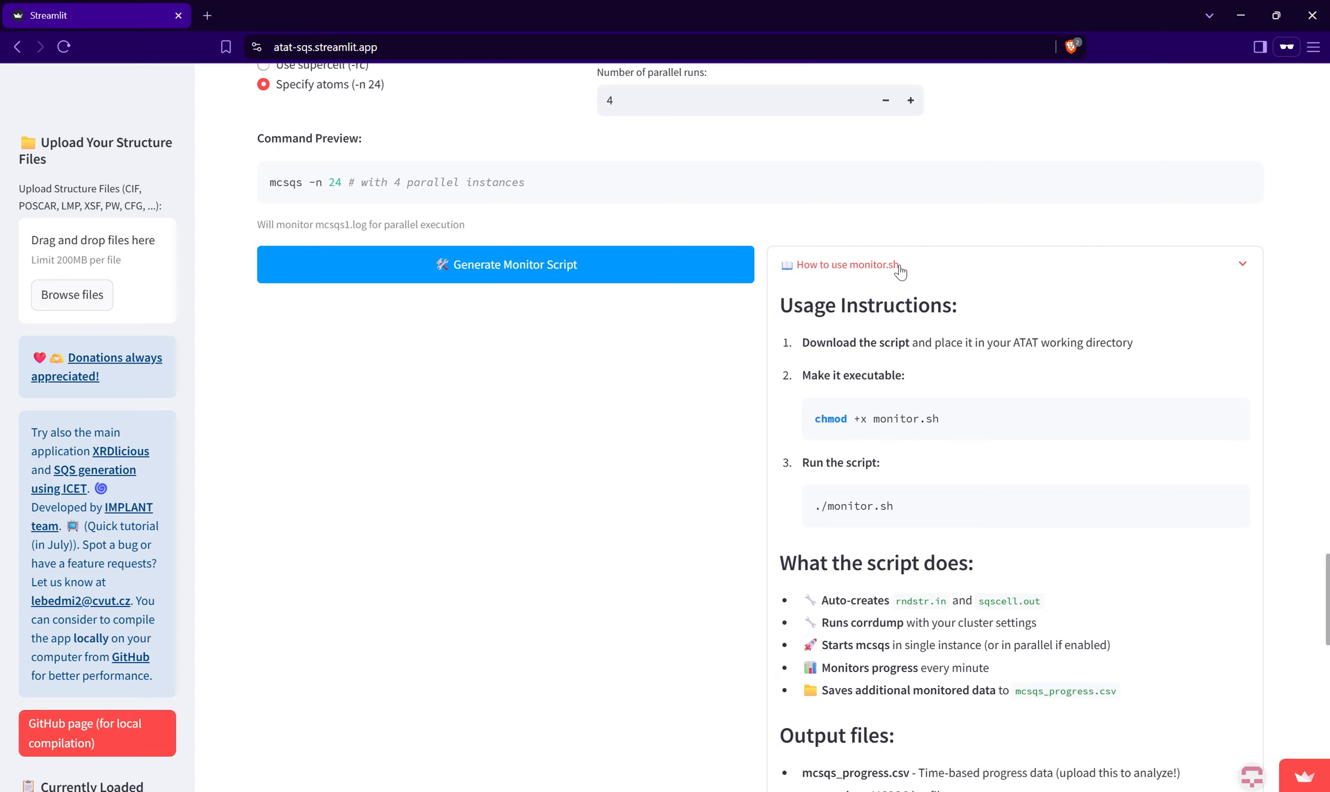
# Step: Generate the monitor script with the Use supercell (-rc) execution method and 5 parallel runs
pyautogui.scroll(4, 704, 396)
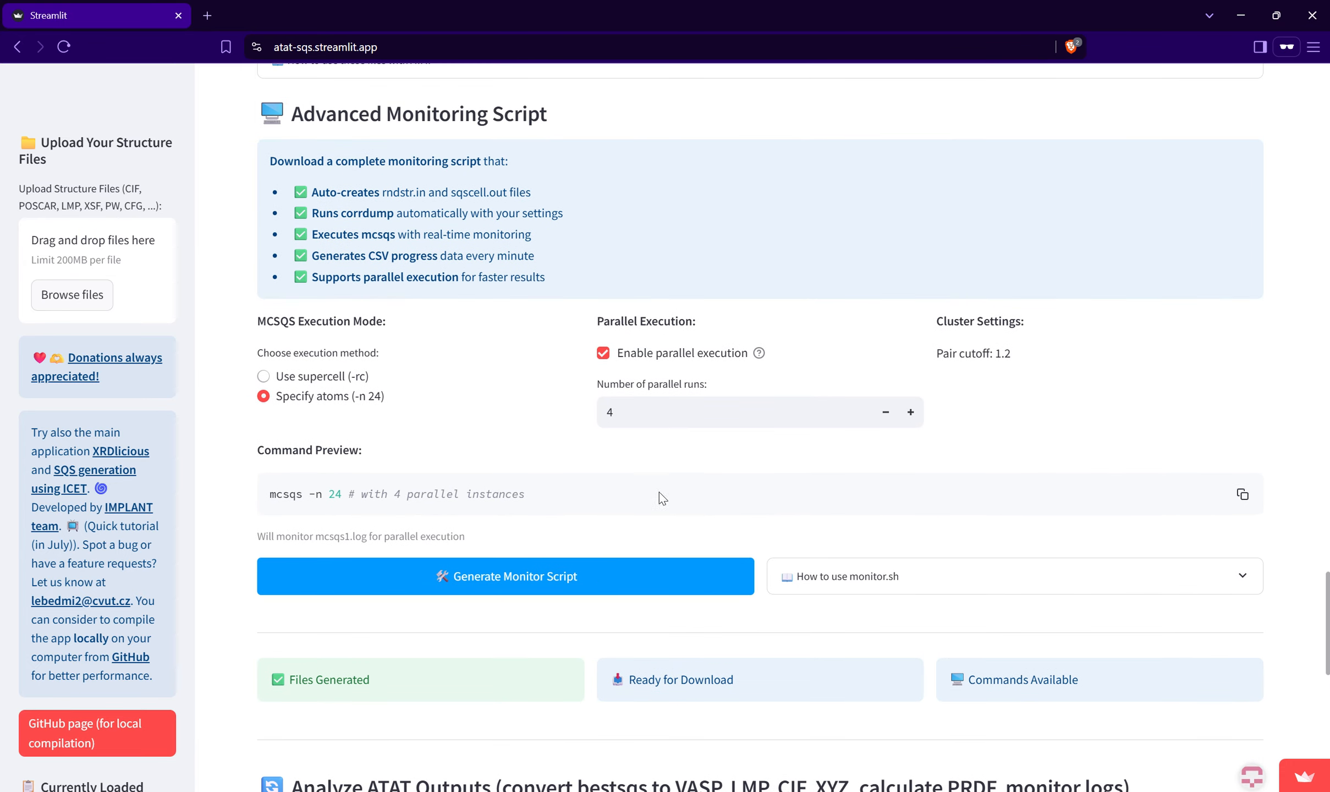
pyautogui.click(318, 377)
pyautogui.click(892, 408)
pyautogui.click(892, 408)
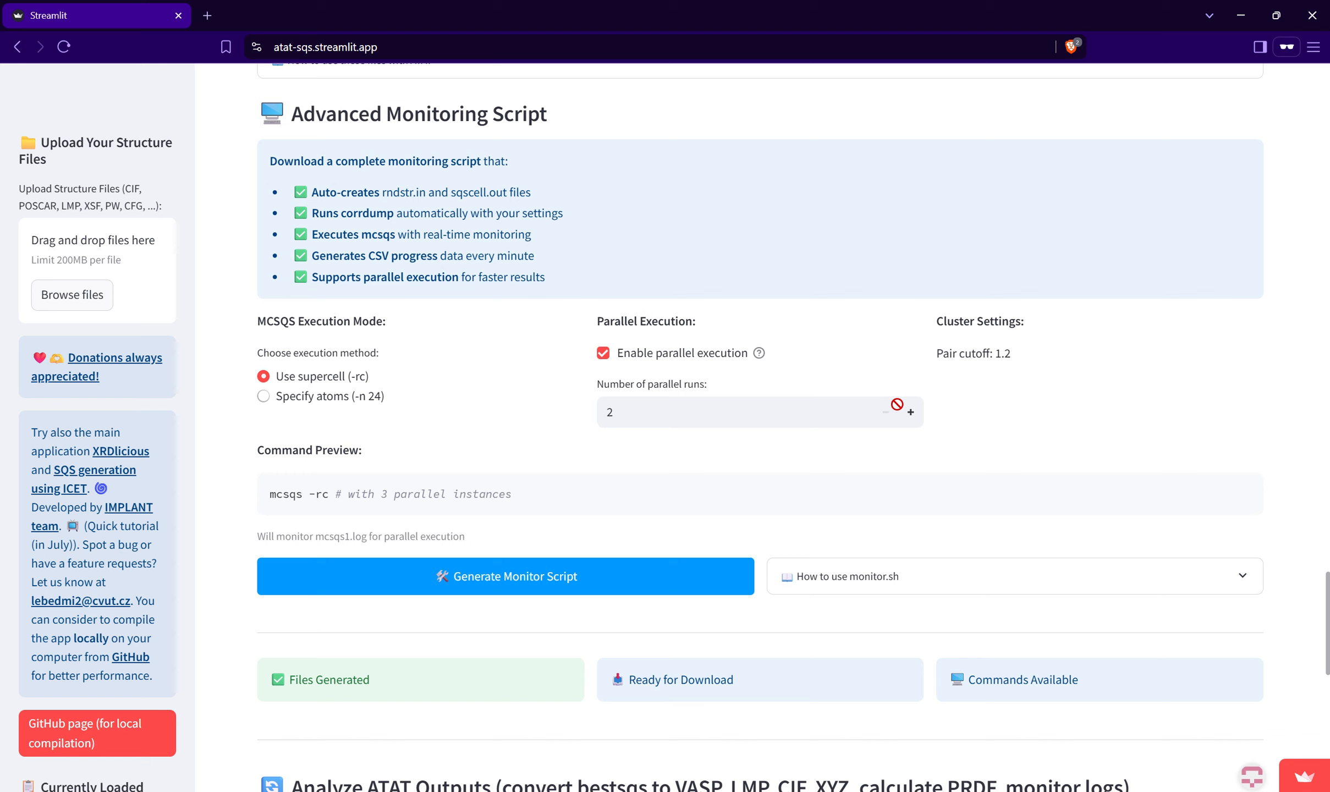
pyautogui.click(911, 412)
pyautogui.click(910, 412)
pyautogui.click(910, 412)
pyautogui.click(654, 400)
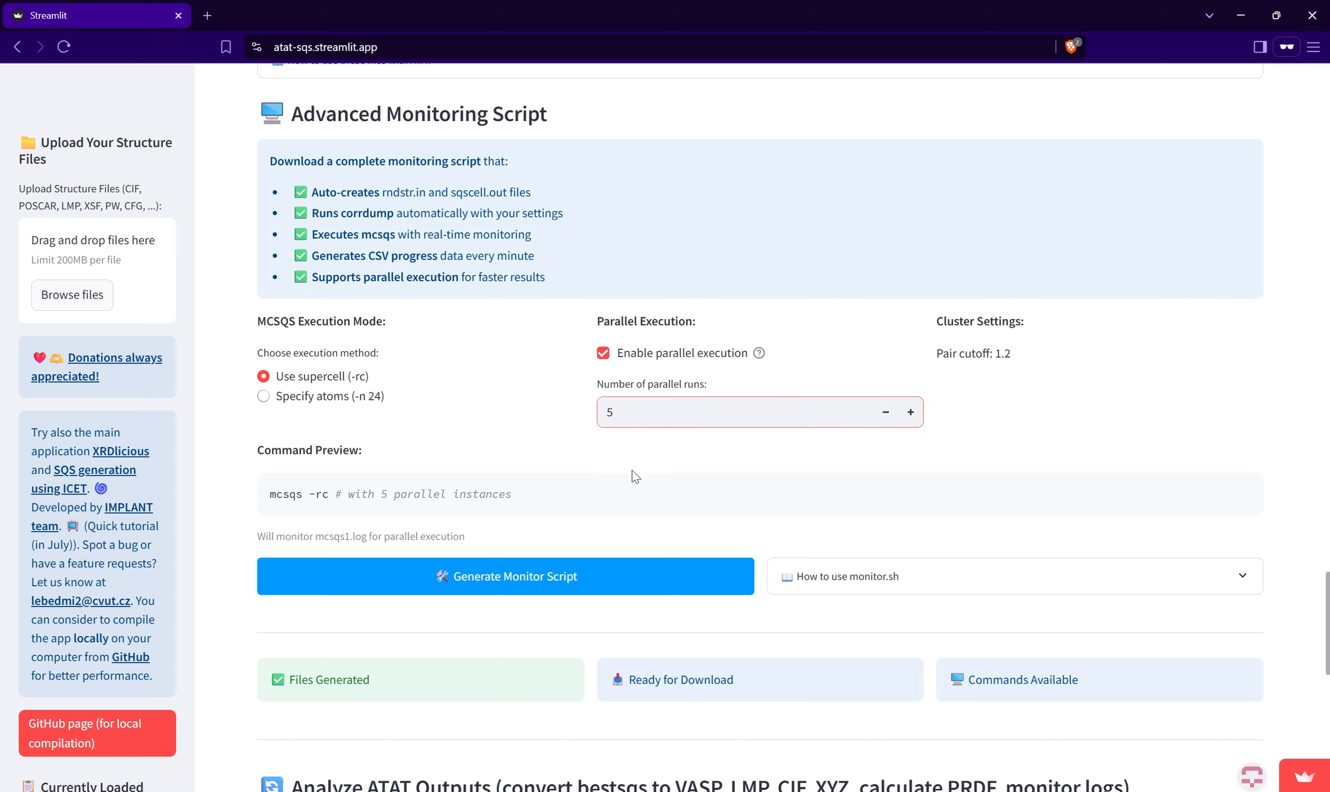
pyautogui.click(485, 587)
pyautogui.scroll(-3, 445, 501)
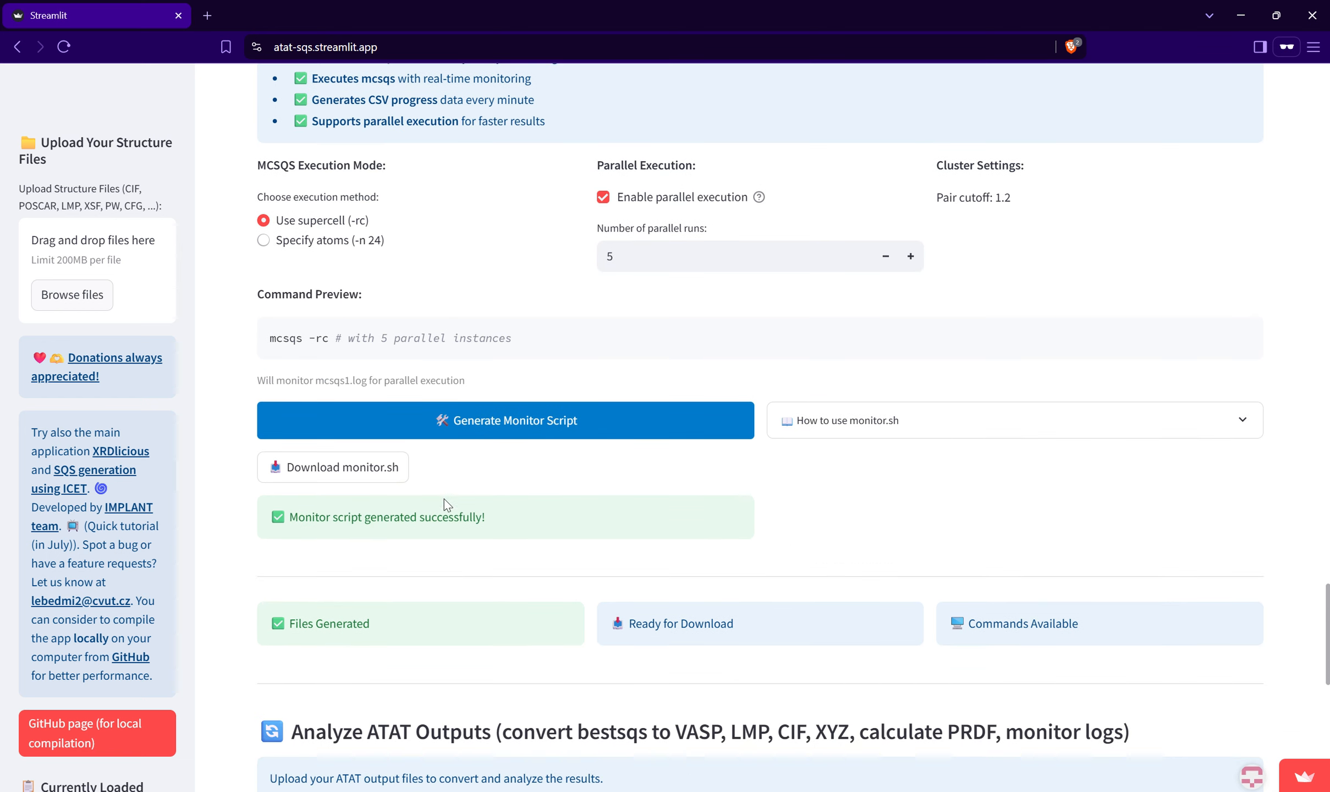
# Step: Download the generated monitor script and save it as monitor_example.sh in the Downloads folder
pyautogui.click(366, 468)
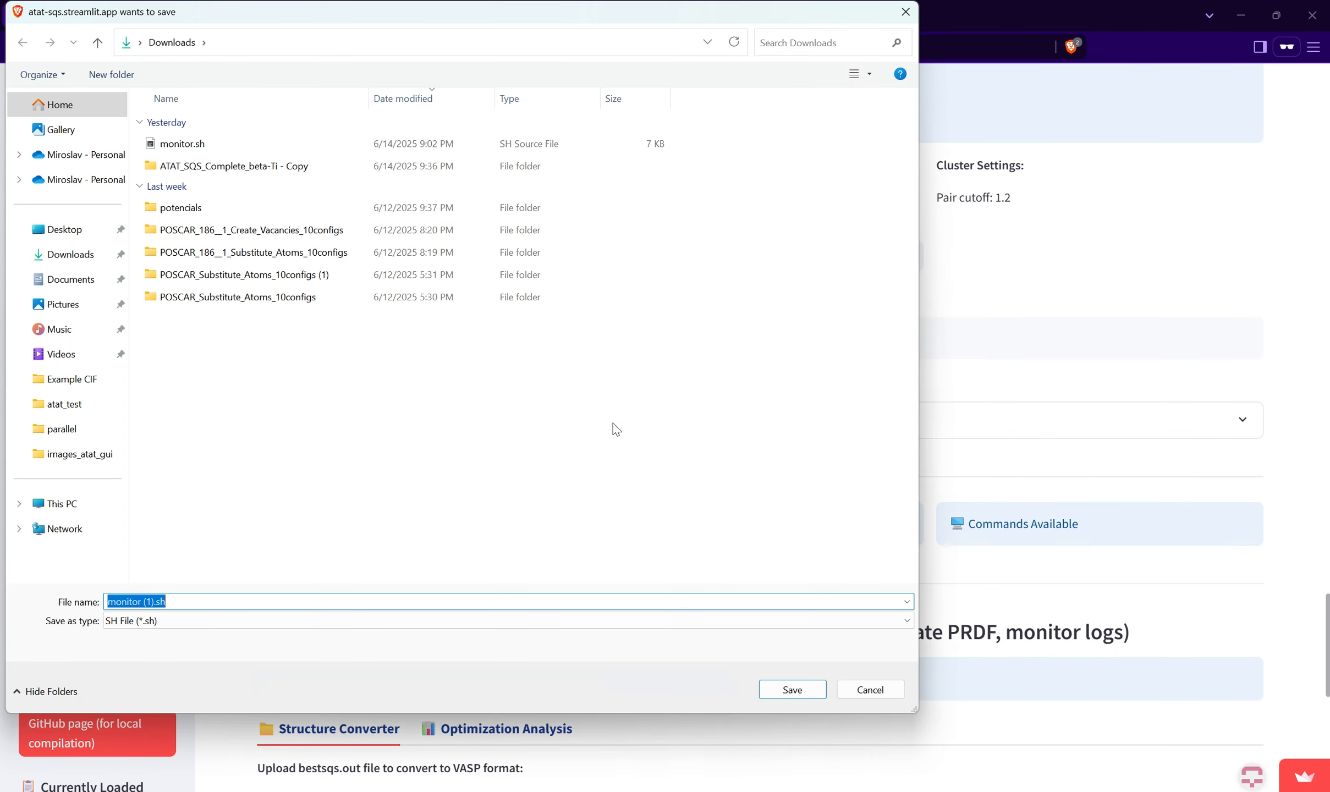
pyautogui.click(149, 602)
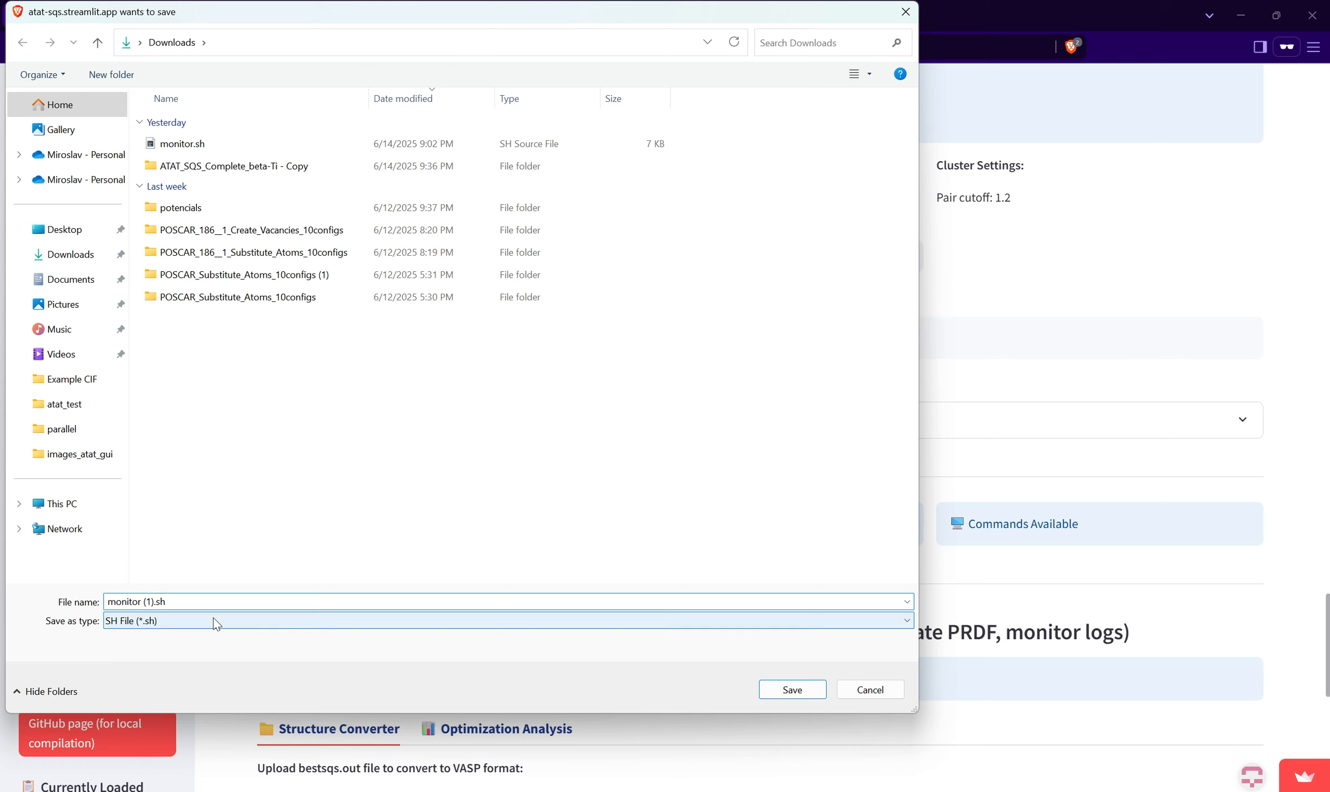
pyautogui.press('BackSpace')
pyautogui.press('BackSpace')
pyautogui.press('BackSpace')
pyautogui.press('BackSpace')
pyautogui.write('_2')
pyautogui.press('BackSpace')
pyautogui.write('example')
pyautogui.press('Return')
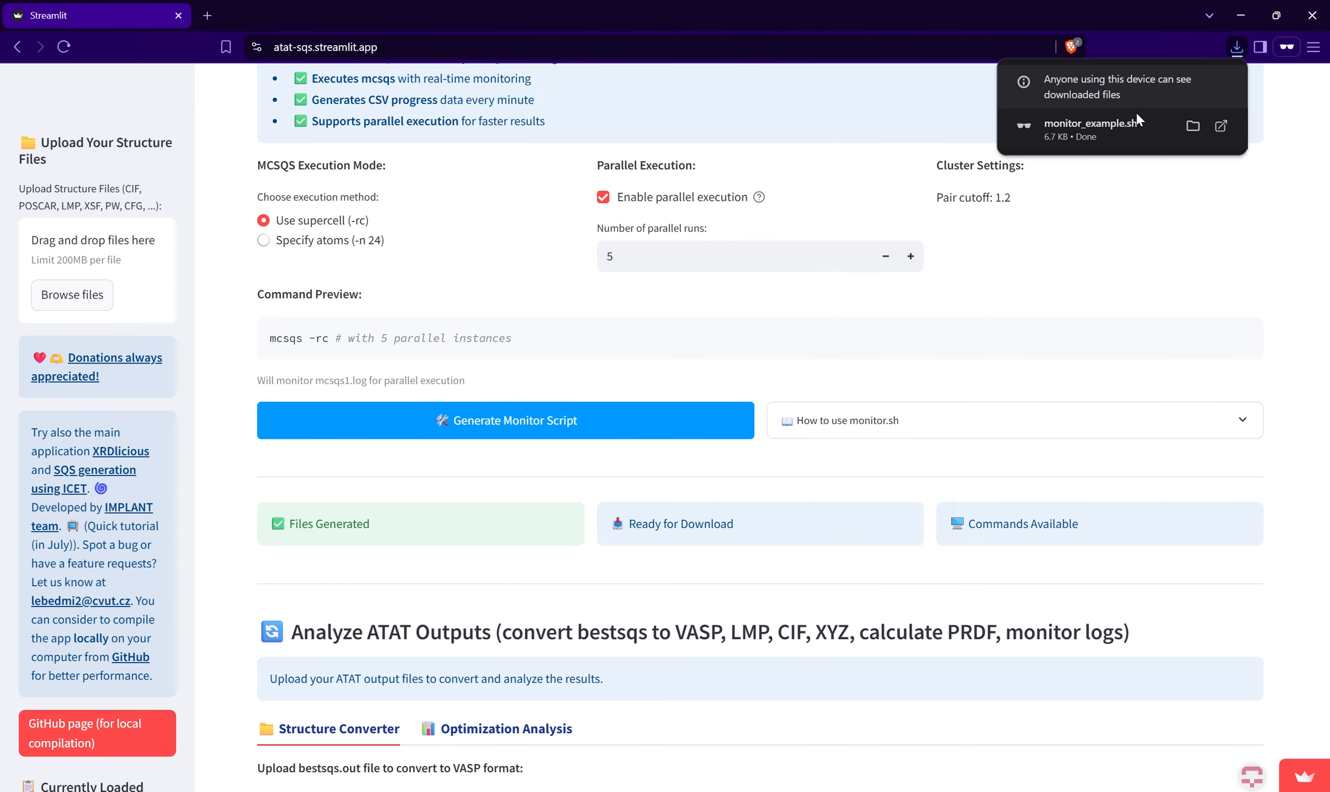
# Step: Show the downloaded monitor_example.sh in its folder and copy the file
pyautogui.click(1191, 126)
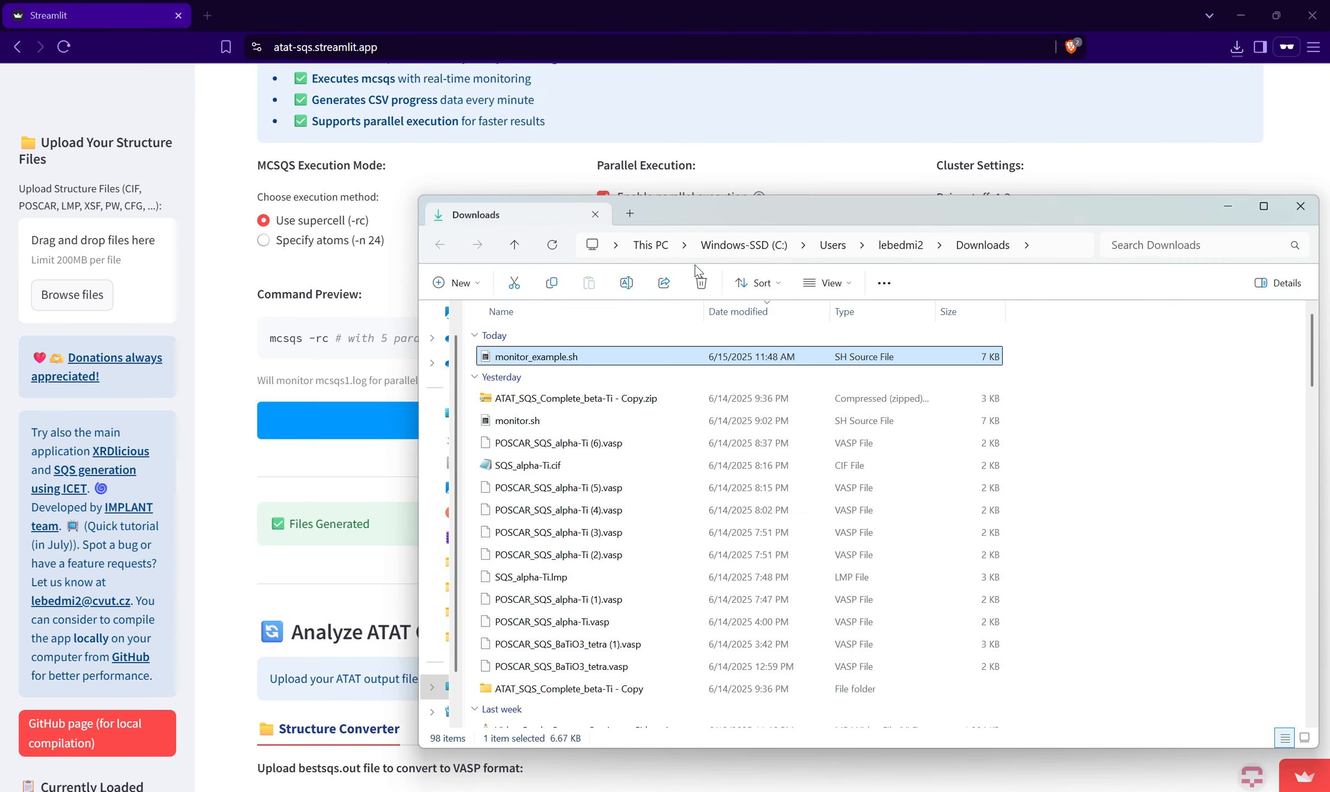
pyautogui.click(593, 397)
pyautogui.click(593, 355)
pyautogui.hotkey('ctrl', 'c')
# Step: Create a folder named example_bash inside the Example_video folder and paste monitor_example.sh into it
pyautogui.moveTo(633, 791)
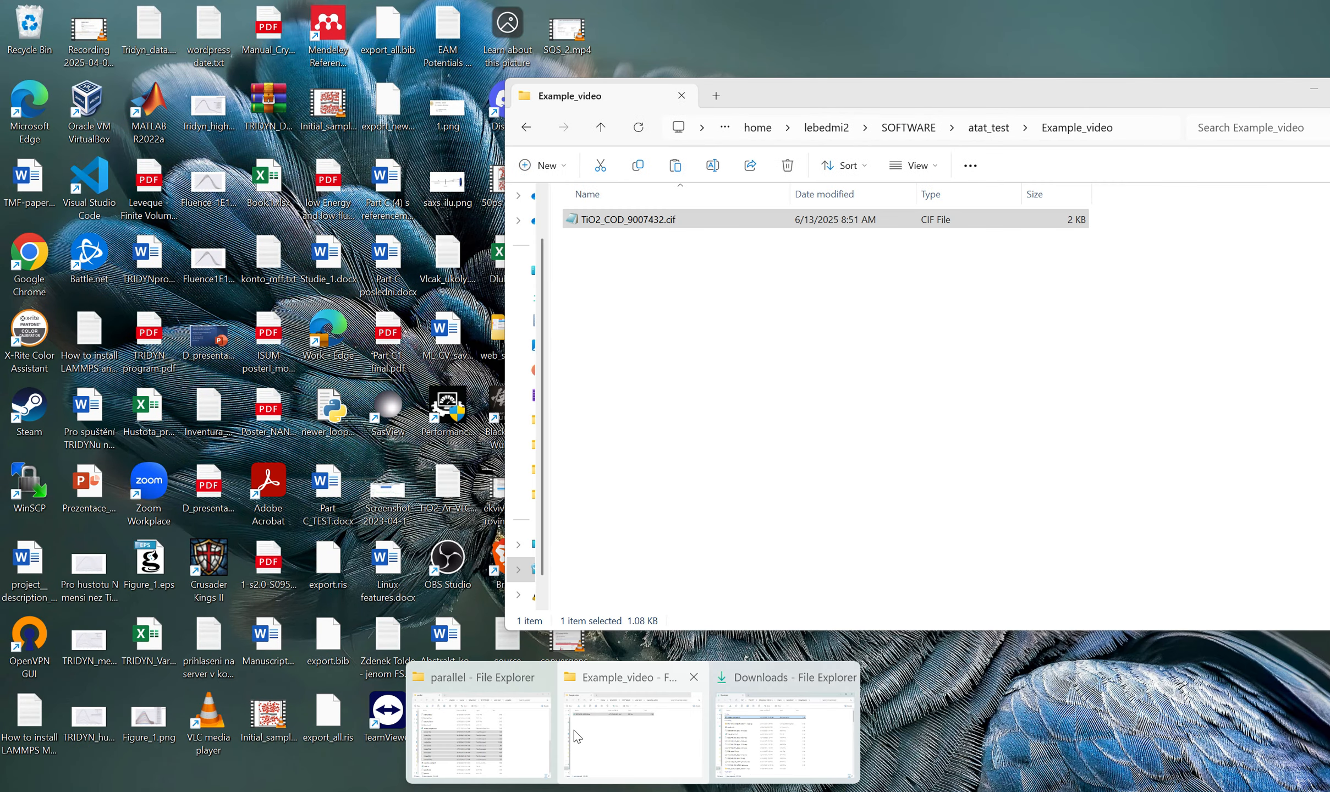
pyautogui.click(574, 729)
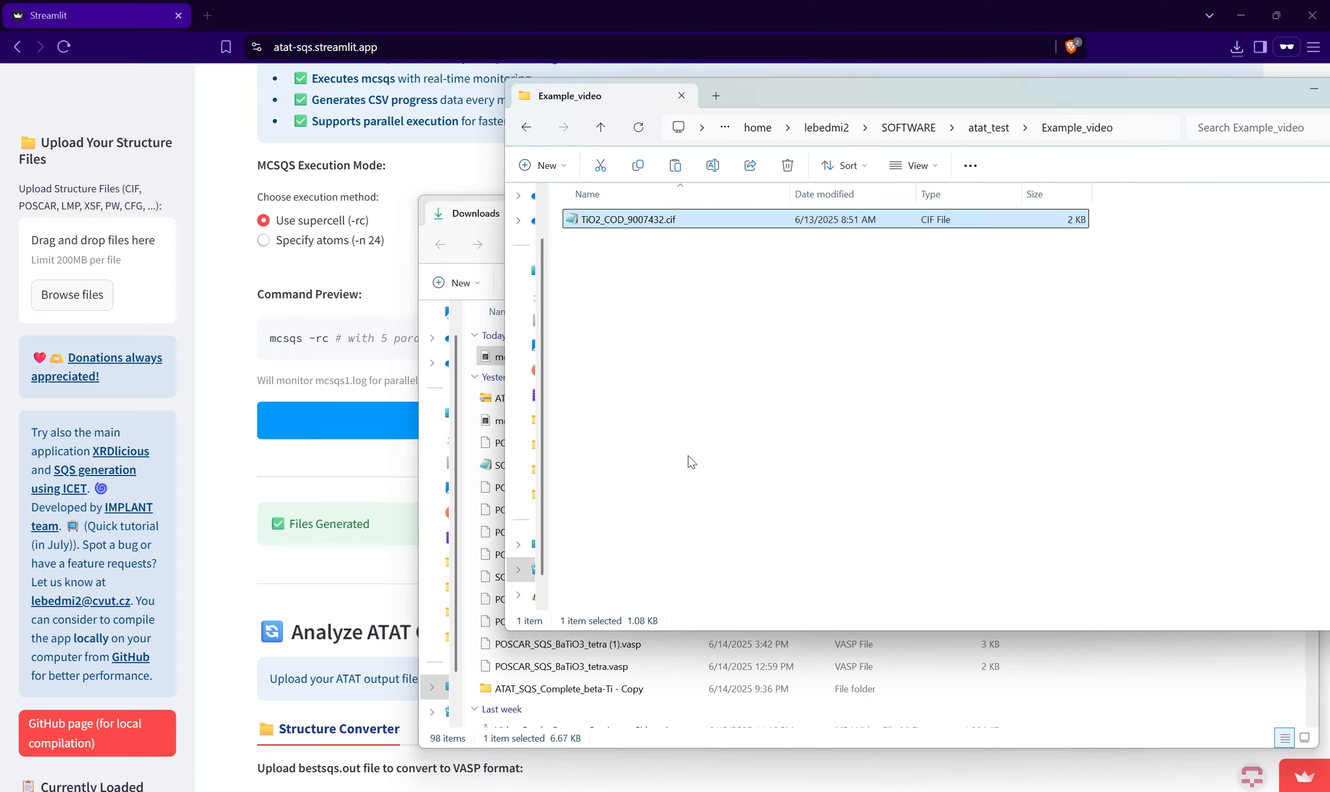
pyautogui.click(1156, 118)
pyautogui.press('Return')
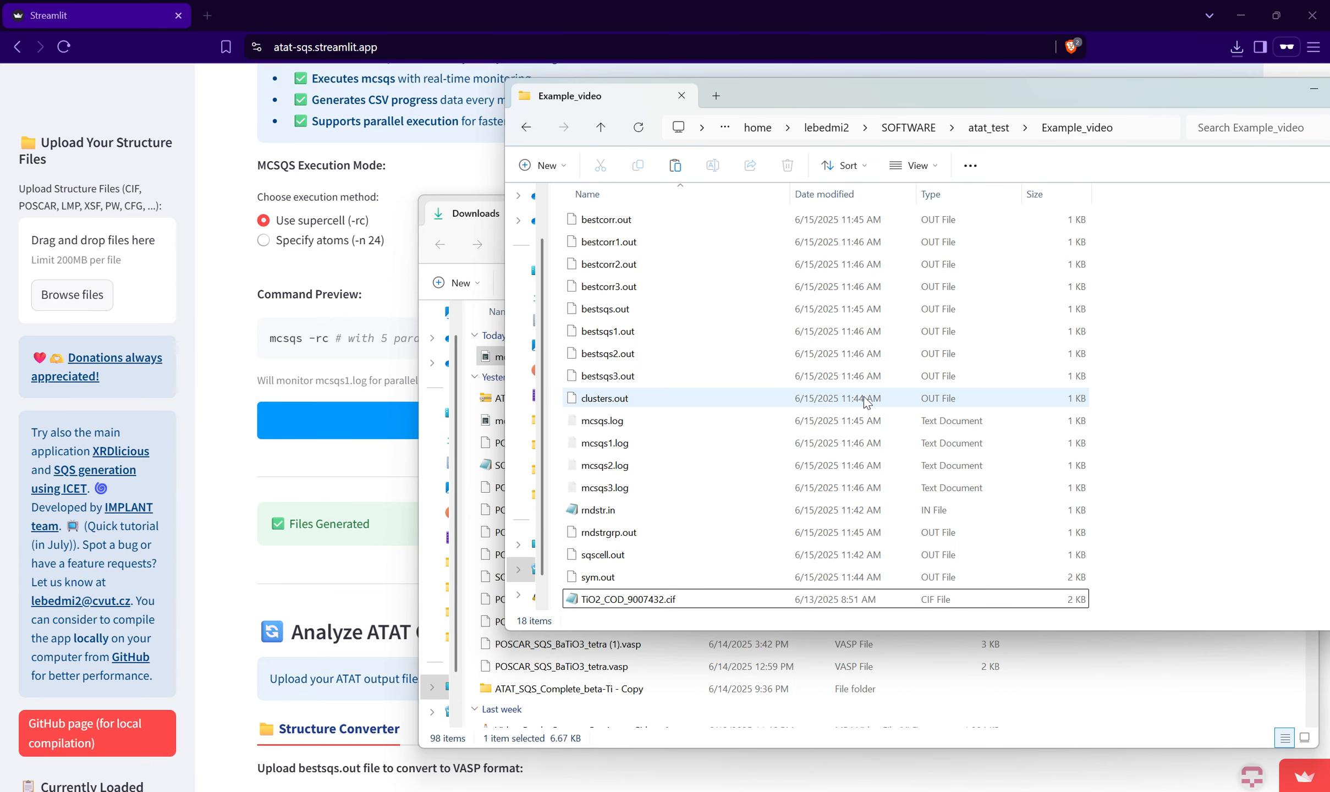
pyautogui.rightClick(1167, 294)
pyautogui.moveTo(1078, 434)
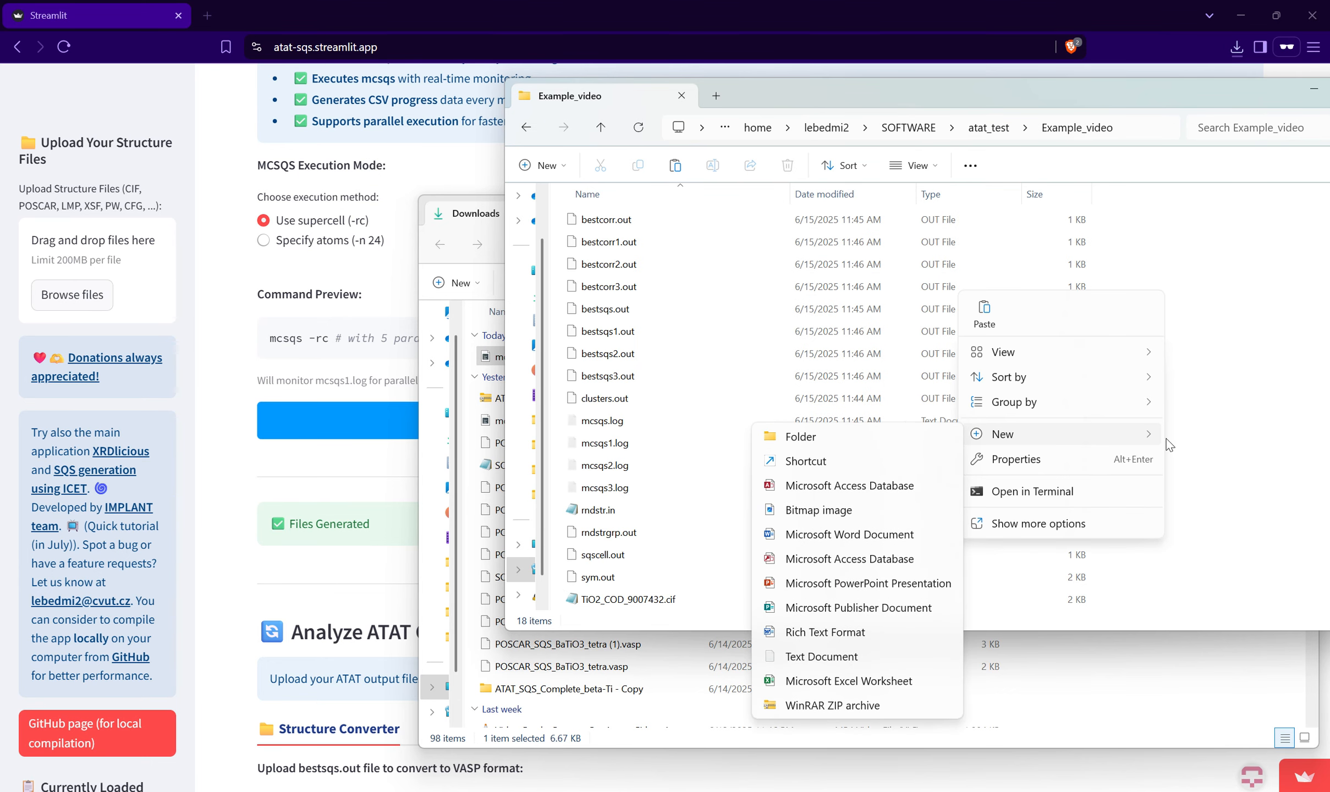
pyautogui.click(900, 437)
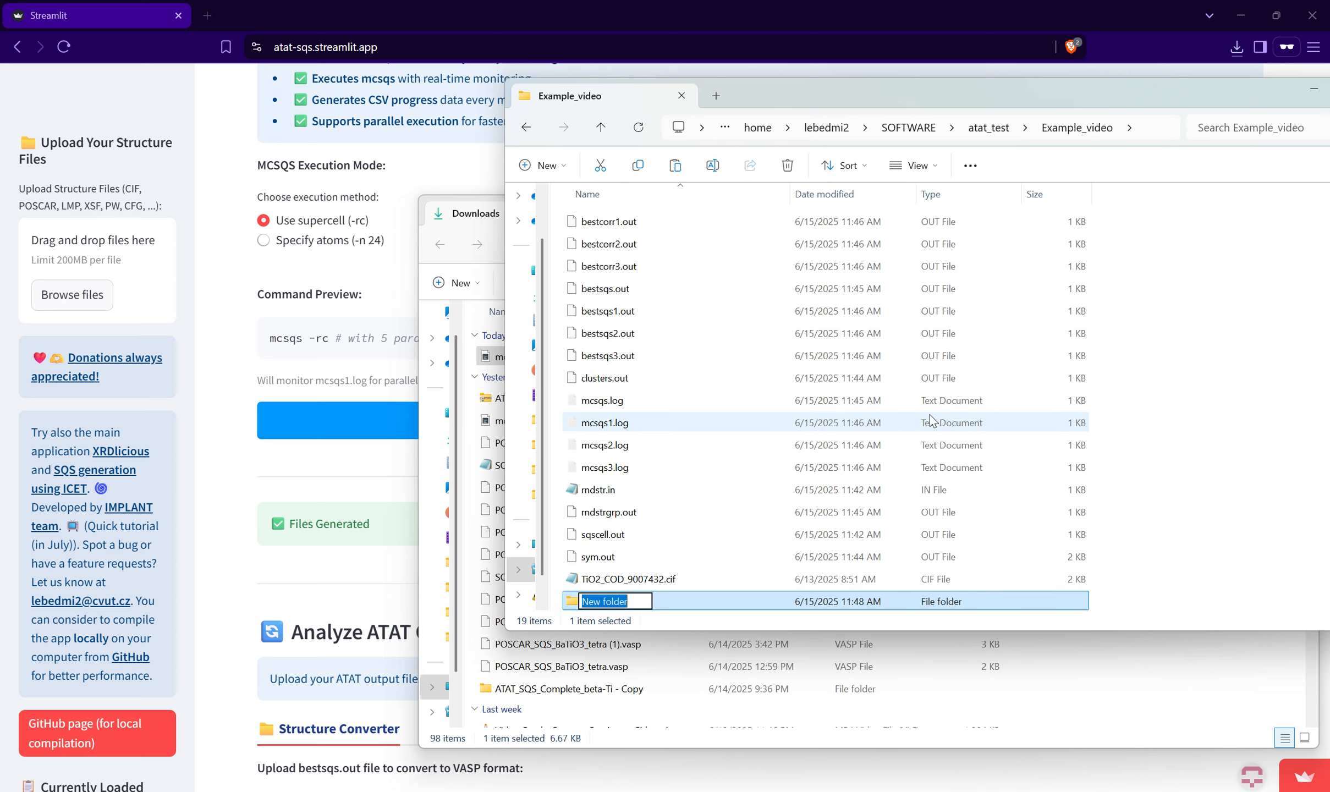
pyautogui.write('exaple_')
pyautogui.press('BackSpace')
pyautogui.press('BackSpace')
pyautogui.press('BackSpace')
pyautogui.press('BackSpace')
pyautogui.write('mple_bash')
pyautogui.press('Return')
pyautogui.press('Return')
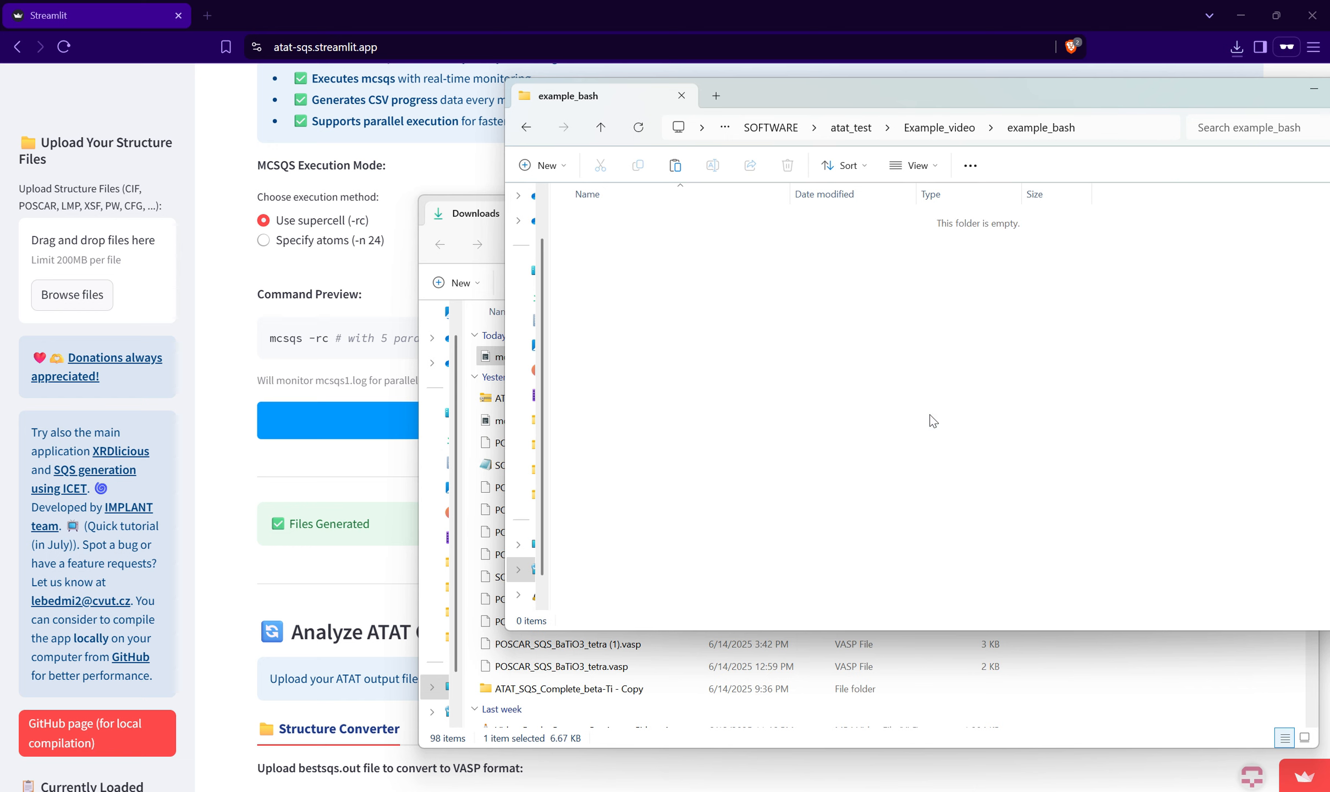
pyautogui.hotkey('ctrl', 'v')
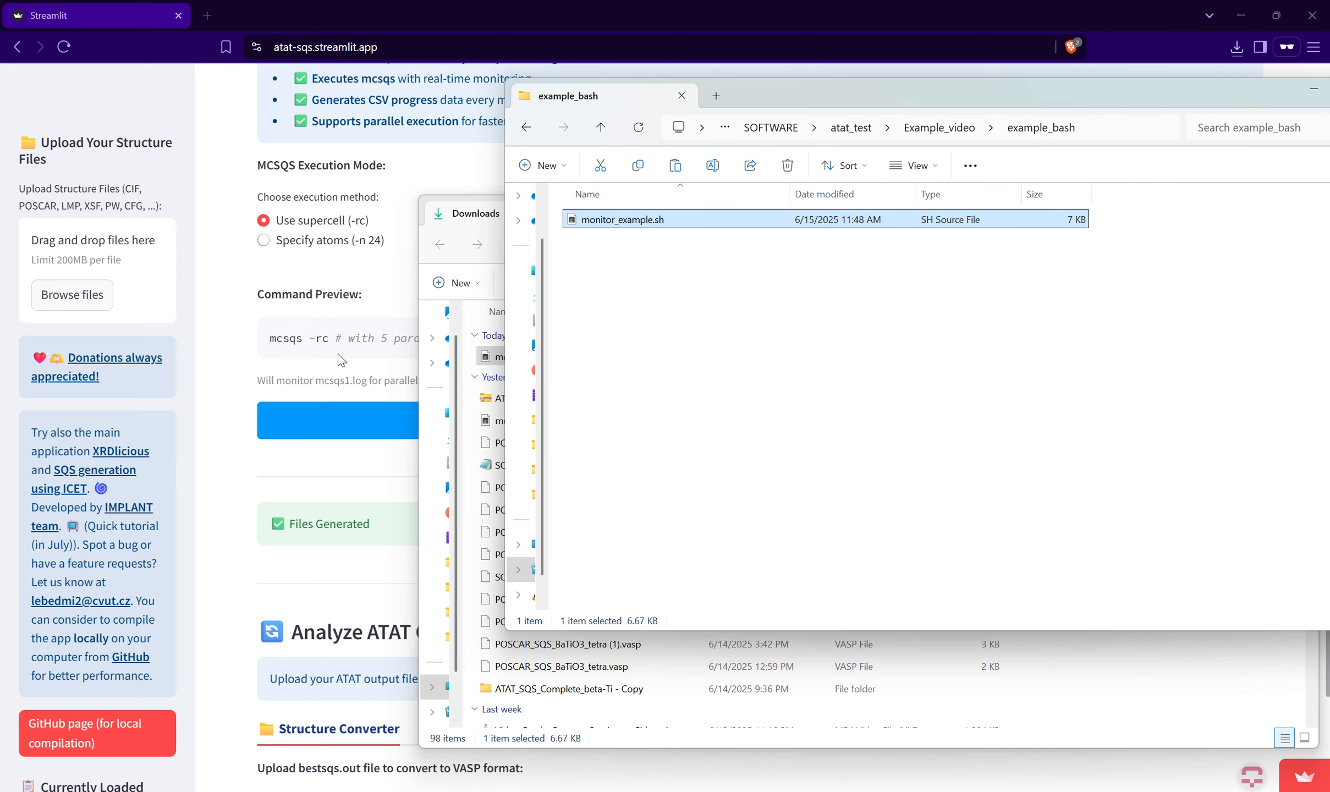
# Step: Switch to the Ubuntu terminal, list the Example_video files, change into example_bash and list its contents
pyautogui.click(817, 791)
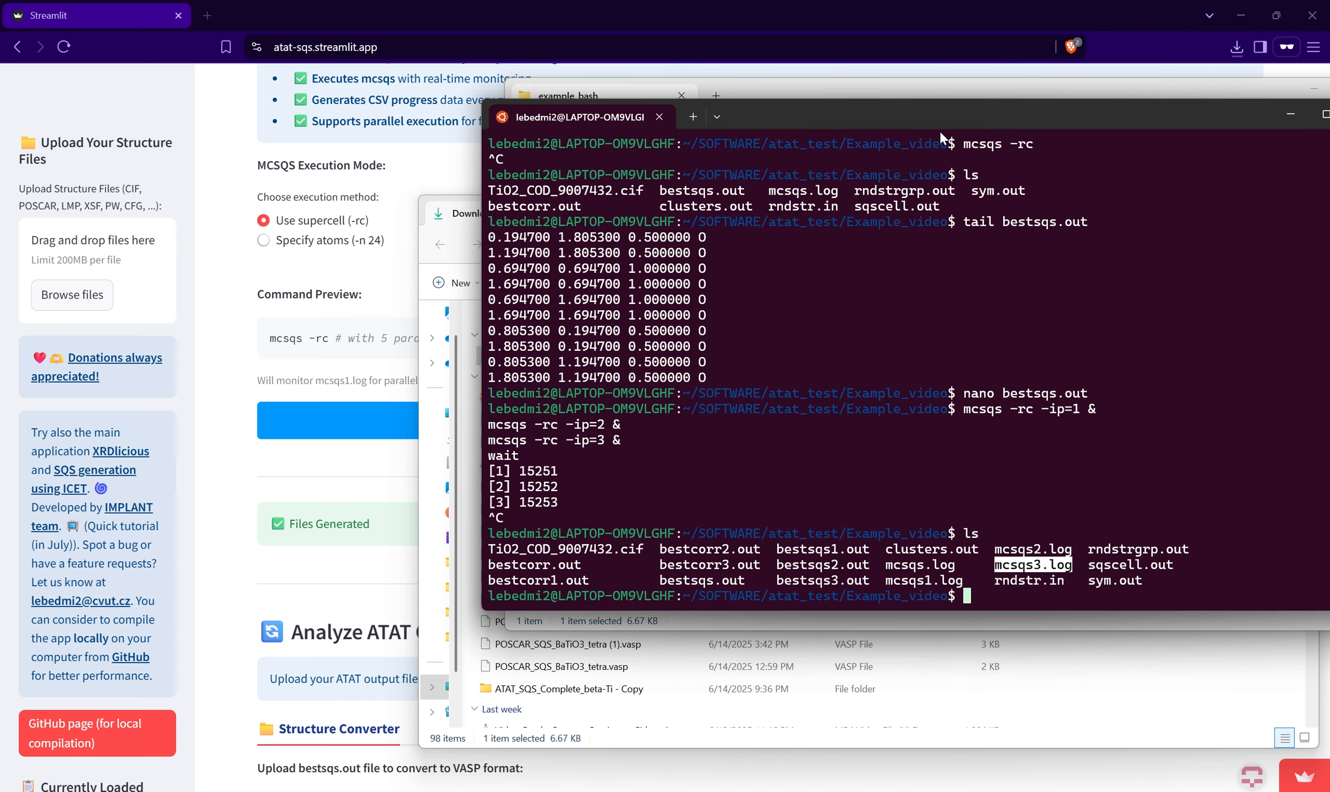
pyautogui.moveTo(939, 129); pyautogui.dragTo(808, 128)
pyautogui.write('ls')
pyautogui.press('Return')
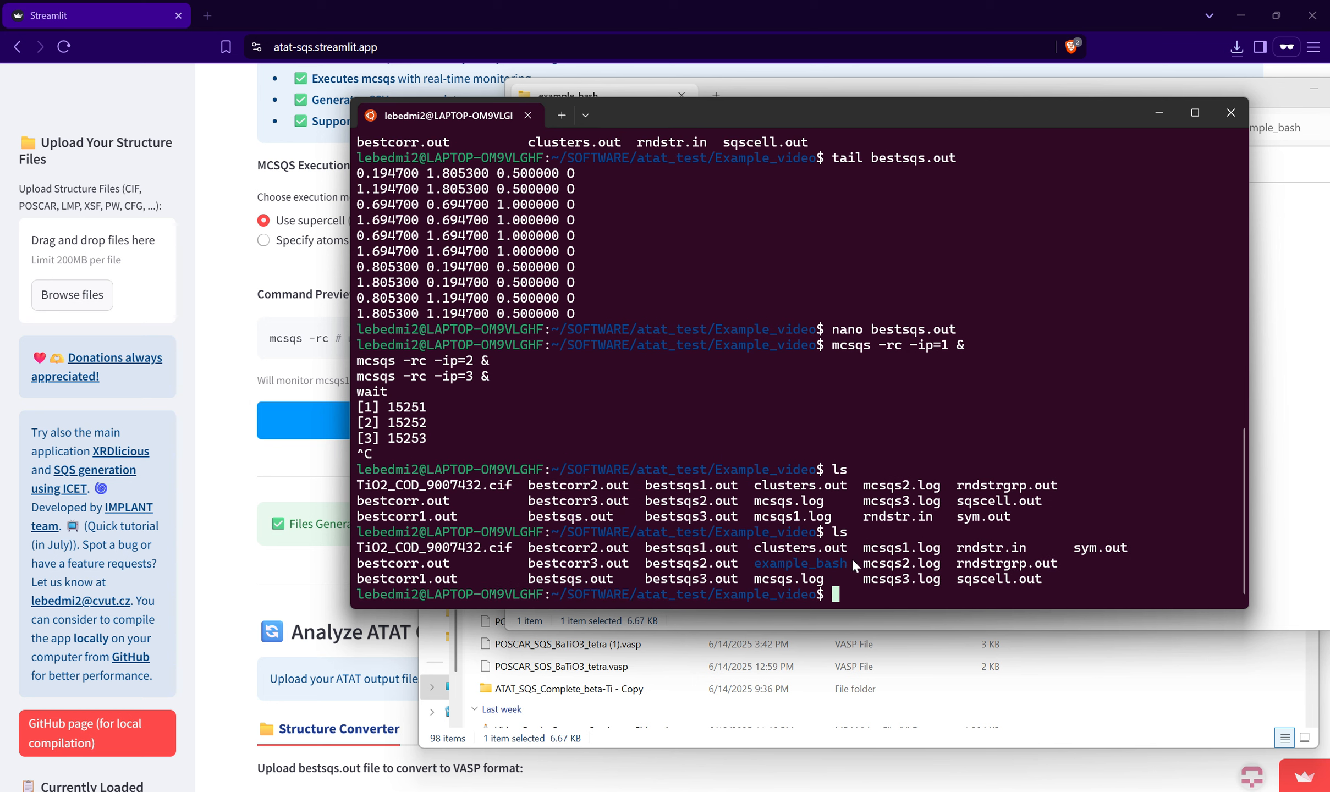
pyautogui.moveTo(854, 561); pyautogui.dragTo(754, 562)
pyautogui.hotkey('ctrl', 'c')
pyautogui.write('cd e')
pyautogui.press('Tab')
pyautogui.press('Return')
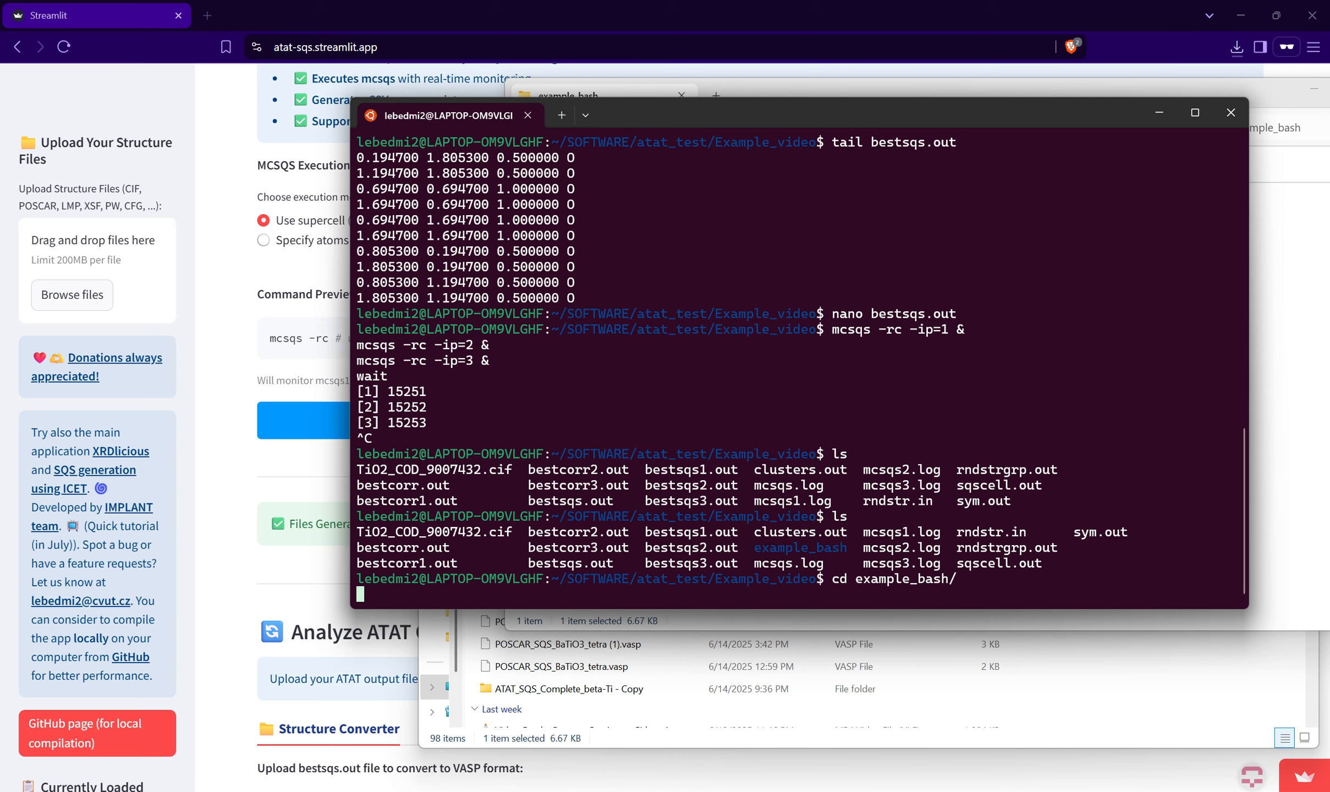
pyautogui.write('ls')
pyautogui.press('Return')
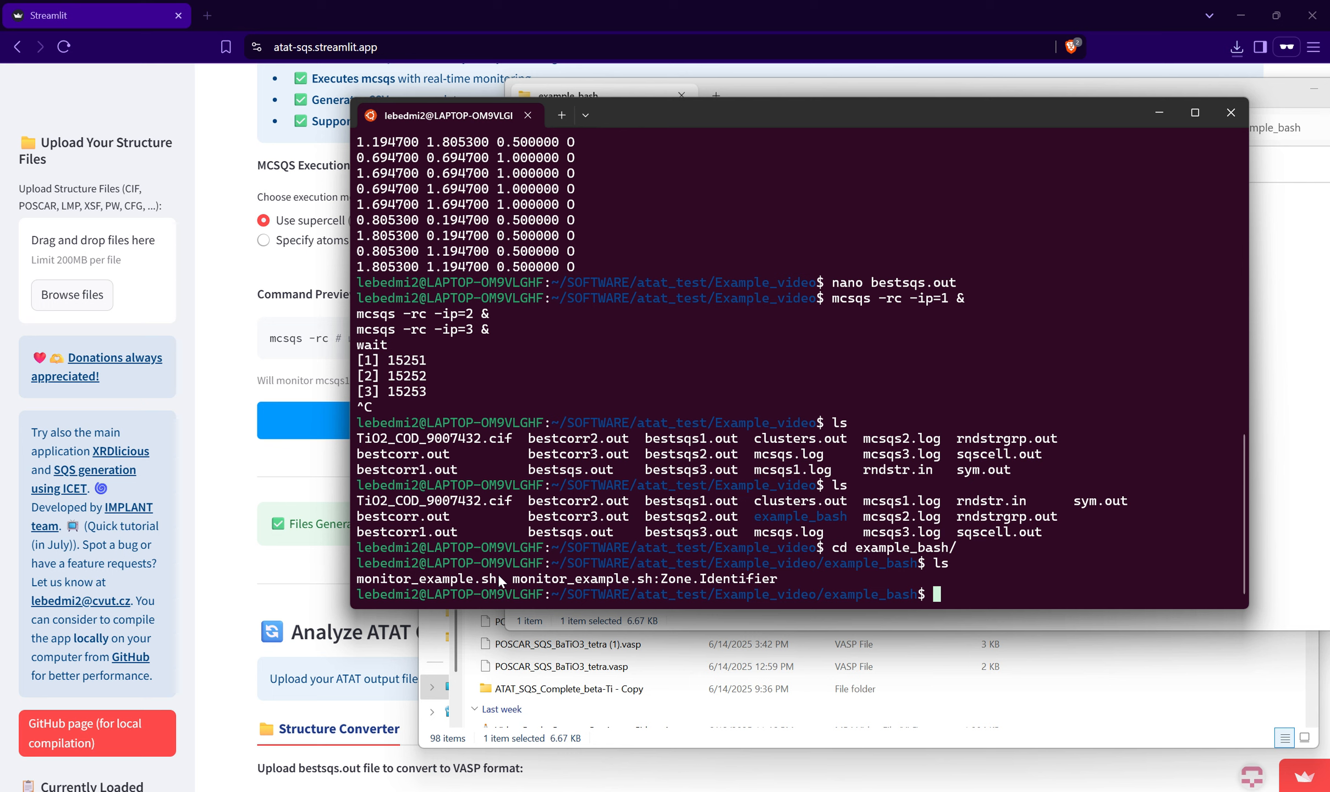
# Step: Make the script executable with sudo chmod +x monitor_example.sh, entering the sudo password, and list the folder's files
pyautogui.moveTo(500, 582); pyautogui.dragTo(366, 583)
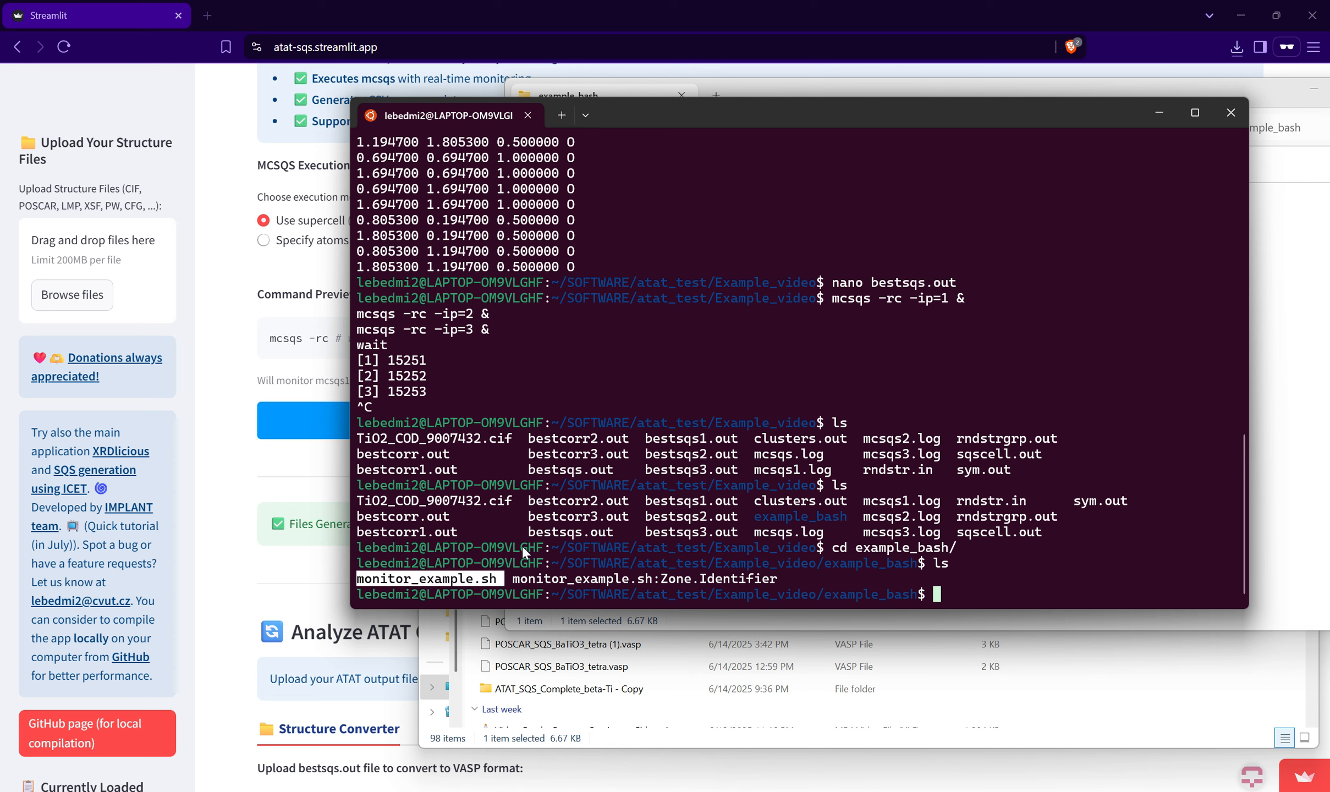
pyautogui.hotkey('ctrl', 'c')
pyautogui.write('sudo chmod +x')
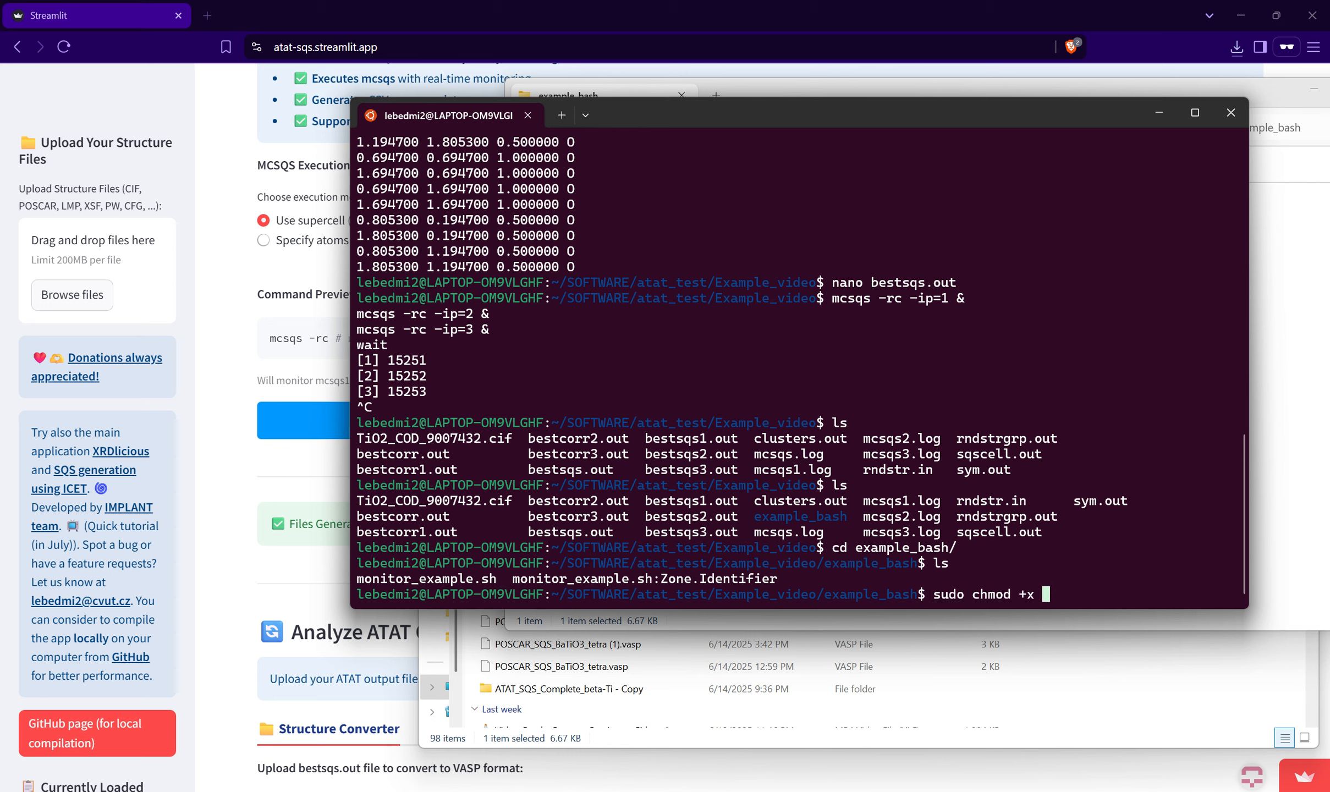
pyautogui.hotkey('ctrl', 'v')
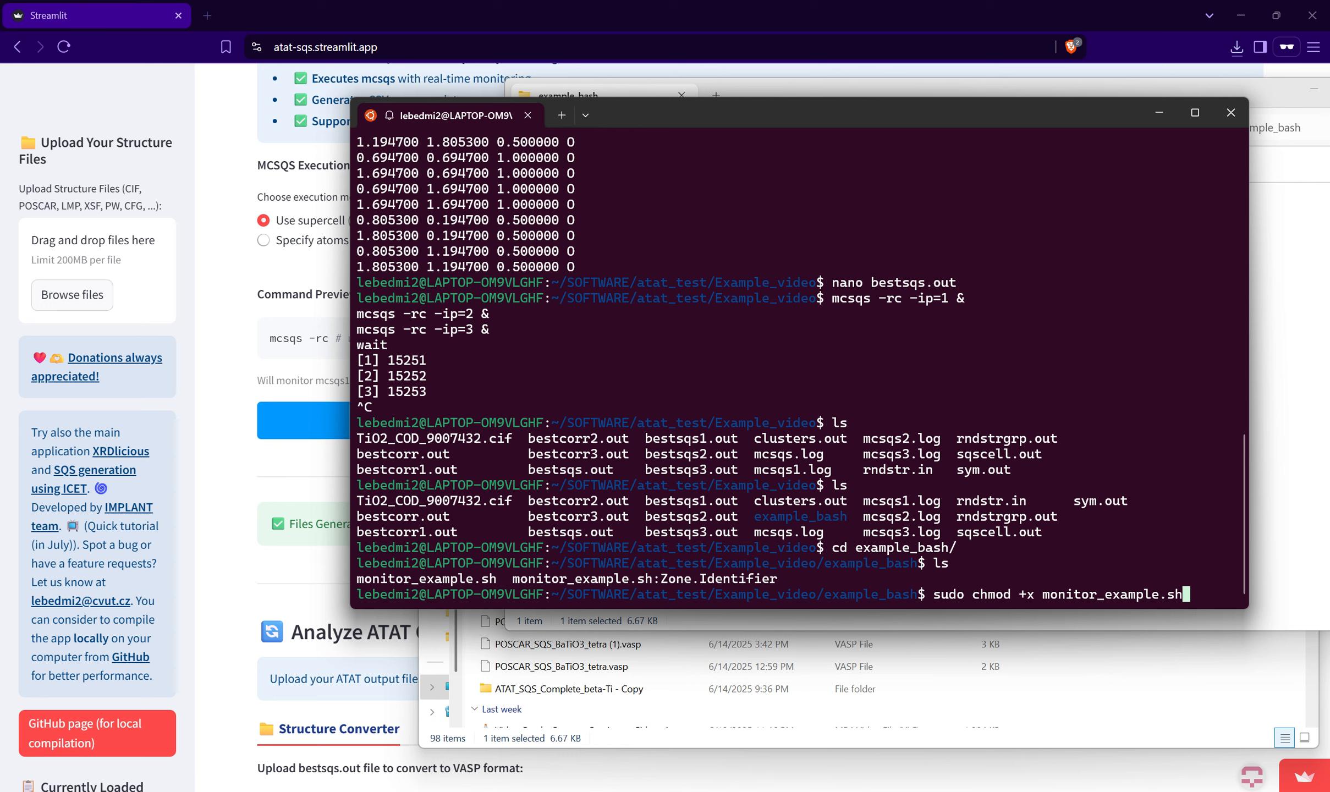
pyautogui.press('Return')
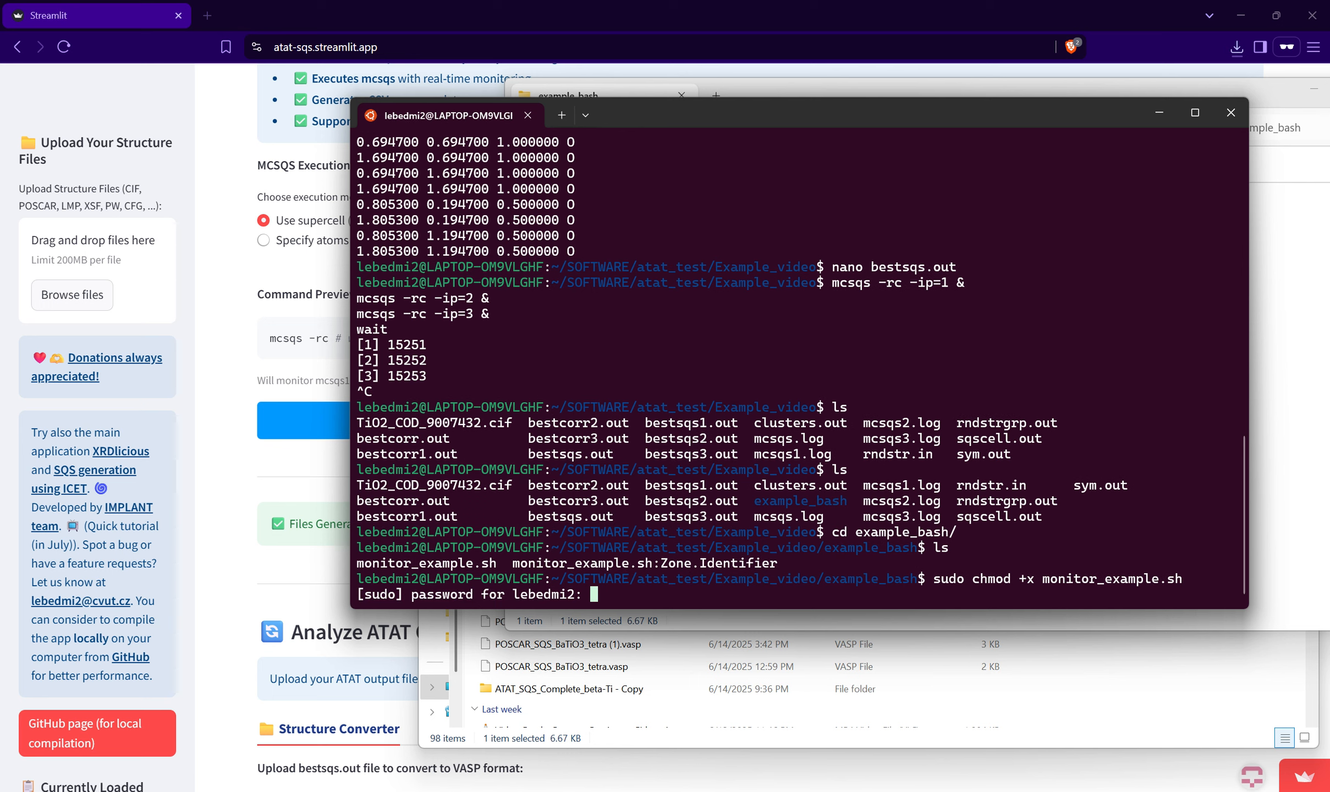
pyautogui.press('Return')
pyautogui.press('XF86AudioLowerVolume')
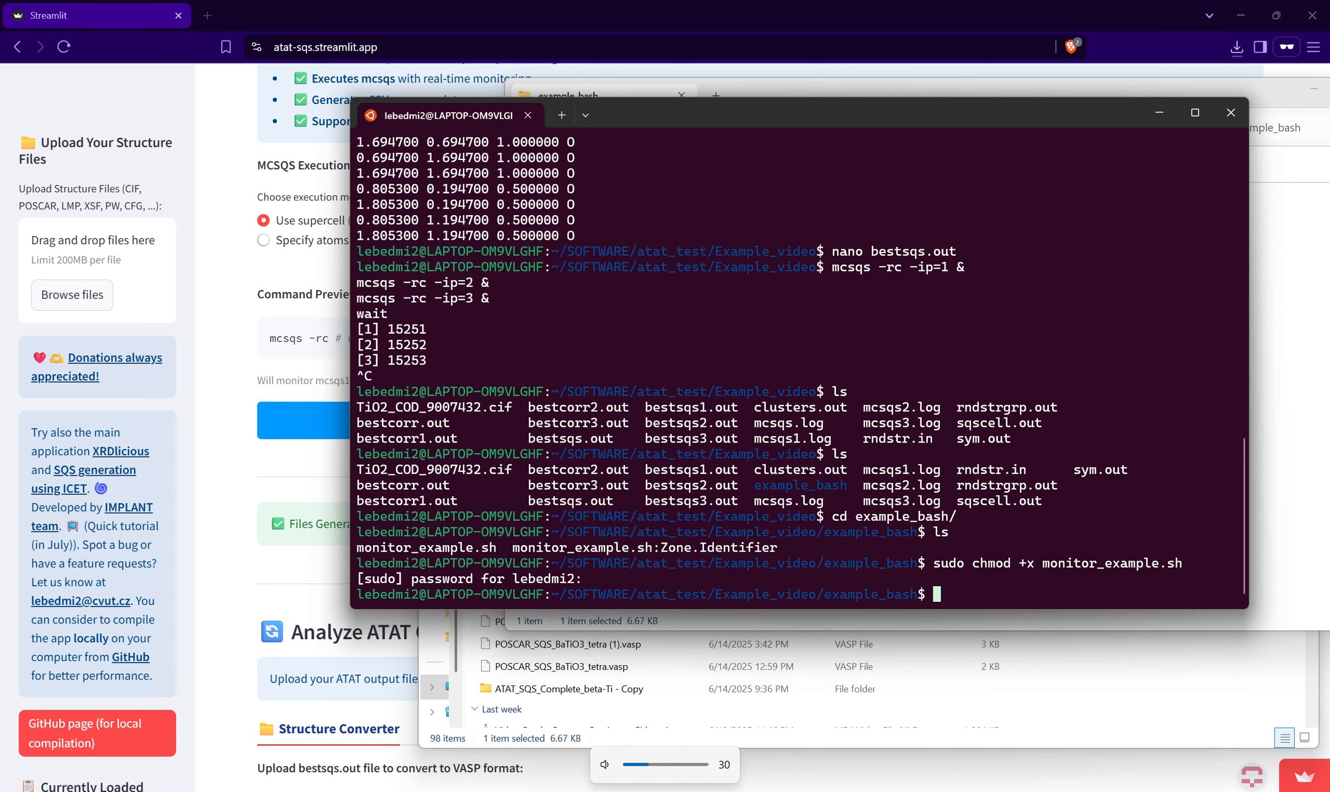
pyautogui.write('ls')
pyautogui.press('Return')
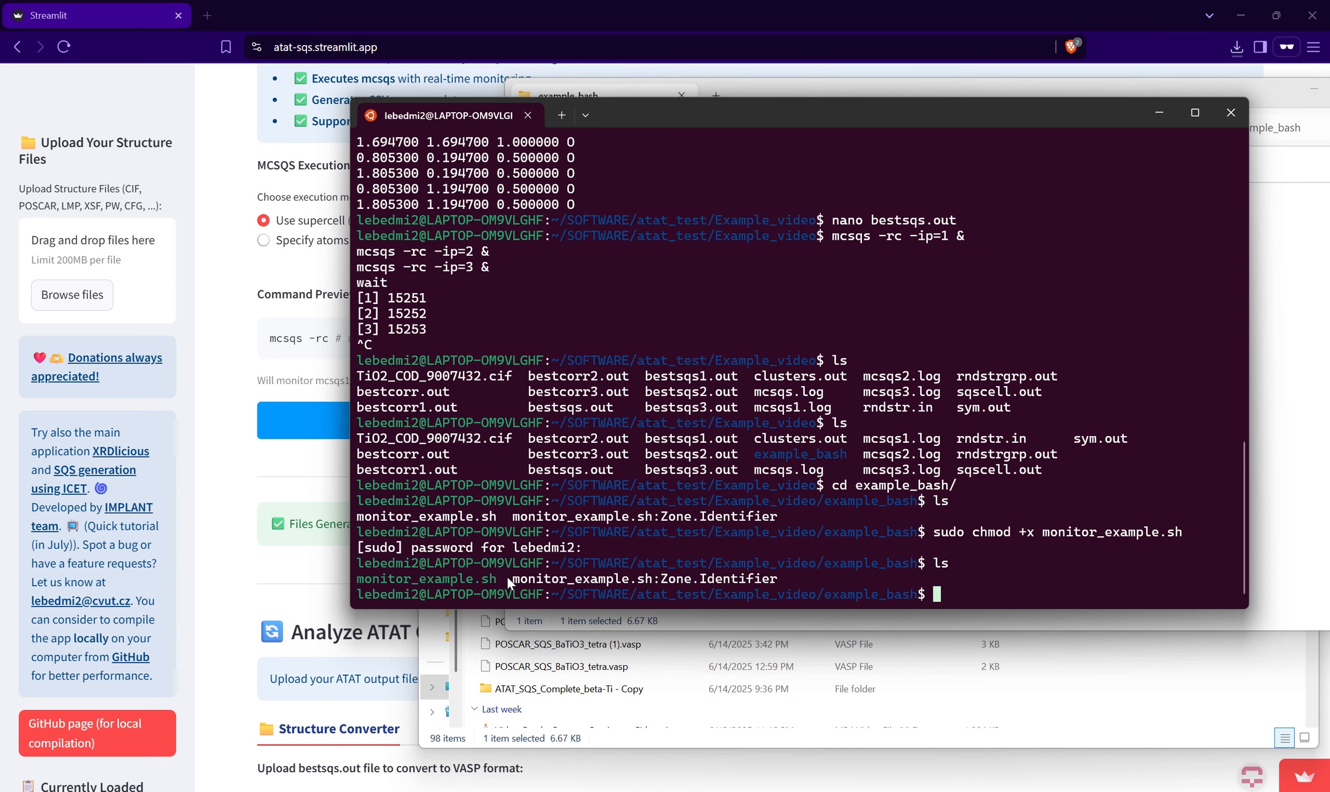
# Step: Run the monitoring script with ./monitor_example.sh
pyautogui.moveTo(490, 580); pyautogui.dragTo(376, 580)
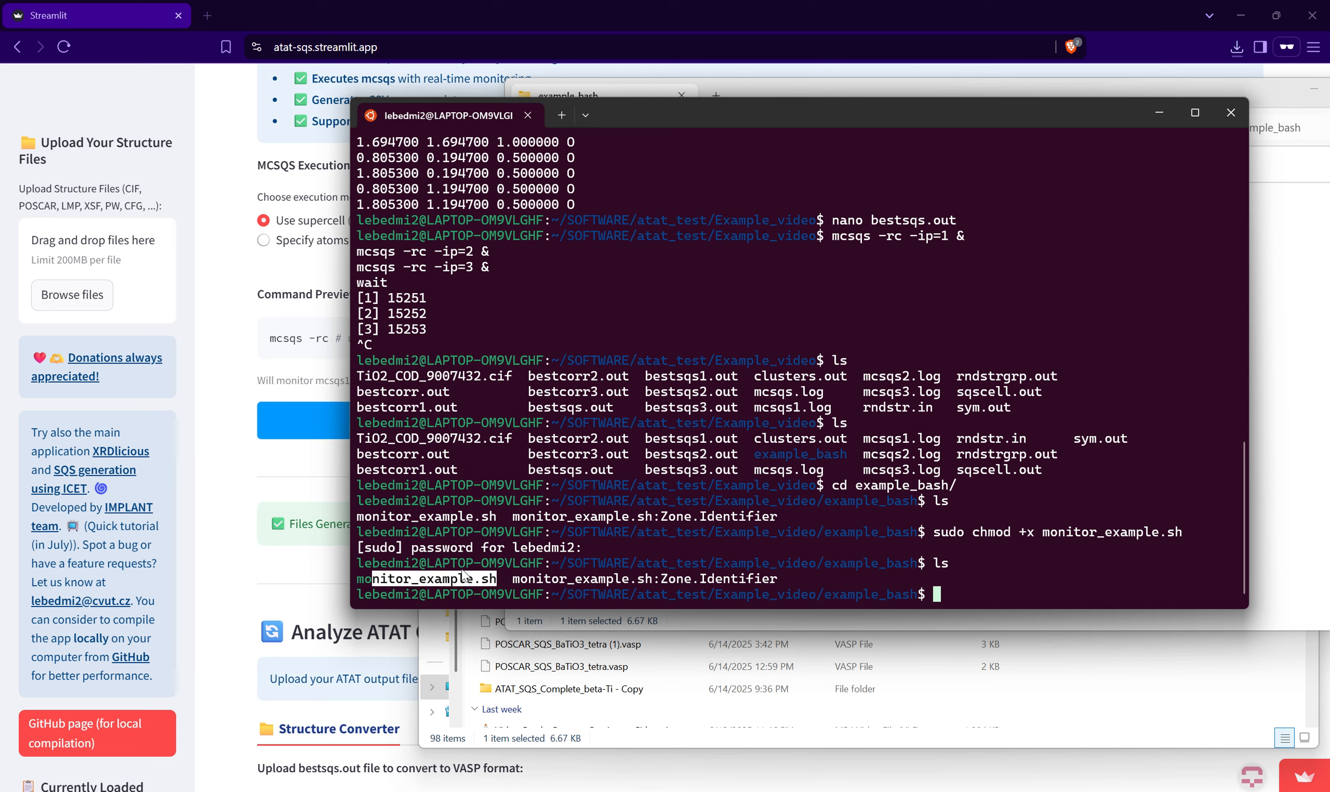
pyautogui.click(529, 551)
pyautogui.write('.')
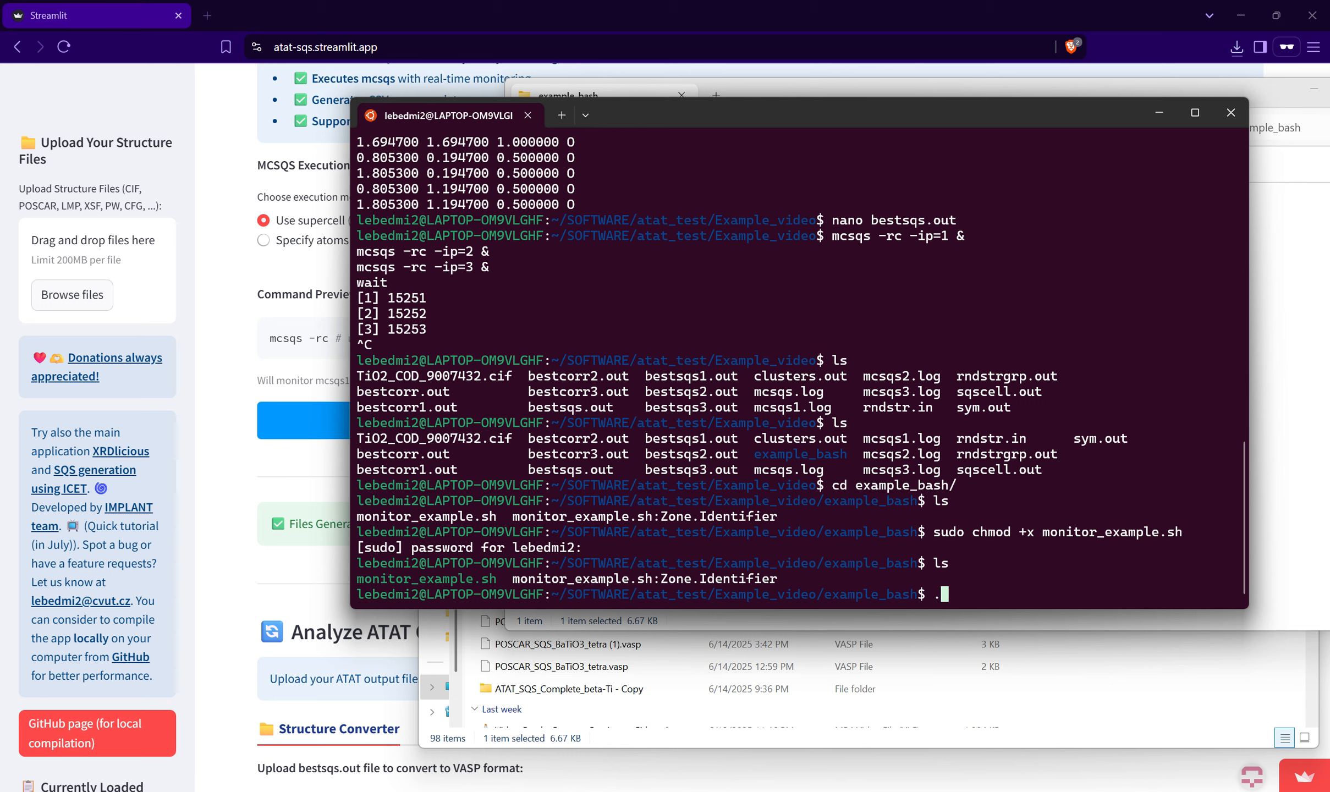
pyautogui.write('/m')
pyautogui.press('Tab')
pyautogui.press('Return')
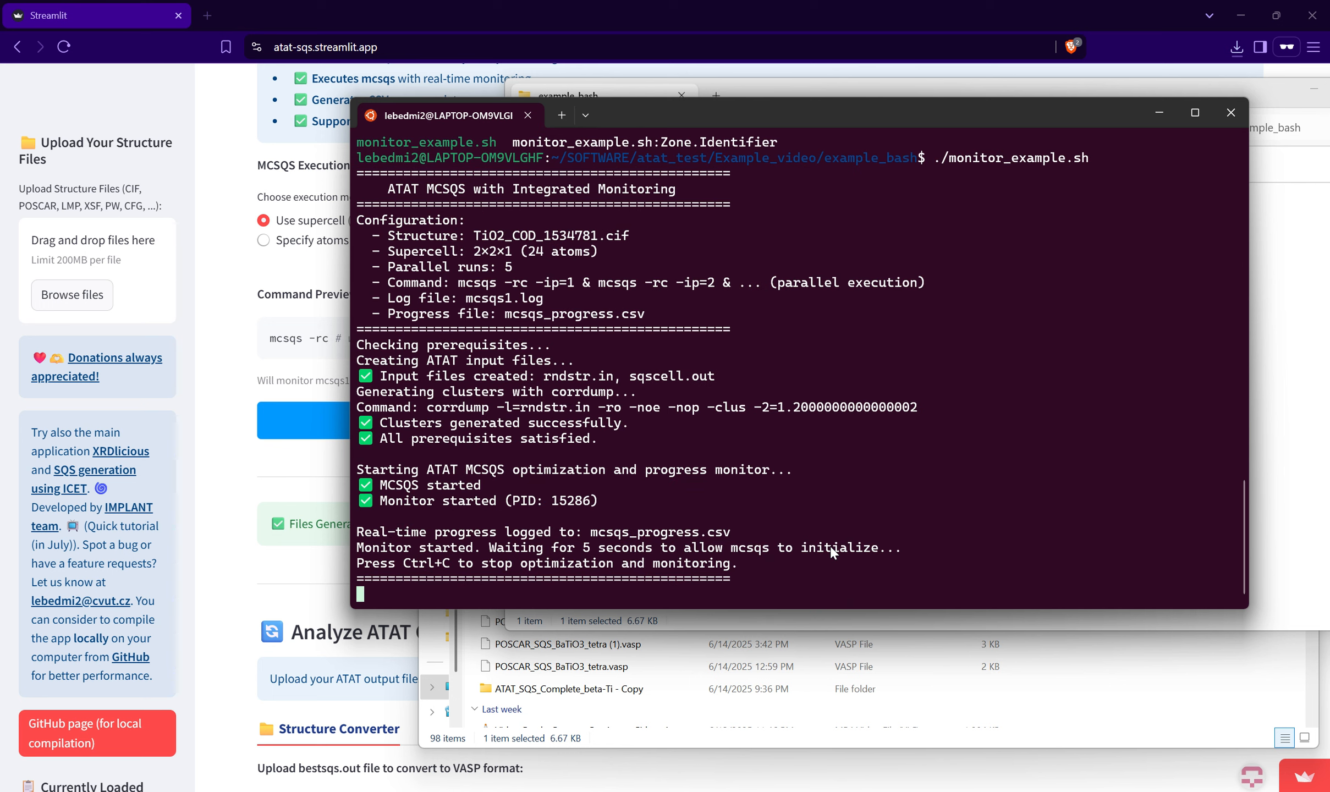
# Step: Examine the running script's output, including its configuration, prerequisite checks and the Minute and Objective entries of the progress line
pyautogui.moveTo(696, 109); pyautogui.dragTo(805, 128)
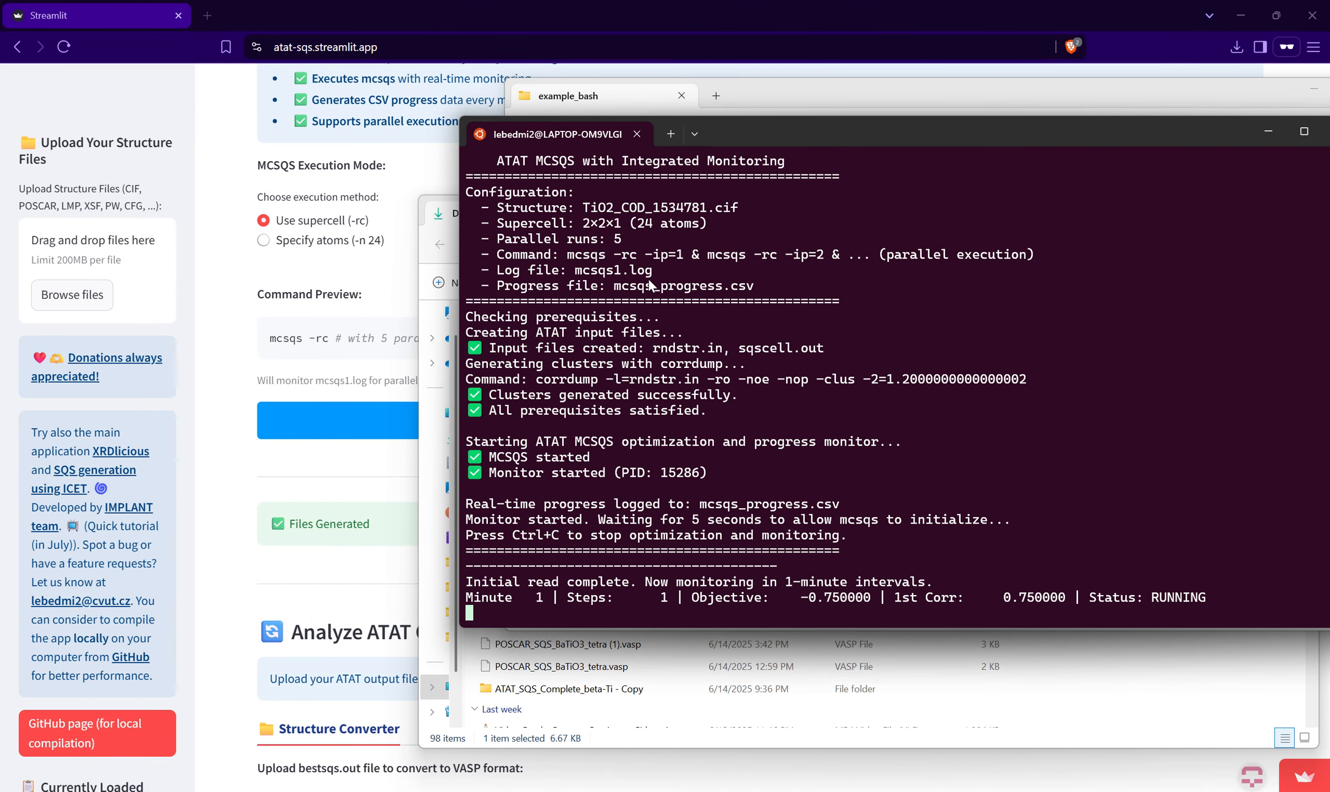
pyautogui.scroll(2, 669, 452)
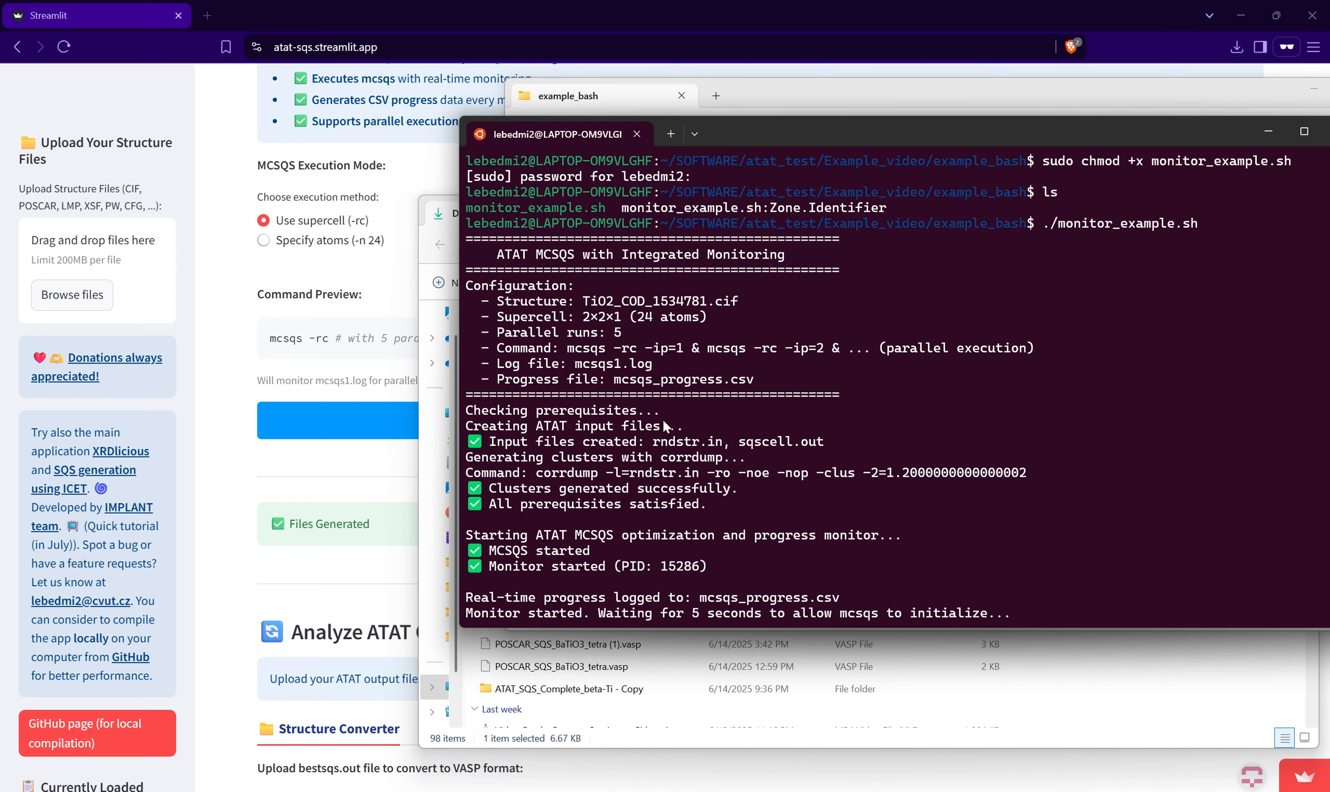
pyautogui.scroll(-1, 663, 425)
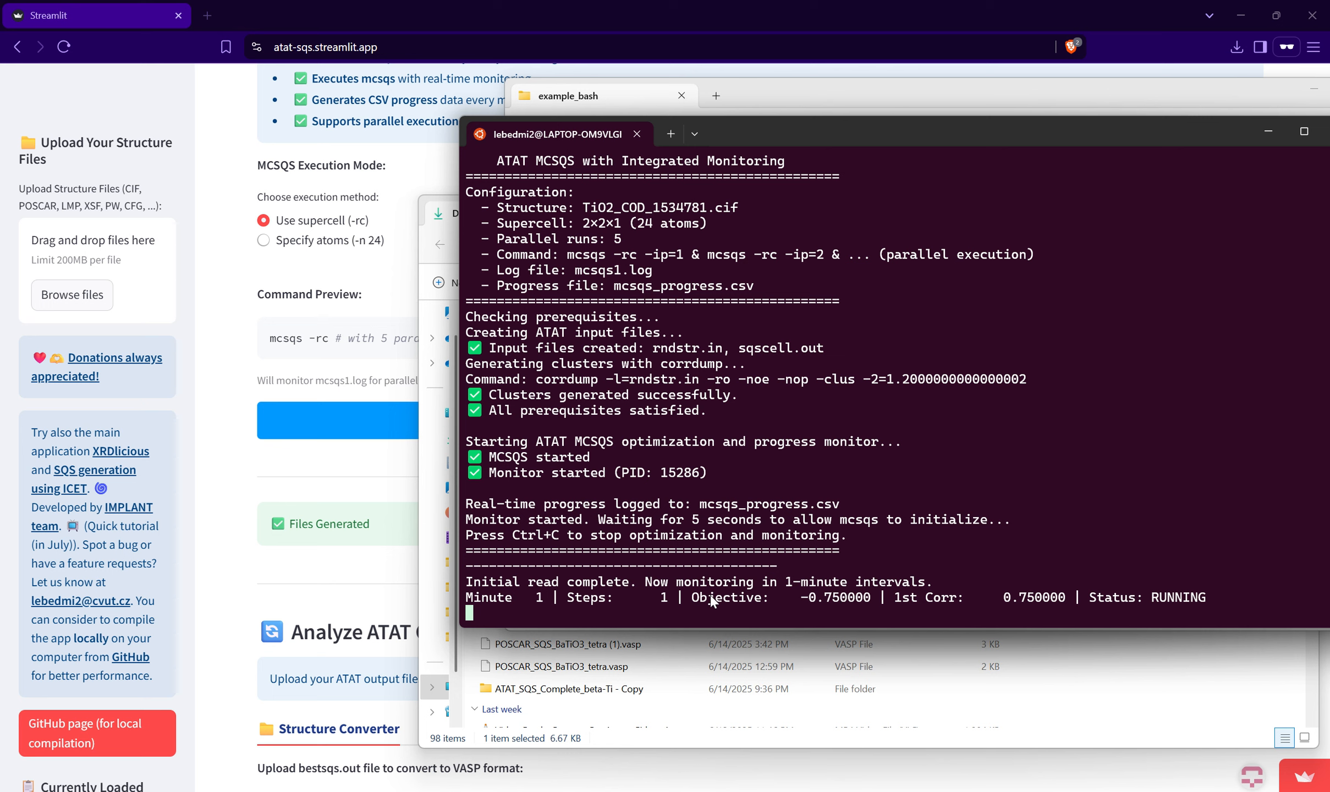
pyautogui.moveTo(692, 595)
pyautogui.mouseDown()
pyautogui.moveTo(869, 595)
pyautogui.moveTo(688, 583)
pyautogui.moveTo(682, 598)
pyautogui.moveTo(698, 602)
pyautogui.mouseUp()
pyautogui.click(869, 595)
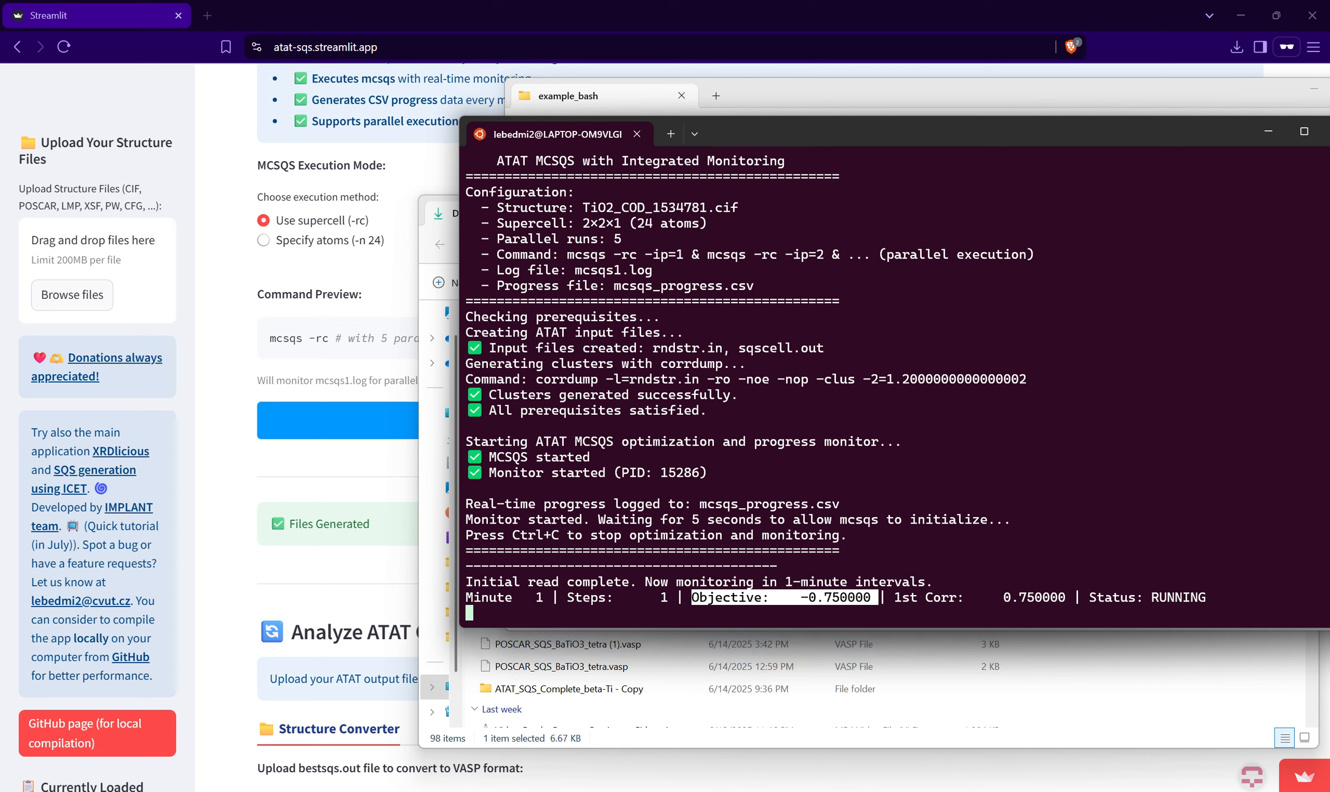
pyautogui.click(961, 403)
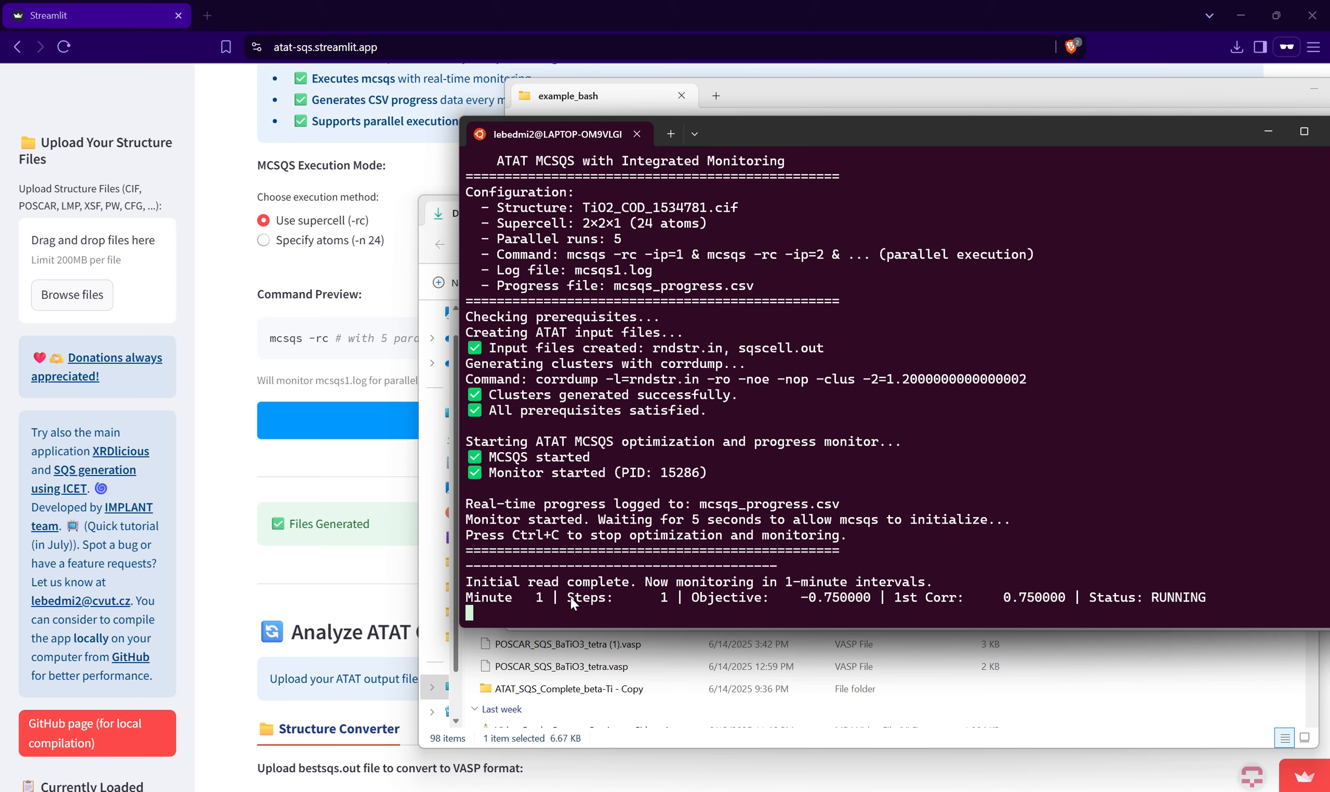
pyautogui.moveTo(884, 599); pyautogui.dragTo(694, 596)
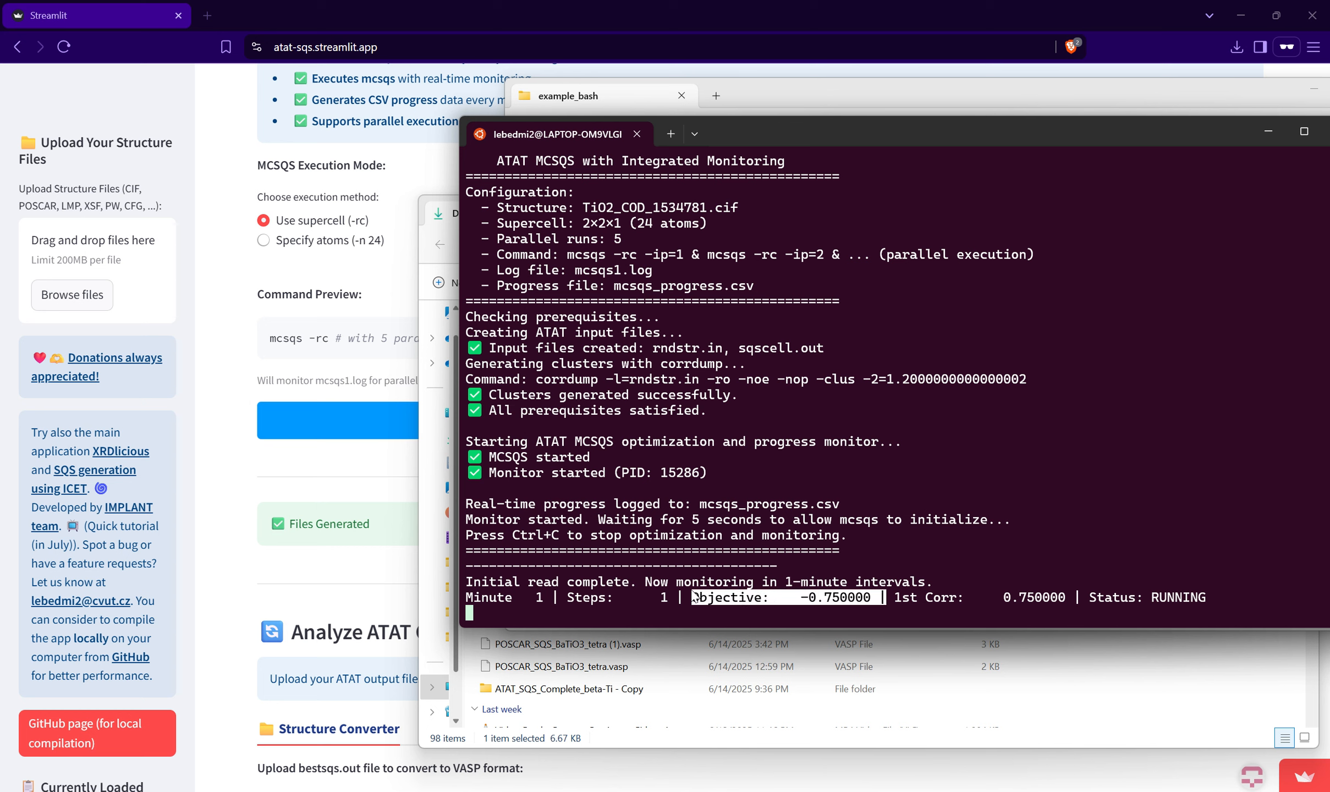
pyautogui.moveTo(557, 598); pyautogui.dragTo(496, 602)
pyautogui.click(540, 604)
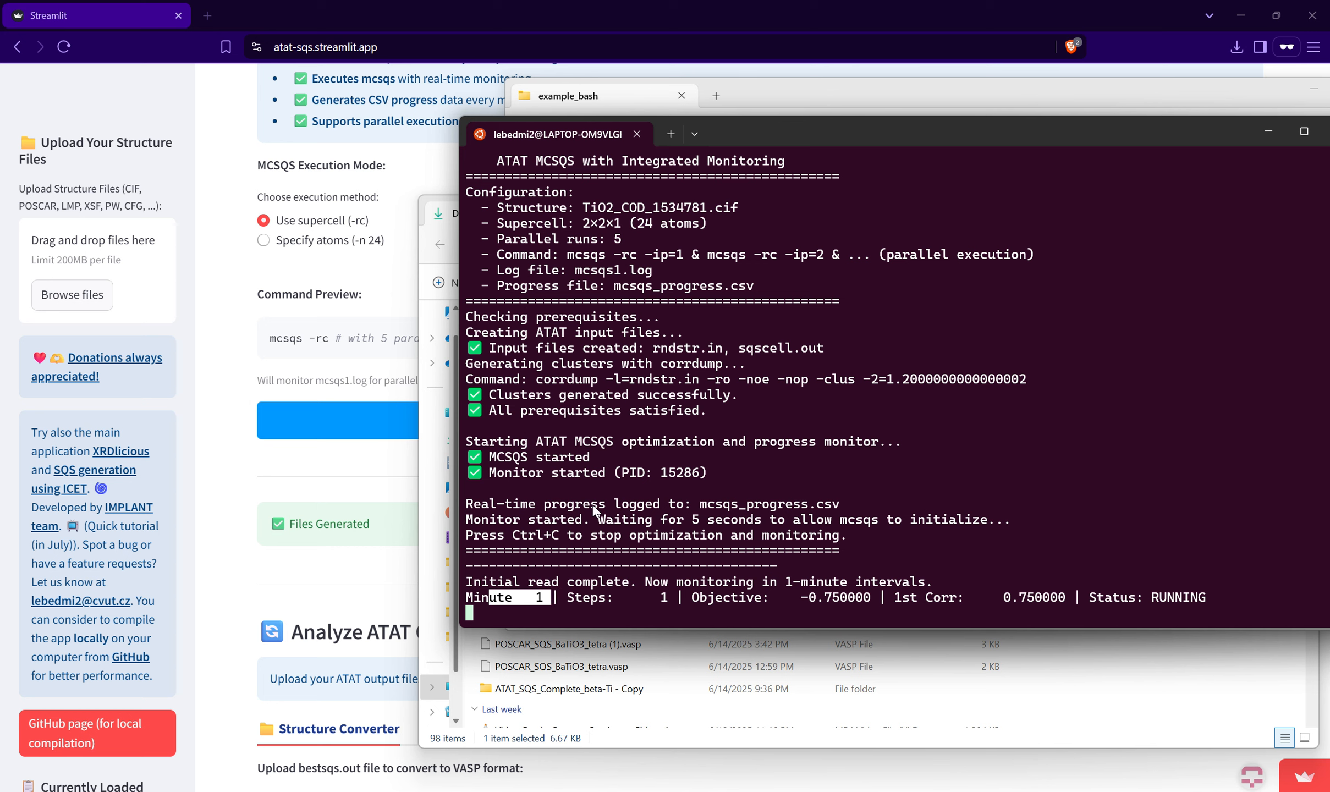
pyautogui.click(649, 460)
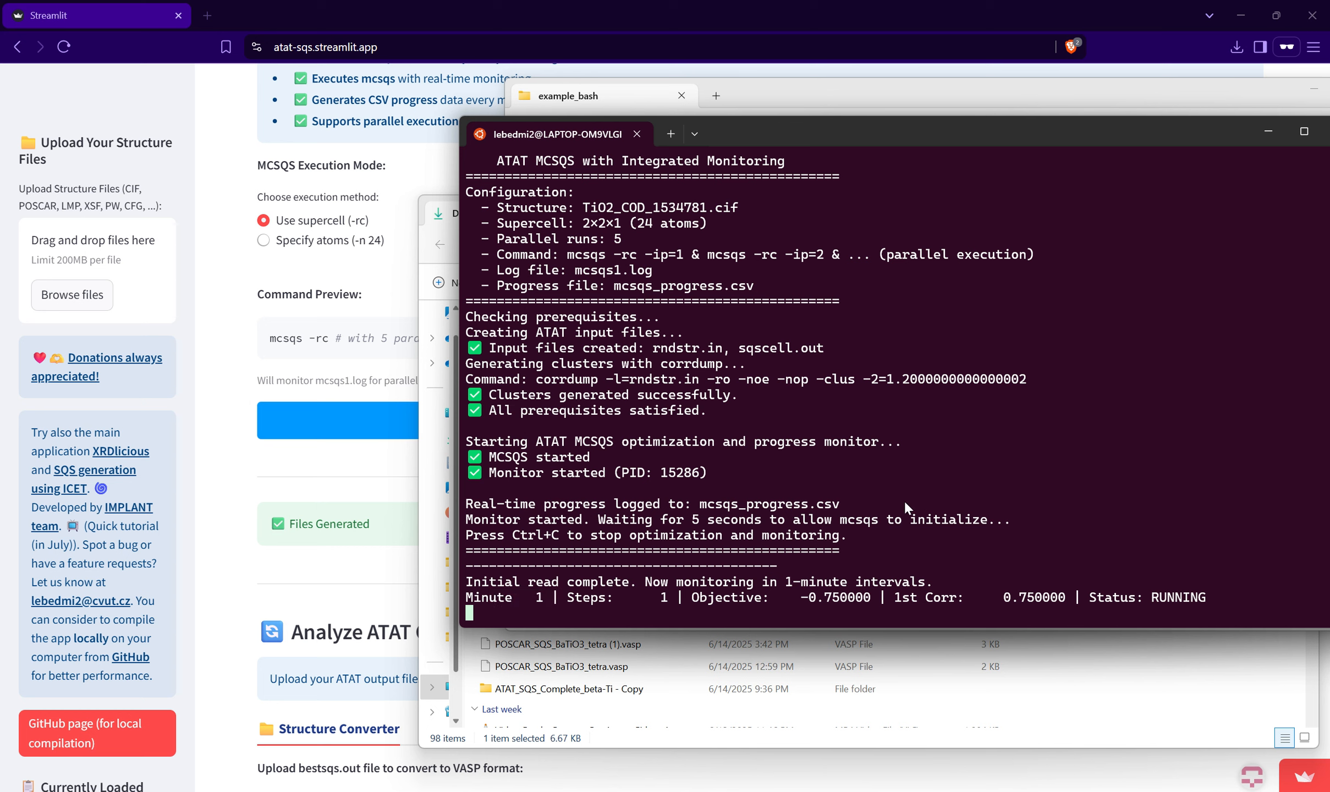
pyautogui.moveTo(689, 600); pyautogui.dragTo(867, 602)
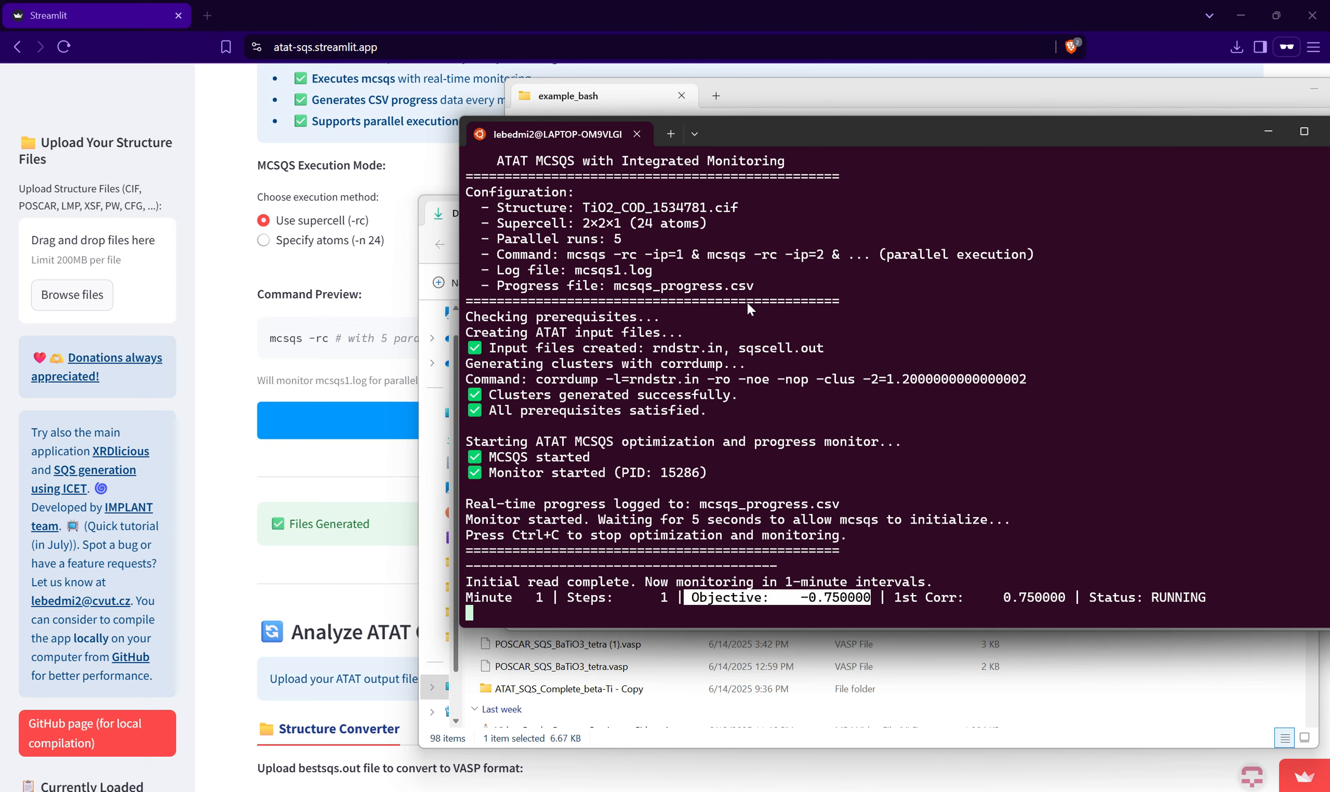
pyautogui.click(876, 578)
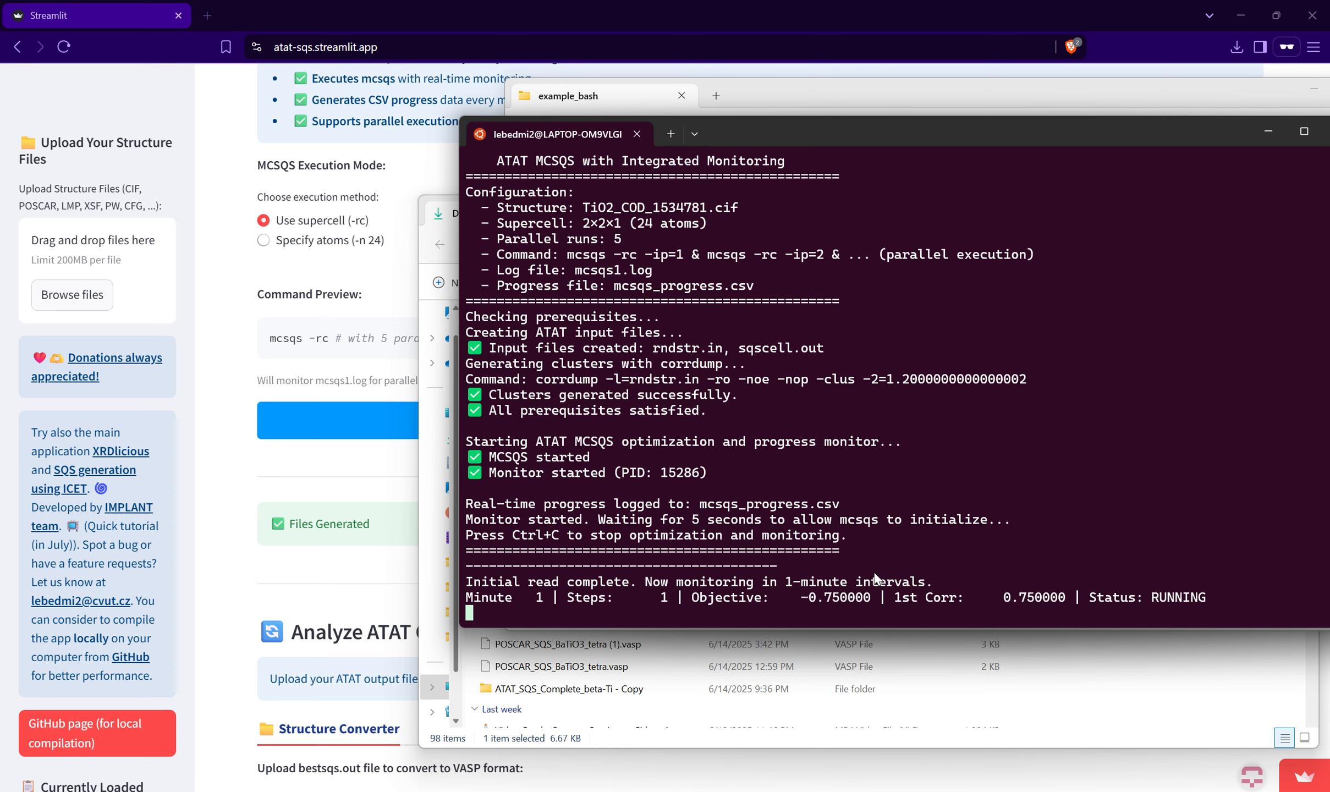
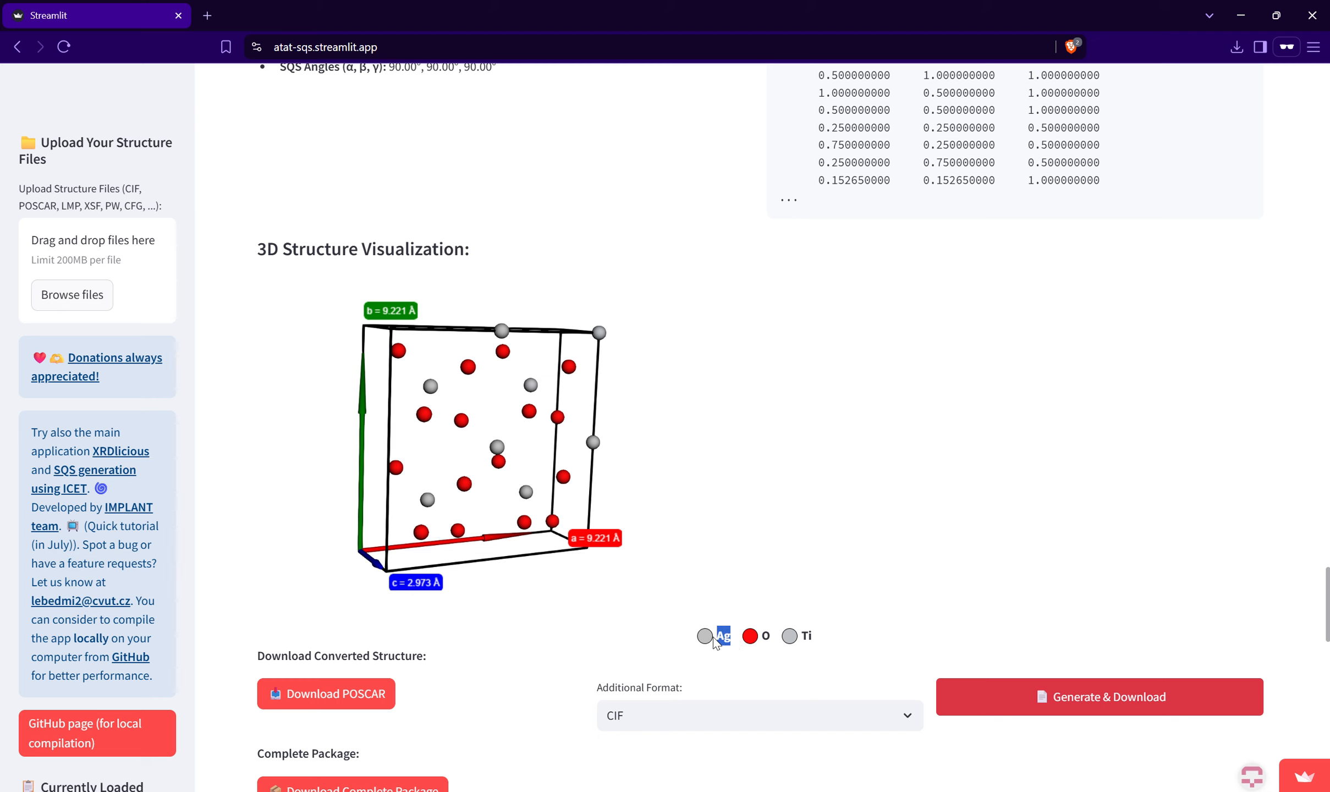
# Step: Examine the atom arrangement of the converted Ag-O-Ti structure in the 3D visualization from different angles
pyautogui.moveTo(555, 432)
pyautogui.mouseDown()
pyautogui.moveTo(542, 413)
pyautogui.moveTo(536, 524)
pyautogui.moveTo(583, 577)
pyautogui.moveTo(623, 485)
pyautogui.moveTo(564, 382)
pyautogui.moveTo(511, 431)
pyautogui.moveTo(549, 446)
pyautogui.mouseUp()
pyautogui.scroll(1, 522, 440)
pyautogui.scroll(-2, 546, 462)
pyautogui.scroll(2, 545, 462)
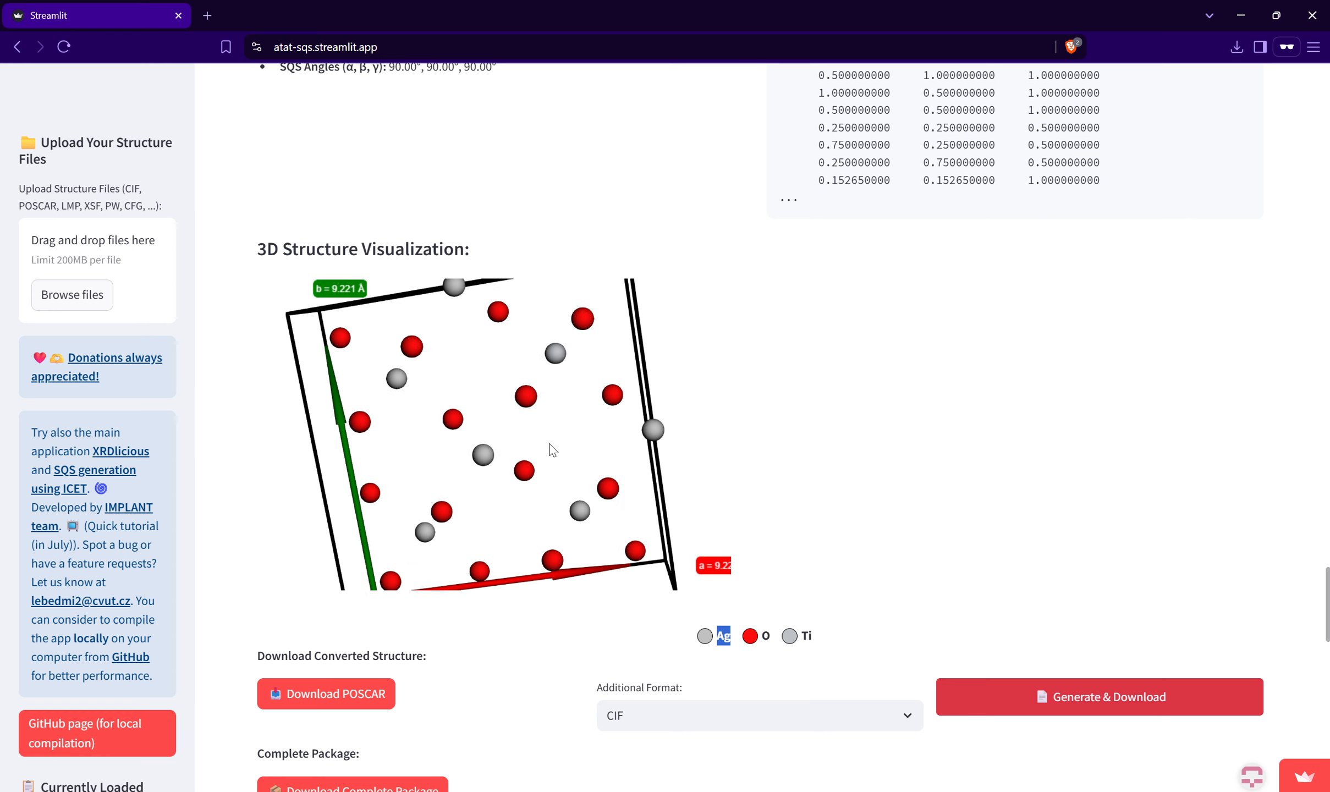
pyautogui.click(915, 413)
pyautogui.scroll(-1, 915, 414)
pyautogui.scroll(-1, 918, 420)
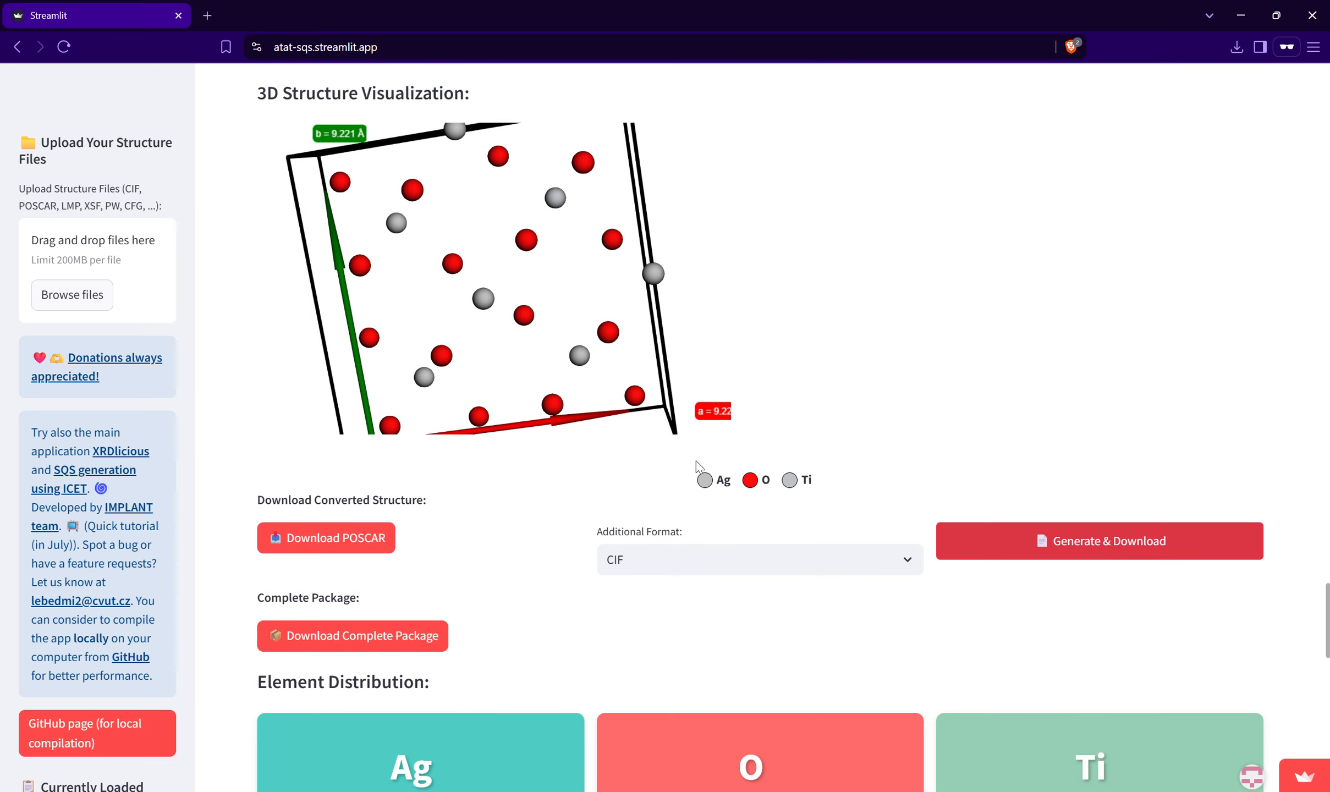
# Step: Start and cancel saving the converted structure's POSCAR, and generate its LAMMPS file, cancelling that save as well
pyautogui.click(332, 544)
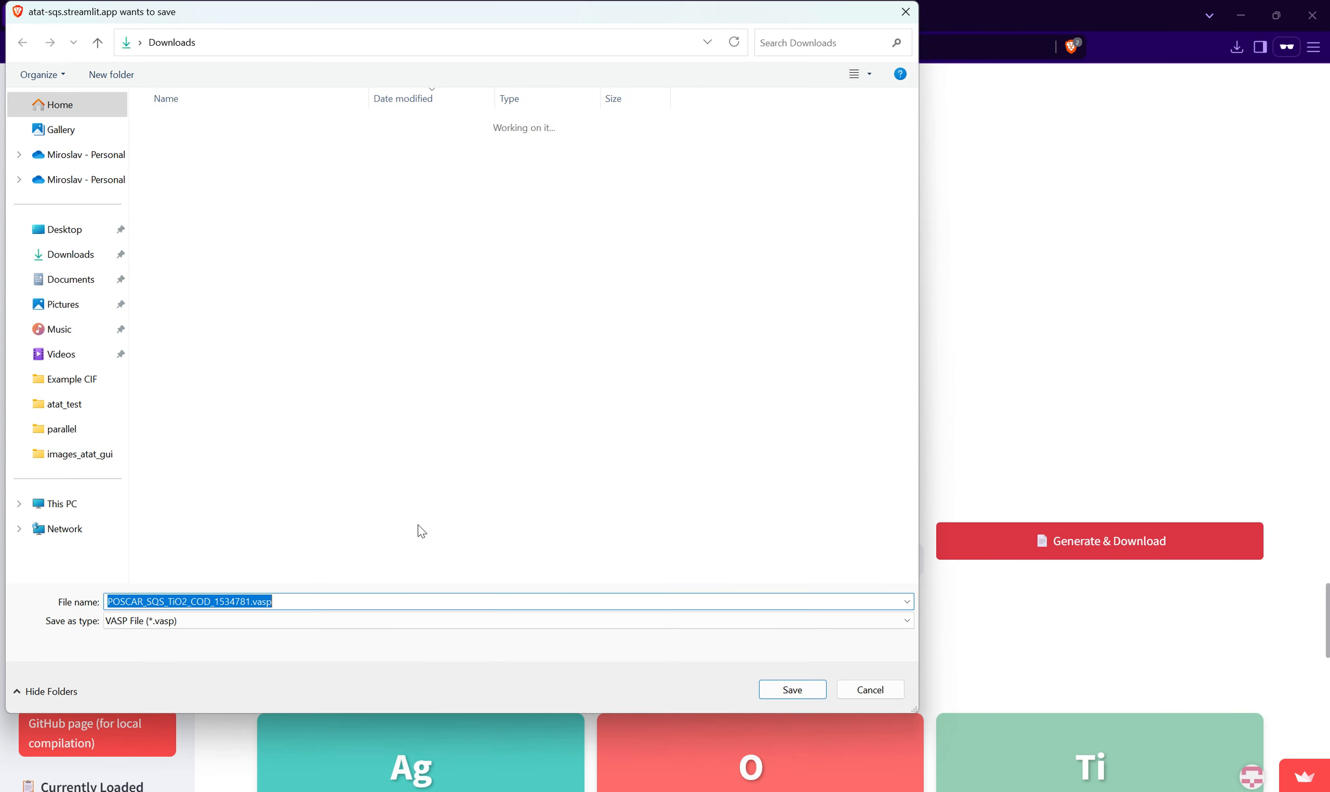
pyautogui.click(875, 690)
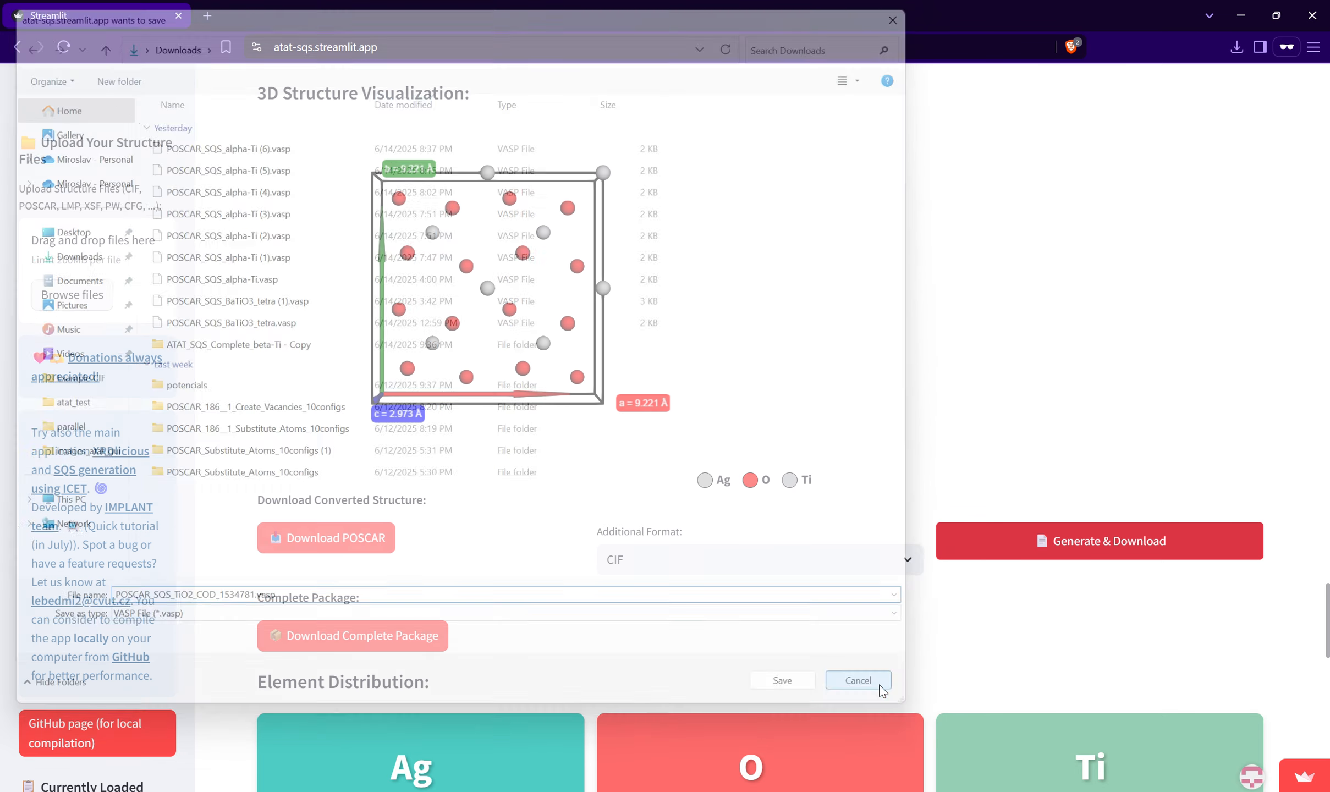
pyautogui.click(915, 546)
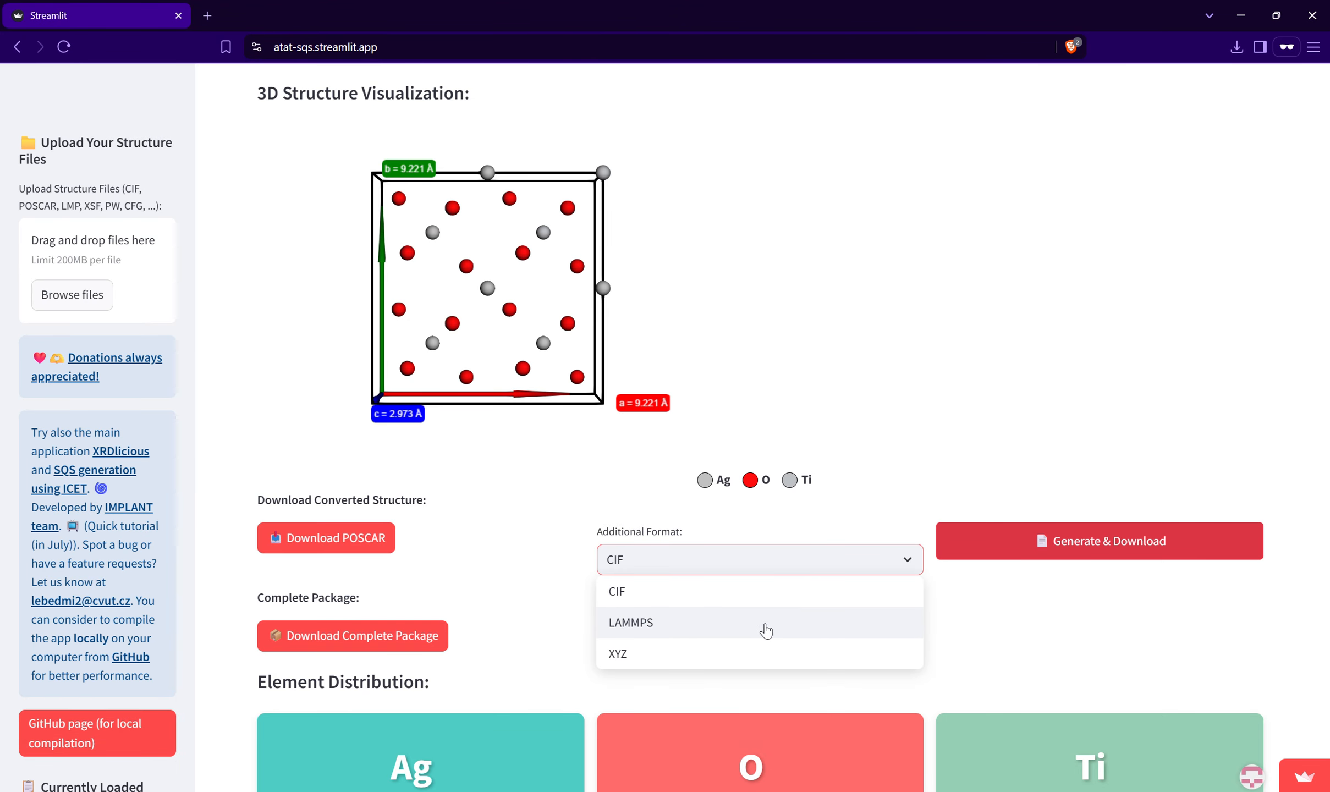
pyautogui.click(761, 624)
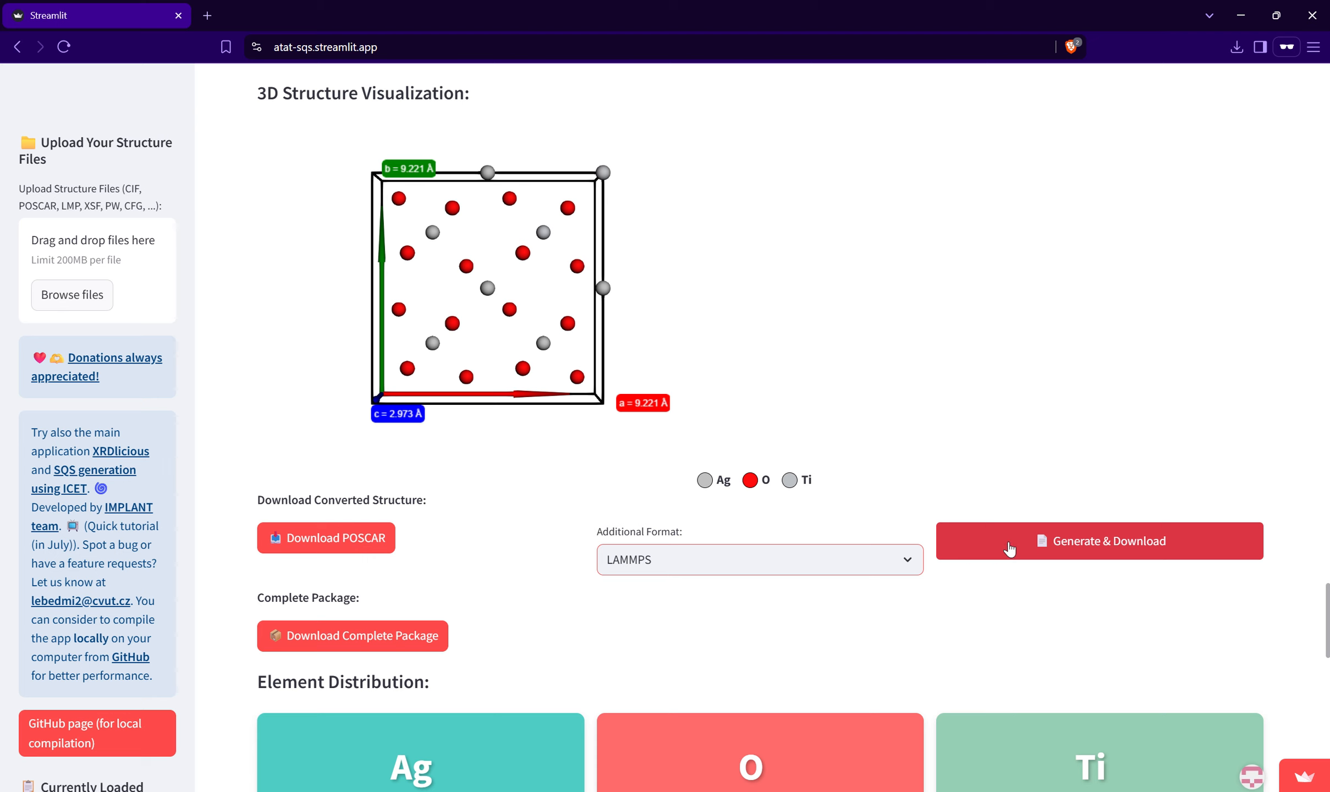
pyautogui.click(1009, 548)
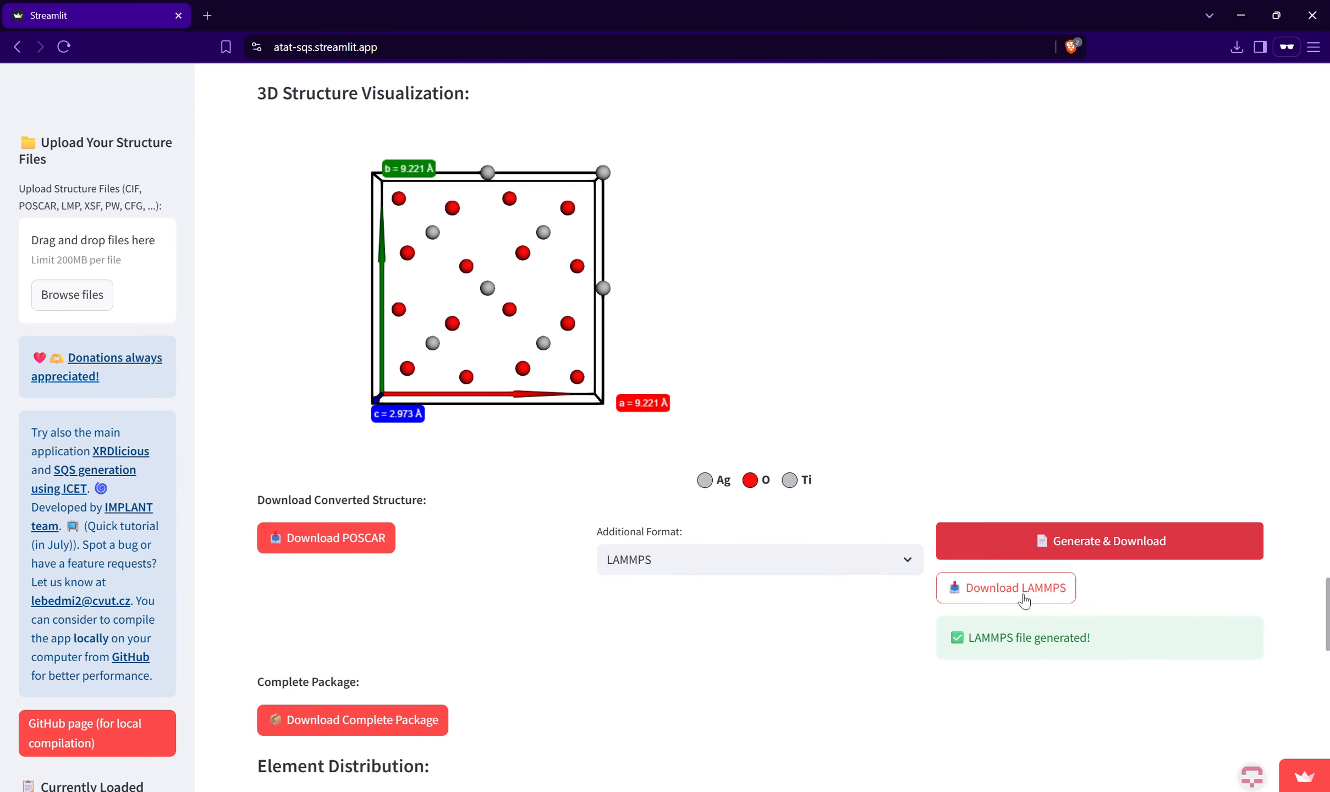
pyautogui.click(1023, 597)
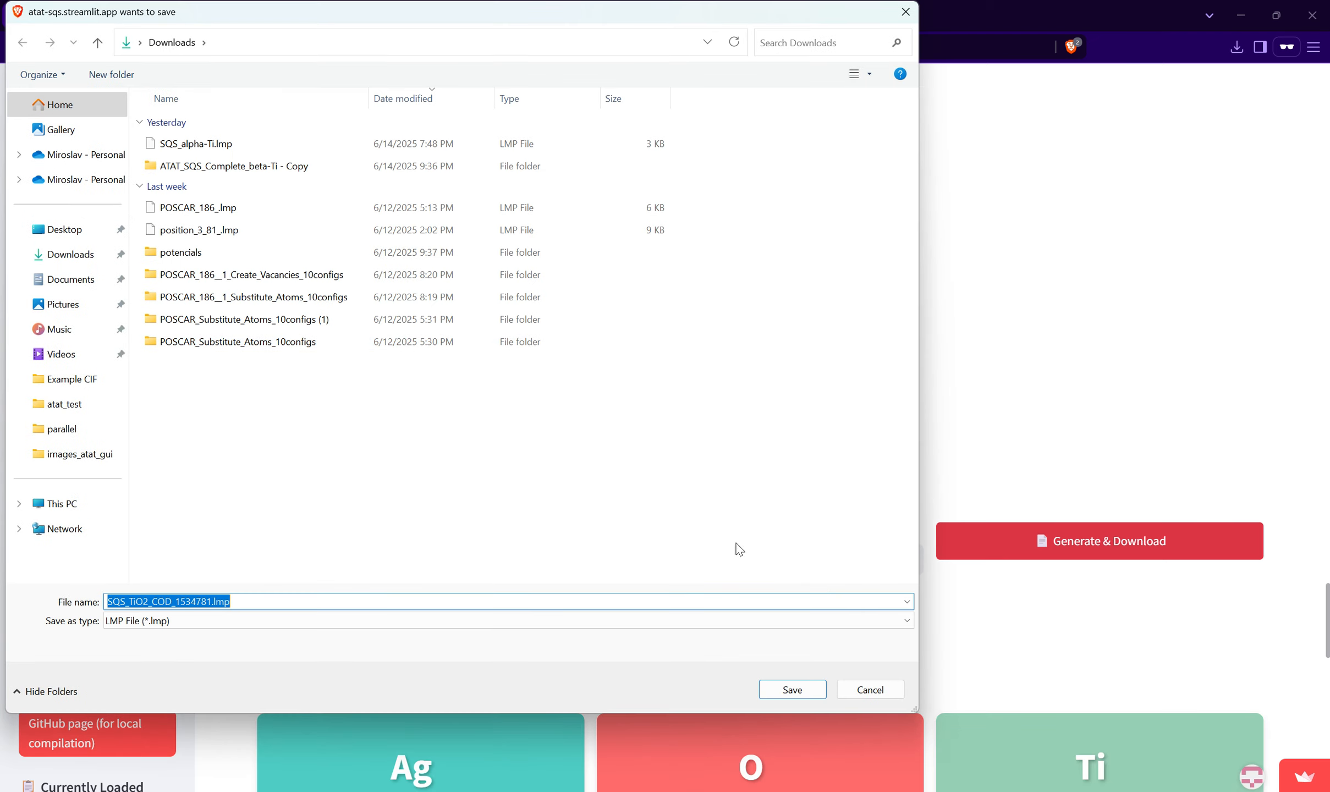
pyautogui.click(867, 690)
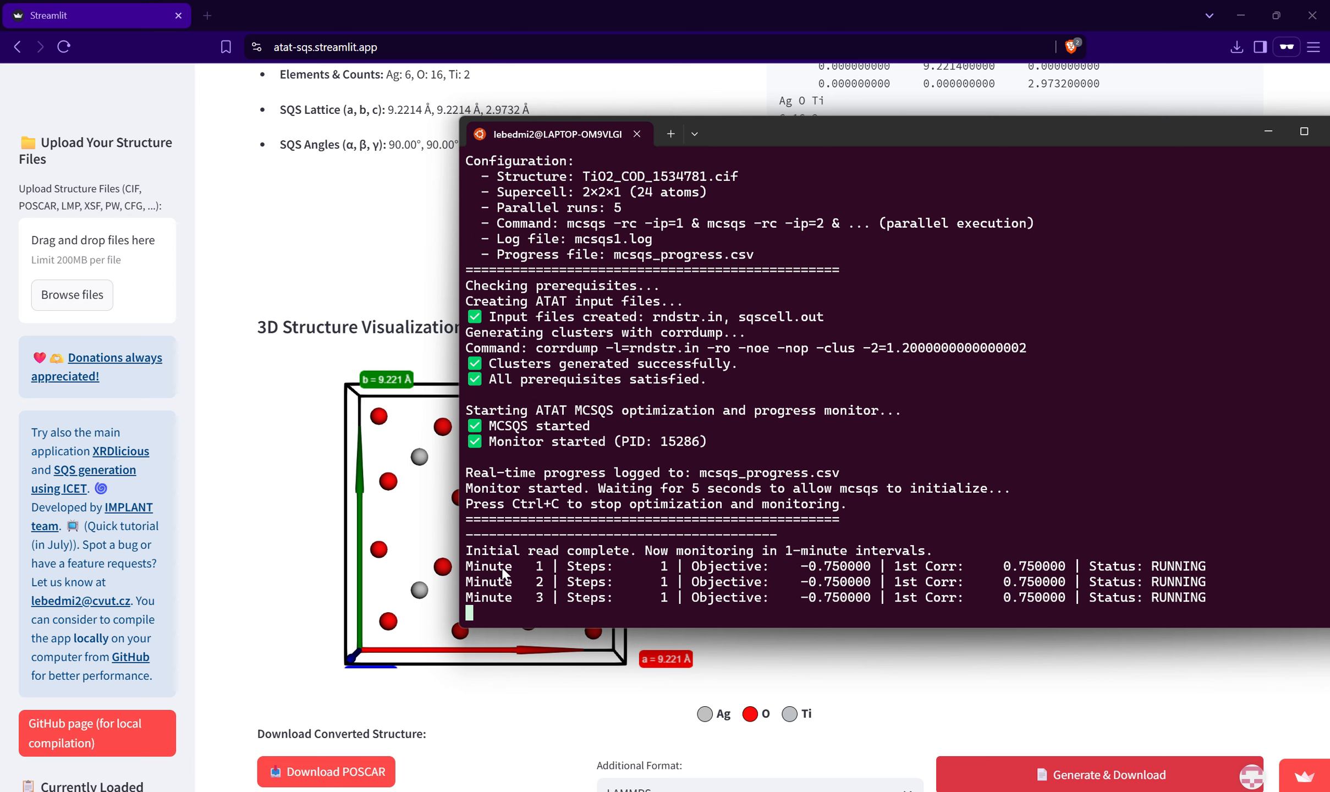
# Step: Examine the Minute and Objective entries in the terminal's progress lines and return to the browser
pyautogui.moveTo(506, 567); pyautogui.dragTo(567, 595)
pyautogui.click(583, 598)
pyautogui.moveTo(891, 593); pyautogui.dragTo(811, 597)
pyautogui.click(810, 598)
pyautogui.click(838, 596)
pyautogui.click(1027, 694)
# Step: Review the conversion summary, POSCAR preview, download options and element distribution of the converted SQS structure
pyautogui.scroll(-3, 658, 396)
pyautogui.scroll(2, 657, 363)
pyautogui.scroll(6, 597, 624)
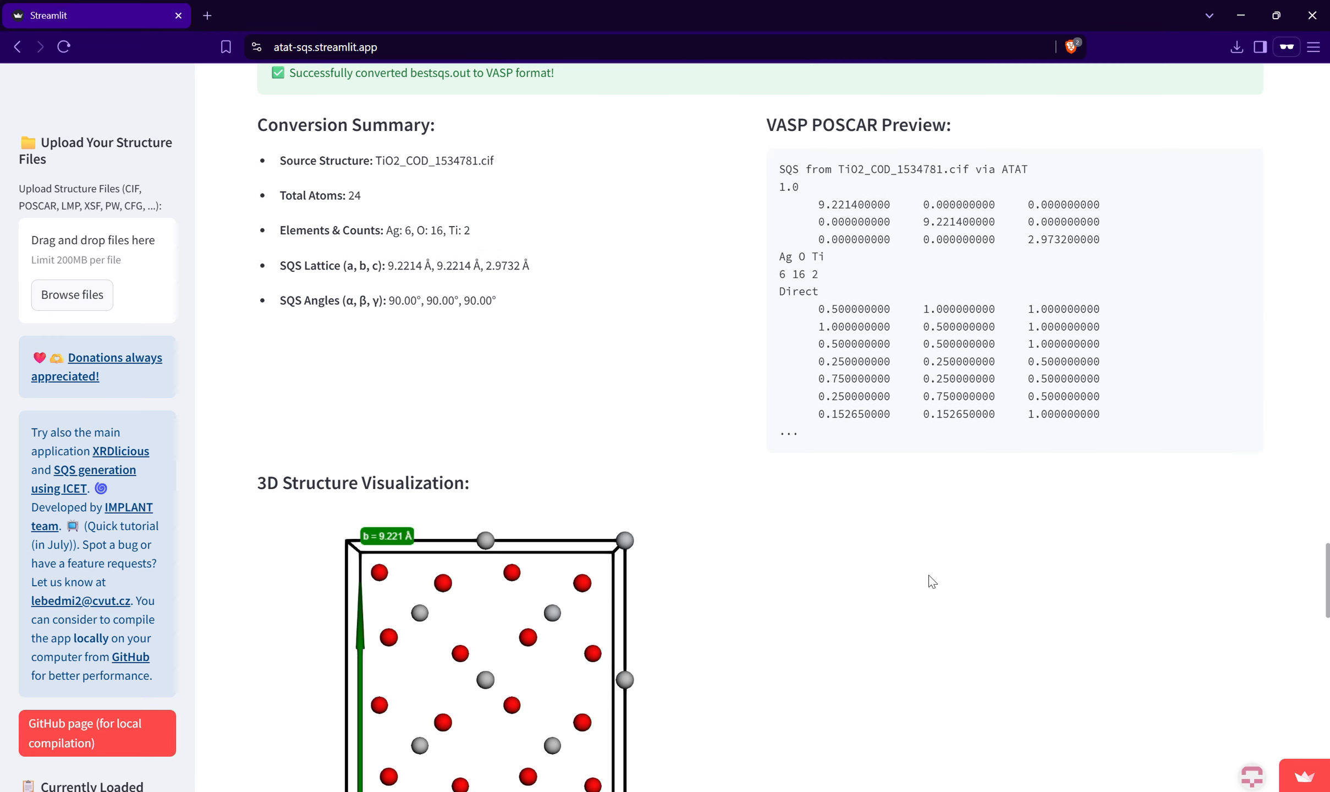
pyautogui.scroll(-10, 931, 581)
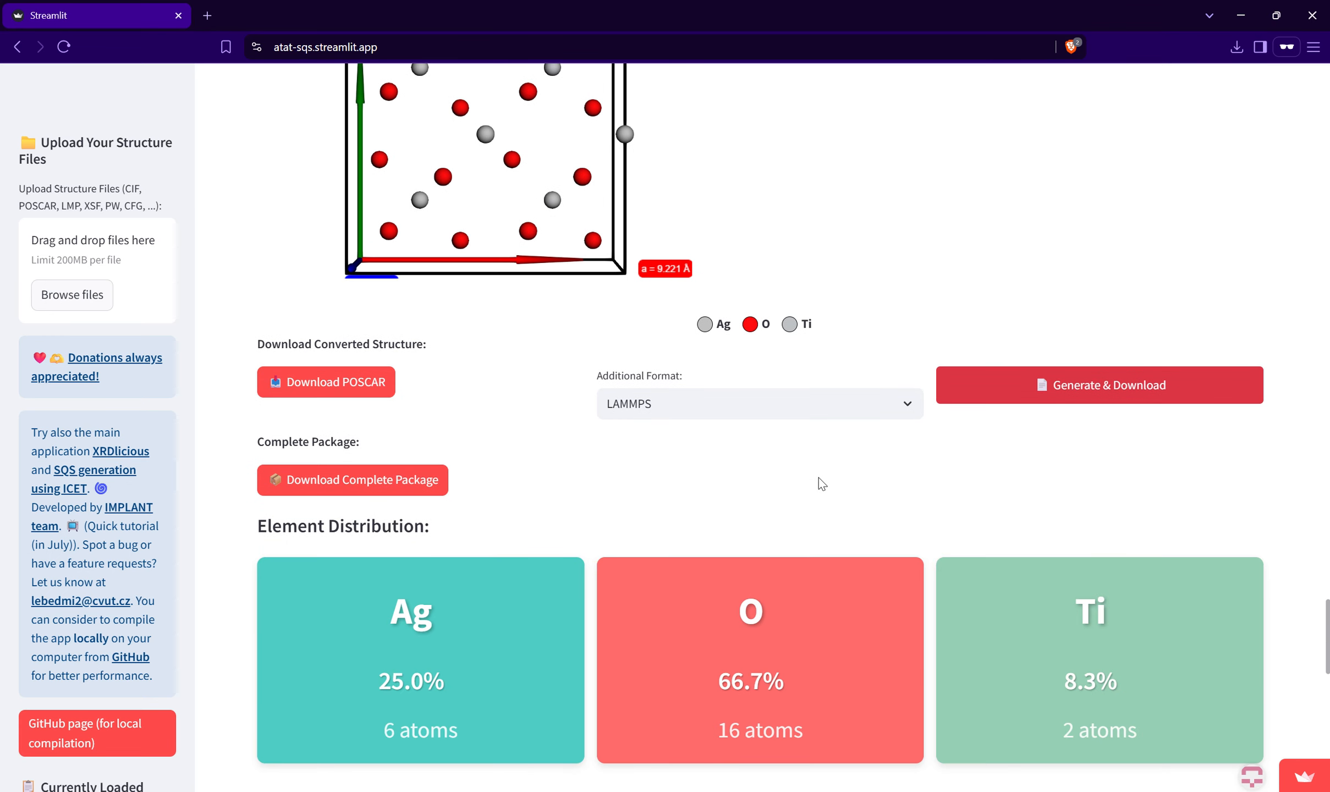
pyautogui.scroll(-1, 819, 477)
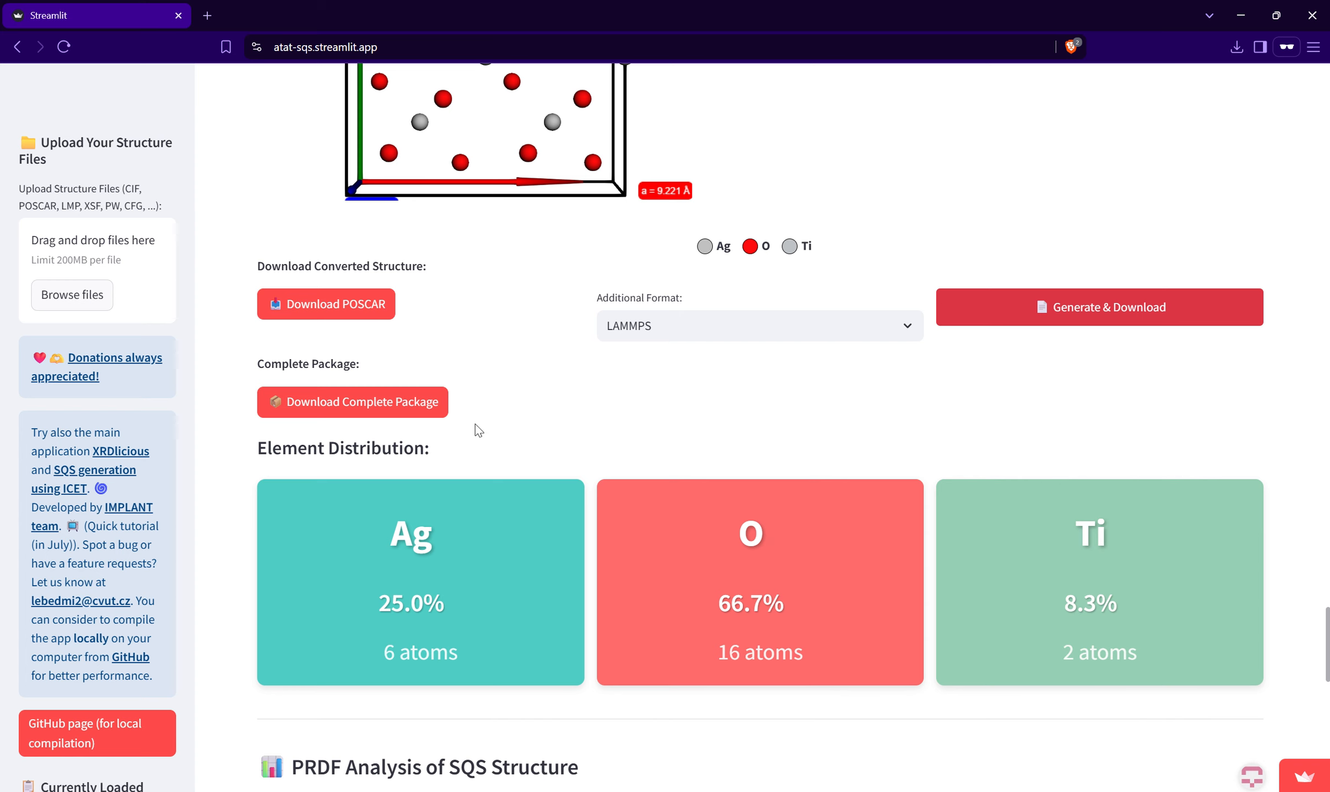
pyautogui.scroll(-7, 484, 429)
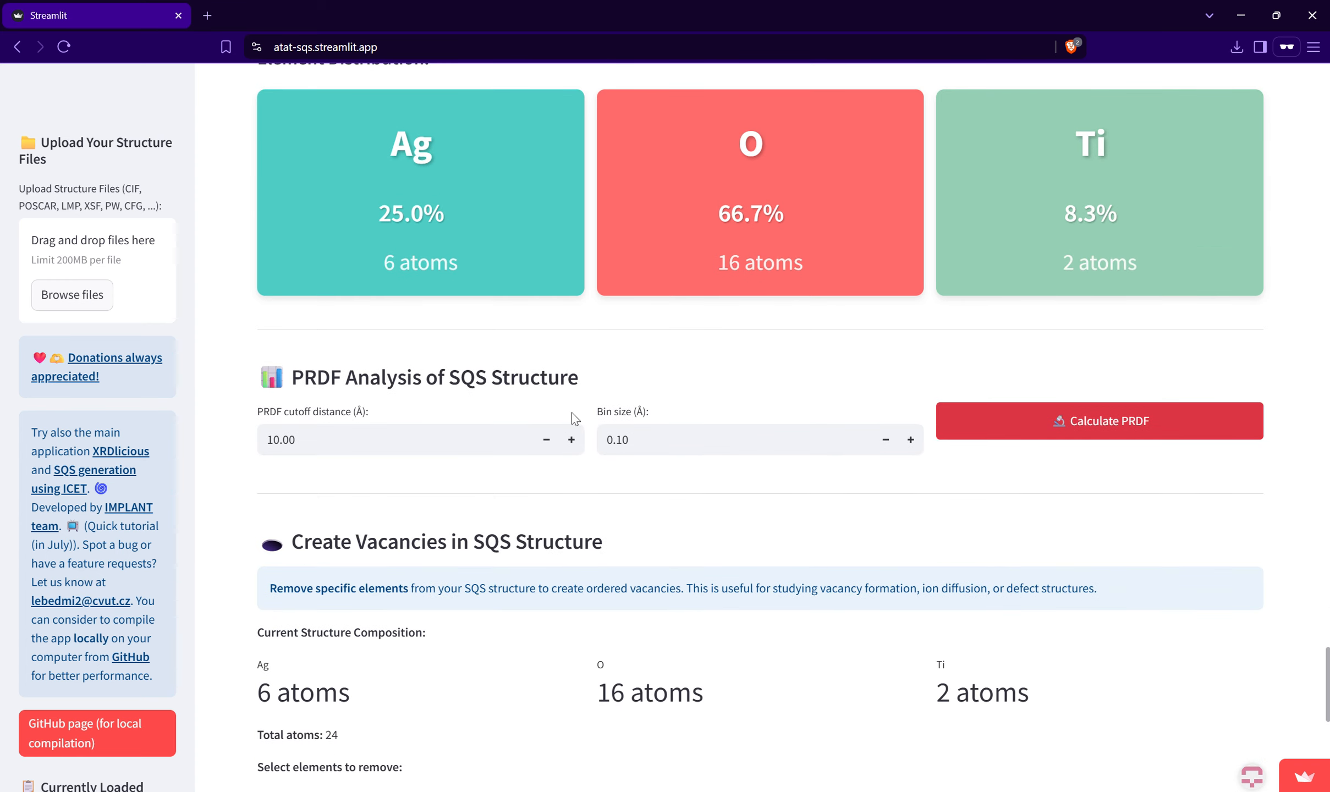
pyautogui.scroll(15, 572, 407)
pyautogui.scroll(-13, 577, 407)
pyautogui.scroll(-2, 589, 406)
# Step: Calculate the SQS structure's PRDF with a 10.00 Å cutoff and 0.10 Å bins, inspect the plot, and collapse the analysis section
pyautogui.click(1146, 435)
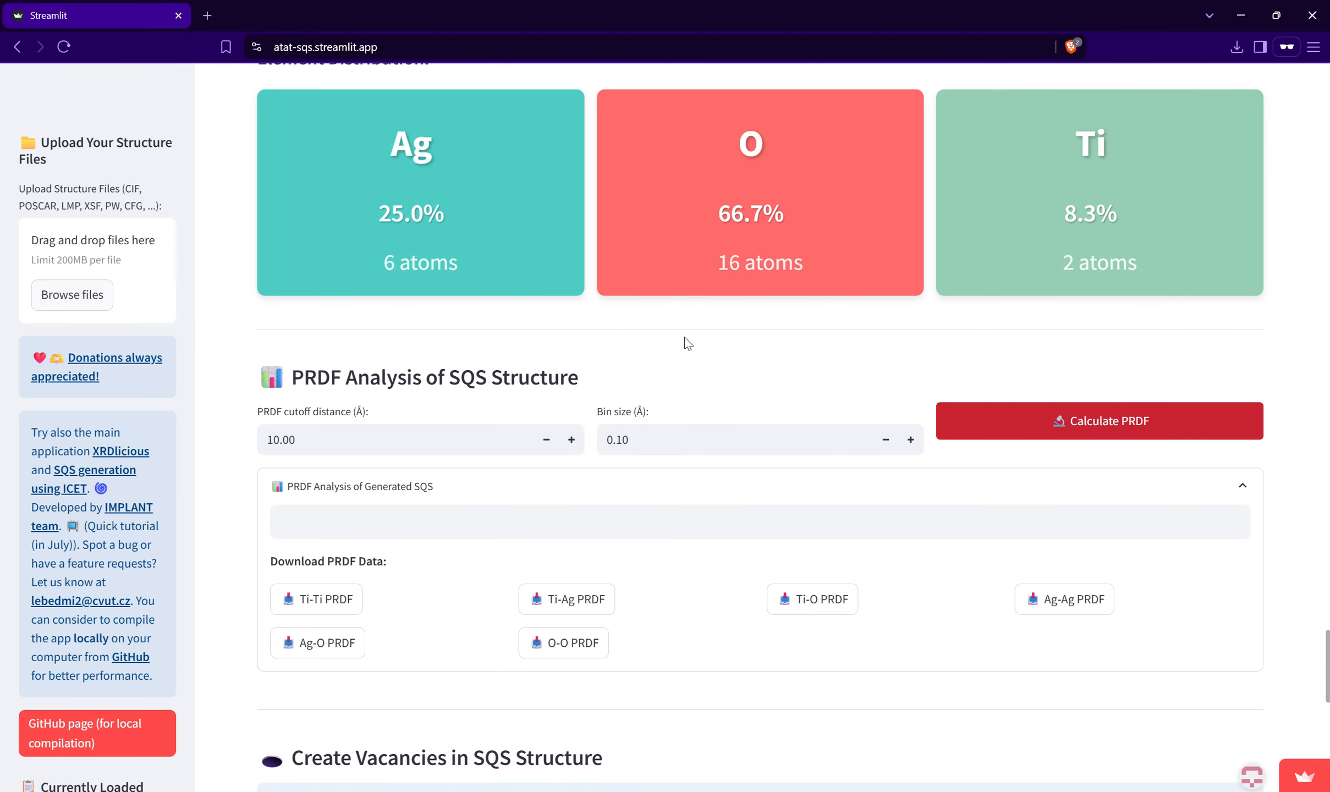
pyautogui.scroll(-1, 686, 344)
pyautogui.scroll(-1, 531, 454)
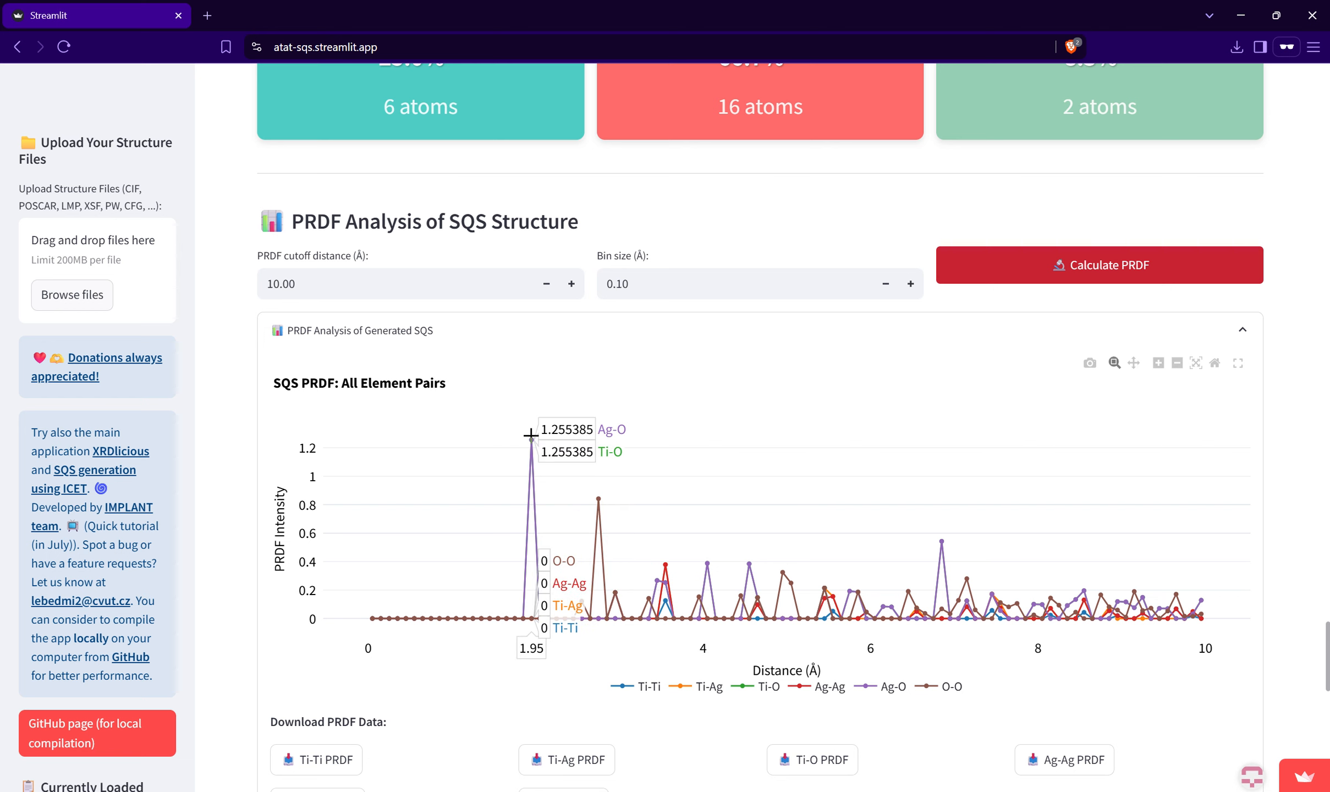
pyautogui.moveTo(531, 434); pyautogui.dragTo(911, 522)
pyautogui.doubleClick(864, 522)
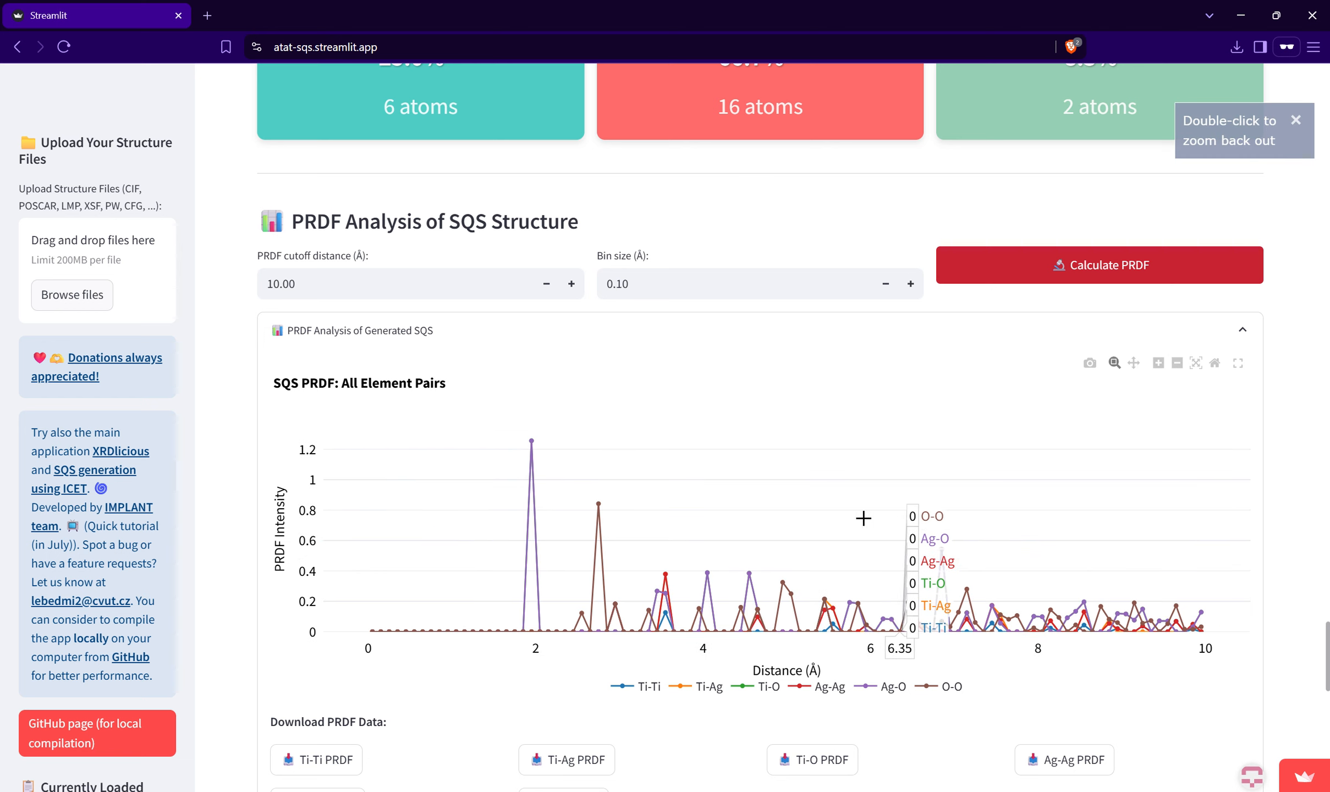
pyautogui.scroll(-8, 612, 576)
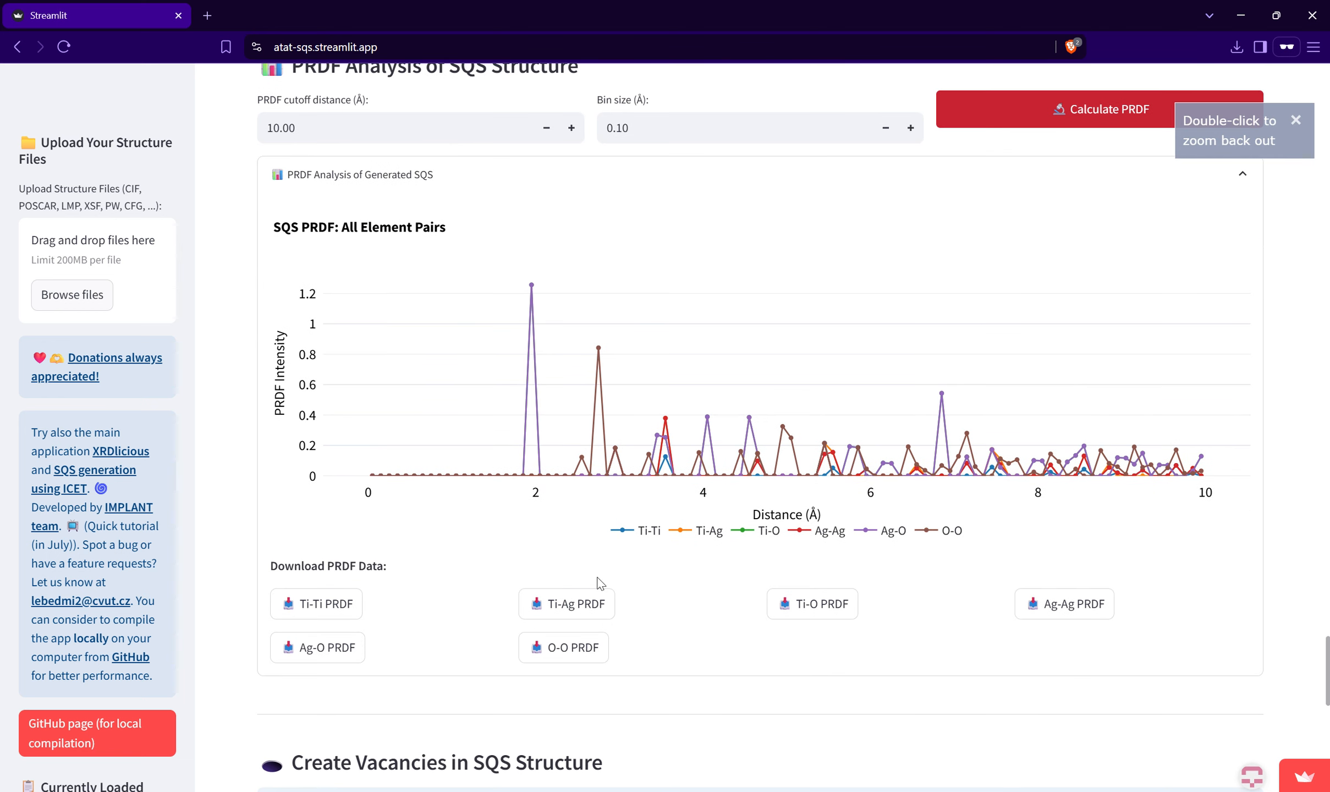
pyautogui.scroll(8, 443, 533)
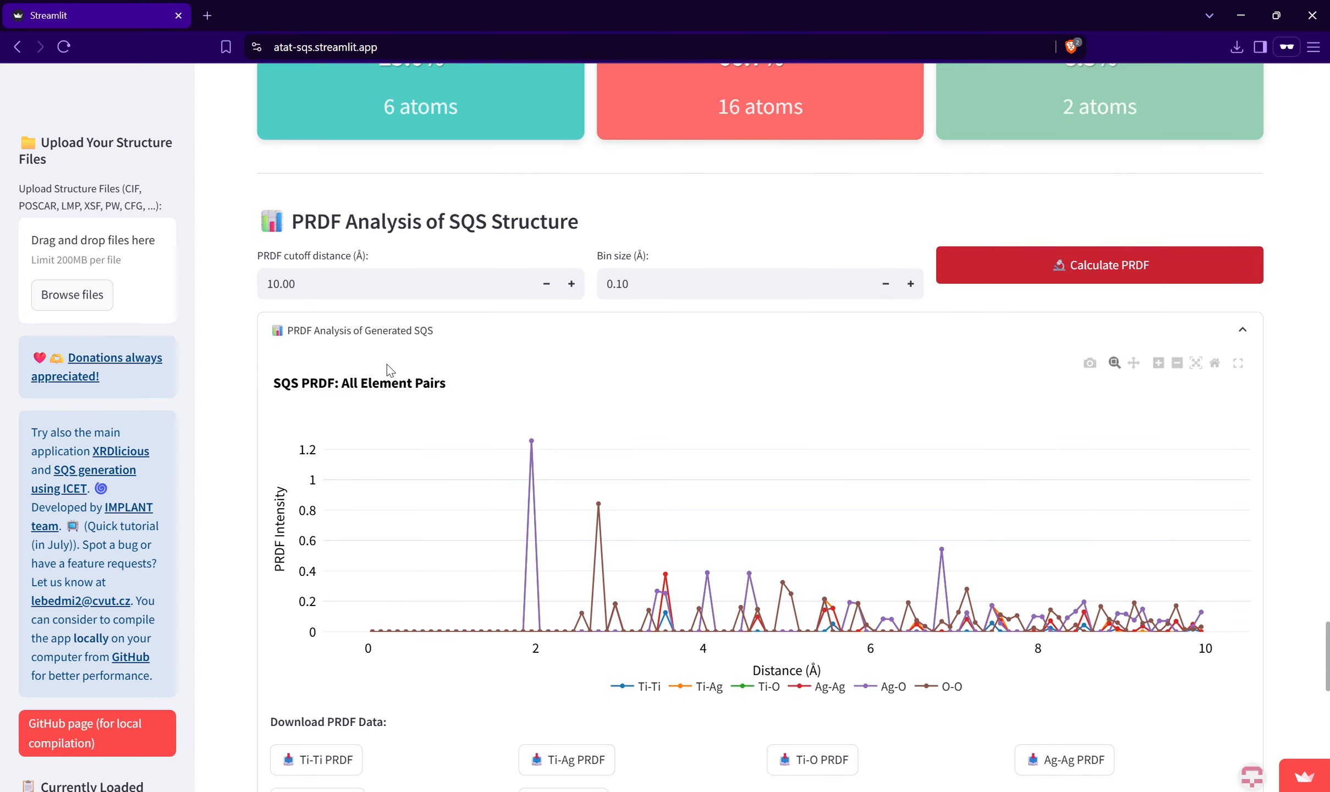
pyautogui.click(387, 362)
# Step: Create a vacancy structure from the SQS by removing the Ag atoms
pyautogui.scroll(-2, 357, 376)
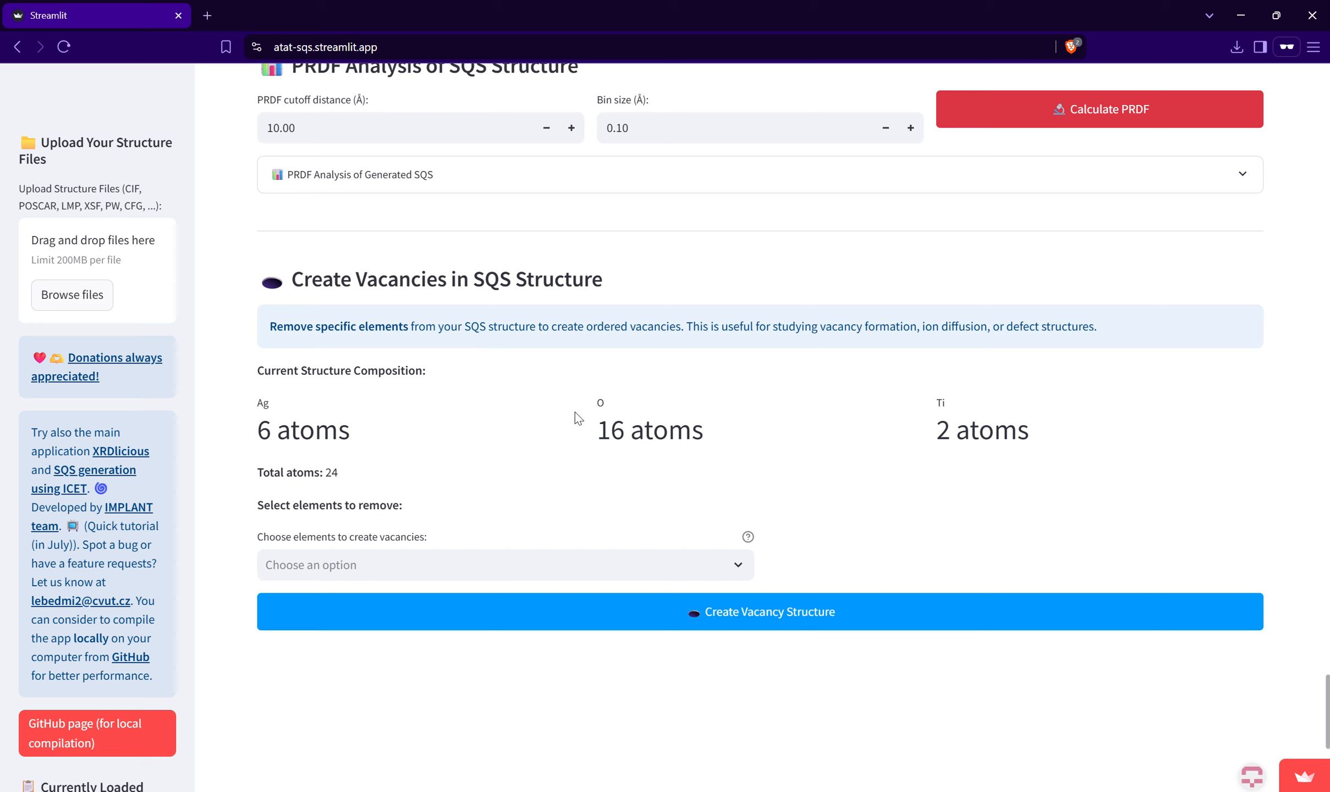
pyautogui.click(496, 562)
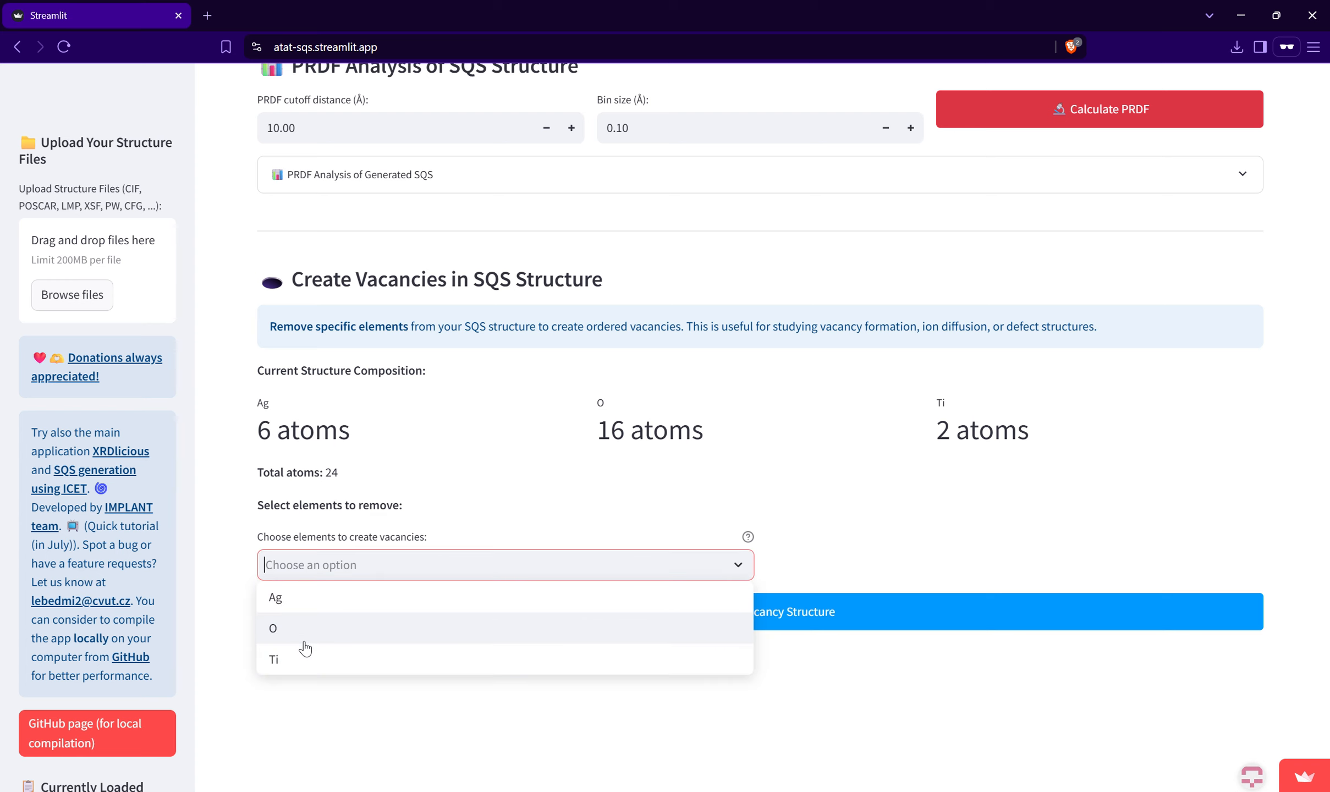
pyautogui.click(303, 604)
pyautogui.click(219, 514)
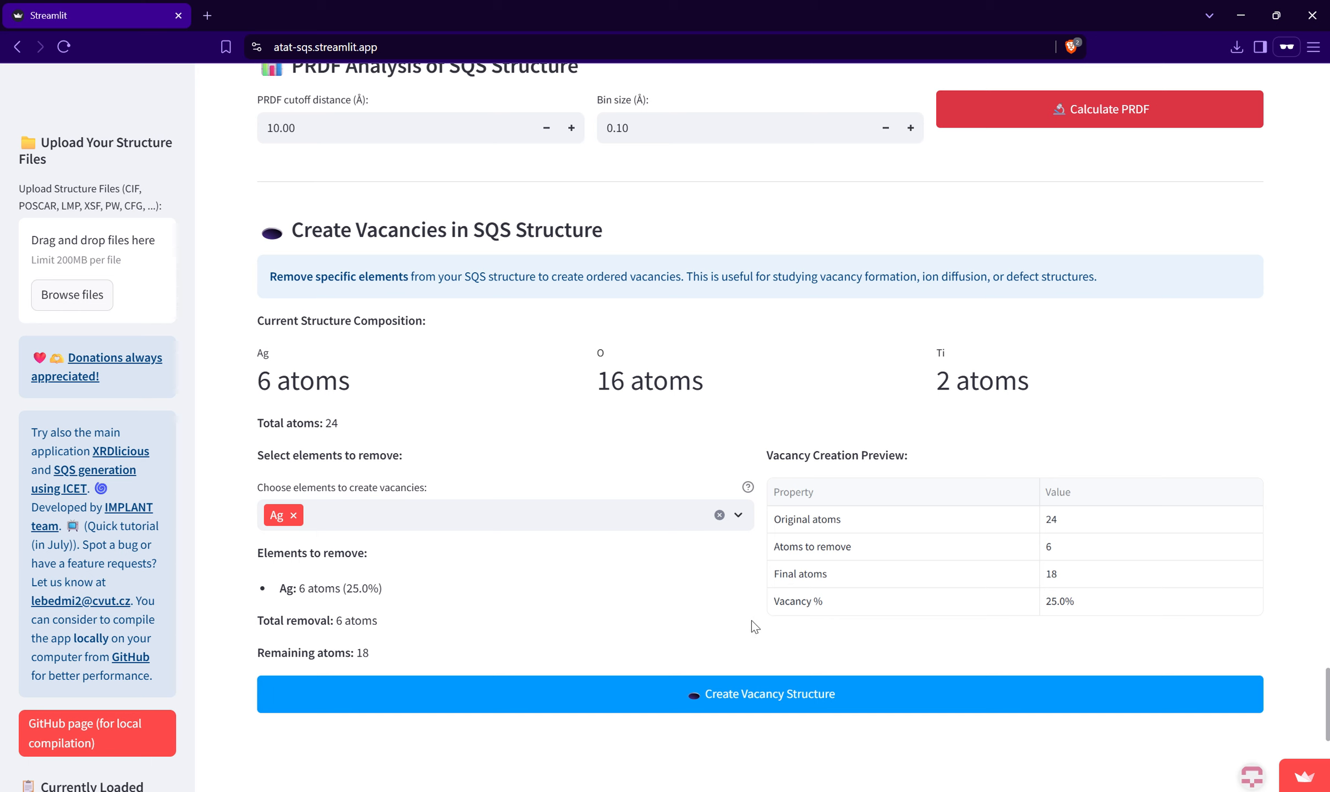
pyautogui.scroll(-1, 566, 559)
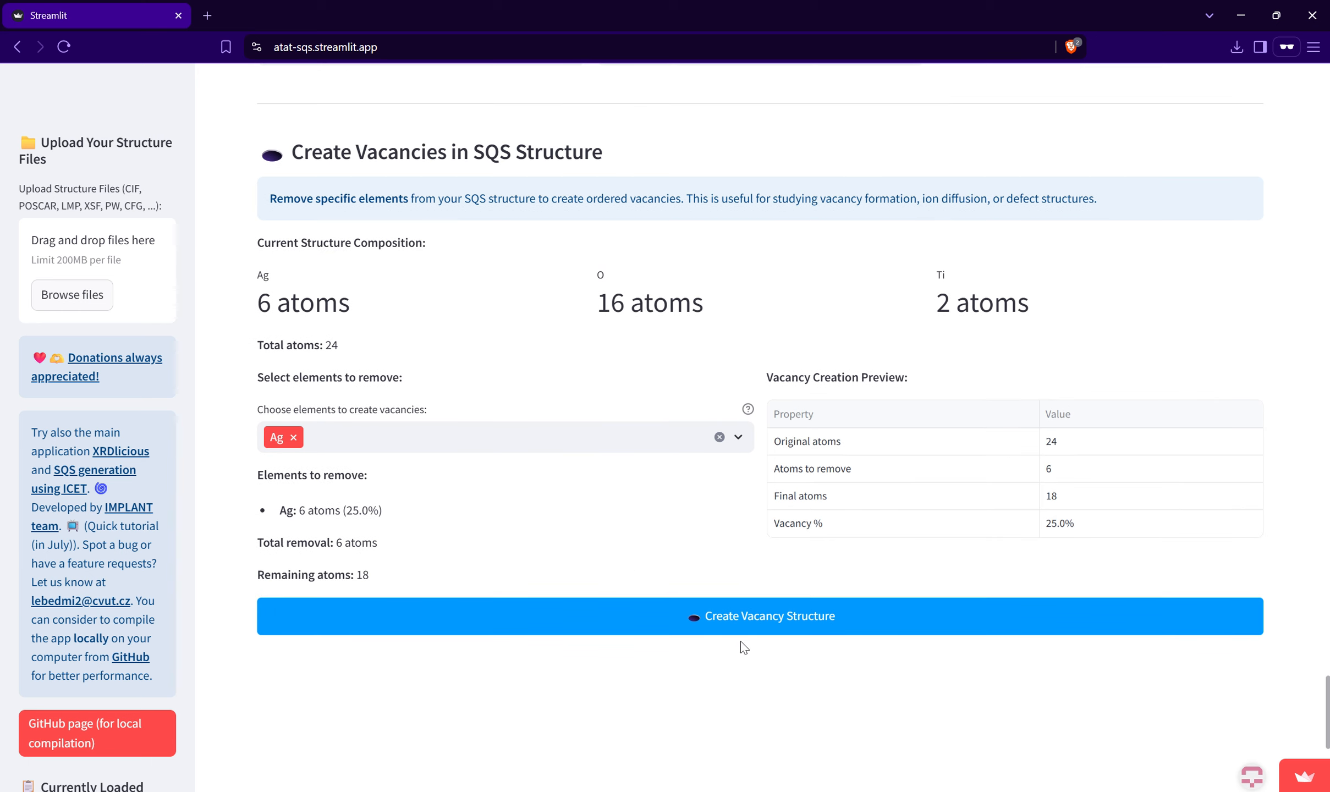
pyautogui.click(726, 622)
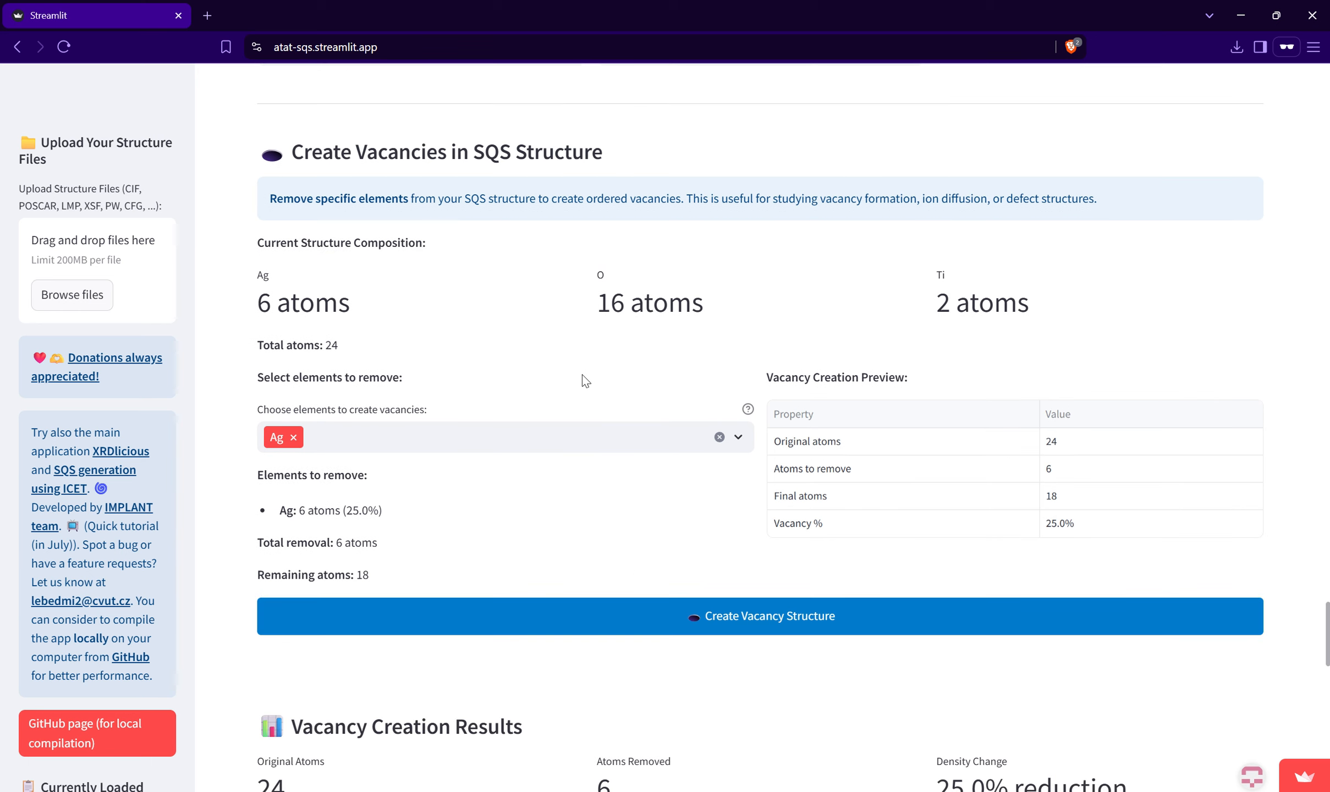
# Step: Examine the vacancy creation results, including the removal details, composition comparison, 3D structure and download formats
pyautogui.scroll(-7, 605, 407)
pyautogui.scroll(-3, 642, 428)
pyautogui.moveTo(644, 552); pyautogui.dragTo(749, 418)
pyautogui.scroll(3, 632, 525)
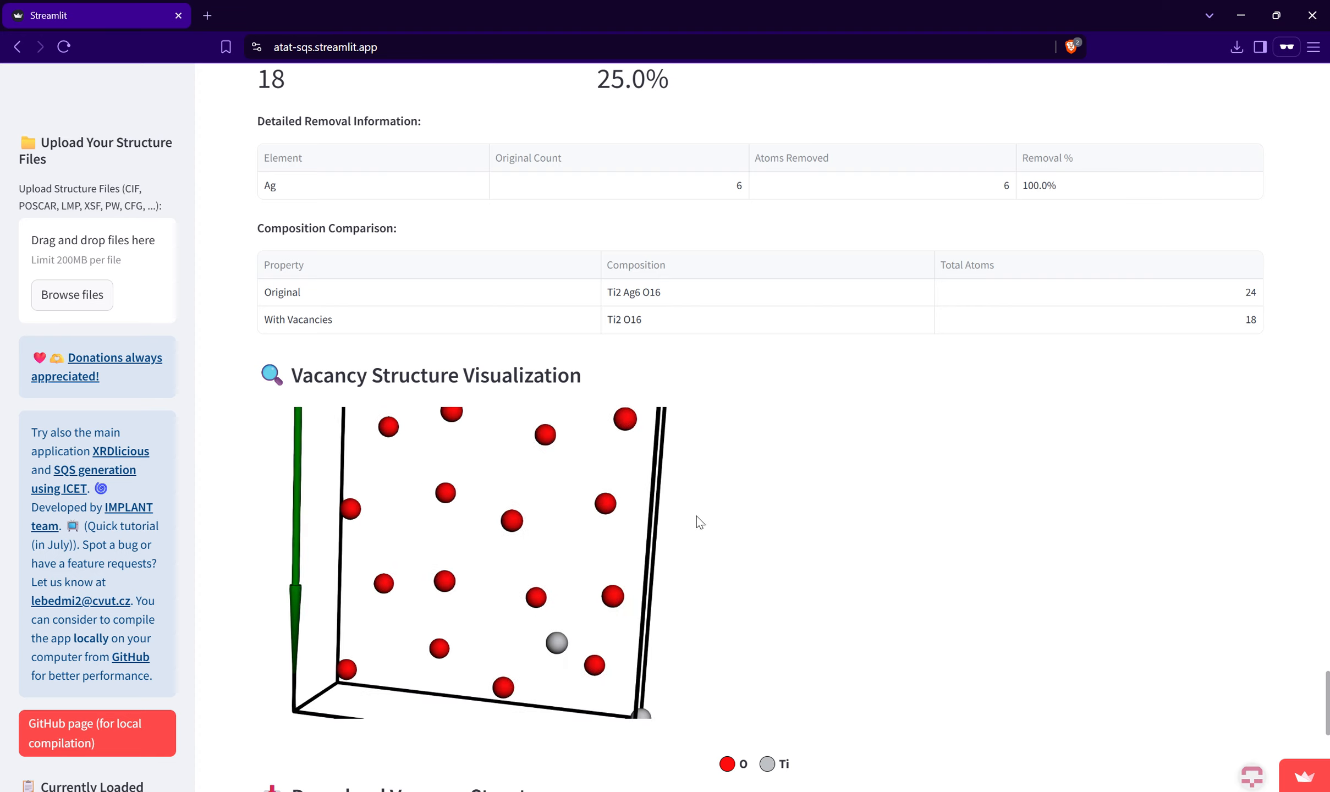
pyautogui.scroll(-8, 697, 520)
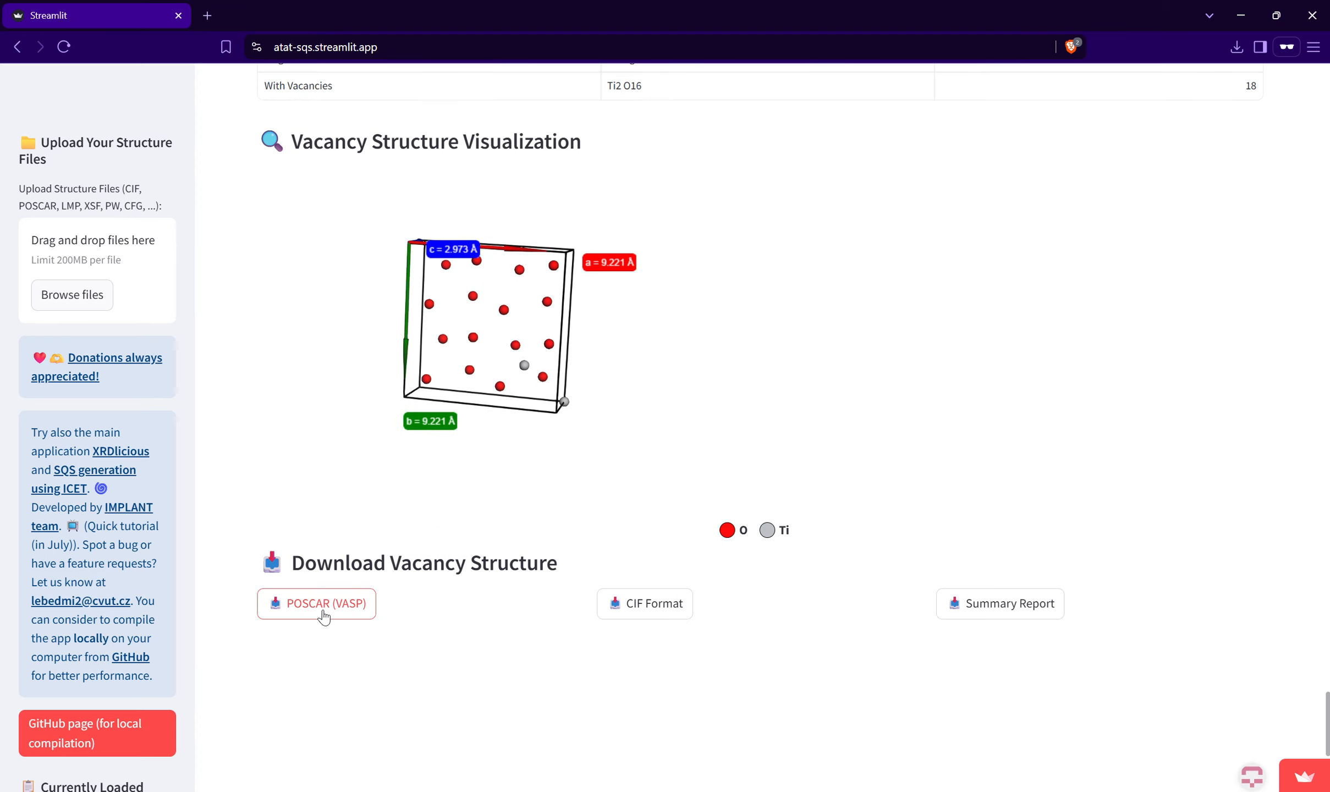
pyautogui.scroll(-3, 415, 601)
pyautogui.scroll(20, 775, 483)
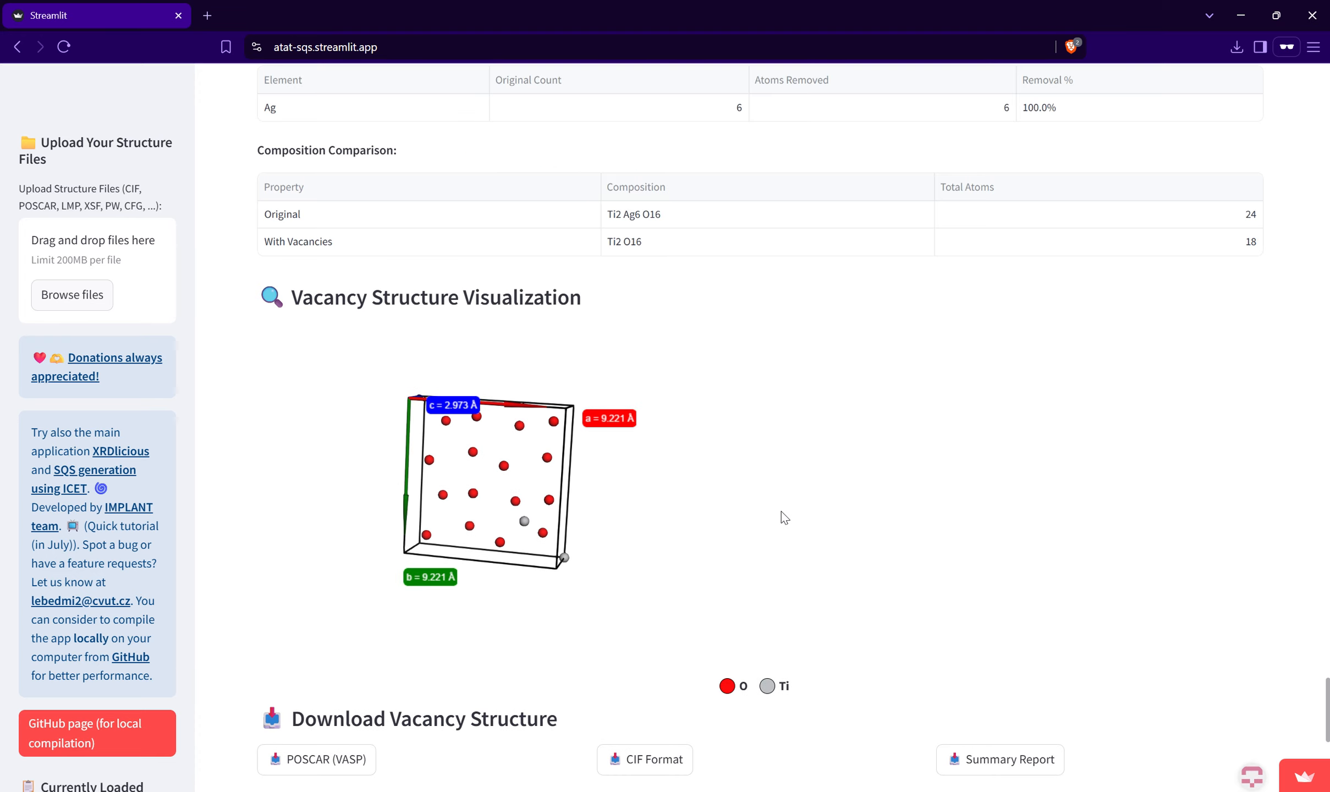
# Step: Open the Optimization Analysis for ATAT outputs with its mcsqs.log upload area
pyautogui.scroll(20, 709, 498)
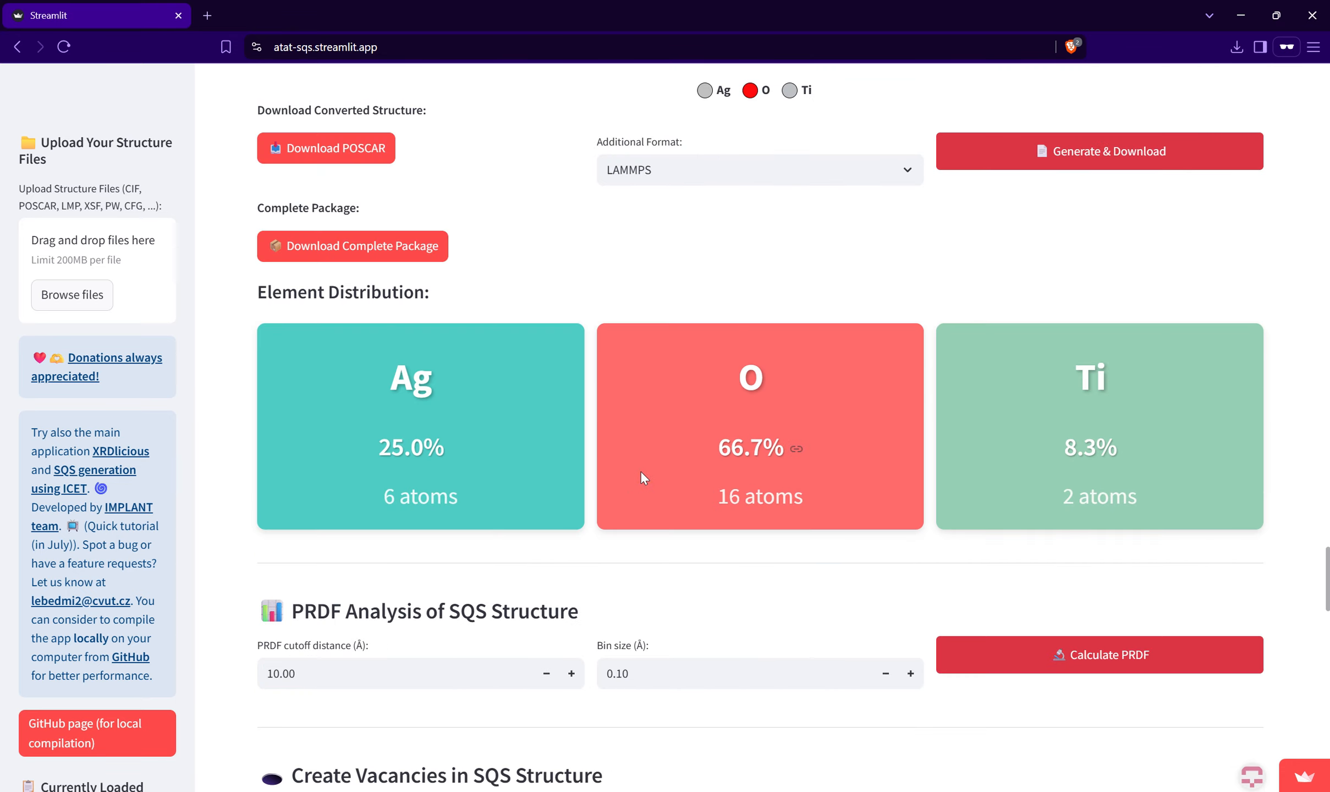
pyautogui.scroll(4, 638, 451)
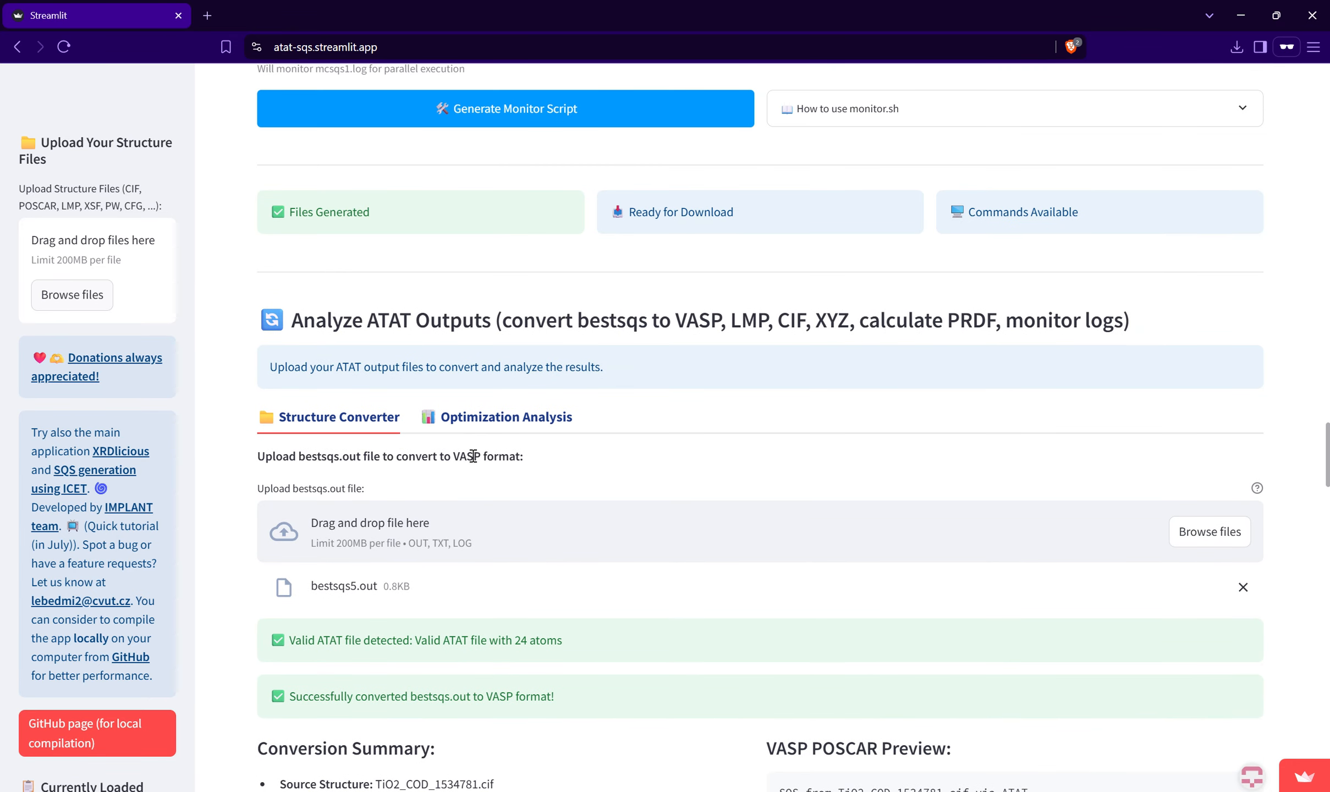
pyautogui.click(524, 427)
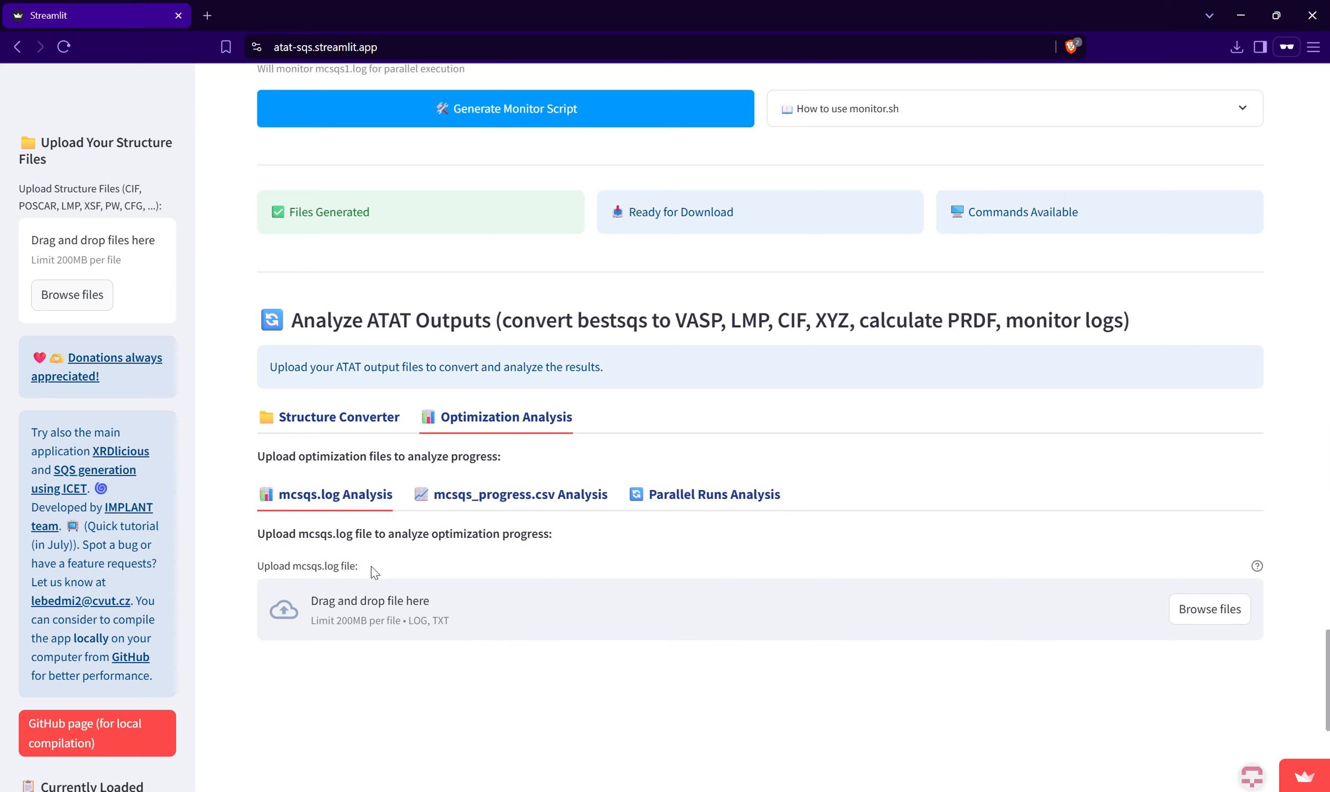
pyautogui.scroll(-1, 463, 530)
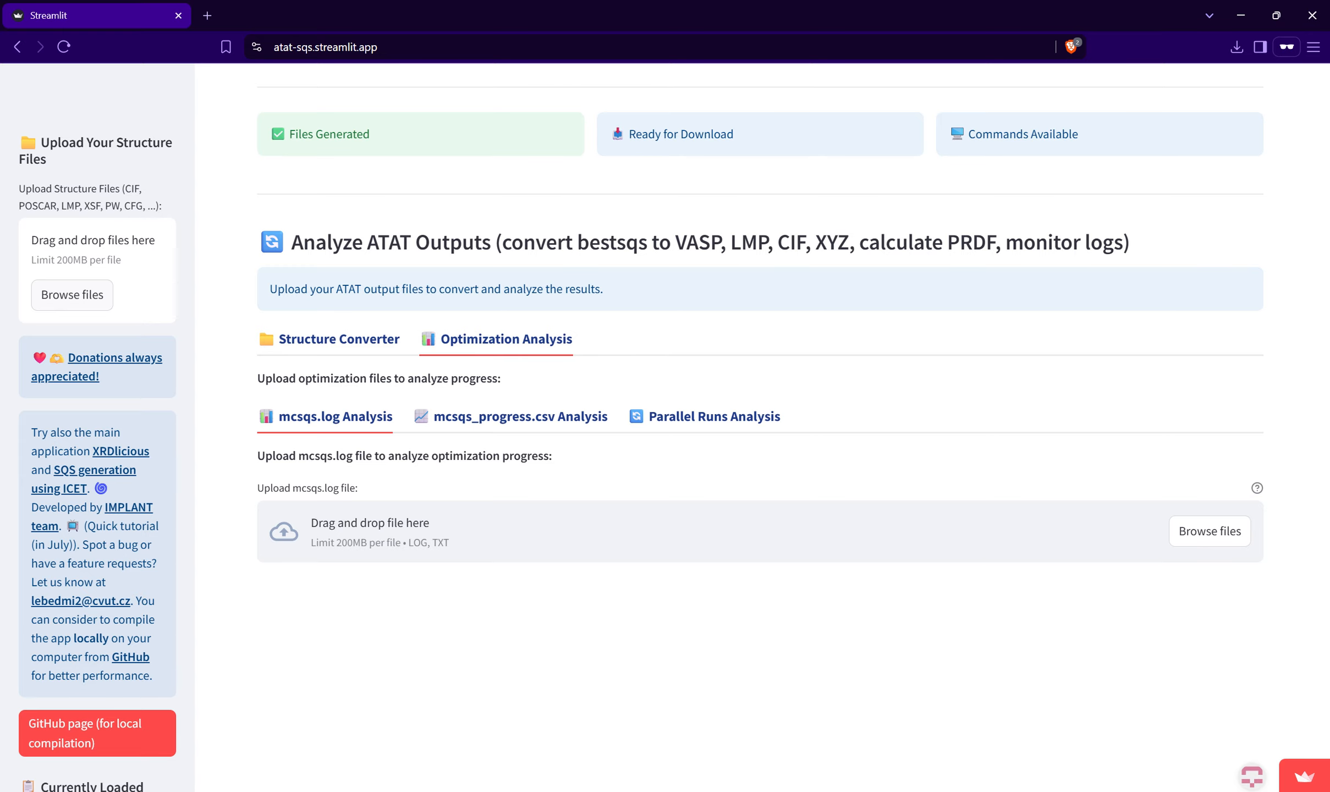
# Step: Bring up the example_bash folder in File Explorer, refresh its contents, and locate the mcsqs log files
pyautogui.moveTo(802, 710)
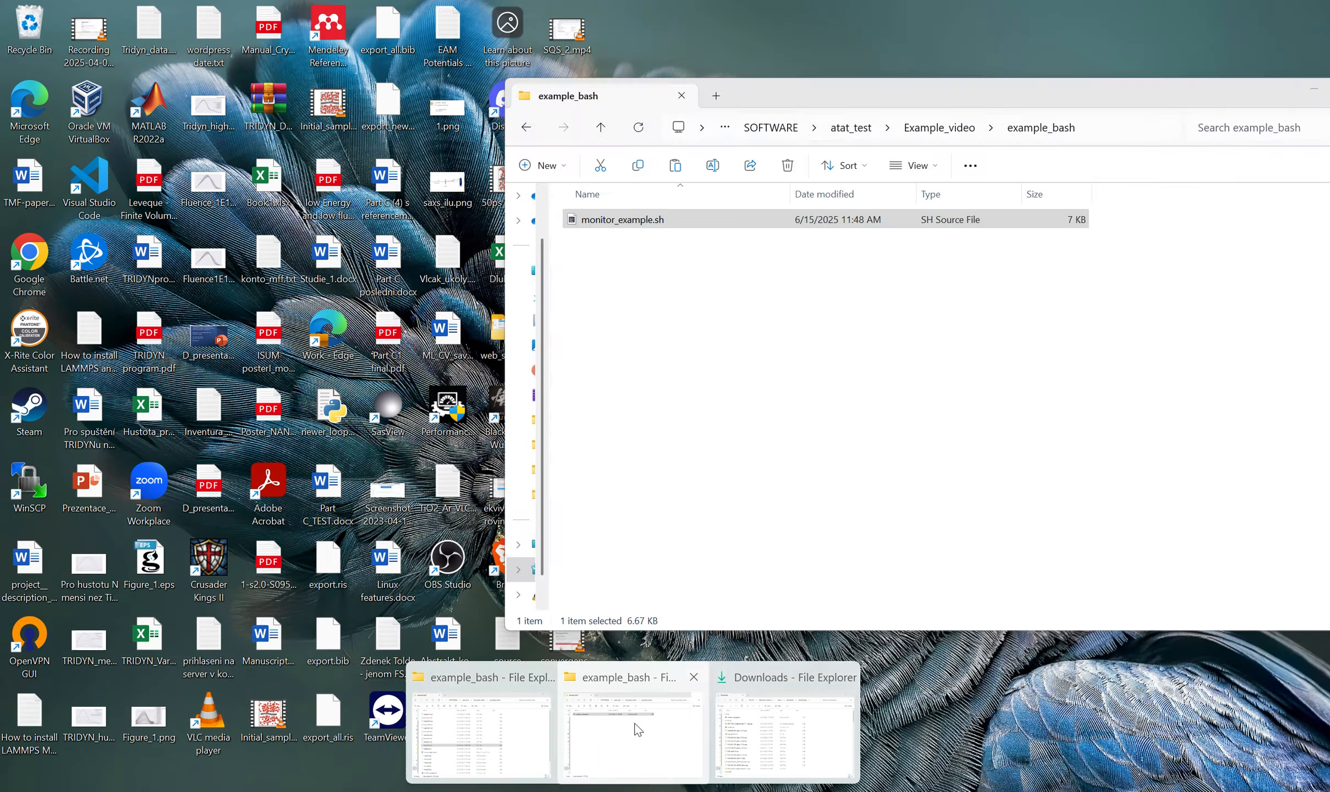
pyautogui.moveTo(506, 707)
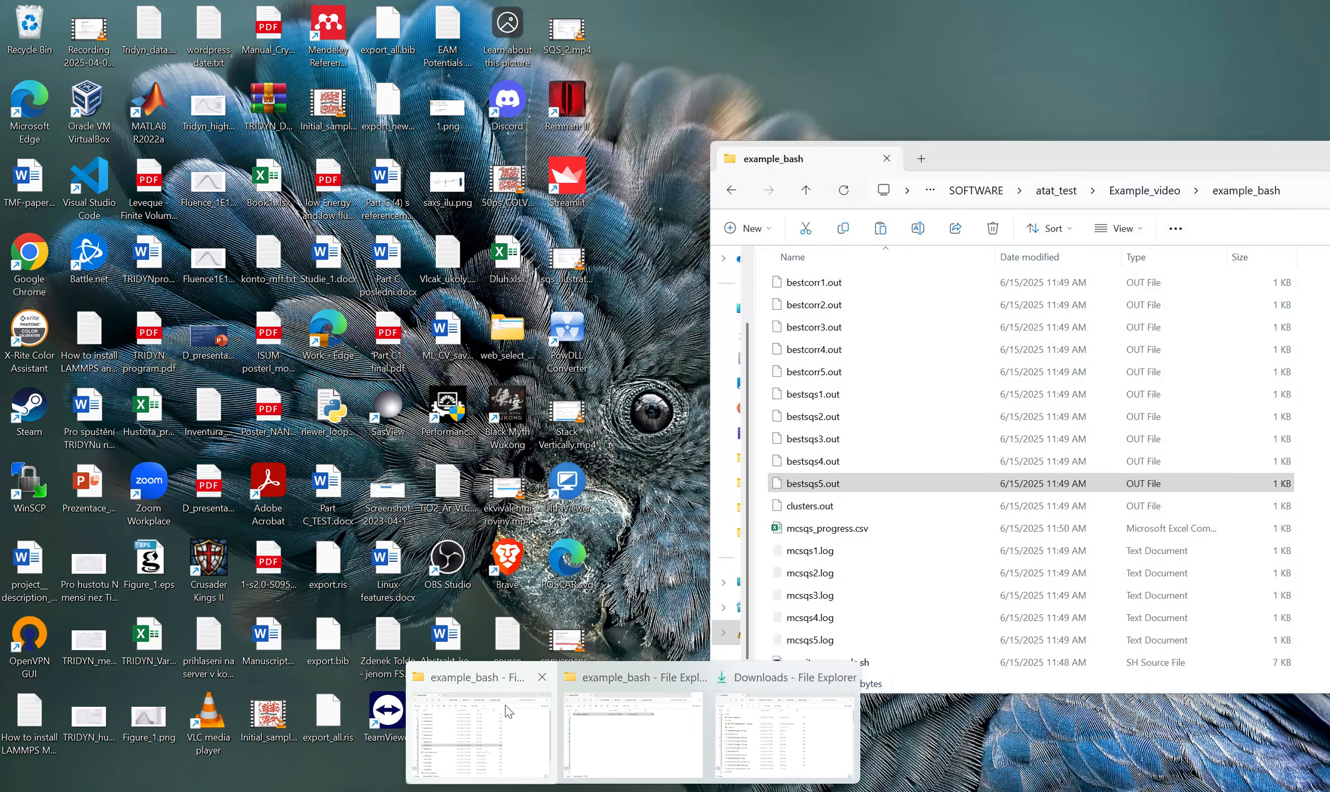
pyautogui.click(778, 734)
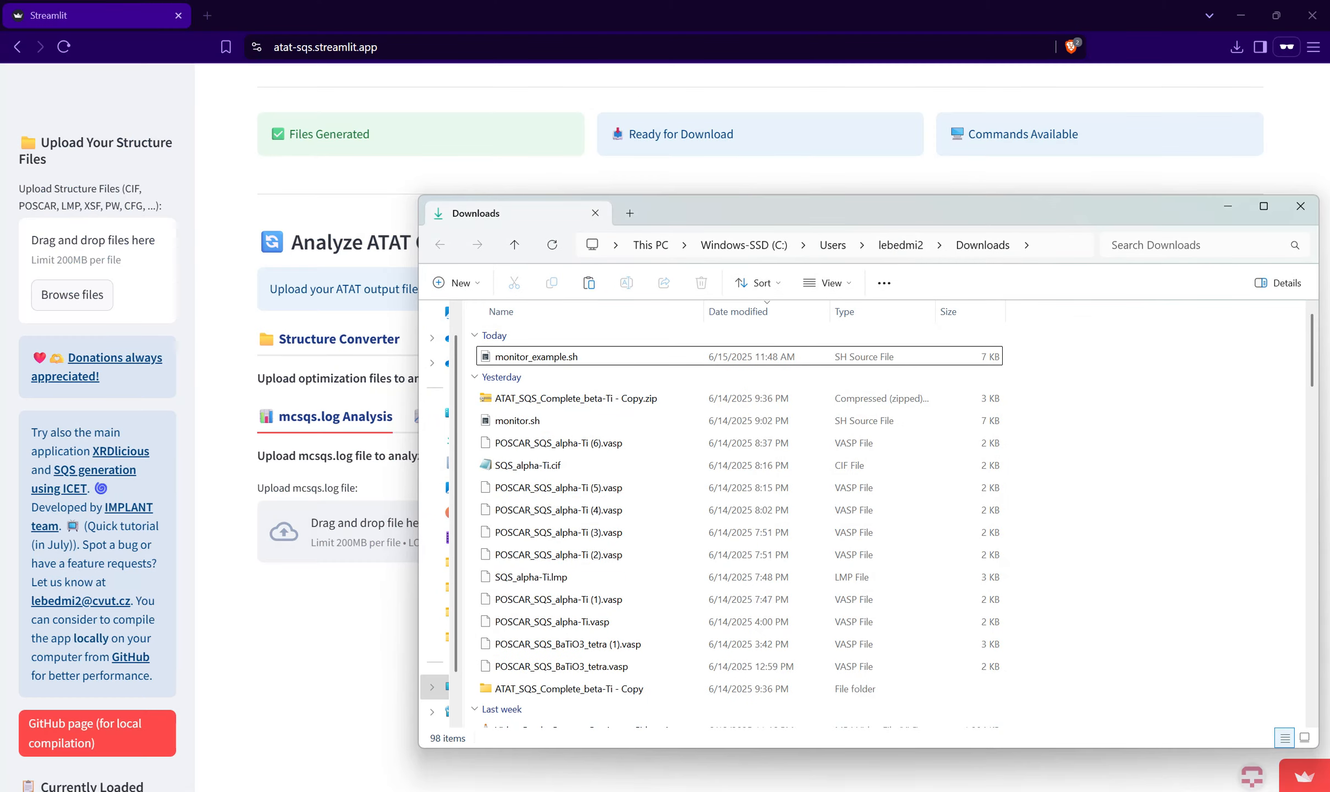
pyautogui.moveTo(632, 781)
pyautogui.click(649, 724)
pyautogui.click(1112, 131)
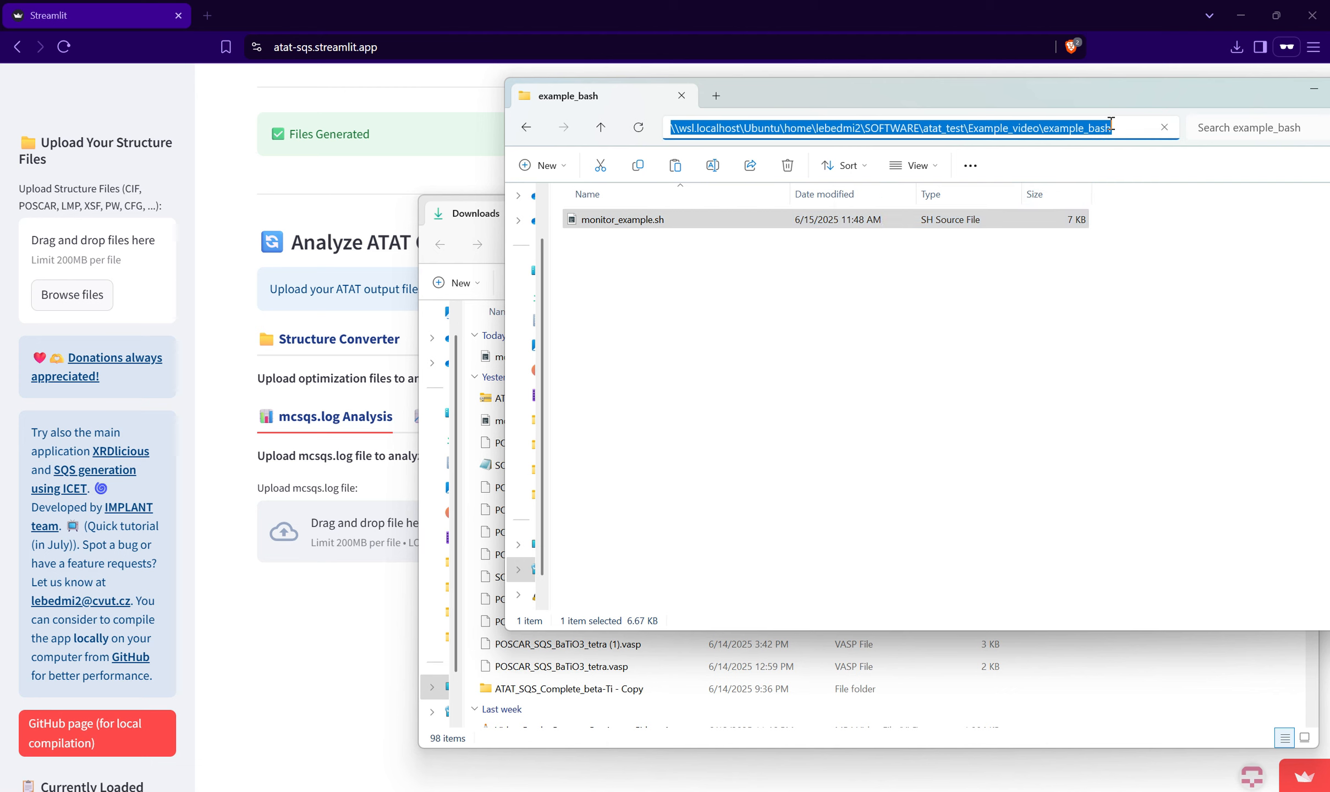
pyautogui.press('Return')
pyautogui.scroll(-2, 653, 383)
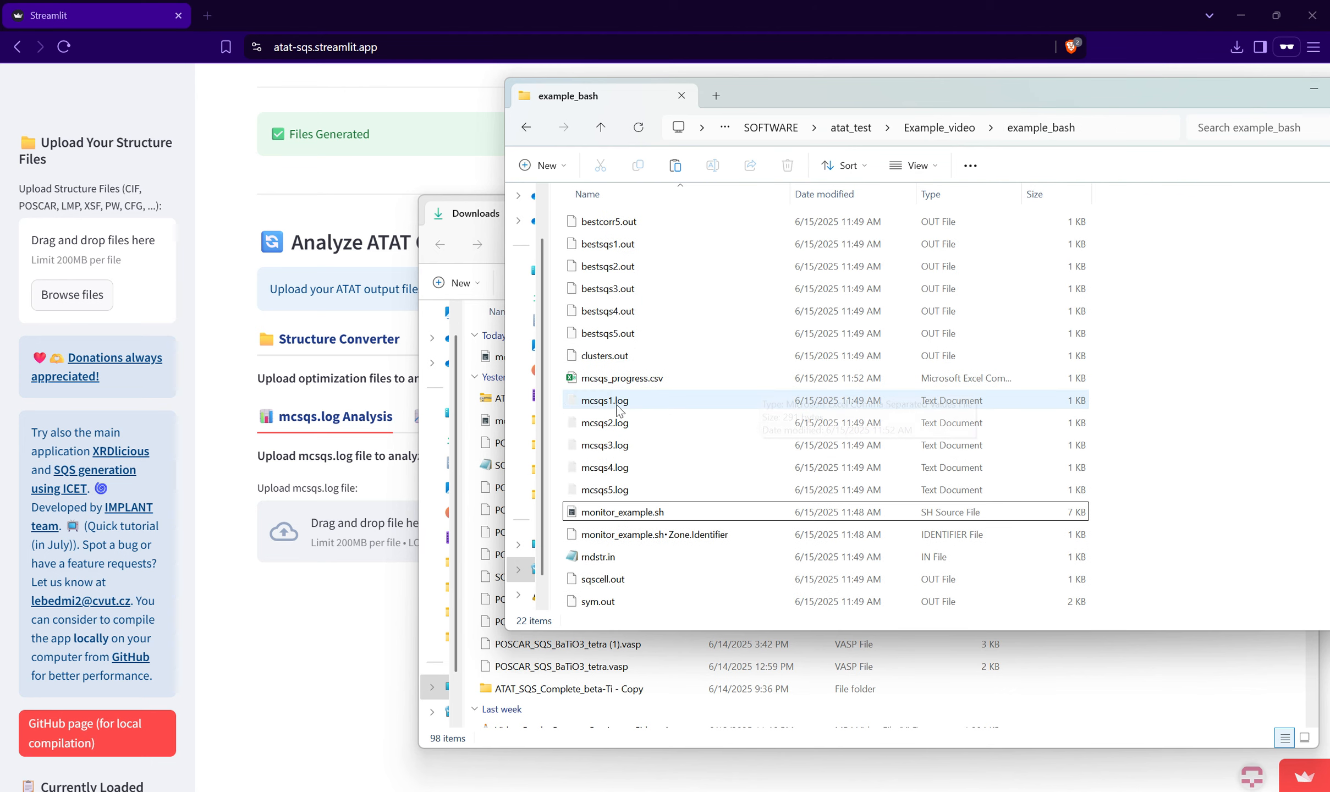
# Step: Upload mcsqs1.log from the example_bash folder for log analysis and check its optimization progress against the terminal's monitoring output
pyautogui.click(613, 401)
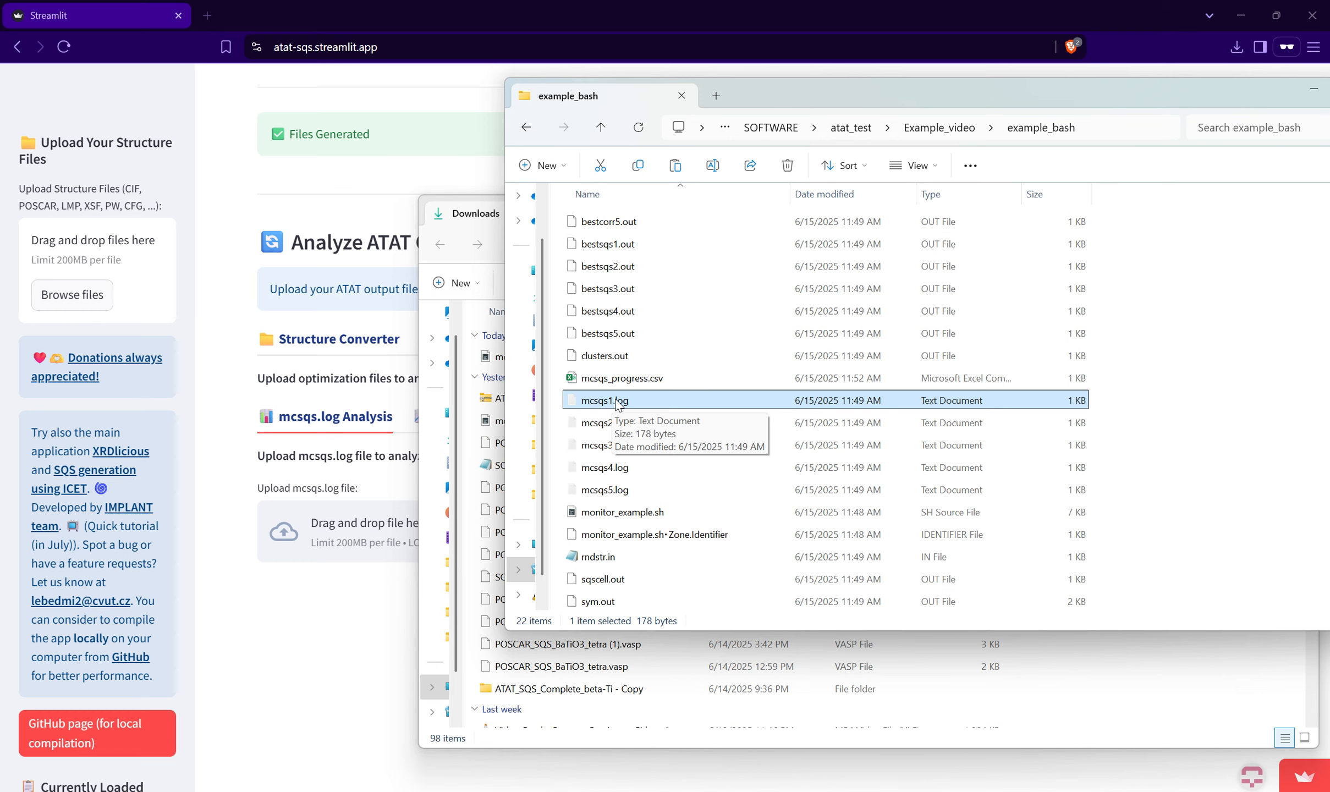
pyautogui.moveTo(617, 403); pyautogui.dragTo(358, 539)
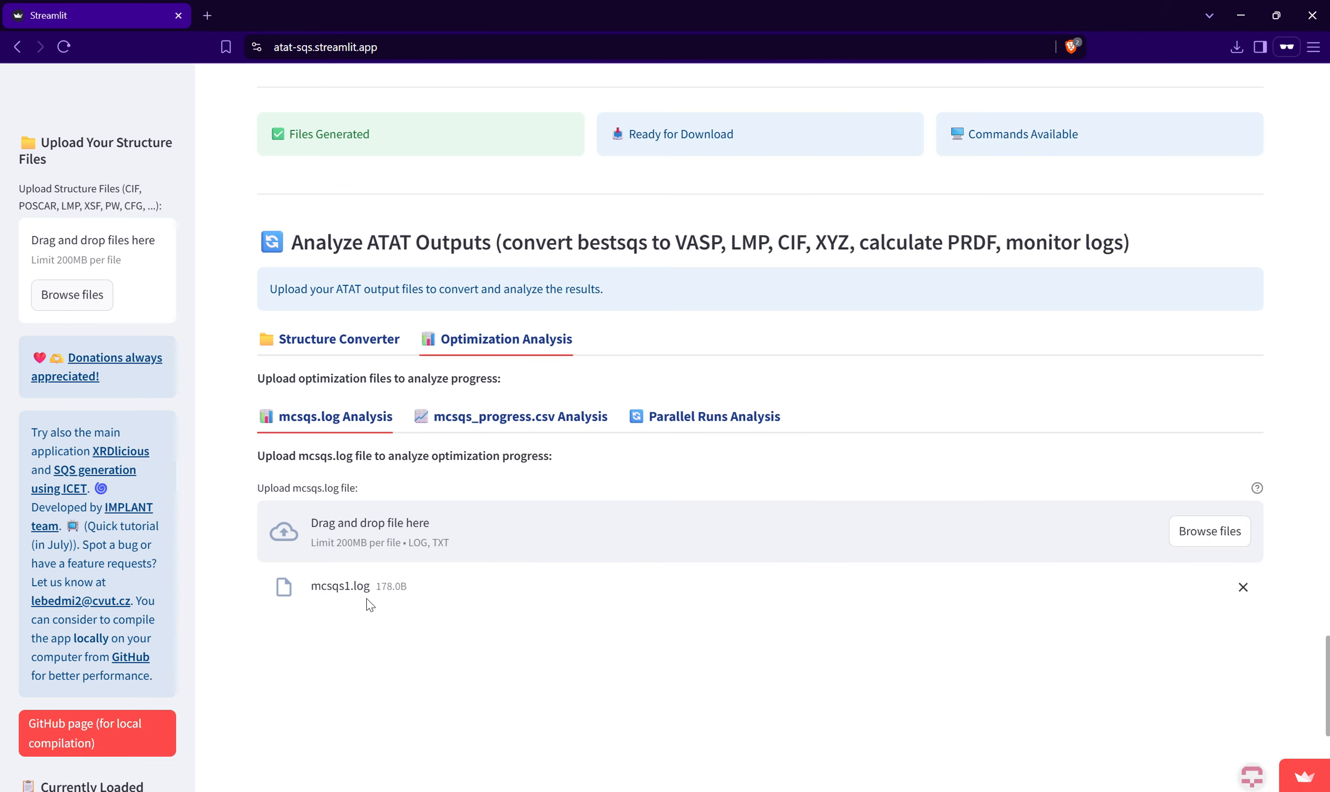
pyautogui.scroll(-10, 426, 462)
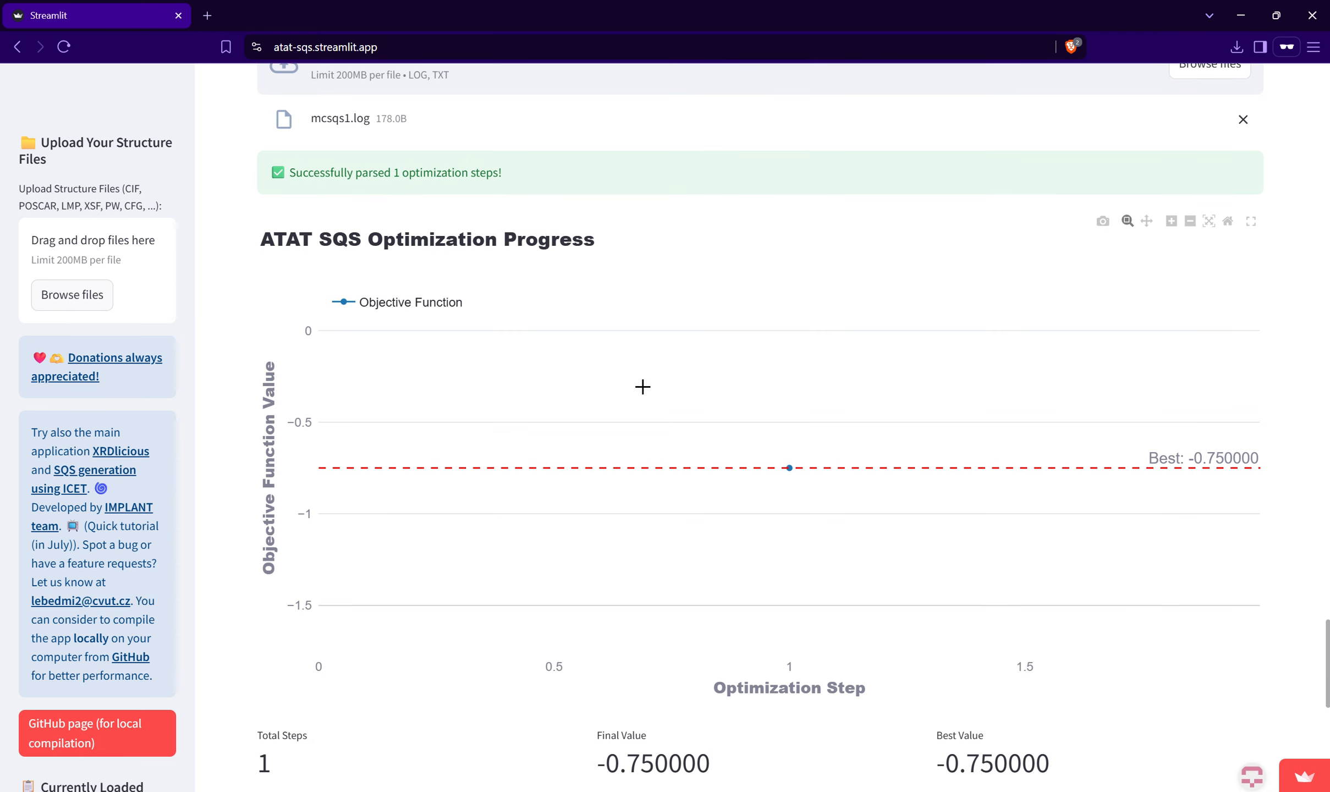
pyautogui.scroll(-1, 835, 524)
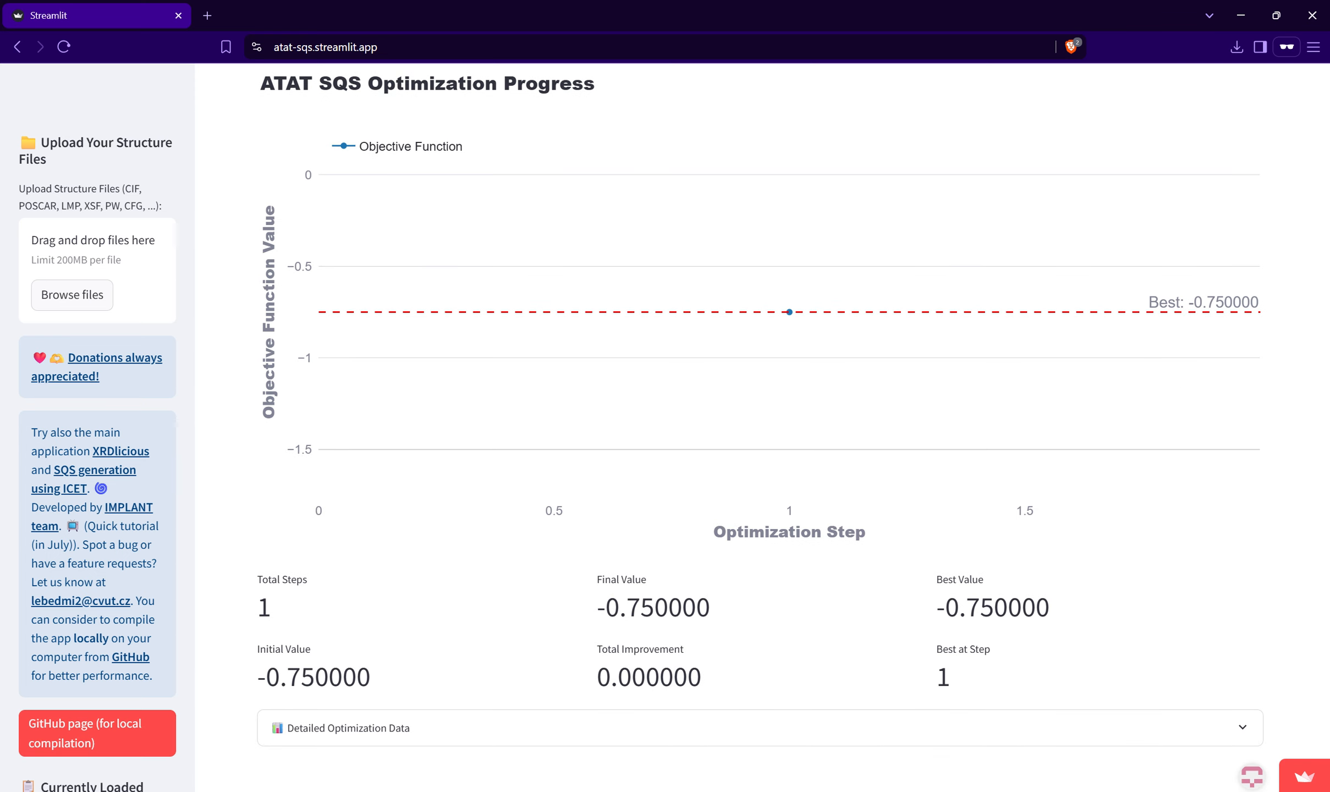
pyautogui.moveTo(839, 791)
pyautogui.click(846, 739)
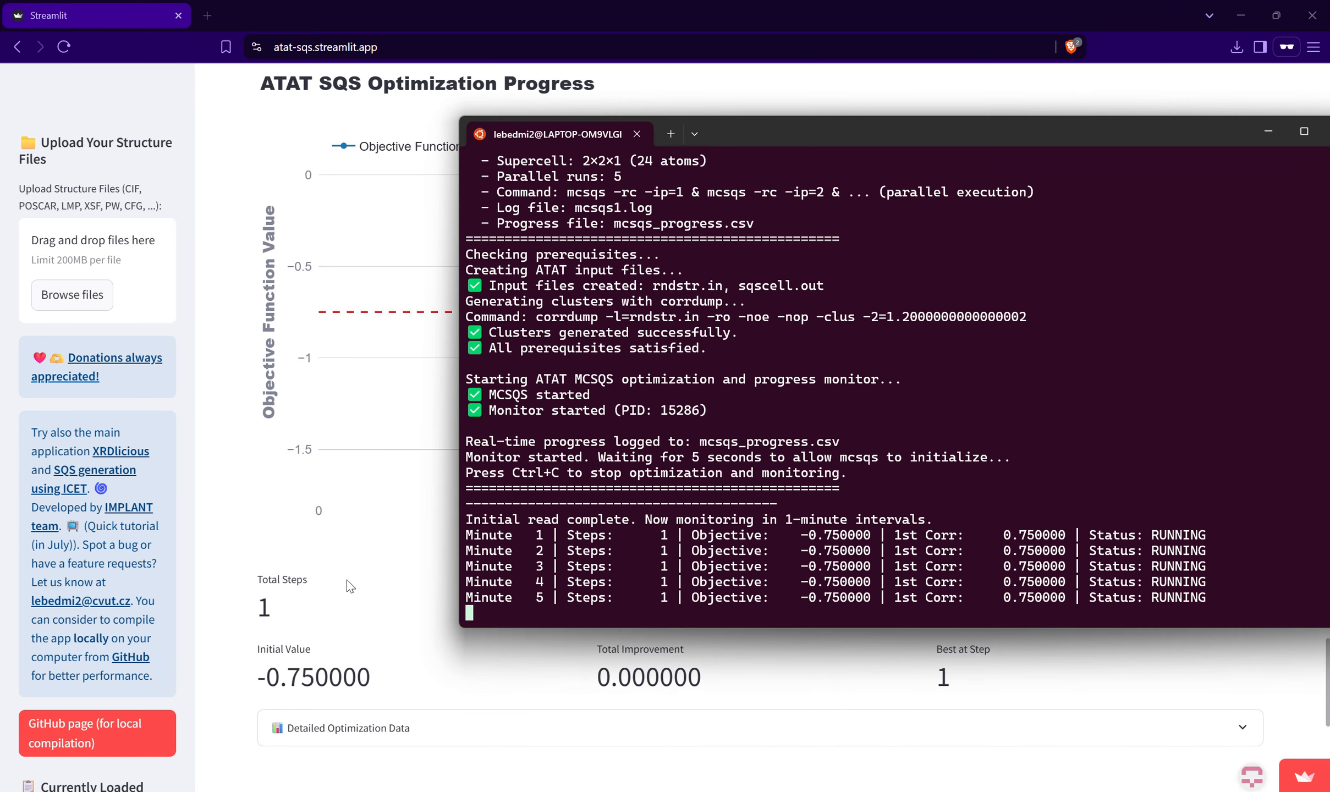
pyautogui.click(369, 579)
# Step: Navigate from the example_bash folder up to atat_test in File Explorer and open its parallel folder
pyautogui.scroll(4, 369, 579)
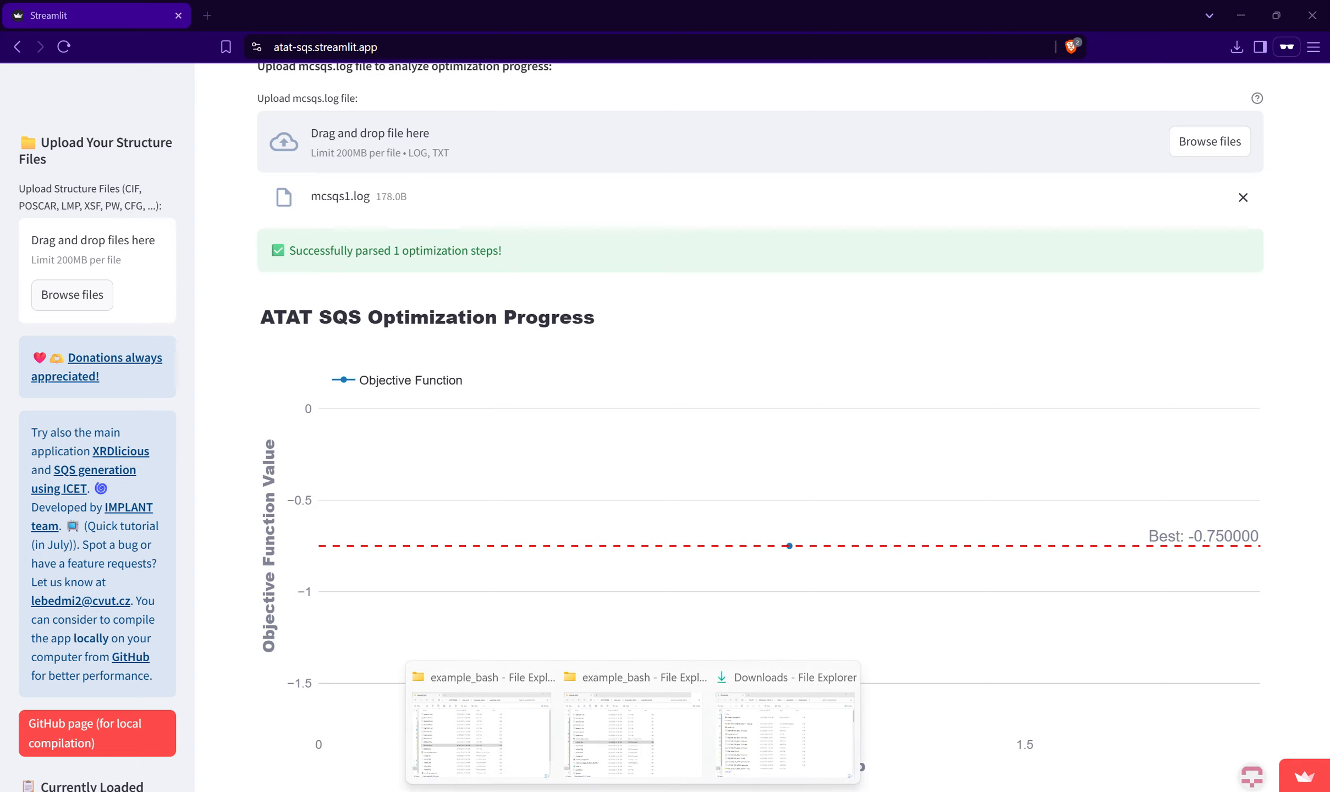
pyautogui.click(838, 790)
pyautogui.moveTo(632, 791)
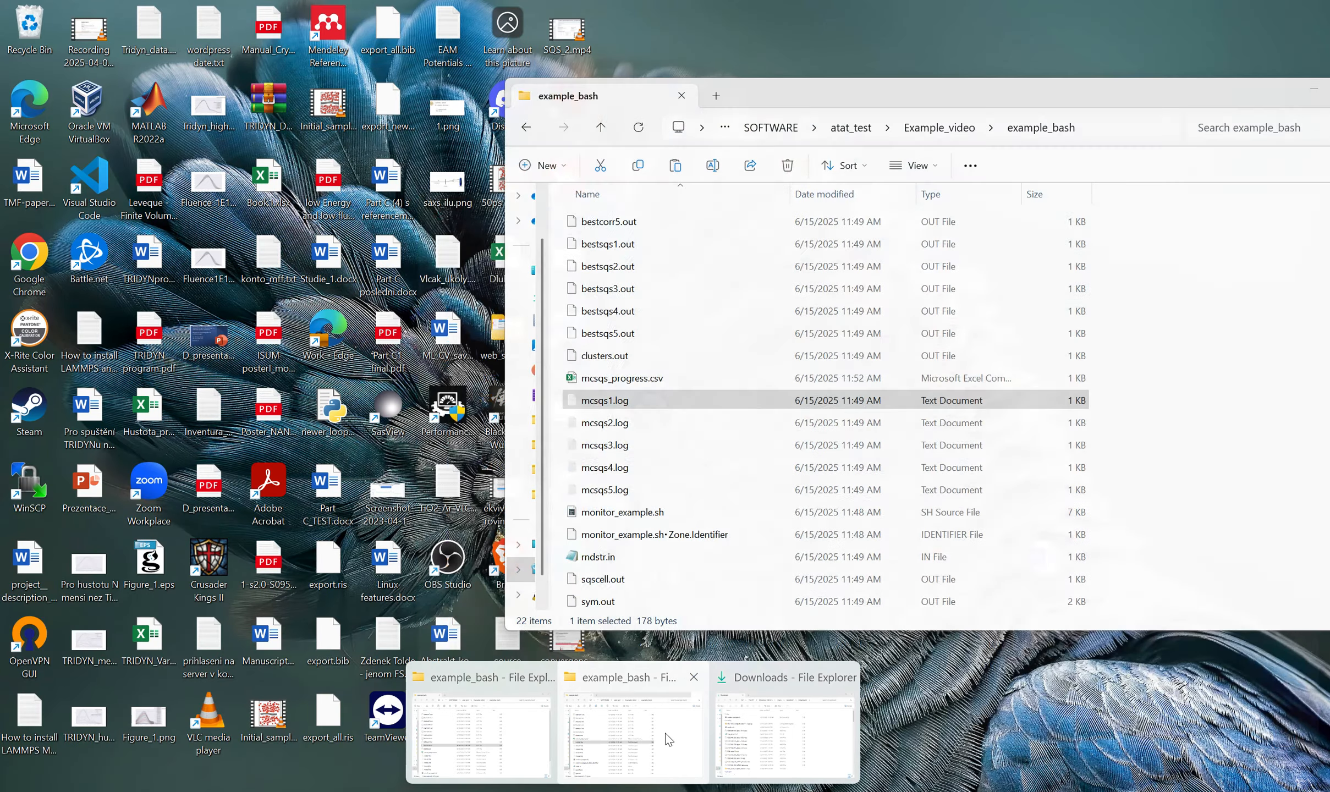
pyautogui.click(668, 739)
pyautogui.click(935, 127)
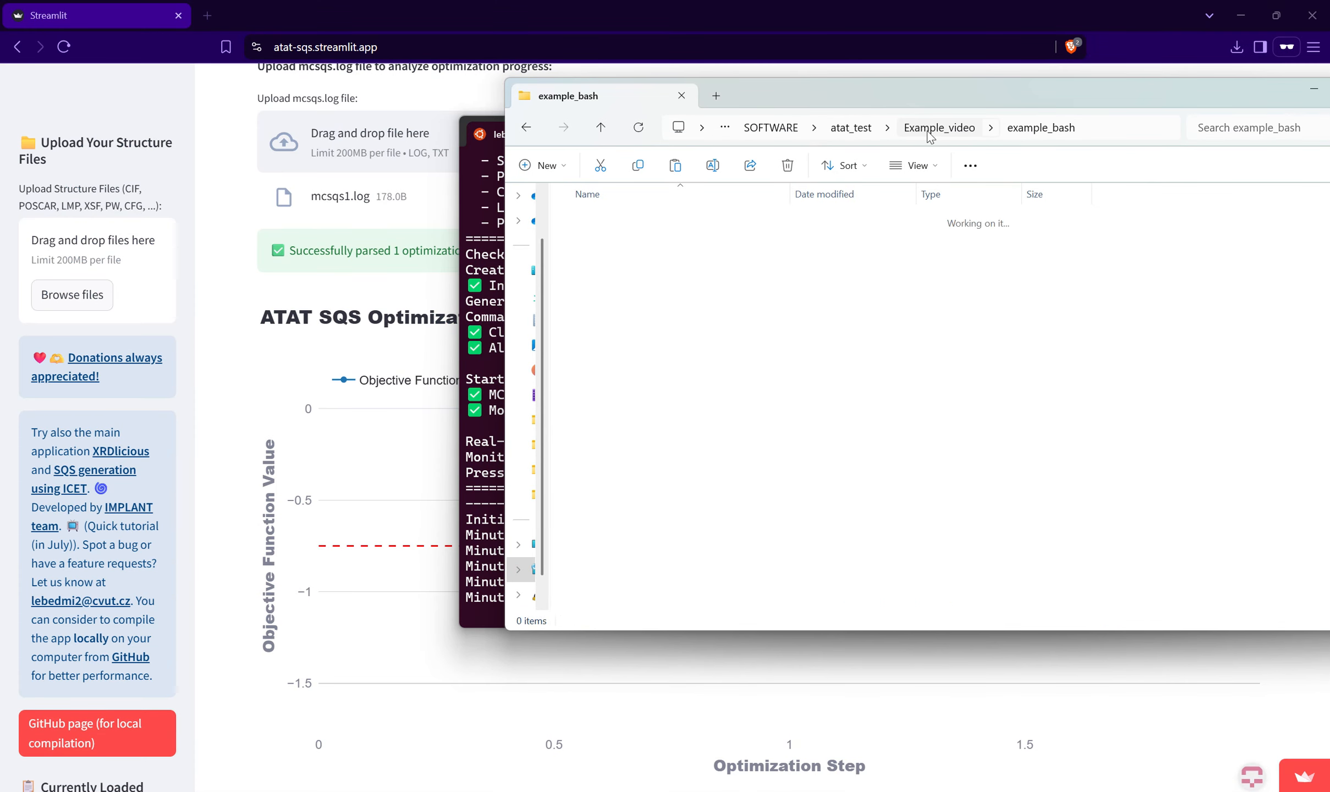
pyautogui.scroll(-1, 749, 229)
pyautogui.scroll(1, 743, 235)
pyautogui.click(988, 127)
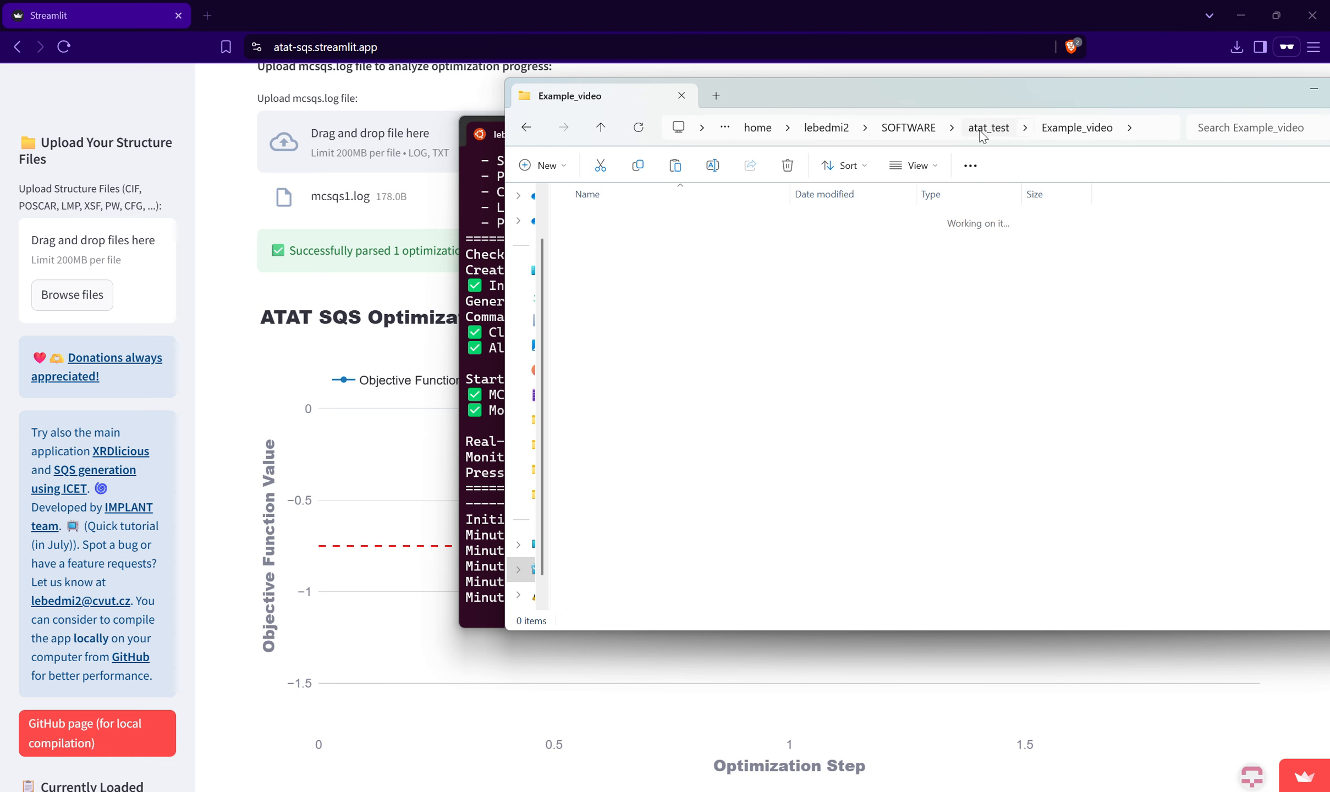
pyautogui.click(724, 242)
pyautogui.doubleClick(725, 242)
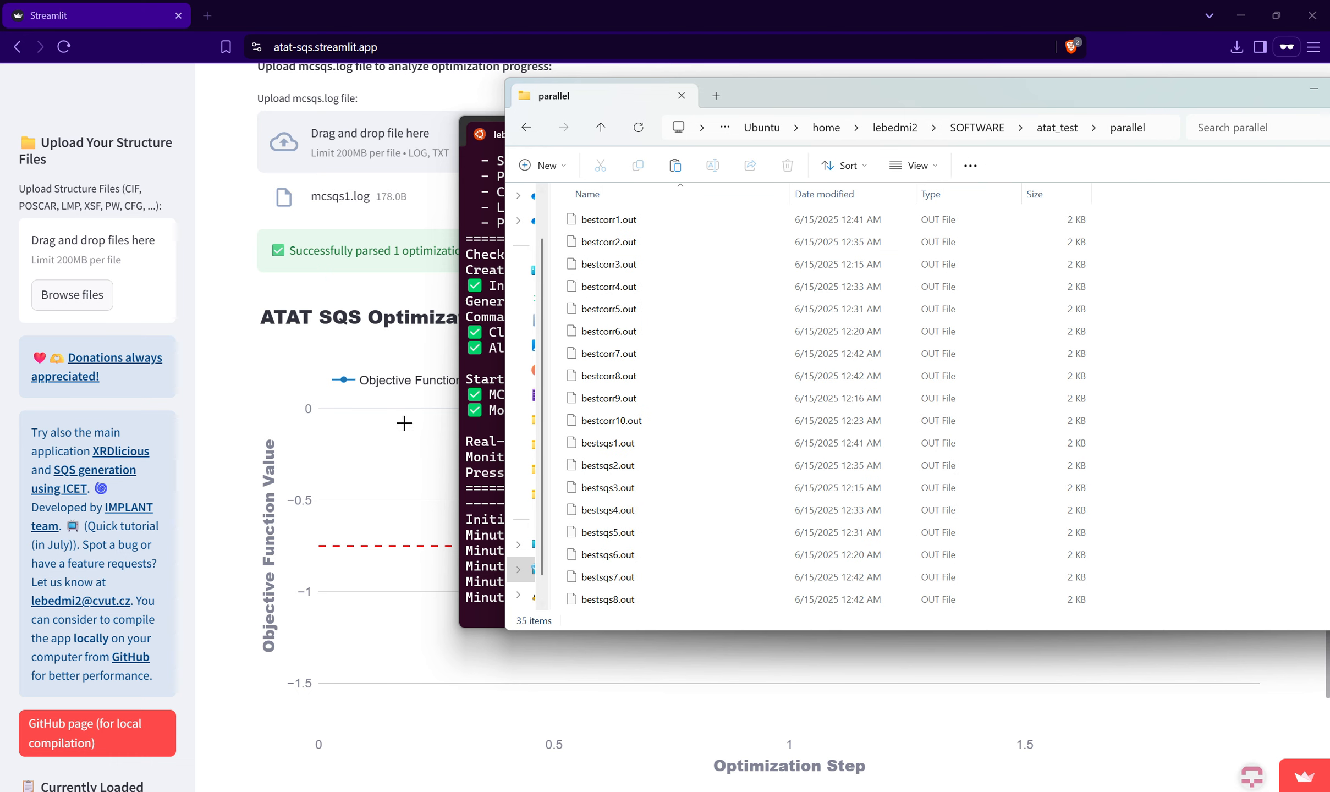
# Step: Upload mcsqs1.log from the parallel folder to the mcsqs.log analysis in place of the current log
pyautogui.scroll(-5, 692, 392)
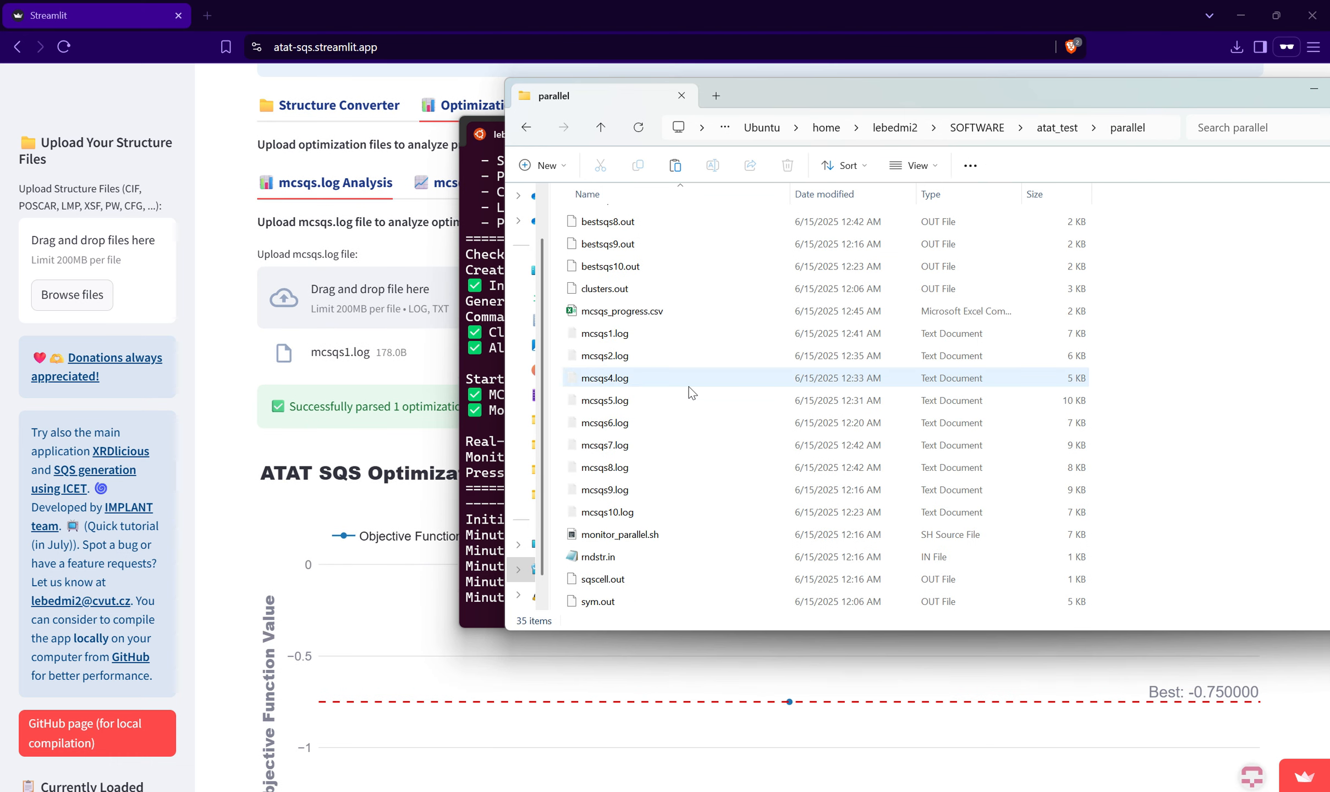
pyautogui.click(647, 332)
pyautogui.moveTo(478, 329); pyautogui.dragTo(410, 311)
# Step: Inspect the objective function plot, zooming into the last optimization steps and resetting the plot range, and review the summary metrics
pyautogui.scroll(-4, 472, 327)
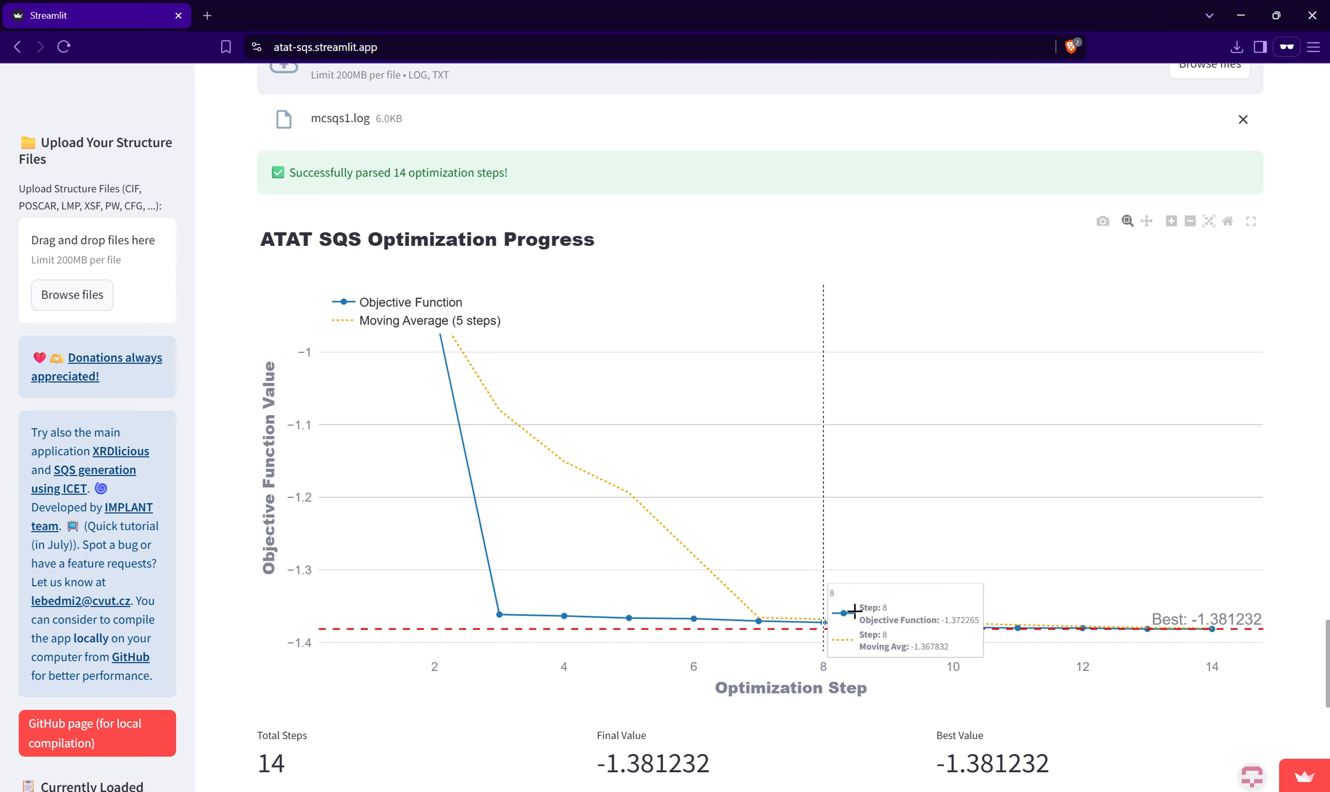
pyautogui.scroll(-3, 1100, 550)
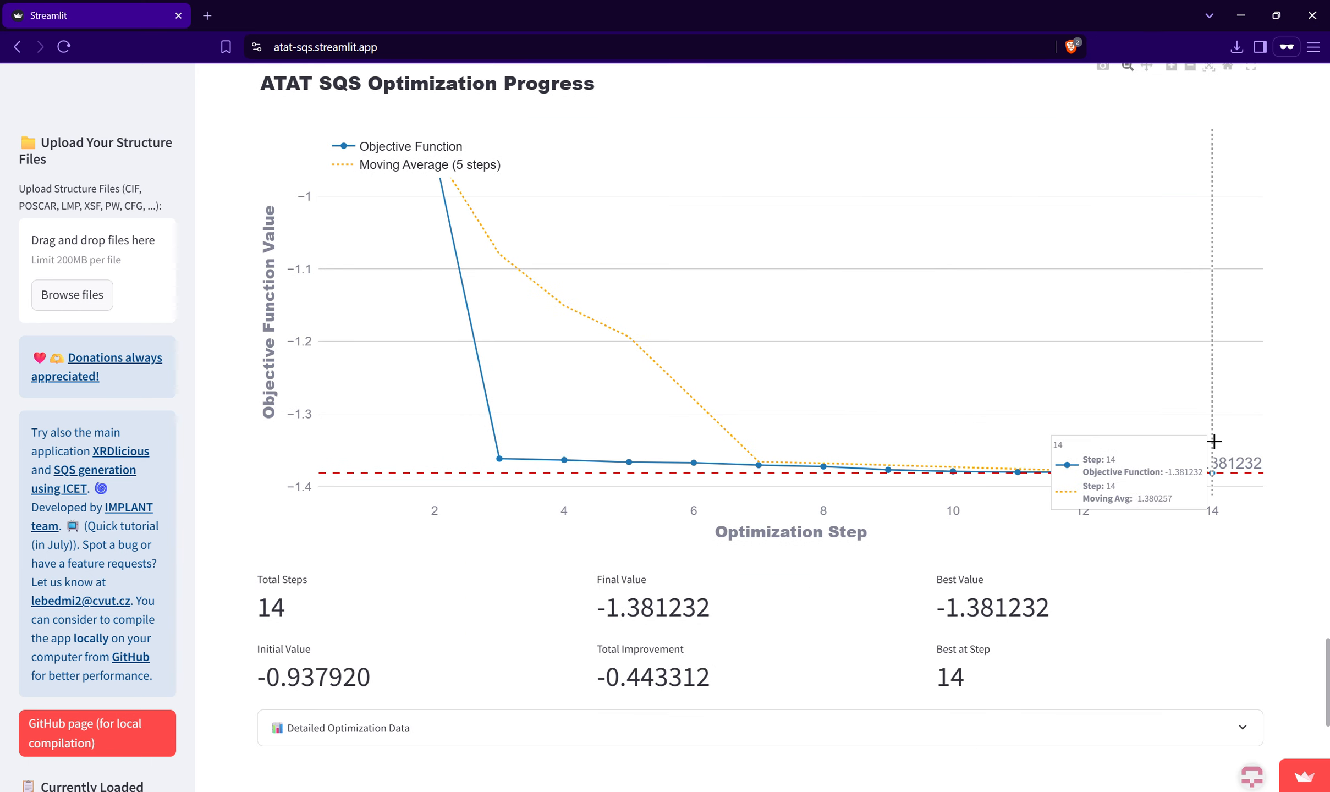
pyautogui.moveTo(1259, 444); pyautogui.dragTo(1069, 528)
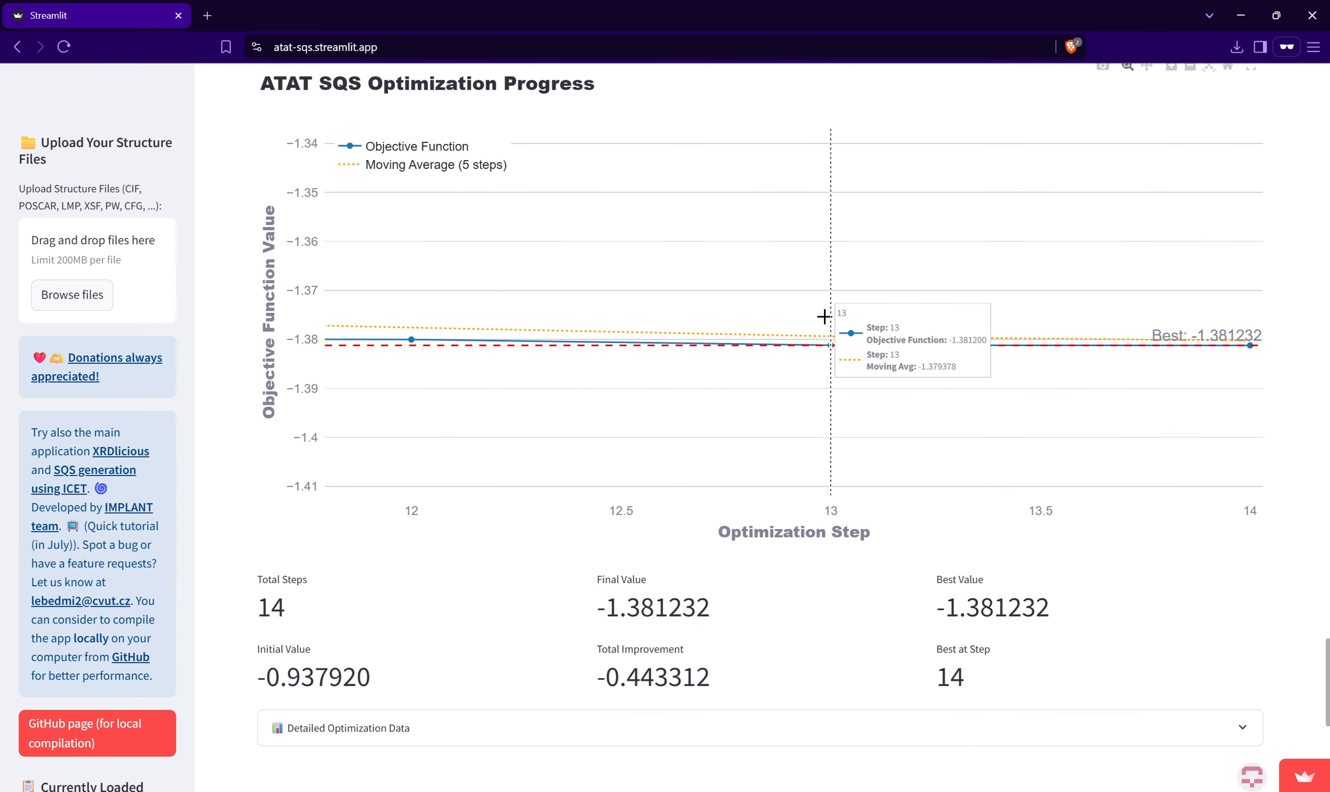
pyautogui.doubleClick(968, 272)
pyautogui.scroll(-4, 968, 272)
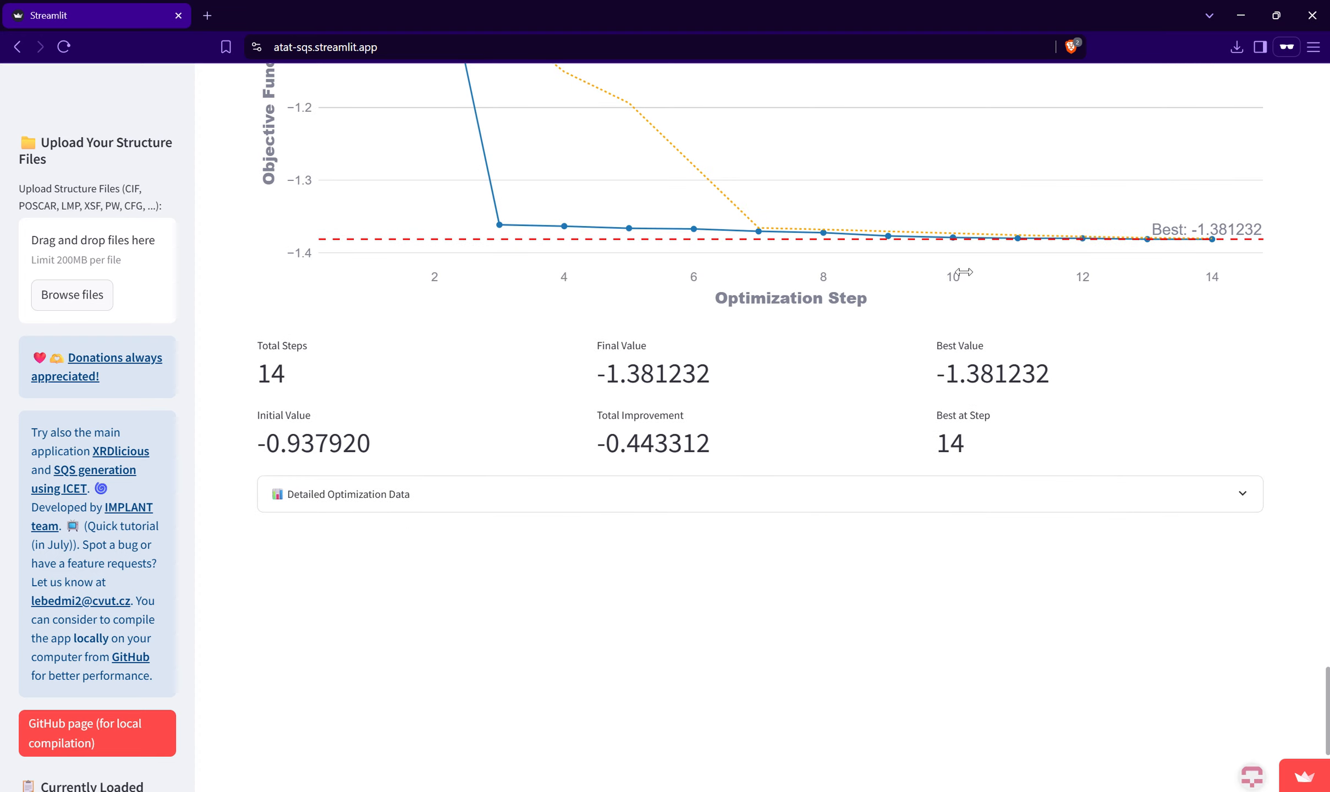
# Step: Expand the detailed optimization data, review the per-step objective values and improvements, and collapse the table
pyautogui.click(602, 509)
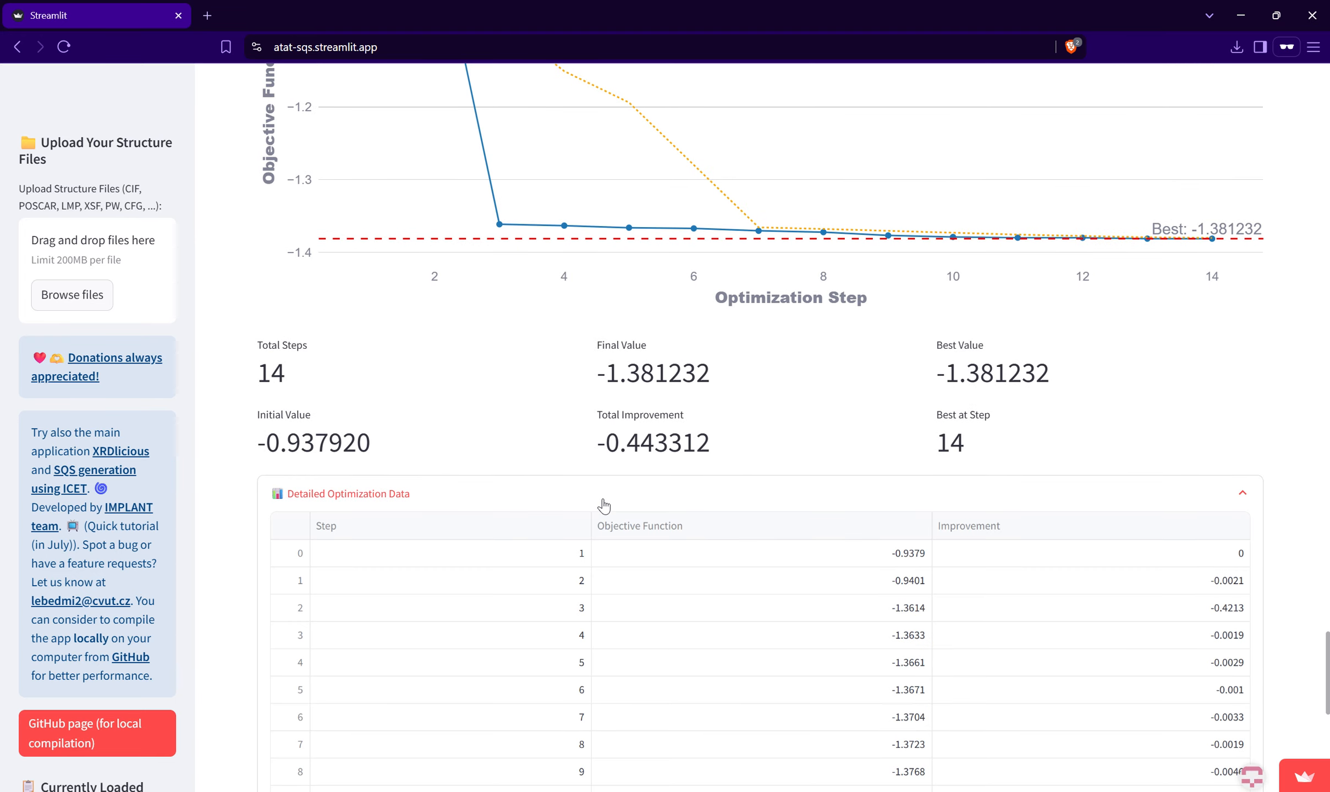
pyautogui.scroll(-3, 603, 505)
pyautogui.scroll(-2, 585, 481)
pyautogui.scroll(2, 573, 392)
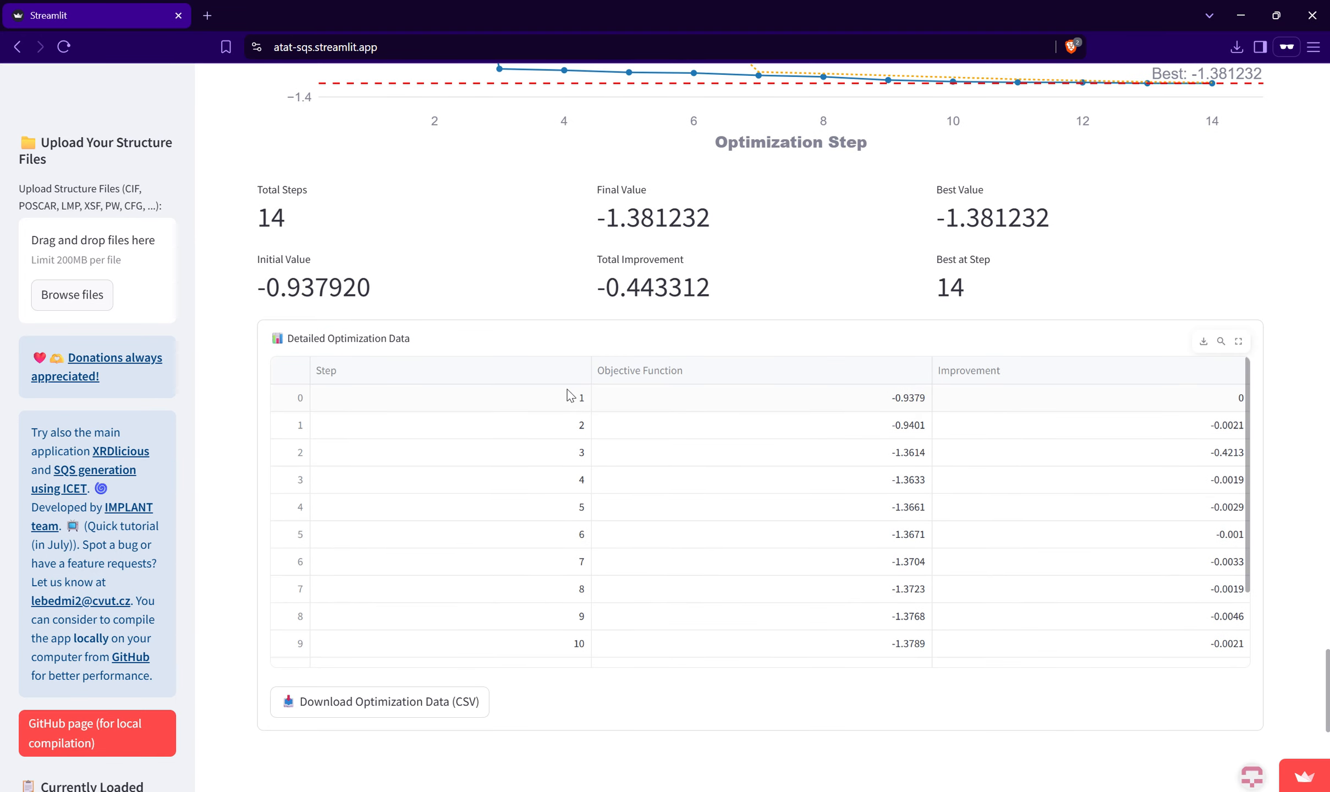
pyautogui.click(583, 340)
pyautogui.scroll(13, 583, 340)
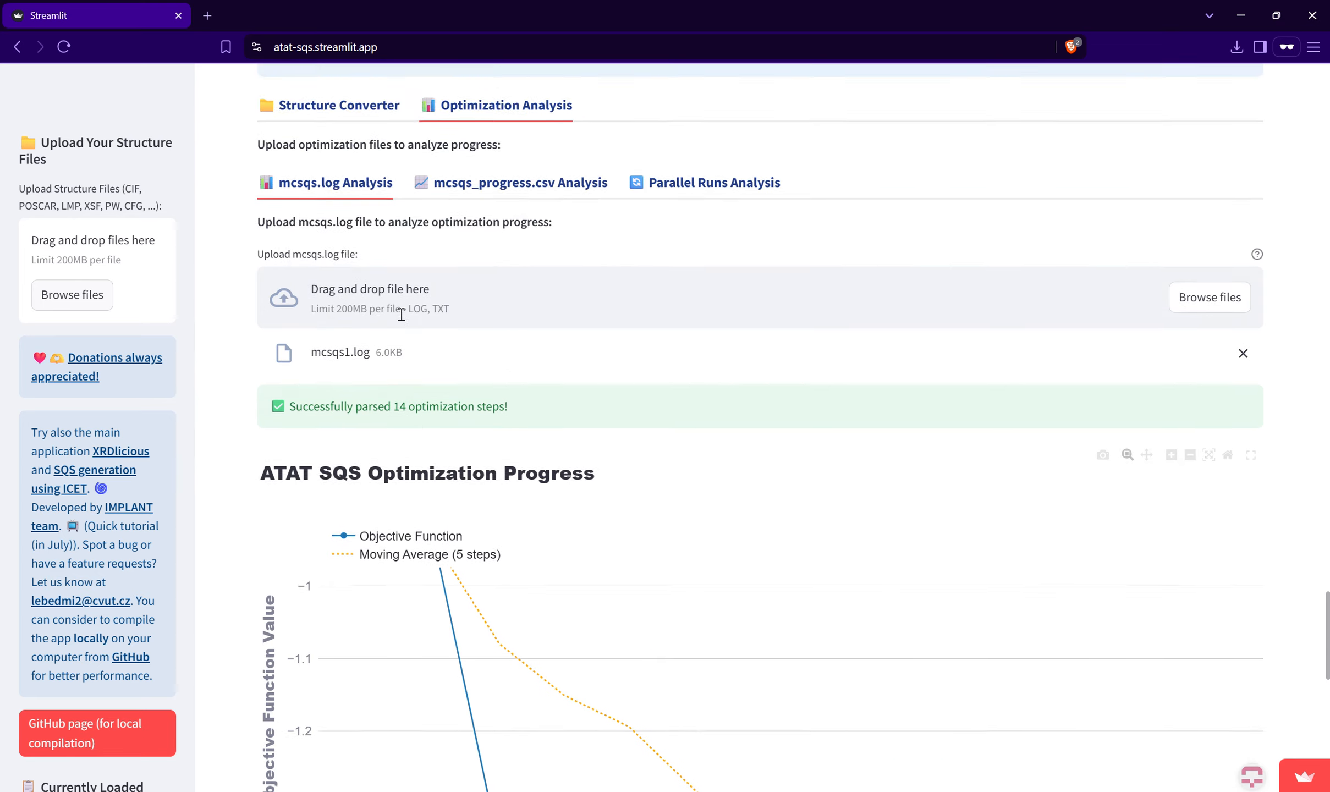
pyautogui.scroll(-4, 406, 309)
pyautogui.scroll(5, 414, 317)
# Step: Switch to the mcsqs_progress.csv analysis and upload mcsqs_progress.csv from the parallel folder
pyautogui.click(520, 263)
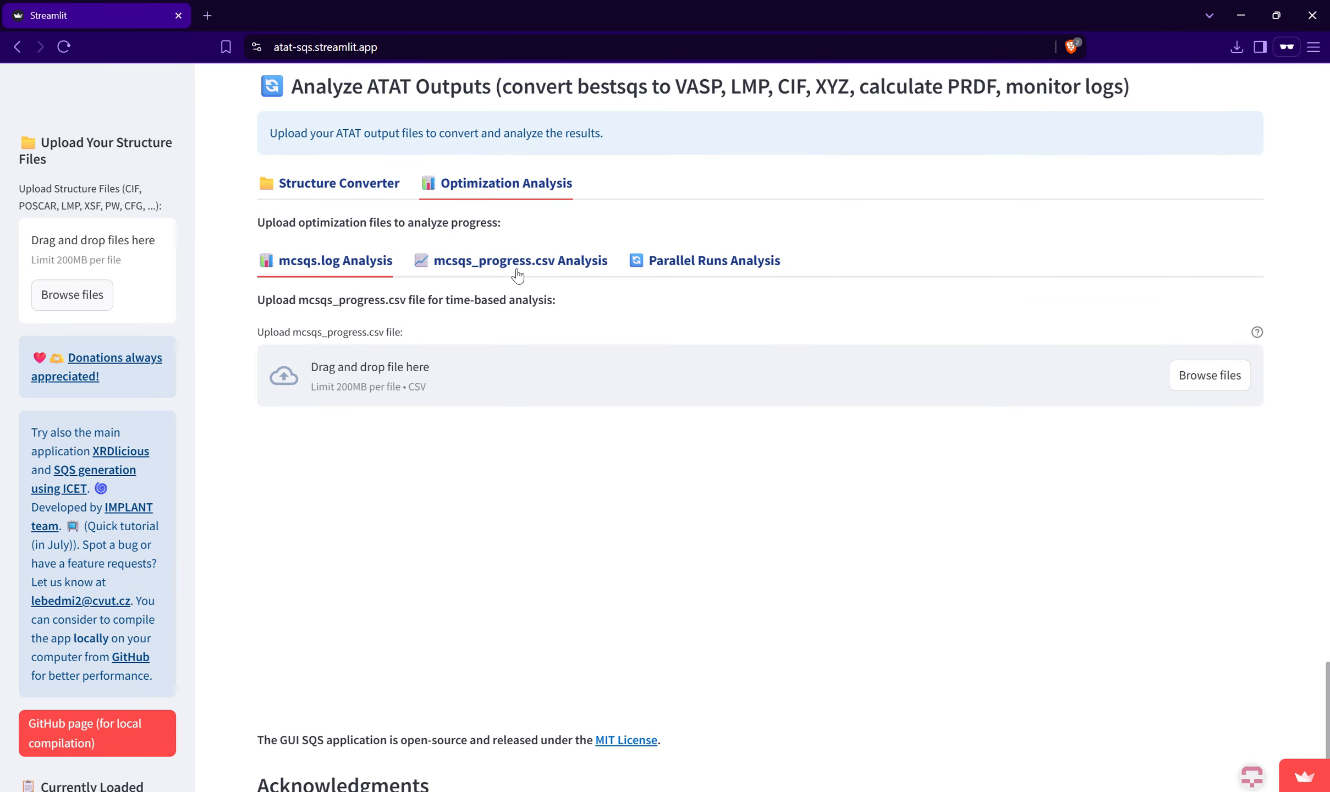
pyautogui.hotkey('alt', 'Tab')
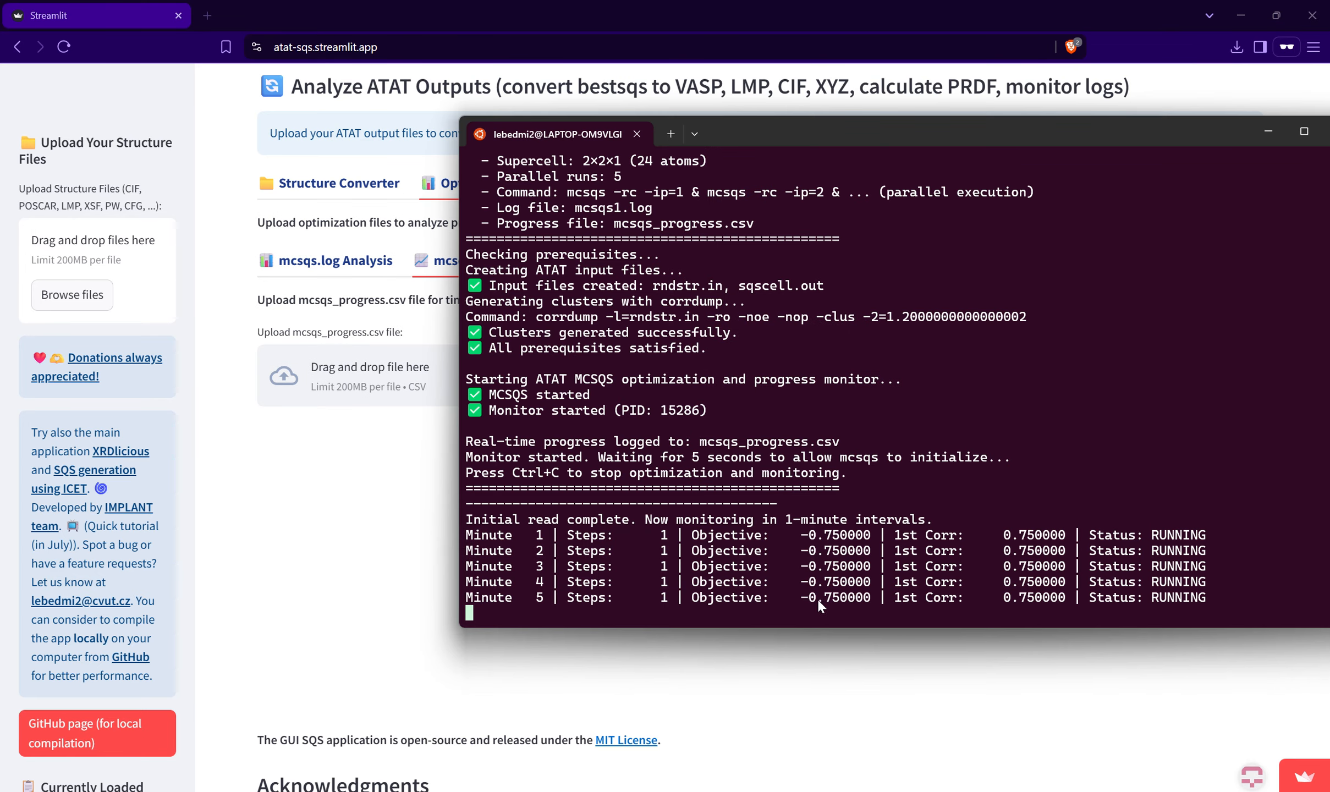
pyautogui.moveTo(721, 729)
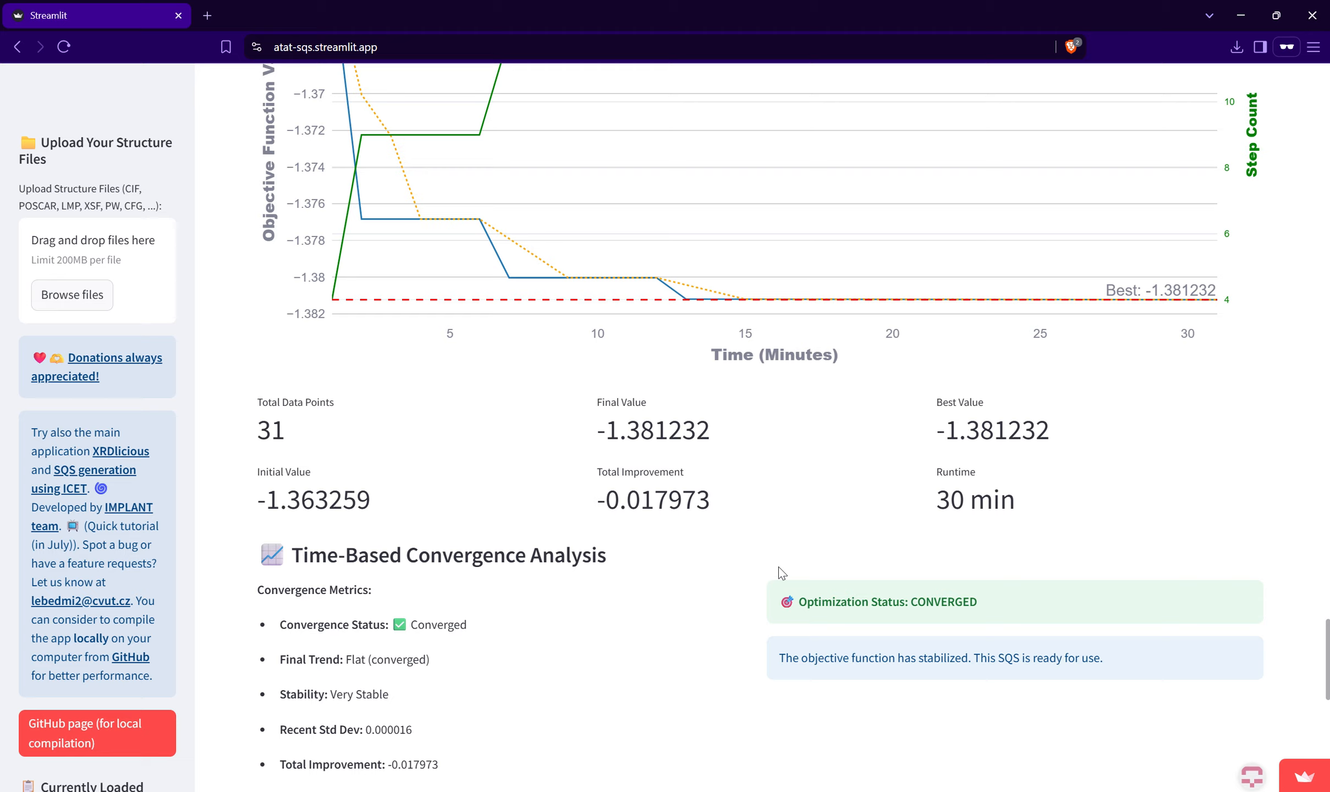
# Step: Examine the time-based convergence metrics, optimization status and objective-versus-time plot of the CSV data
pyautogui.scroll(-3, 779, 567)
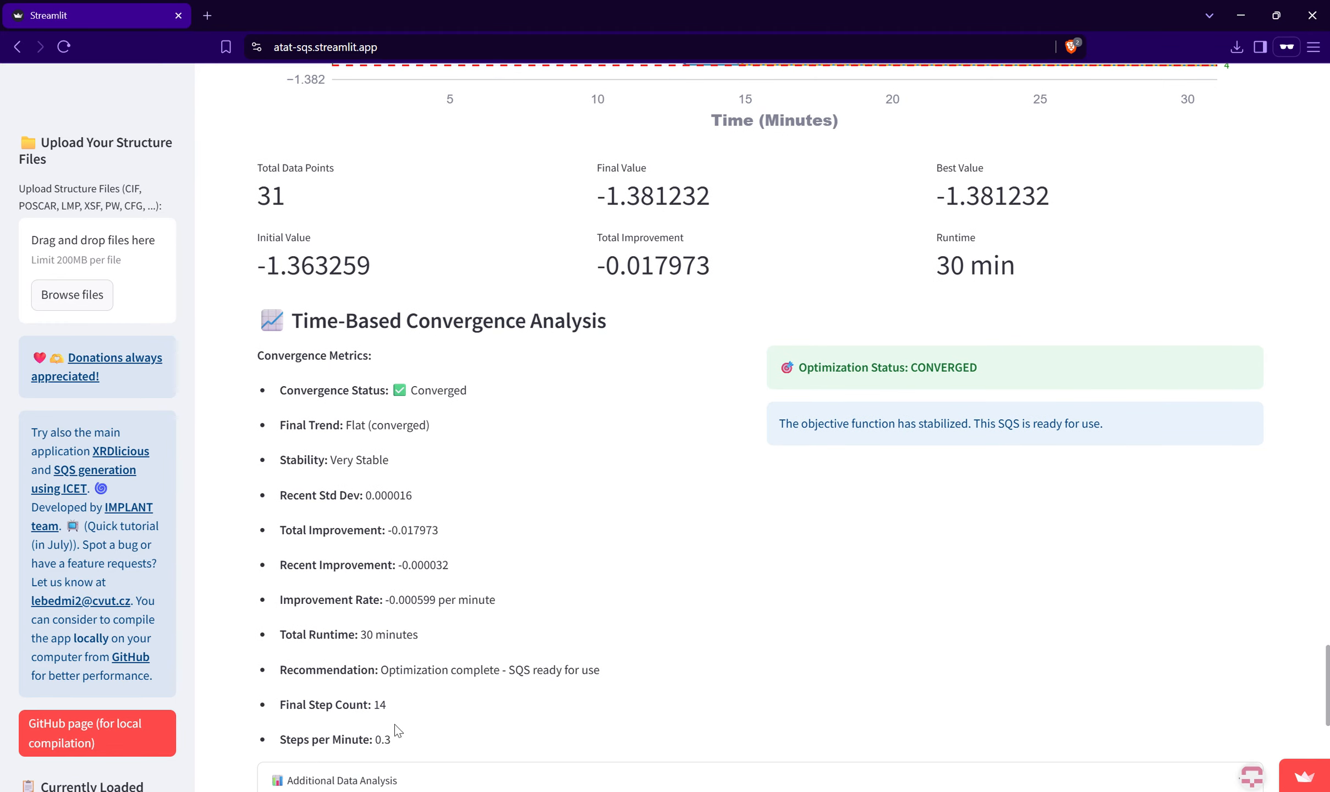
pyautogui.scroll(-1, 586, 322)
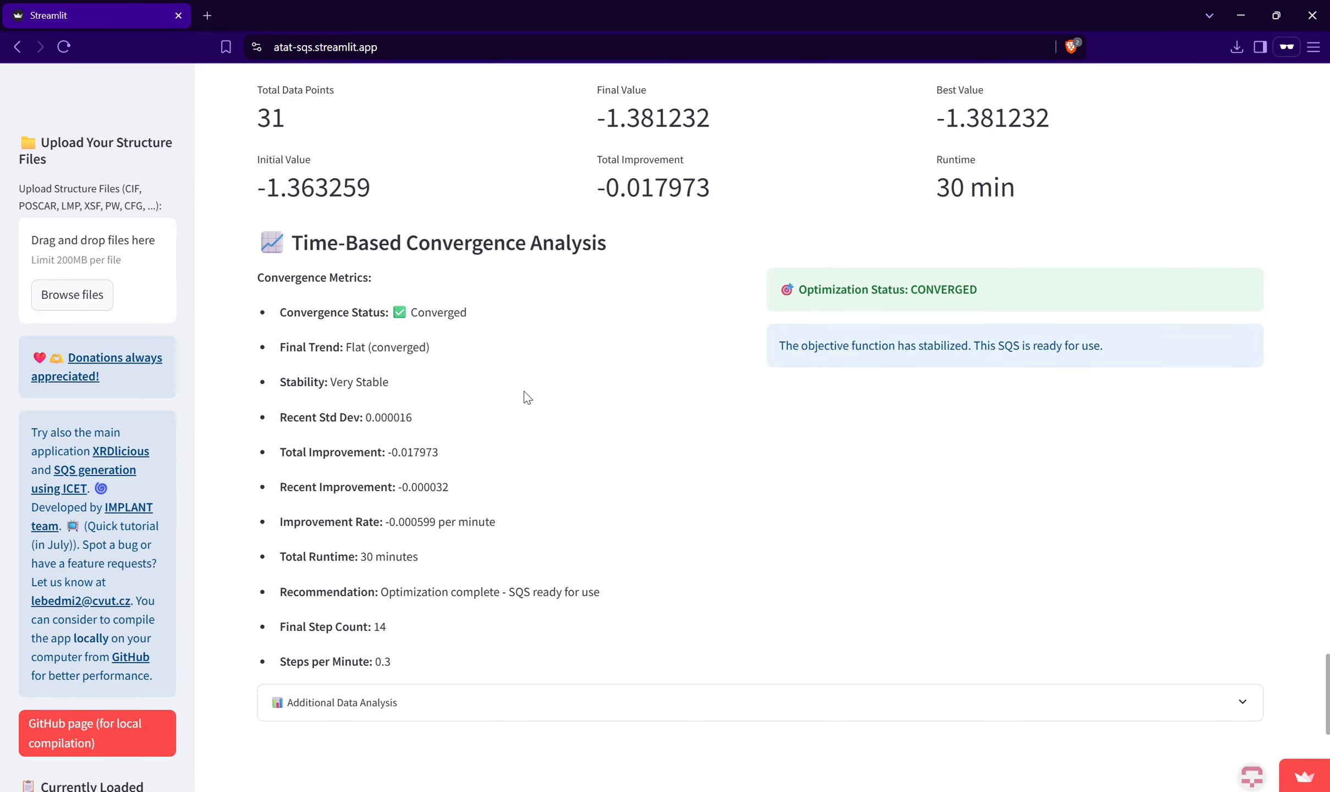
pyautogui.scroll(12, 571, 559)
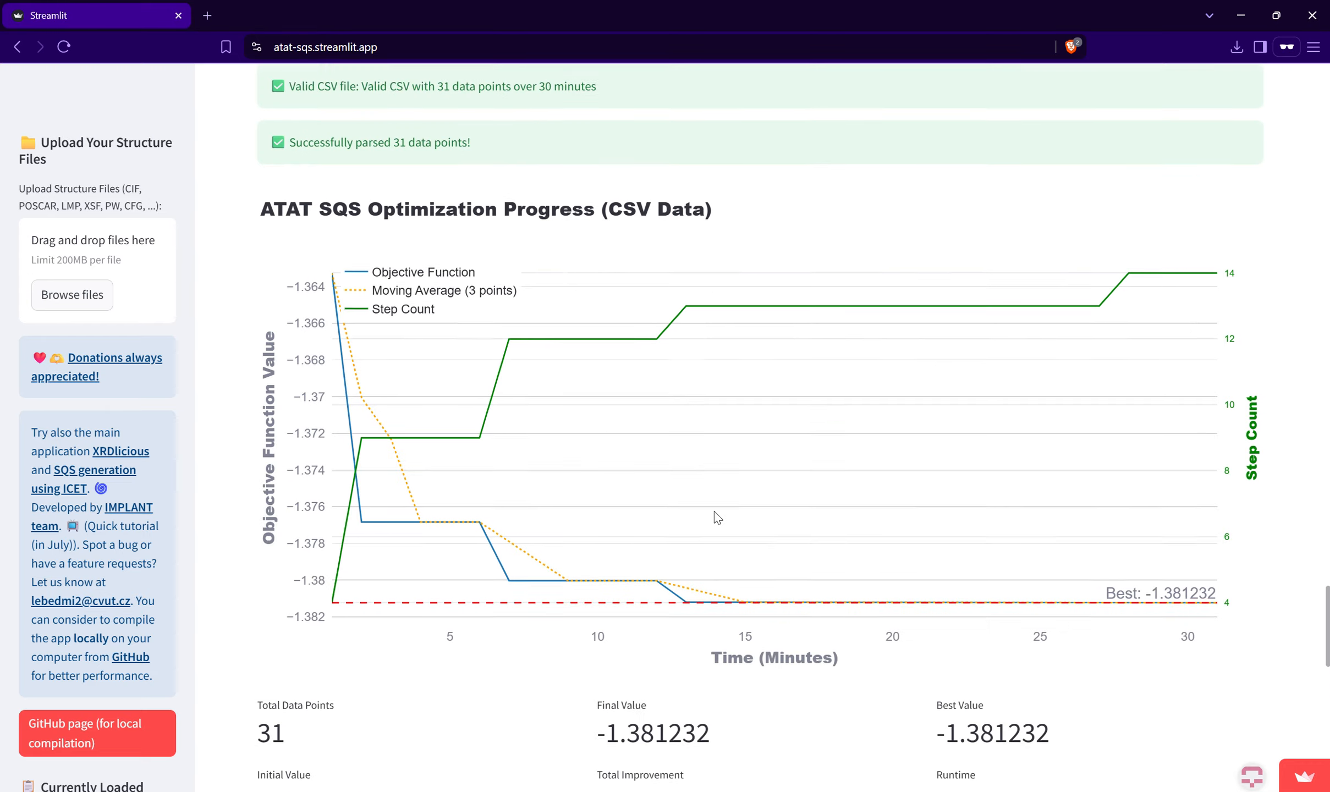
pyautogui.scroll(3, 610, 307)
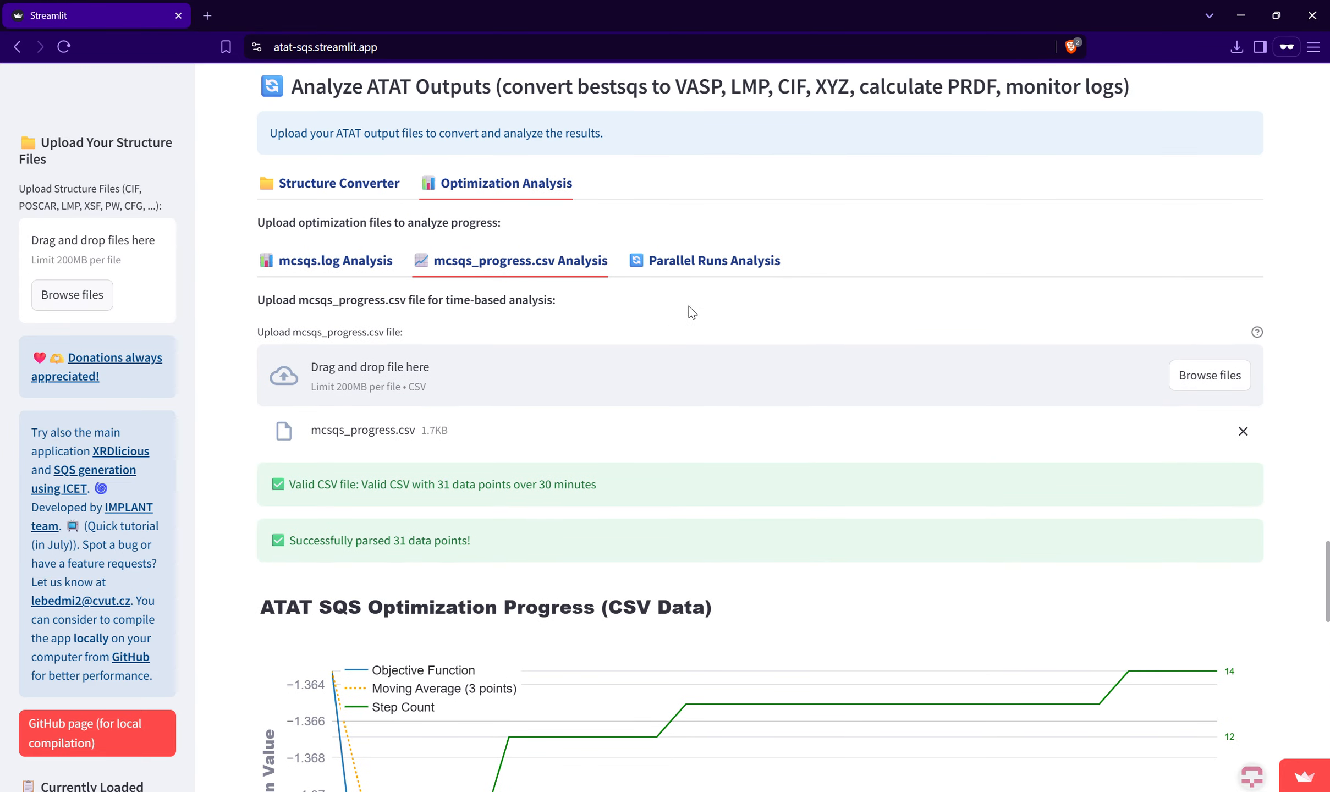
# Step: Open the parallel runs analysis and upload all mcsqs logs, mcsqs1.log through mcsqs10.log, from the parallel folder
pyautogui.click(727, 264)
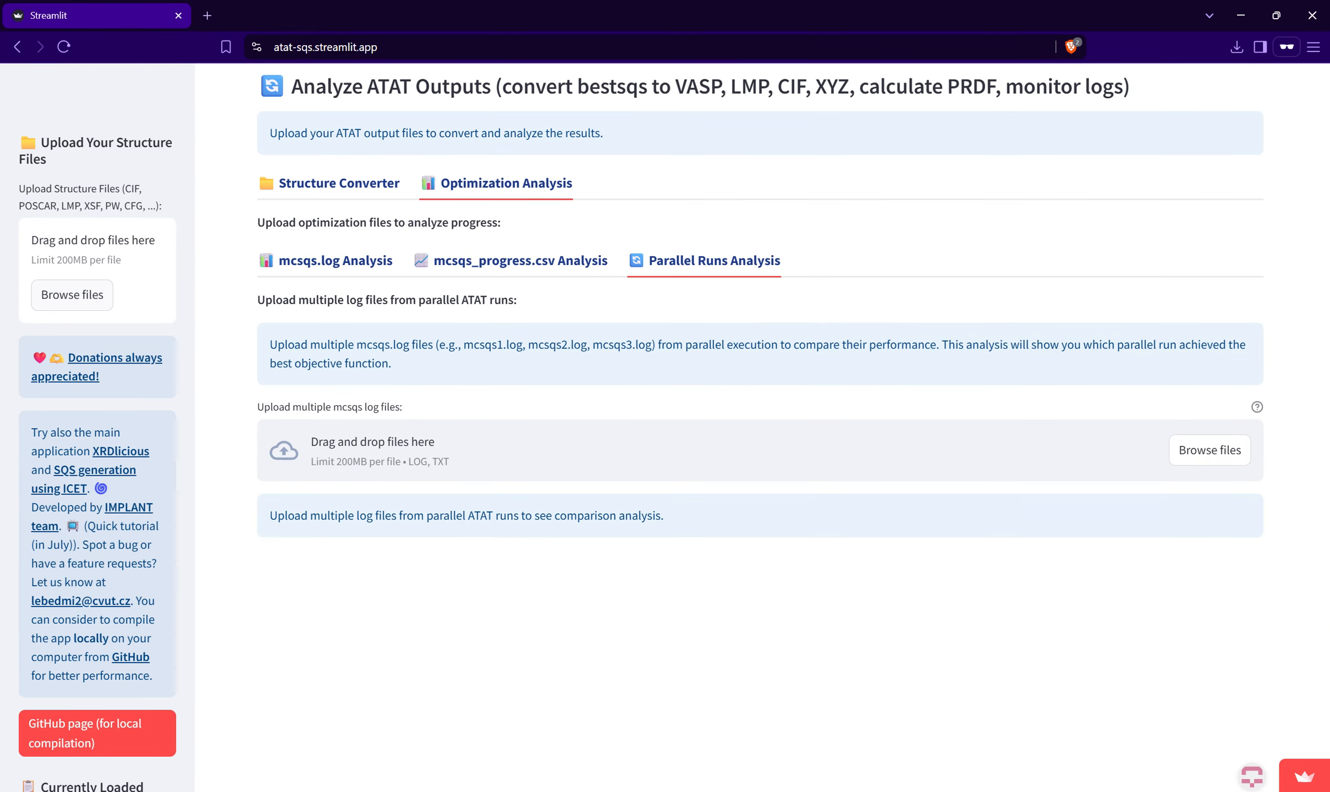
pyautogui.moveTo(633, 791)
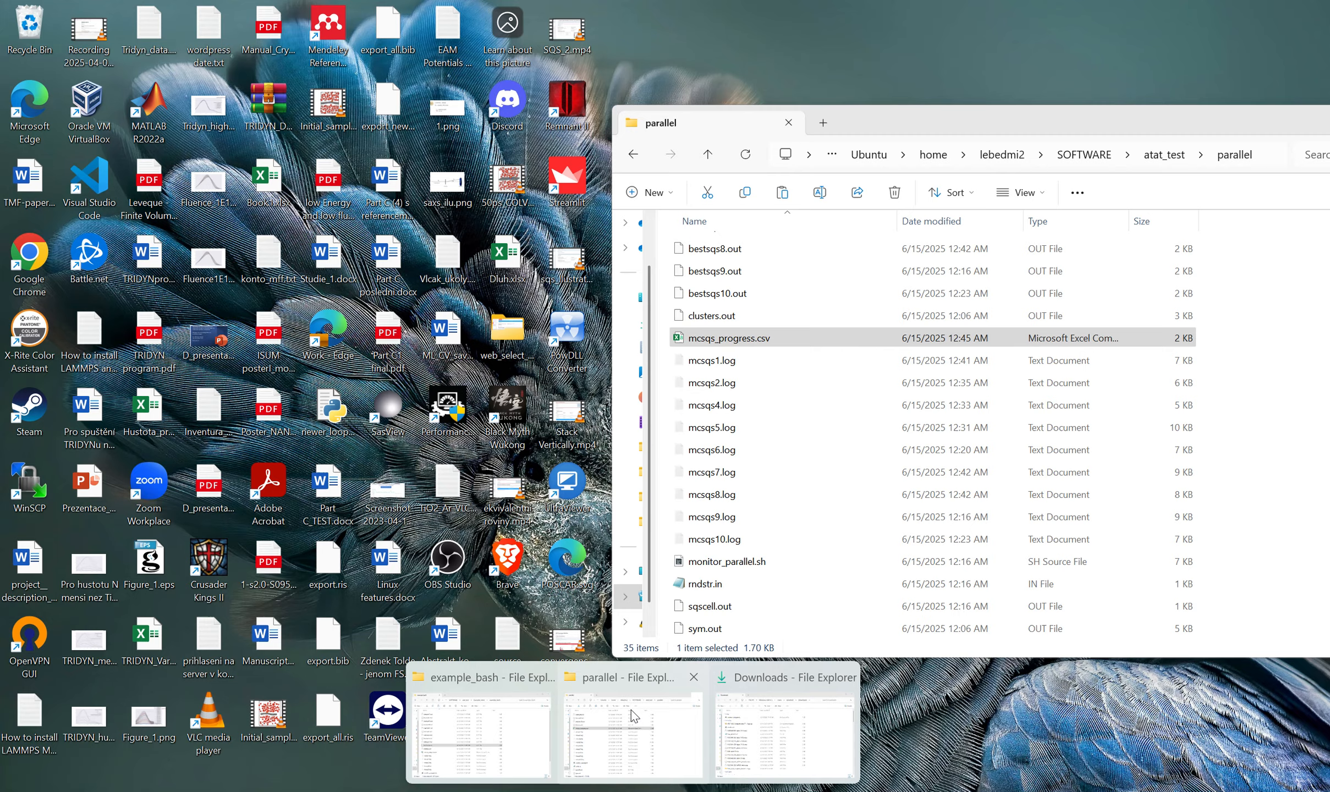
pyautogui.click(632, 715)
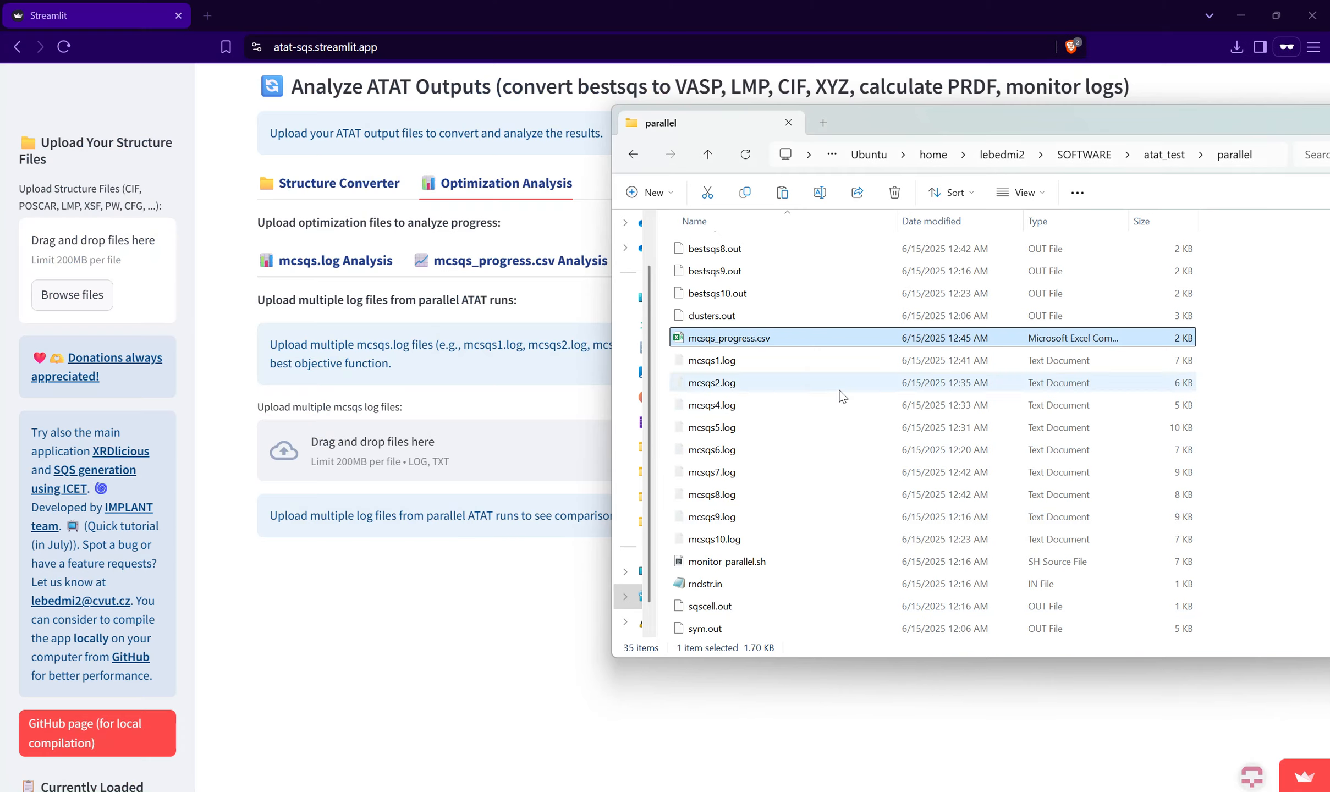
pyautogui.click(776, 365)
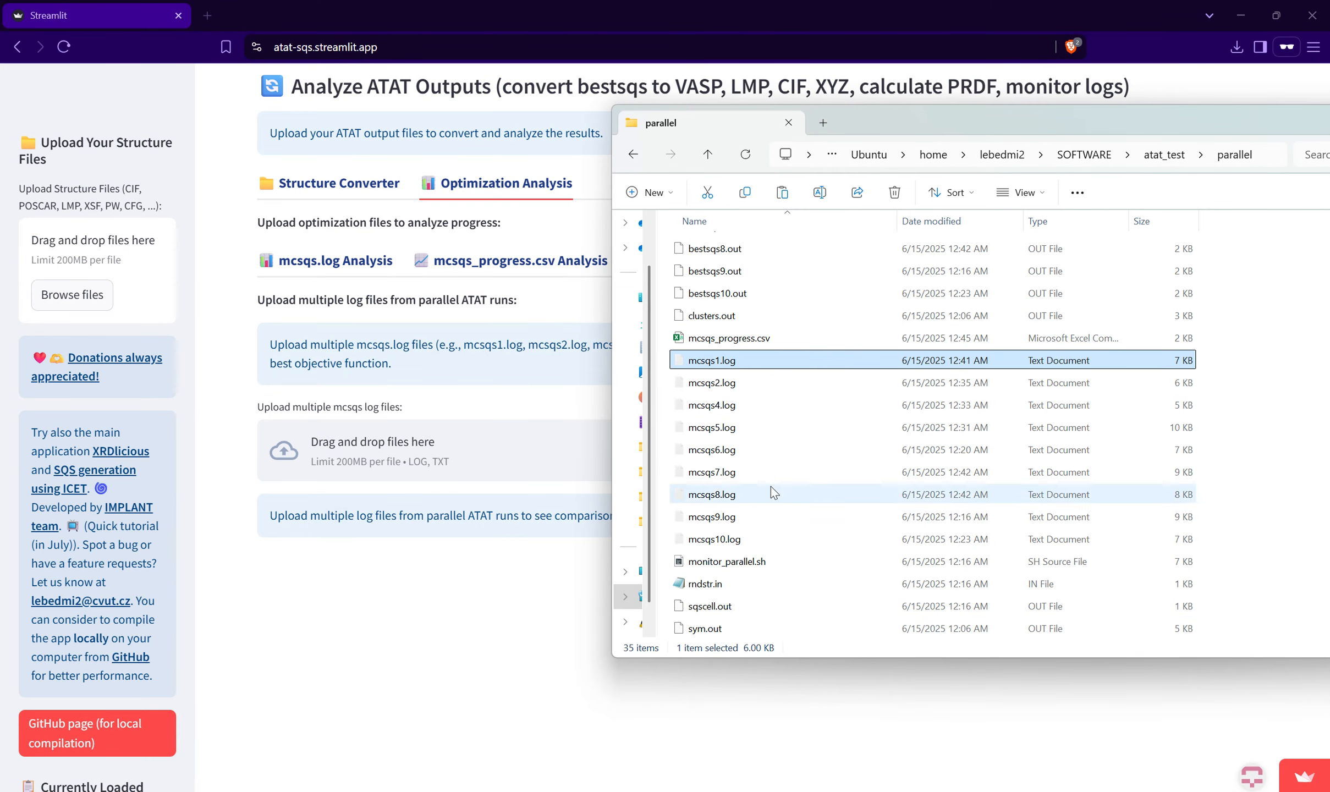
pyautogui.keyDown('shift'); pyautogui.click(768, 539); pyautogui.keyUp('shift')
pyautogui.moveTo(769, 446); pyautogui.dragTo(494, 423)
# Step: Examine the parallel runs summary, comparing the files and best objectives of the best and worst performing runs
pyautogui.scroll(-6, 496, 380)
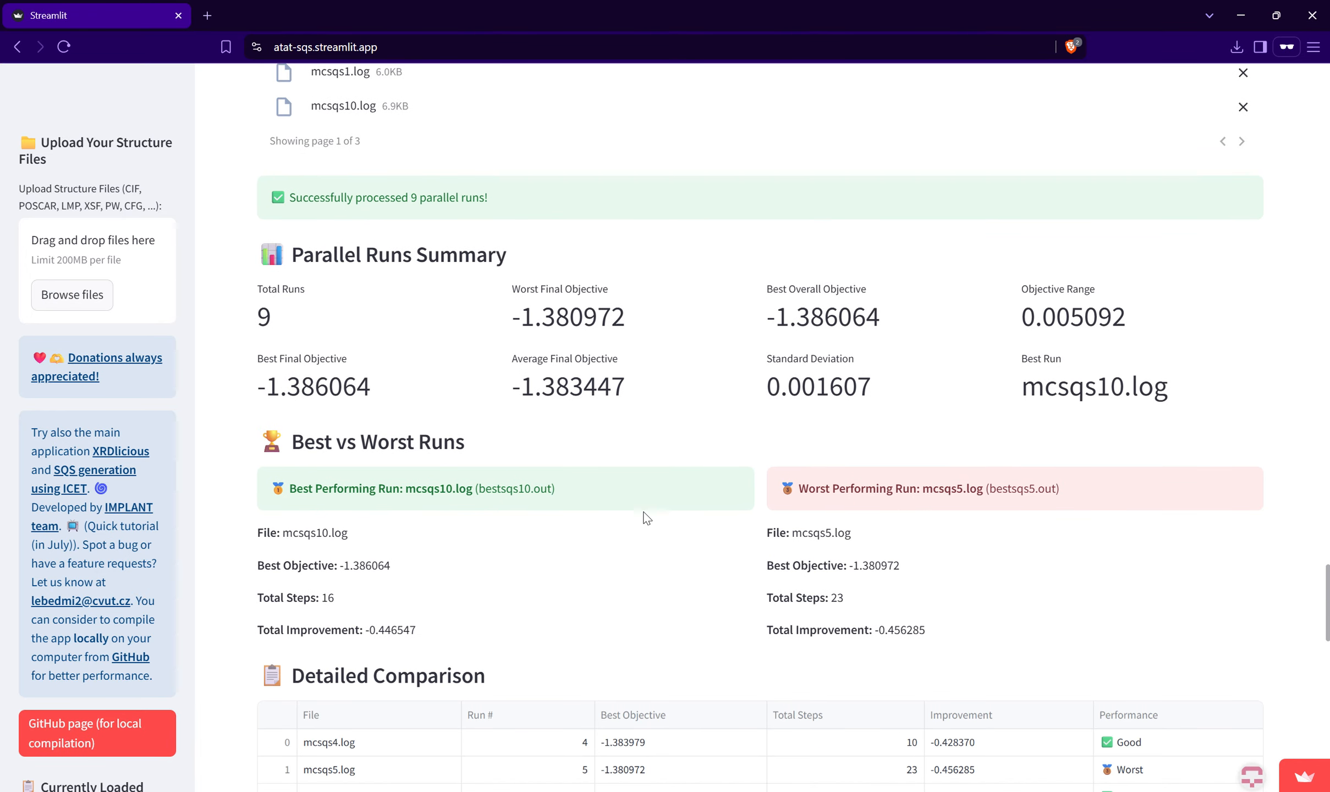
pyautogui.moveTo(406, 491); pyautogui.dragTo(484, 491)
pyautogui.click(496, 491)
pyautogui.moveTo(390, 565); pyautogui.dragTo(348, 565)
pyautogui.click(524, 497)
pyautogui.moveTo(542, 492); pyautogui.dragTo(456, 493)
pyautogui.click(456, 494)
pyautogui.moveTo(869, 488); pyautogui.dragTo(1045, 488)
pyautogui.moveTo(902, 565); pyautogui.dragTo(837, 565)
# Step: Review the detailed comparison table, the combined optimization progress plot and the result download options for the parallel runs
pyautogui.scroll(-5, 850, 531)
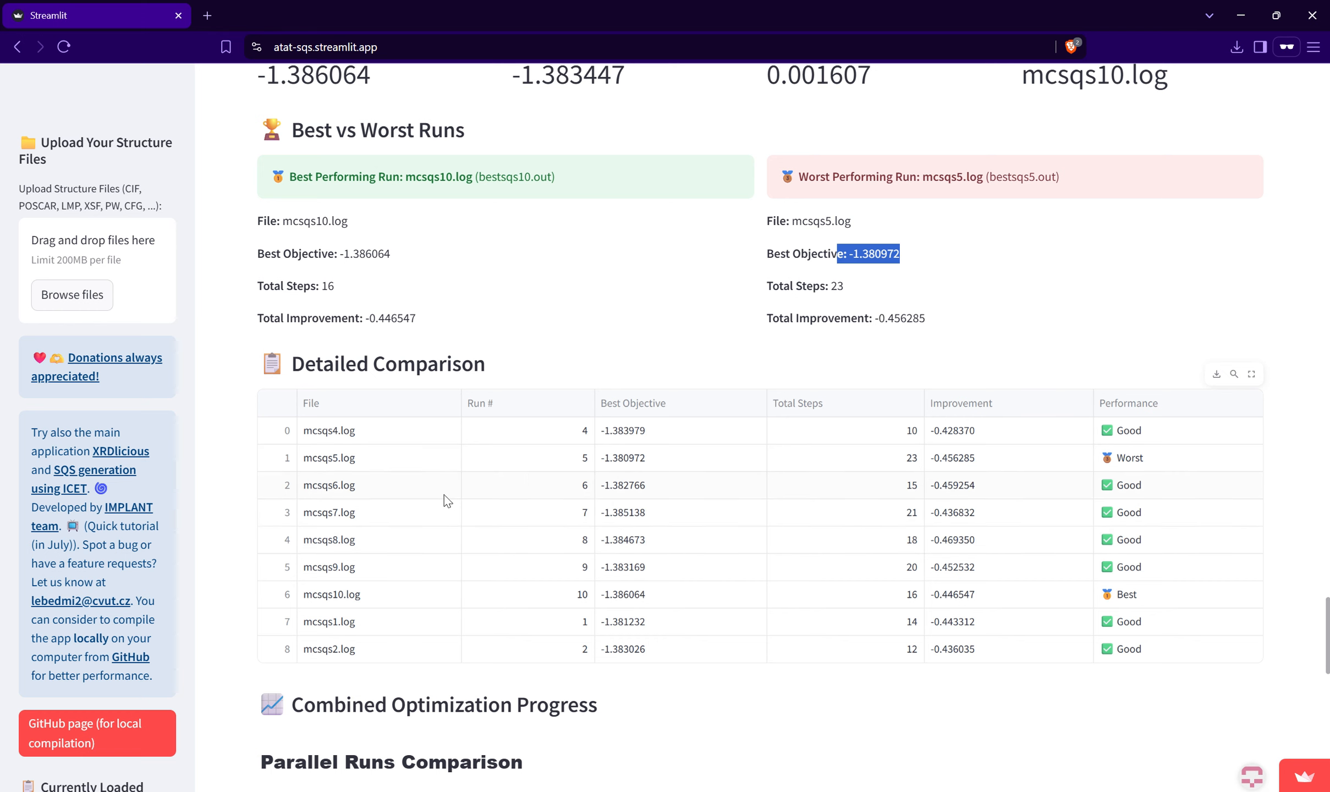
pyautogui.scroll(-8, 424, 506)
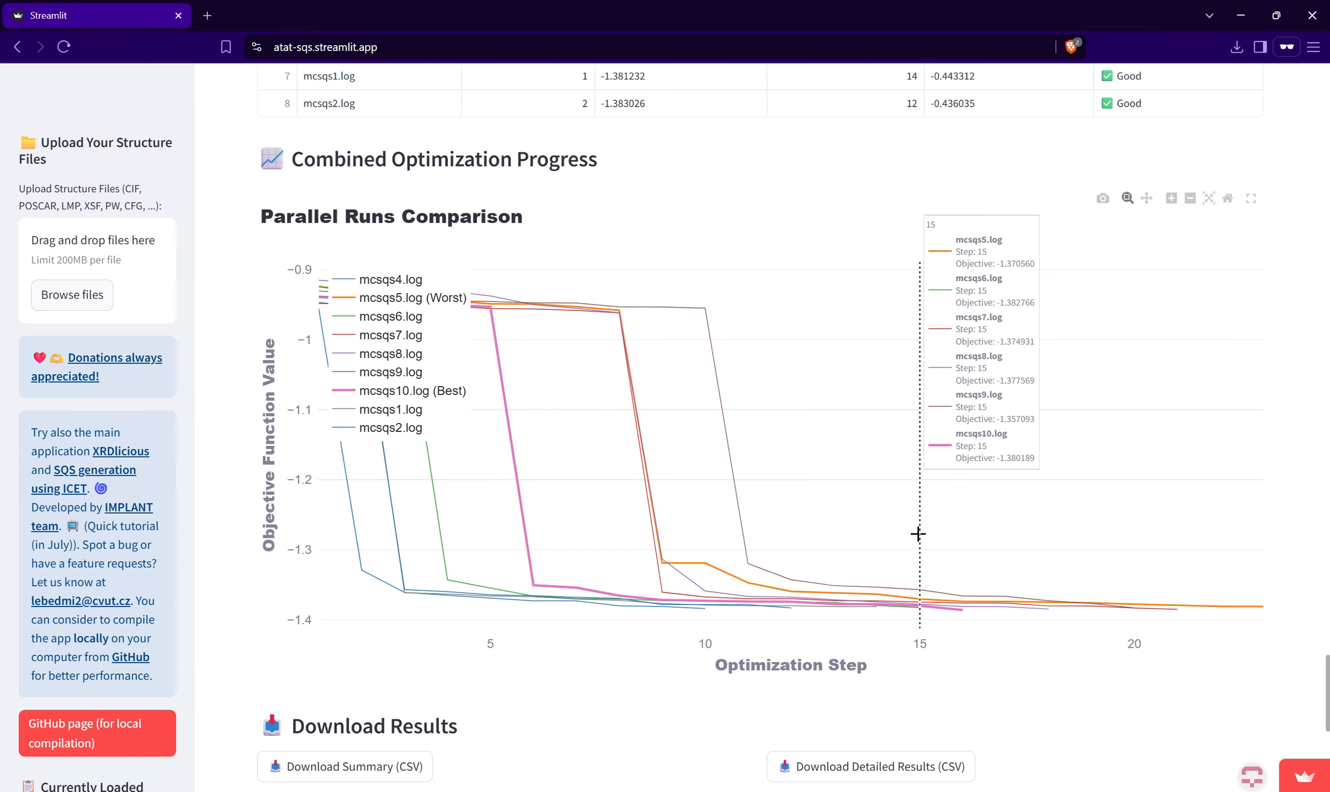
pyautogui.scroll(-3, 778, 454)
pyautogui.scroll(13, 703, 514)
pyautogui.scroll(8, 707, 478)
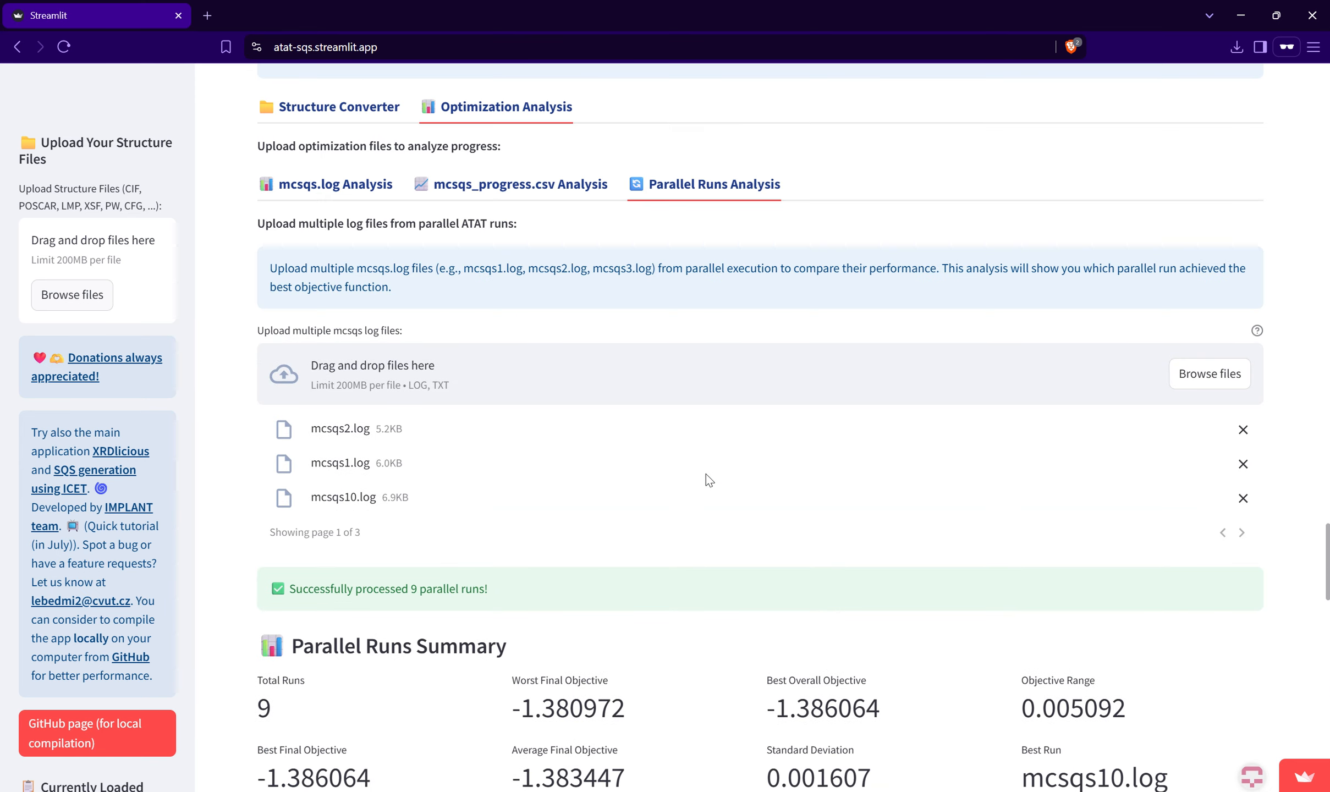
# Step: Revisit the mcsqs.log analysis, and return to the Structure Converter to review the bestsqs5.out conversion summary and POSCAR preview
pyautogui.click(530, 421)
pyautogui.click(363, 421)
pyautogui.scroll(-5, 363, 424)
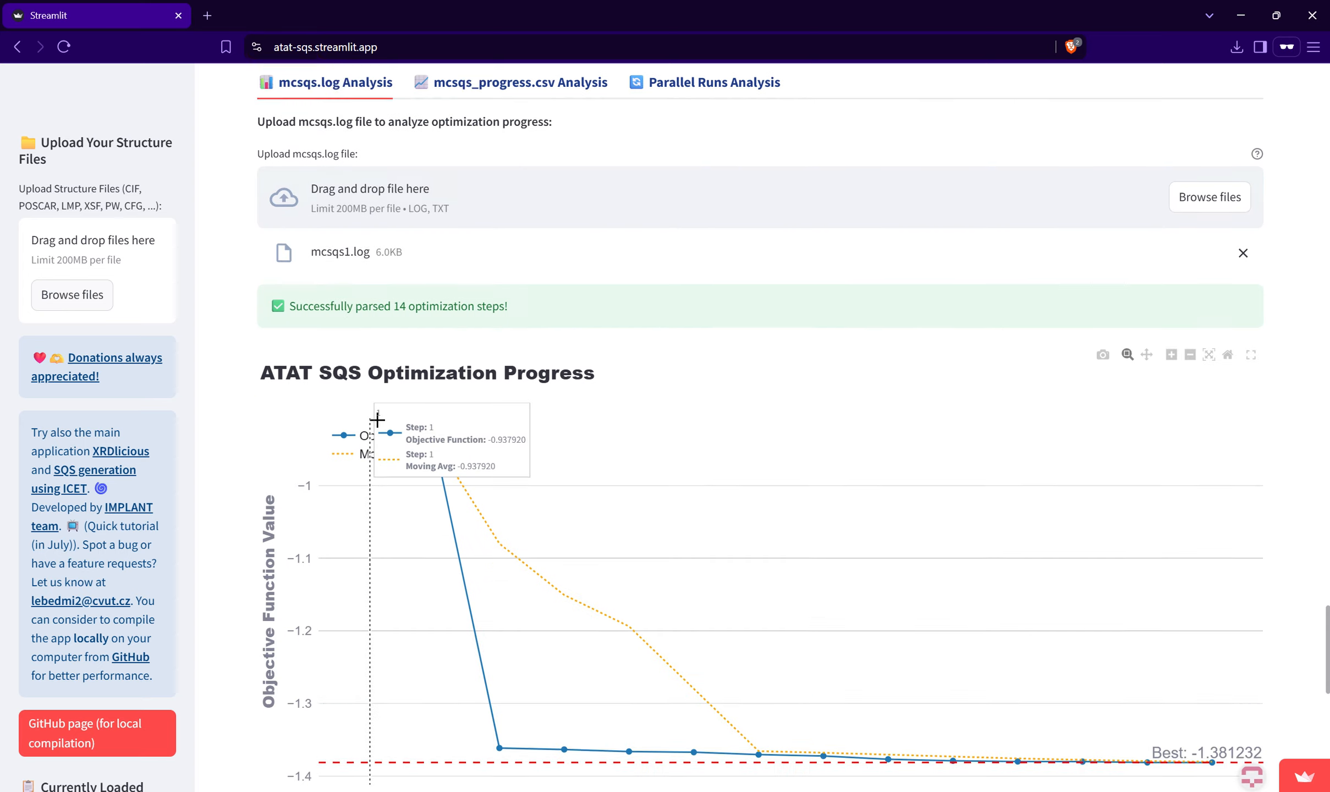
pyautogui.scroll(6, 363, 424)
pyautogui.click(337, 423)
pyautogui.scroll(-15, 336, 433)
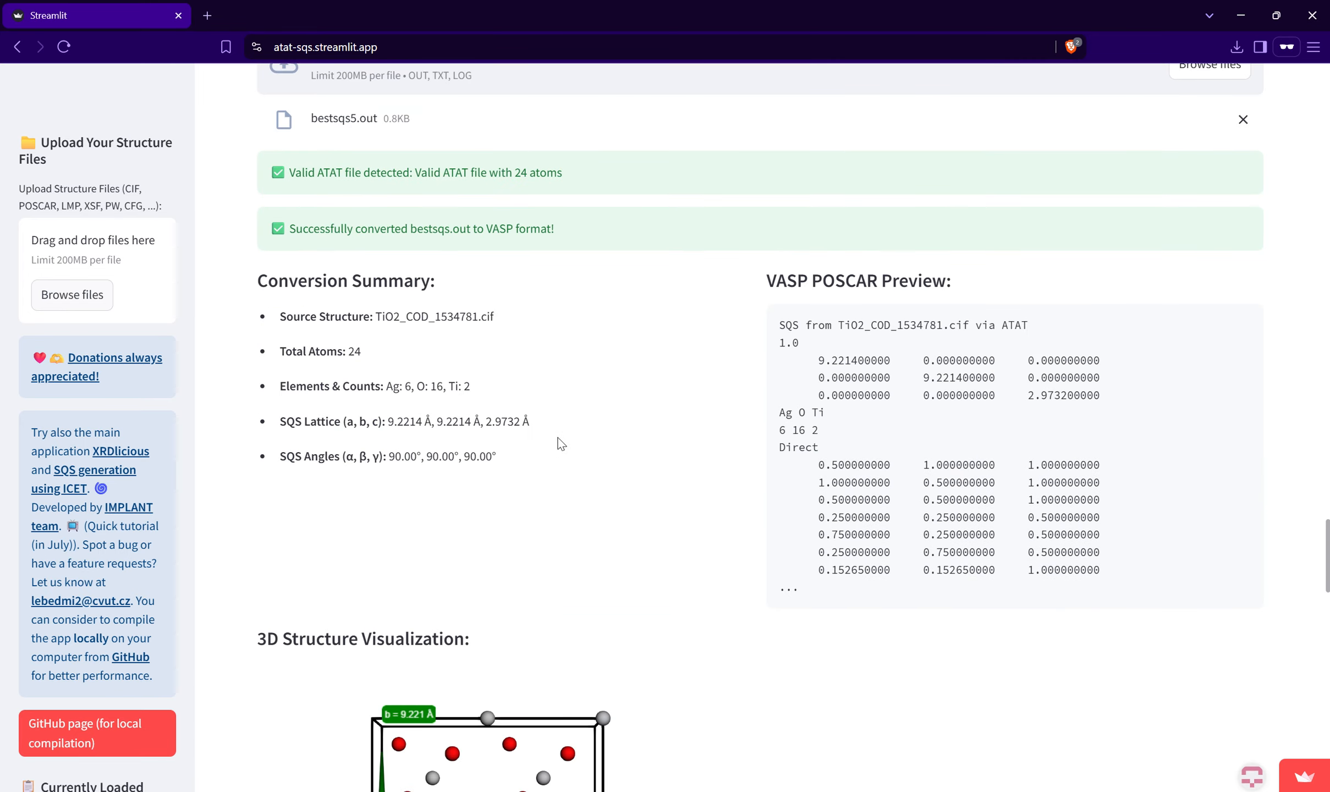
# Step: Switch to the Ubuntu terminal, interrupt the running parallel mcsqs optimization and monitor, and return to the browser
pyautogui.hotkey('alt', 'Tab')
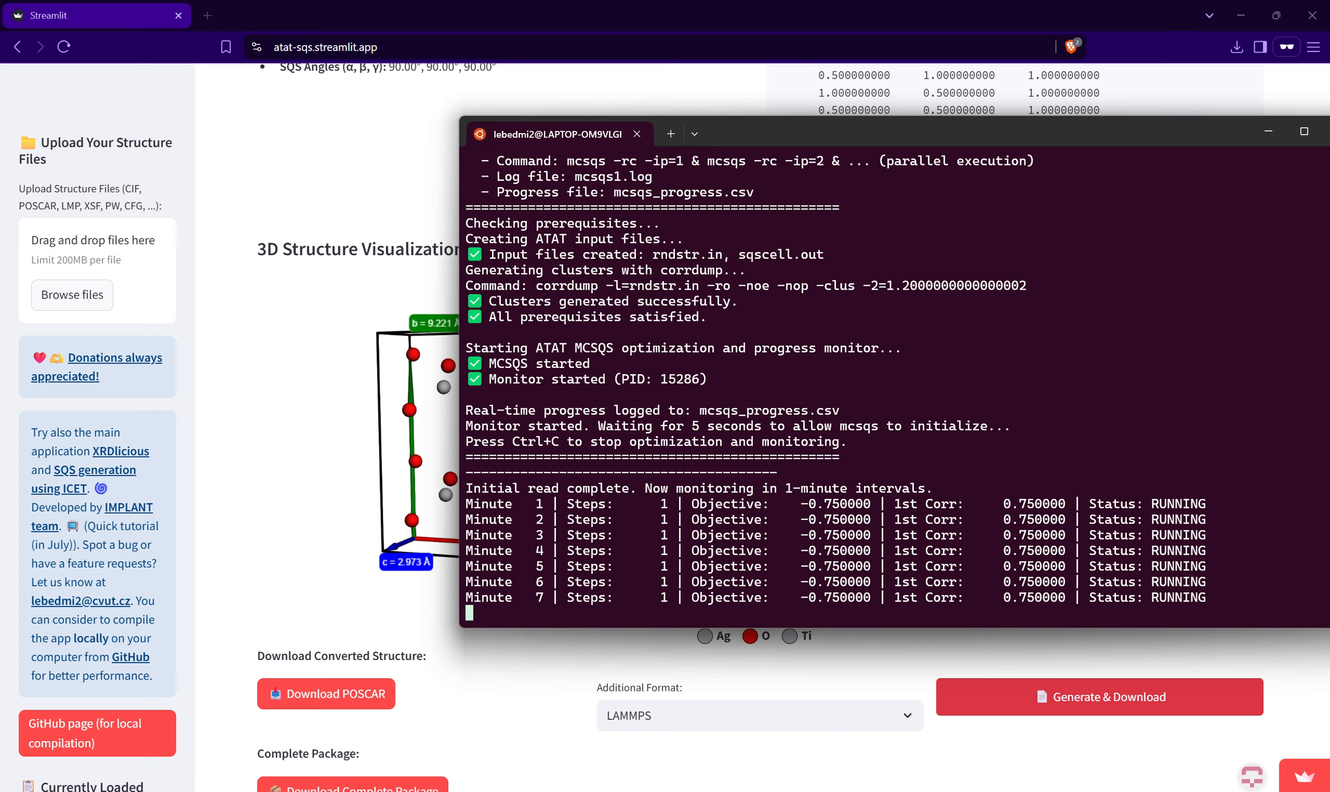
pyautogui.hotkey('ctrl', 'c')
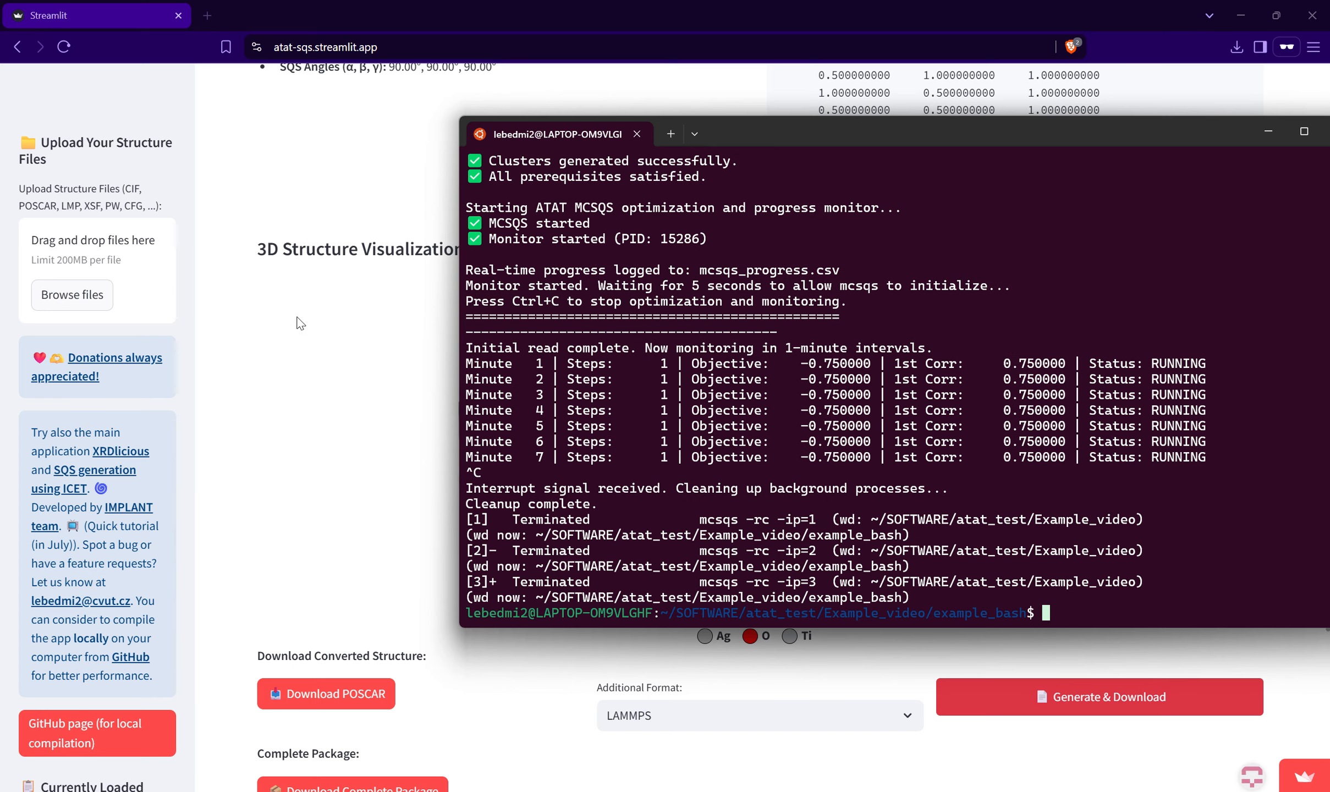
pyautogui.click(302, 192)
# Step: Open the optimization analysis and select mcsqs1.log through mcsqs5.log in the Example_video/example_bash folder
pyautogui.scroll(10, 329, 248)
pyautogui.scroll(3, 476, 312)
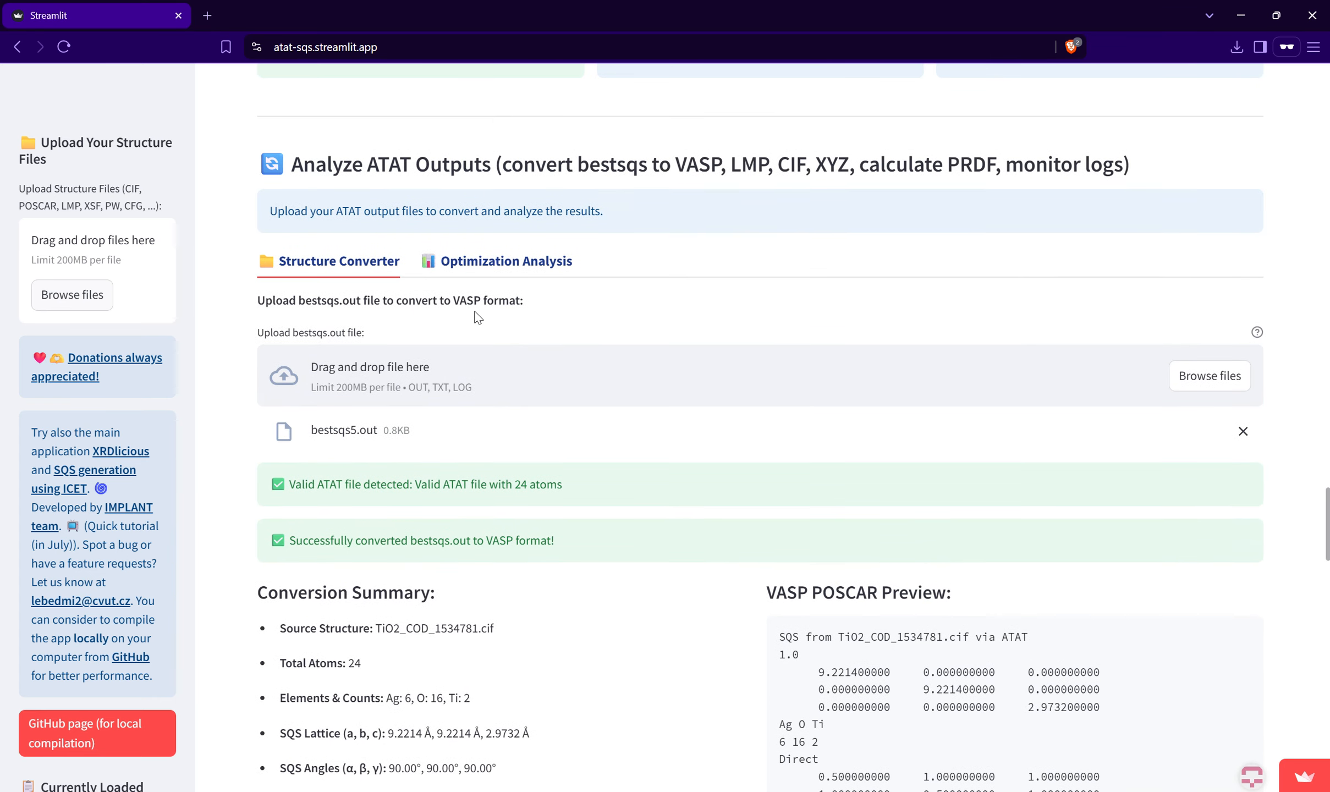
pyautogui.click(506, 261)
pyautogui.moveTo(730, 735)
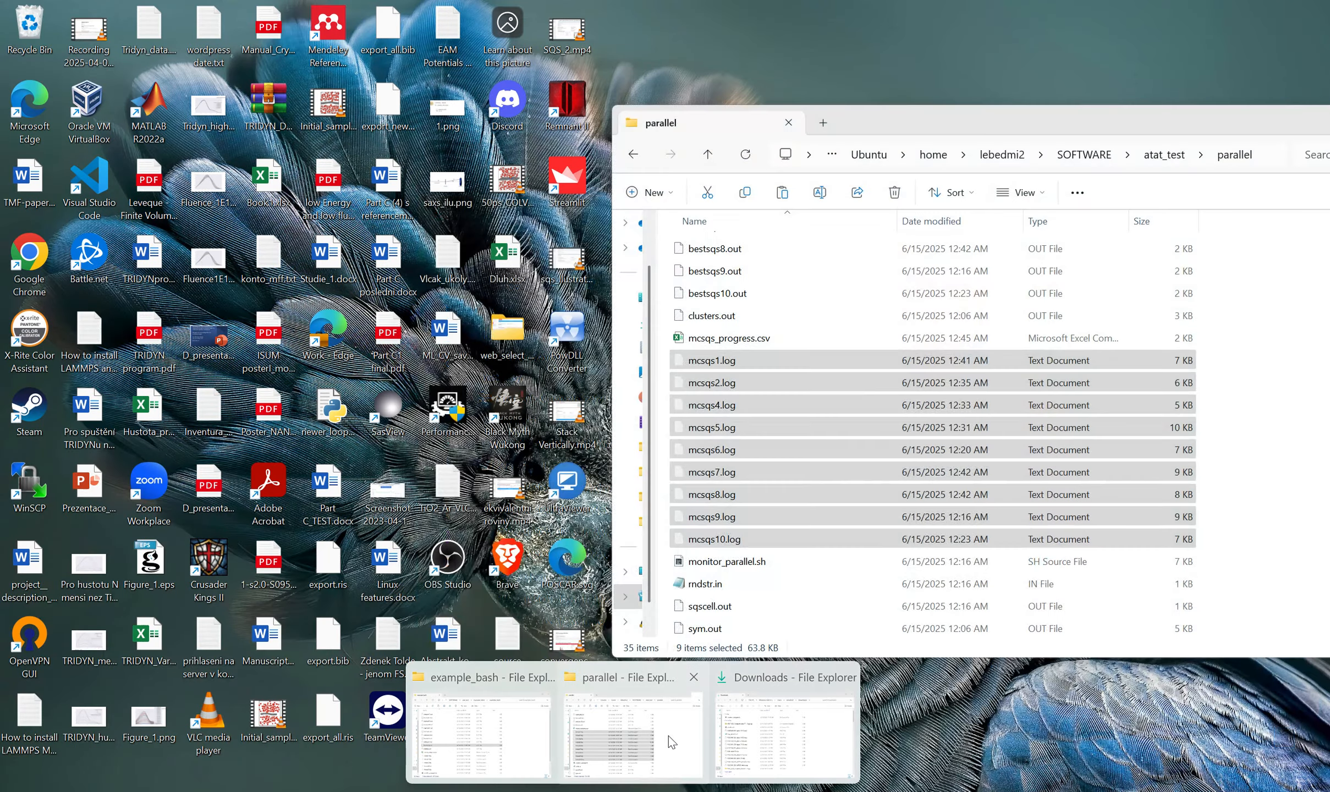
pyautogui.click(677, 740)
pyautogui.click(1177, 157)
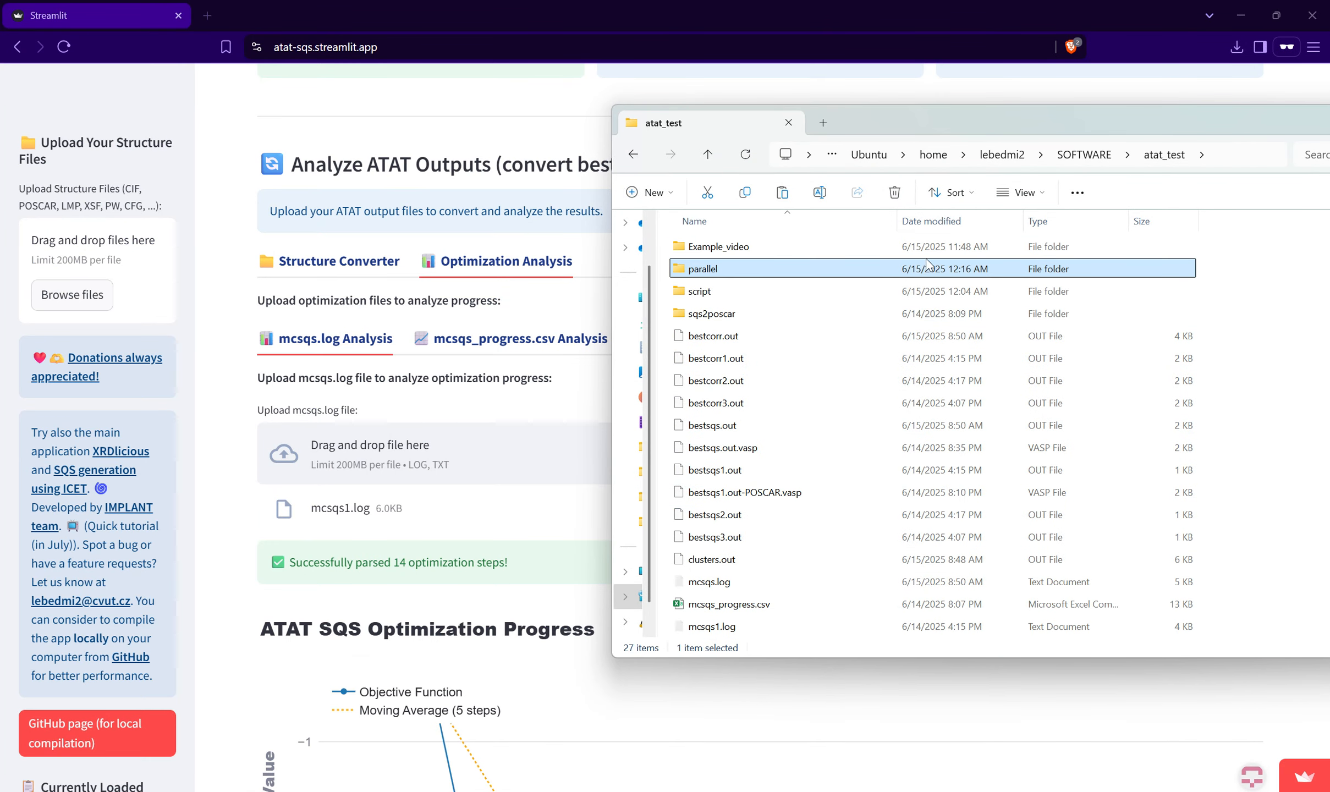
pyautogui.doubleClick(851, 247)
pyautogui.doubleClick(843, 268)
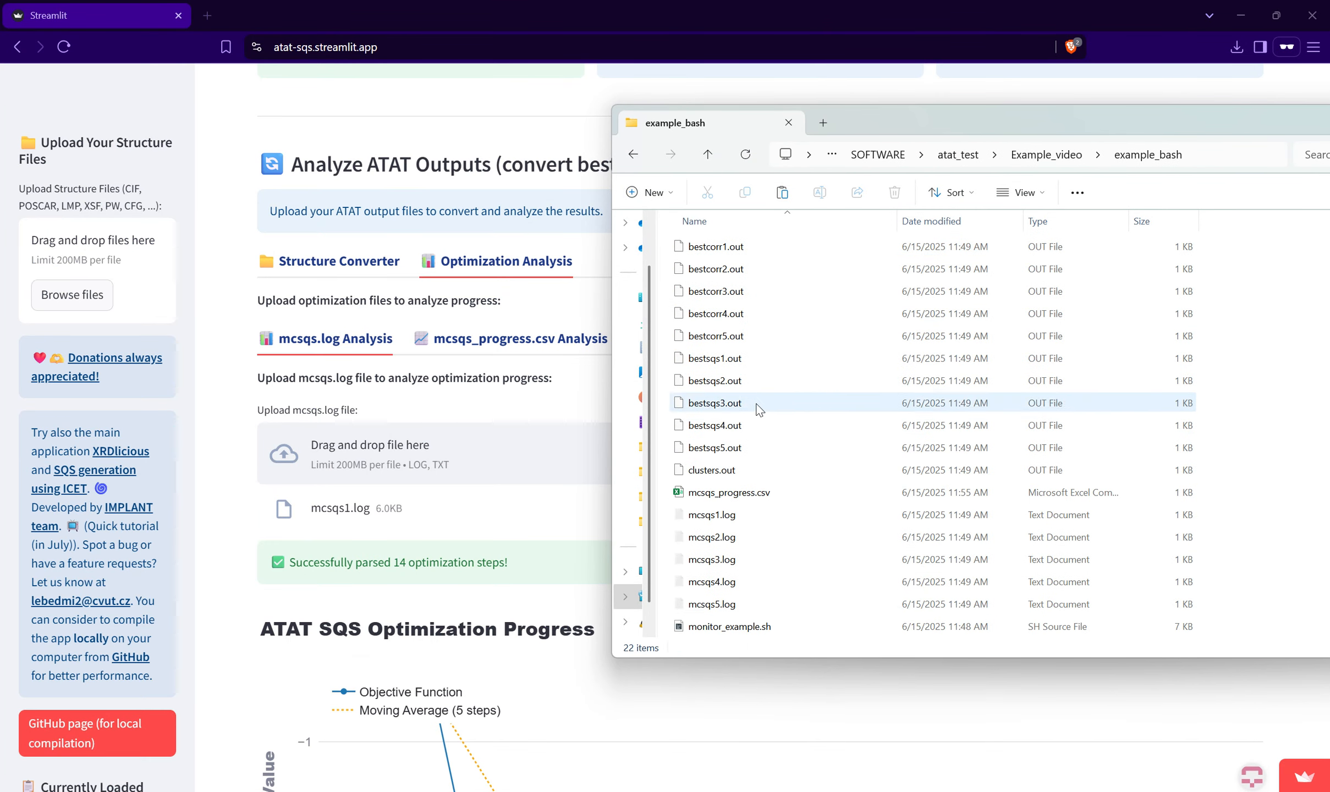
pyautogui.click(715, 427)
pyautogui.keyDown('shift'); pyautogui.click(743, 517); pyautogui.keyUp('shift')
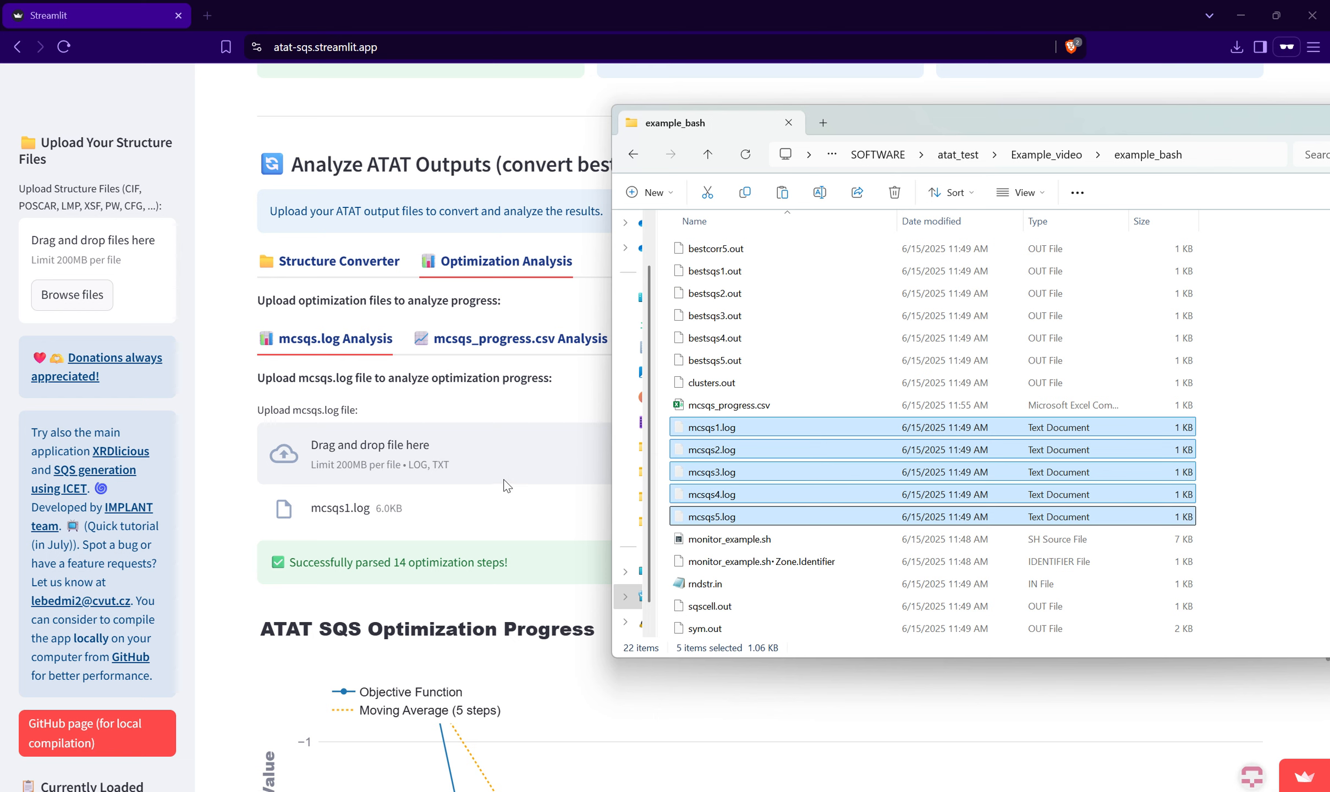
# Step: Open the parallel runs analysis and remove all previously uploaded mcsqs log files
pyautogui.click(523, 342)
pyautogui.click(709, 340)
pyautogui.scroll(-3, 709, 340)
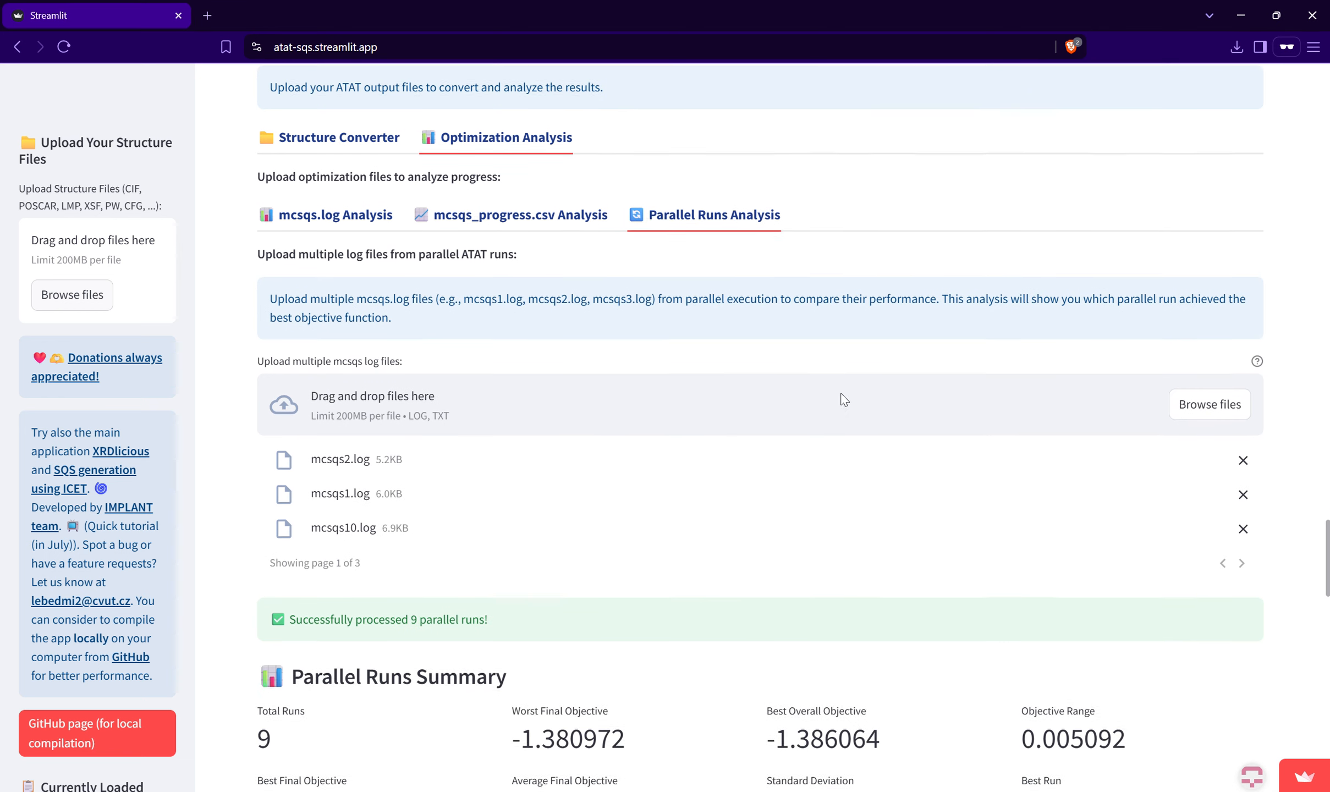
pyautogui.click(1244, 427)
pyautogui.click(1243, 426)
pyautogui.click(1244, 427)
pyautogui.click(1243, 427)
pyautogui.click(1244, 427)
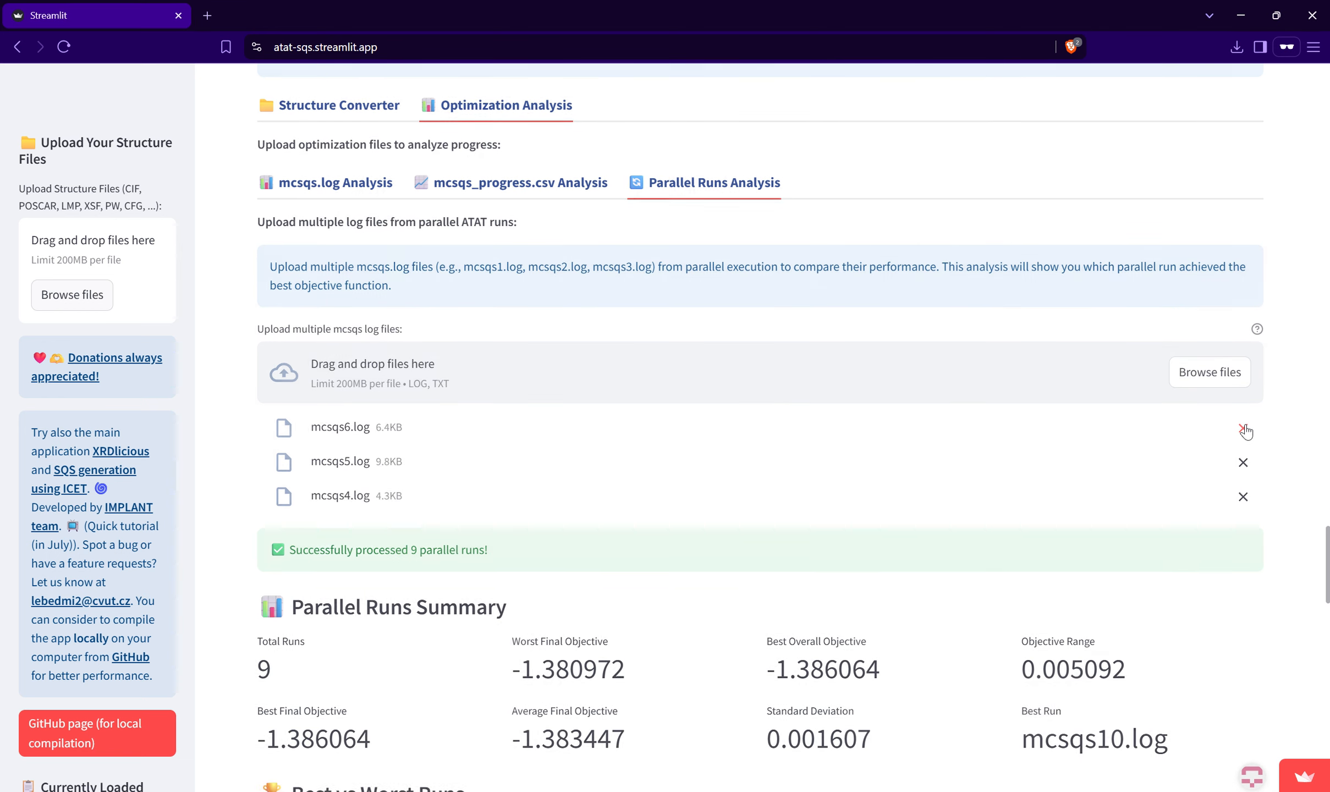
pyautogui.click(1244, 427)
pyautogui.click(1244, 427)
pyautogui.click(1244, 426)
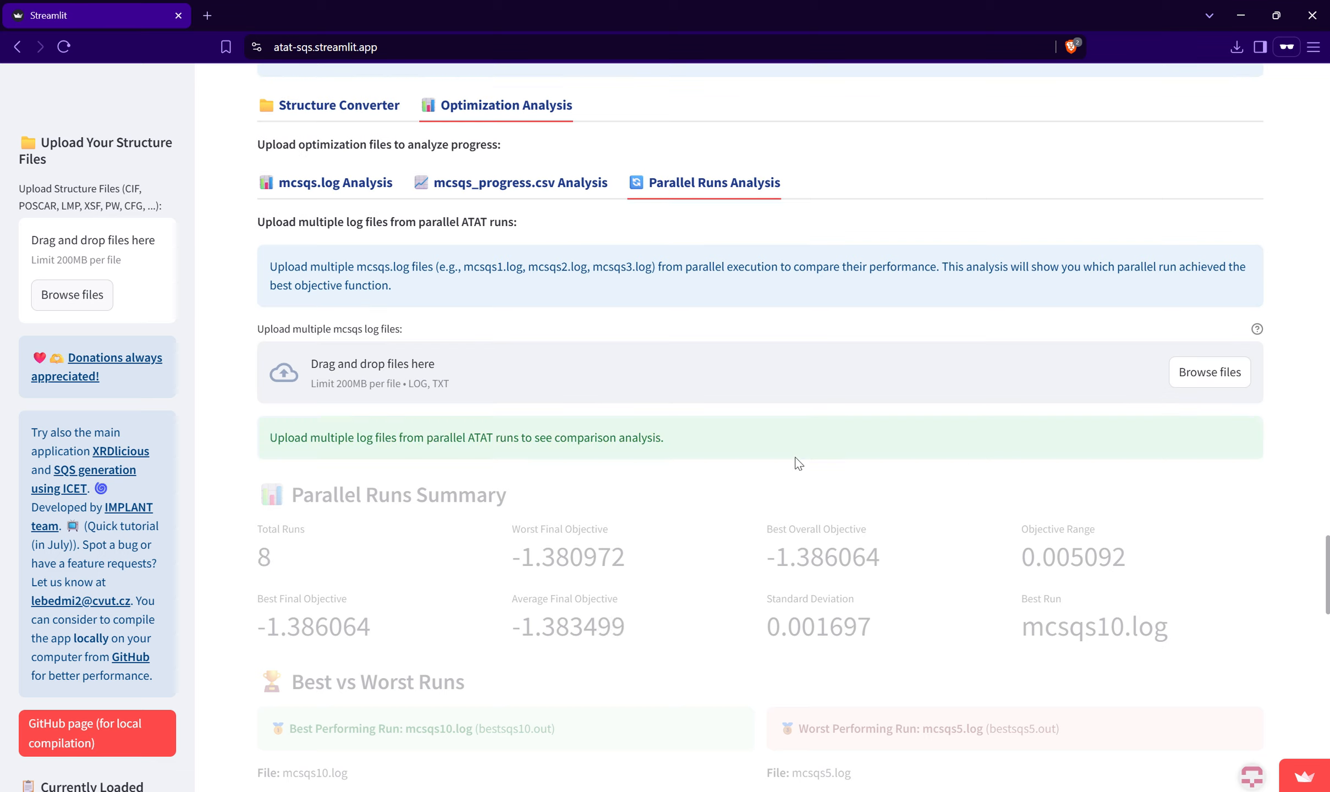
# Step: Upload mcsqs1.log through mcsqs5.log from the example_bash folder to the parallel runs analysis
pyautogui.moveTo(624, 788)
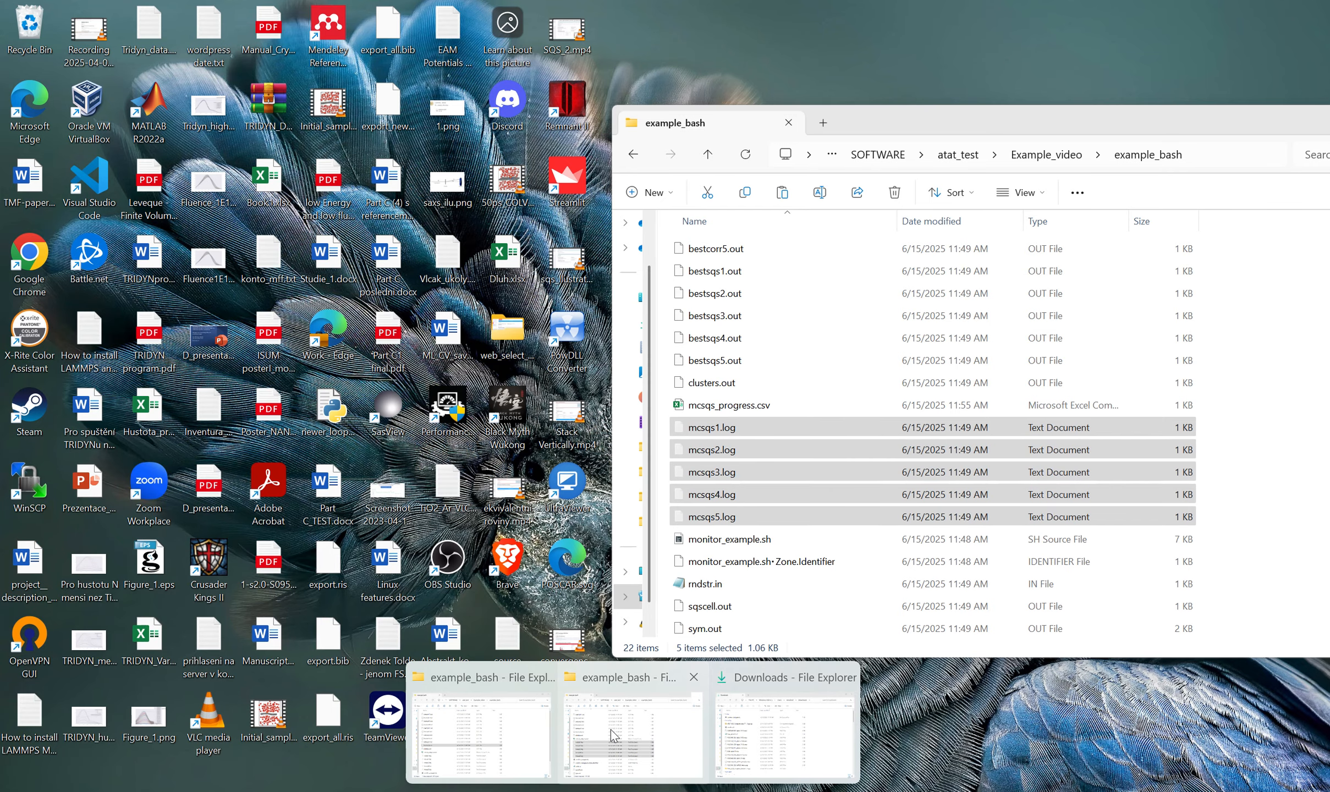
pyautogui.click(611, 729)
pyautogui.moveTo(781, 483); pyautogui.dragTo(535, 383)
# Step: Examine the new parallel runs summary, best and worst runs, detailed comparison table, combined progress plot and download options
pyautogui.scroll(-6, 552, 382)
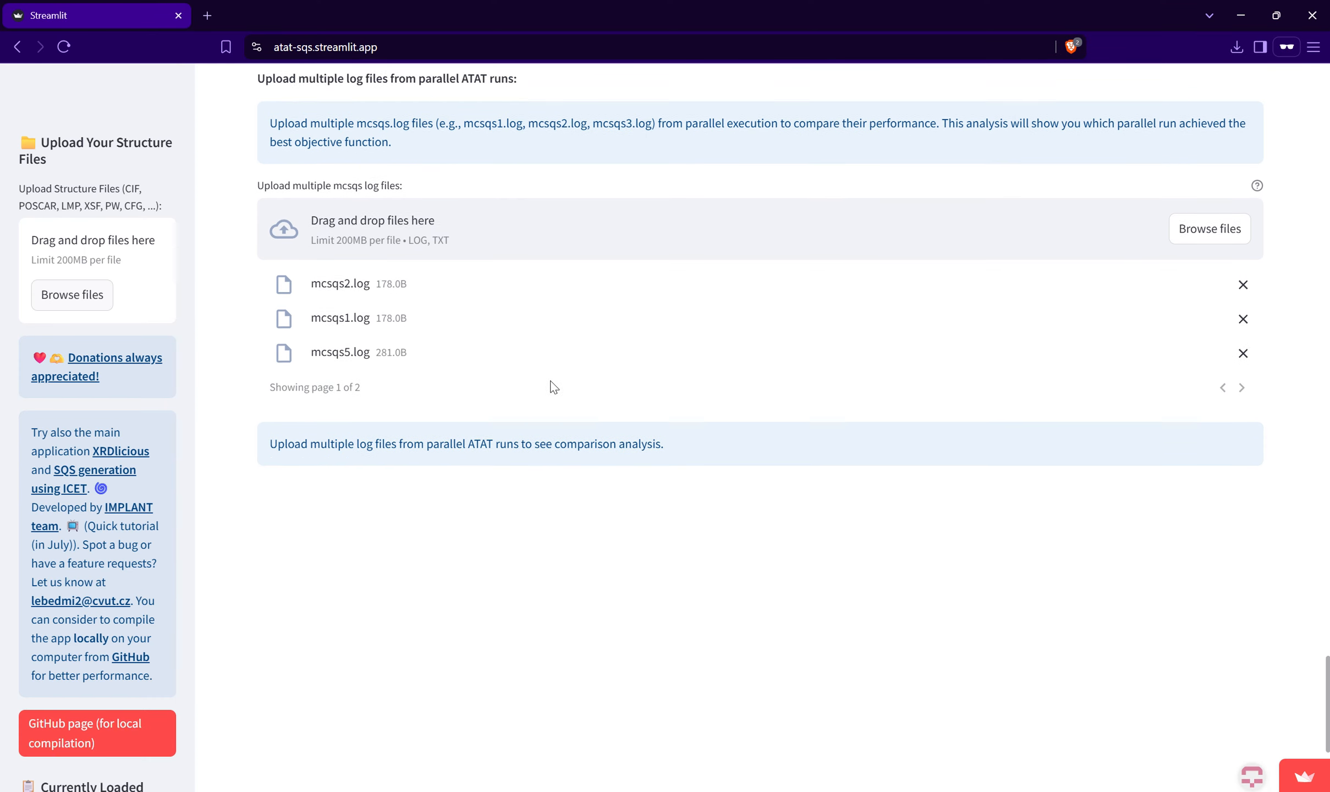
pyautogui.scroll(-1, 543, 438)
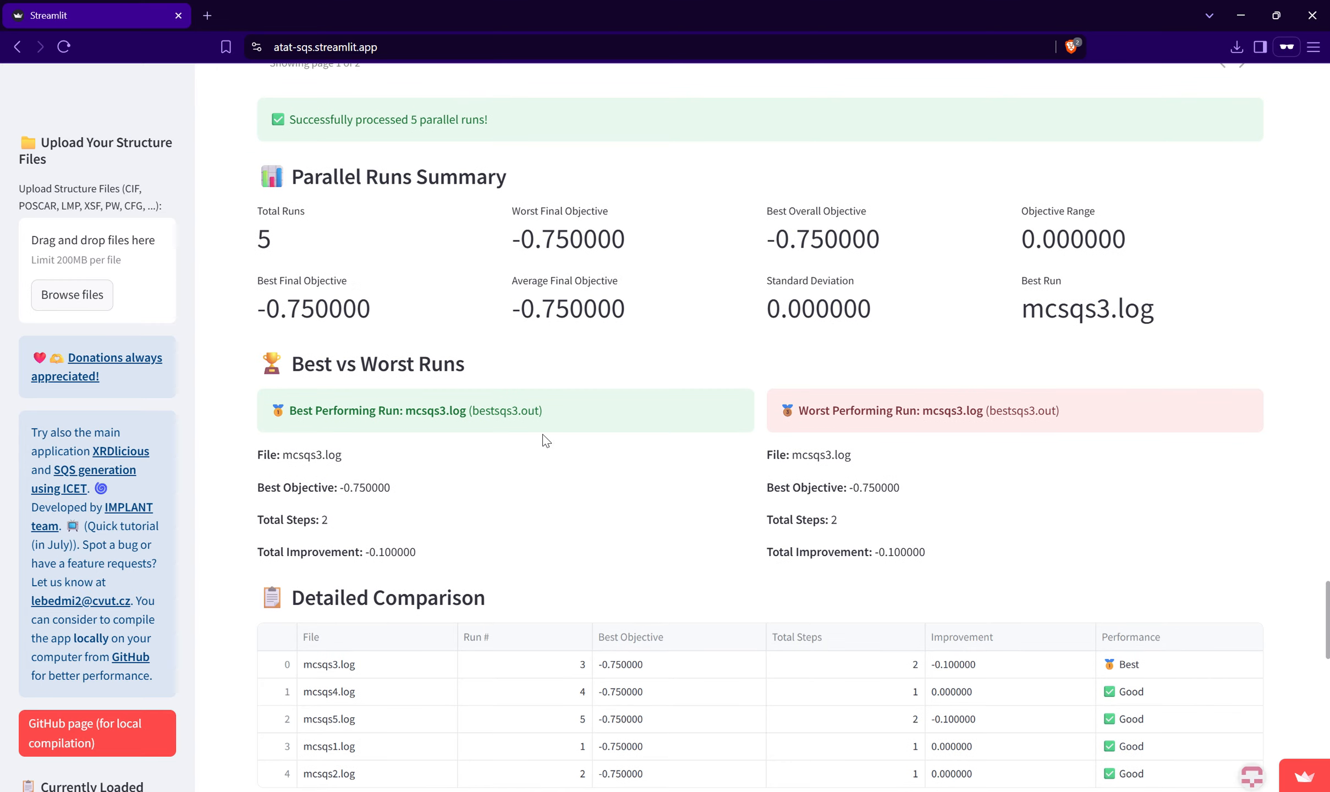
pyautogui.scroll(-3, 881, 481)
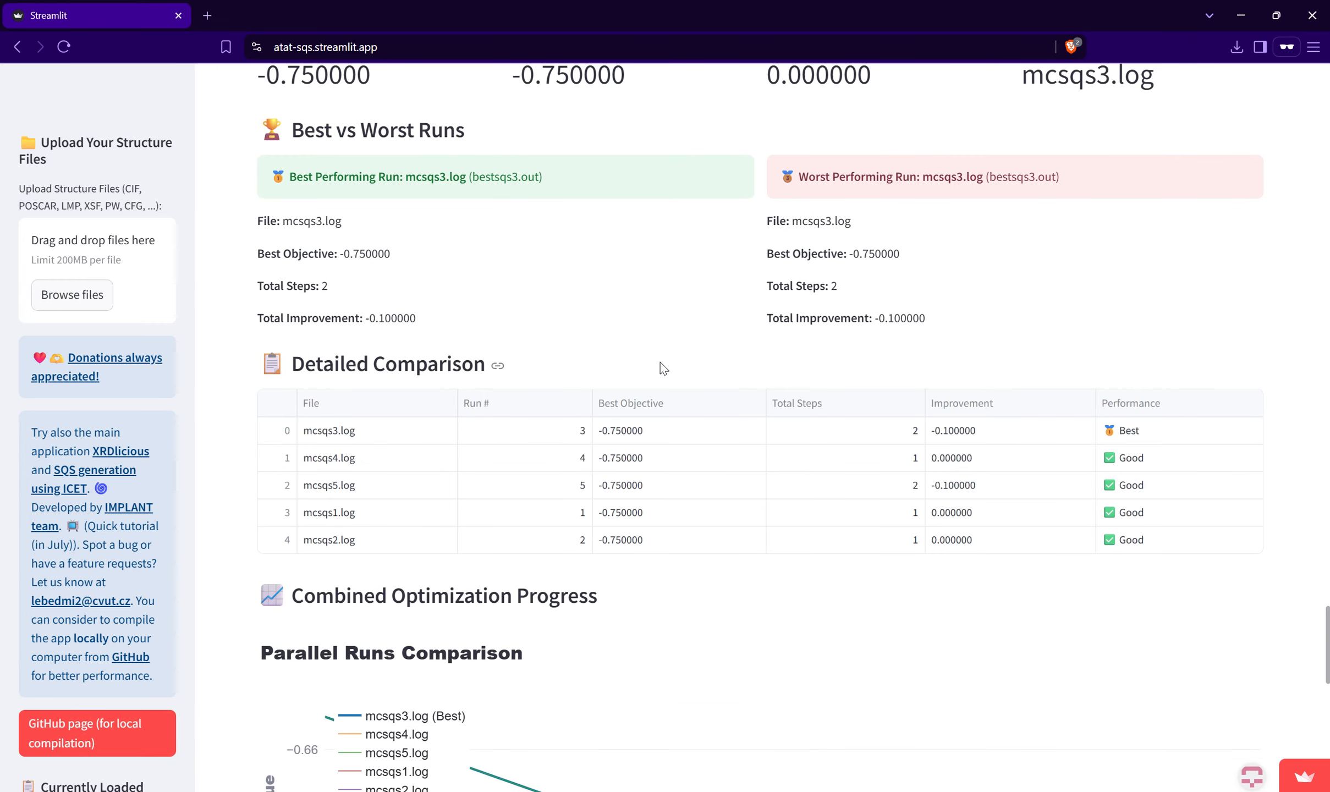
pyautogui.scroll(-4, 667, 512)
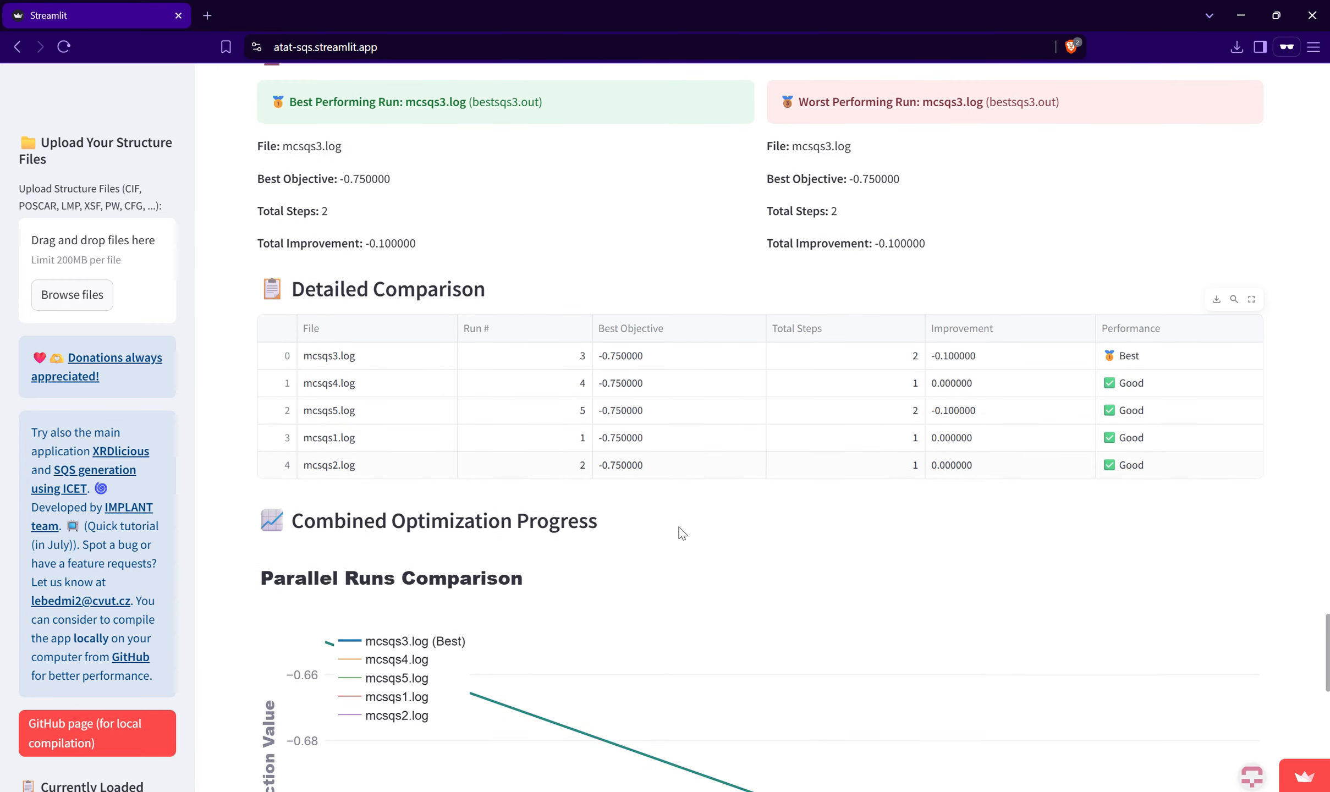
pyautogui.scroll(-4, 511, 448)
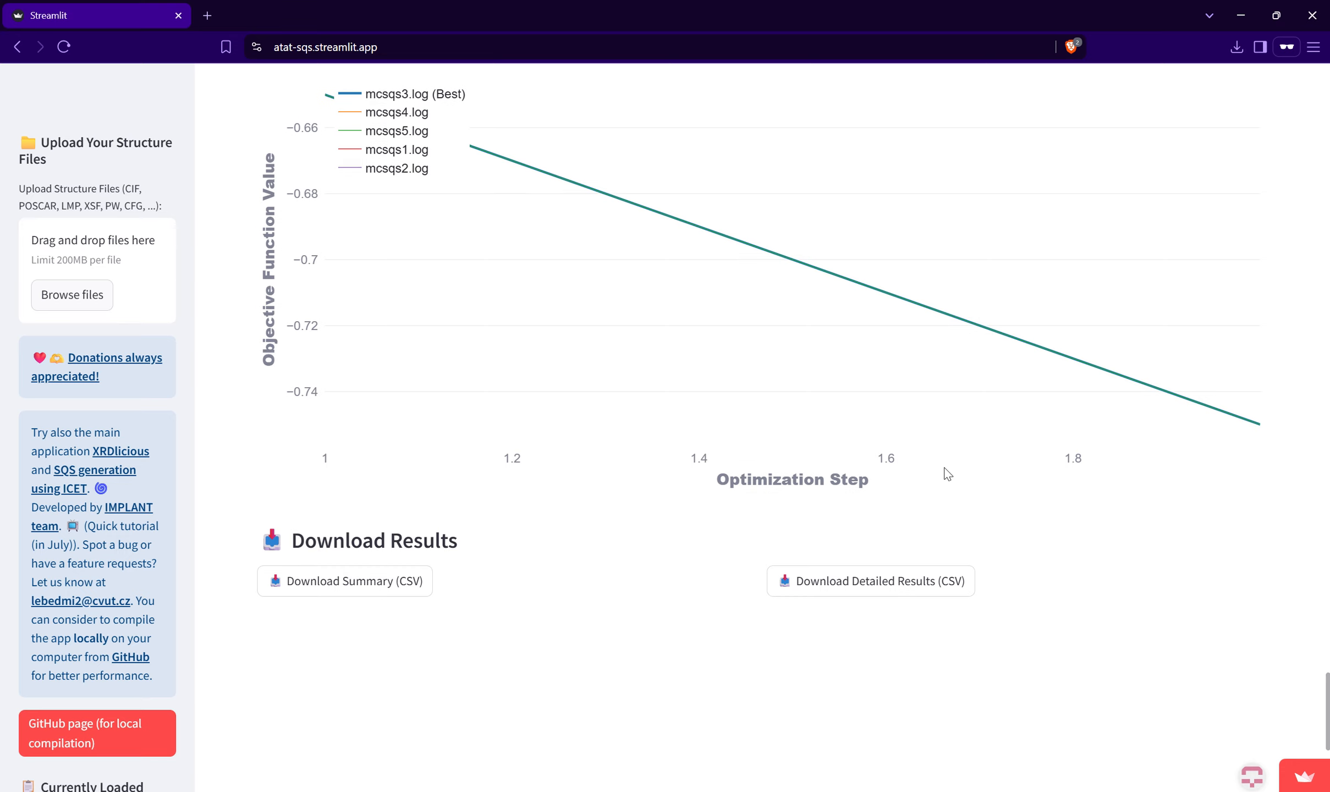
pyautogui.scroll(2, 944, 469)
pyautogui.scroll(-3, 744, 540)
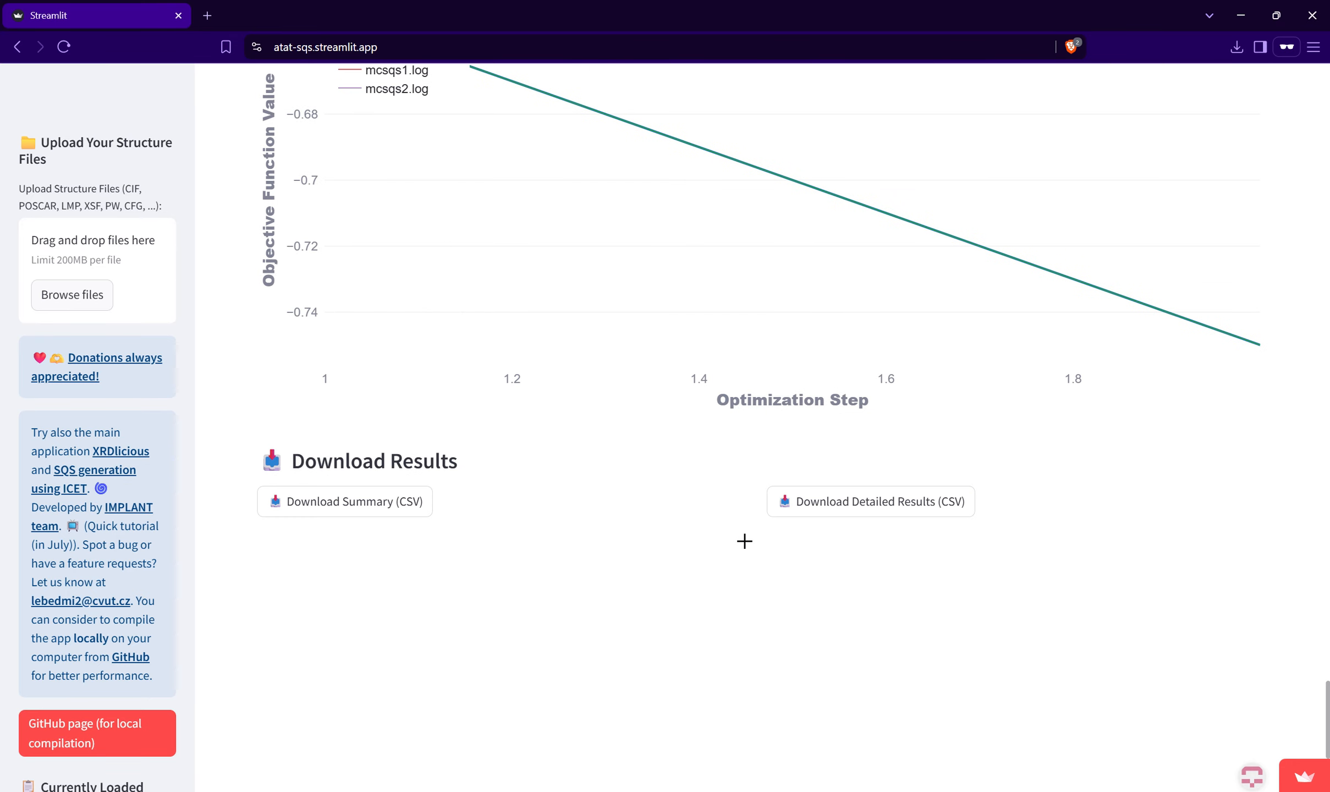
pyautogui.scroll(11, 740, 543)
pyautogui.scroll(3, 607, 605)
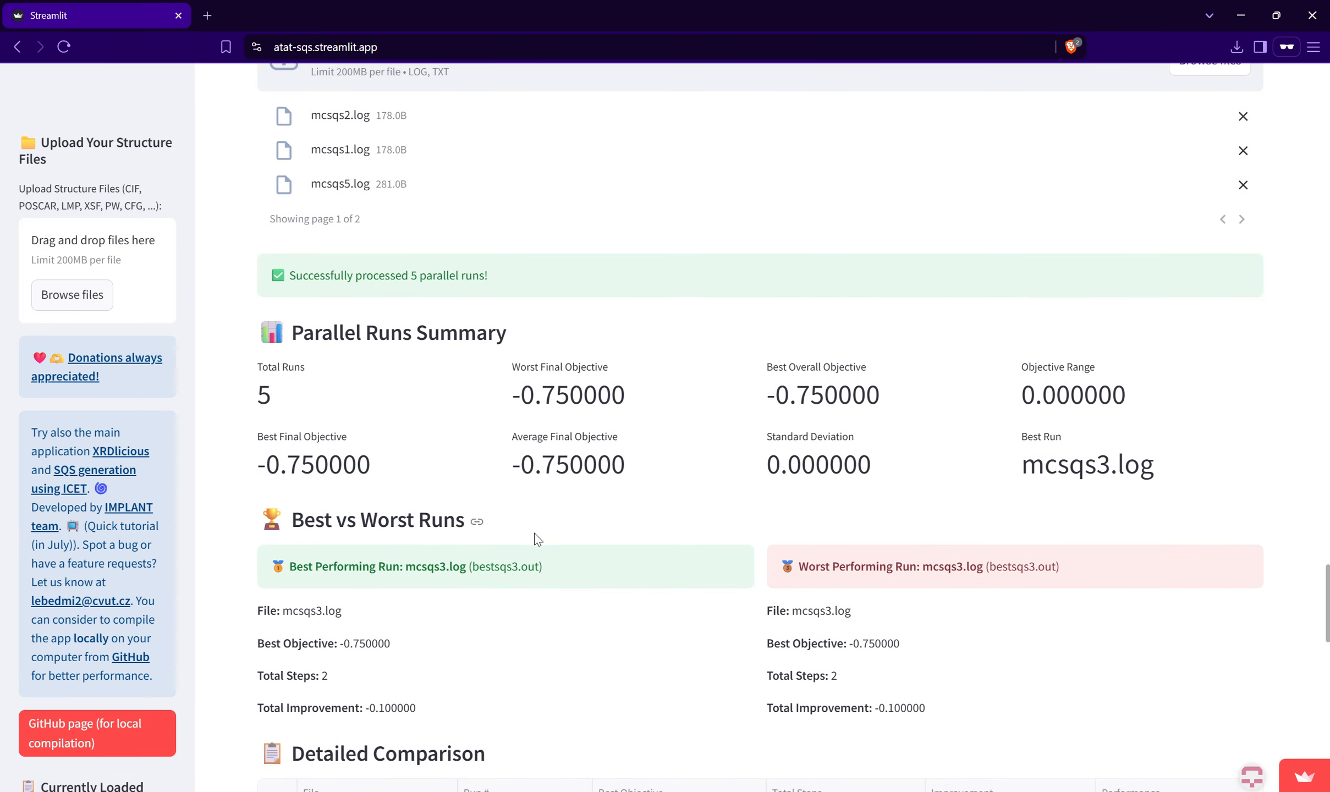
# Step: Set the monitoring script's MCSQS execution method to Specify atoms (-n 24)
pyautogui.scroll(18, 639, 491)
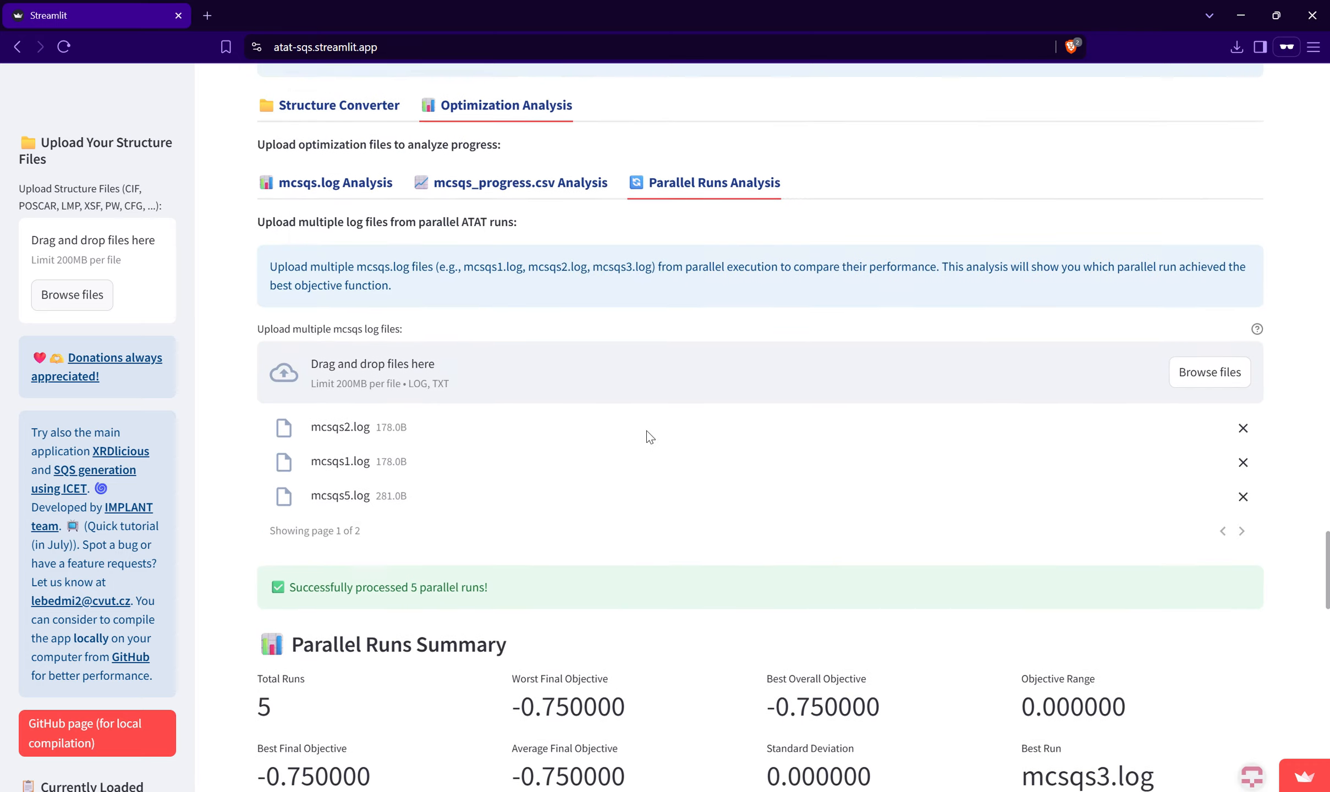
pyautogui.scroll(-4, 612, 421)
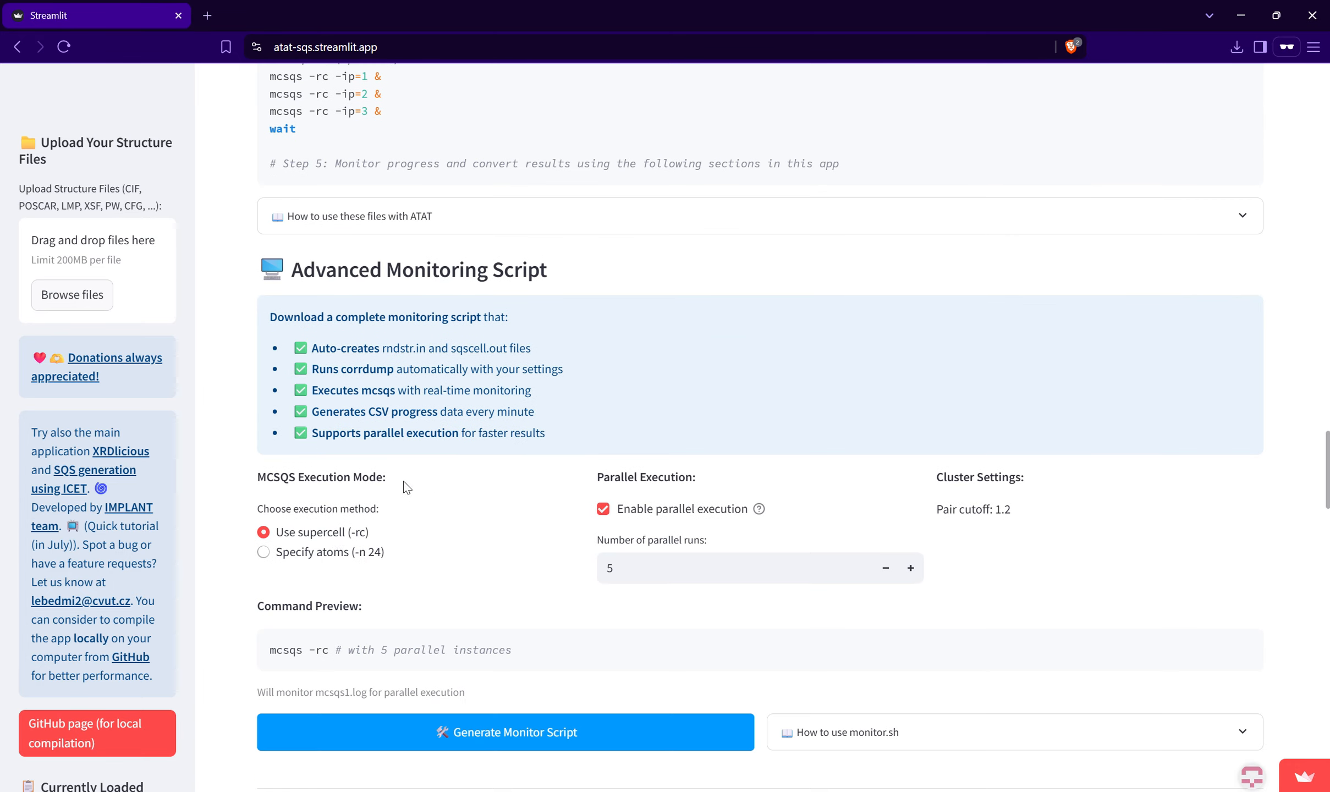
pyautogui.click(332, 553)
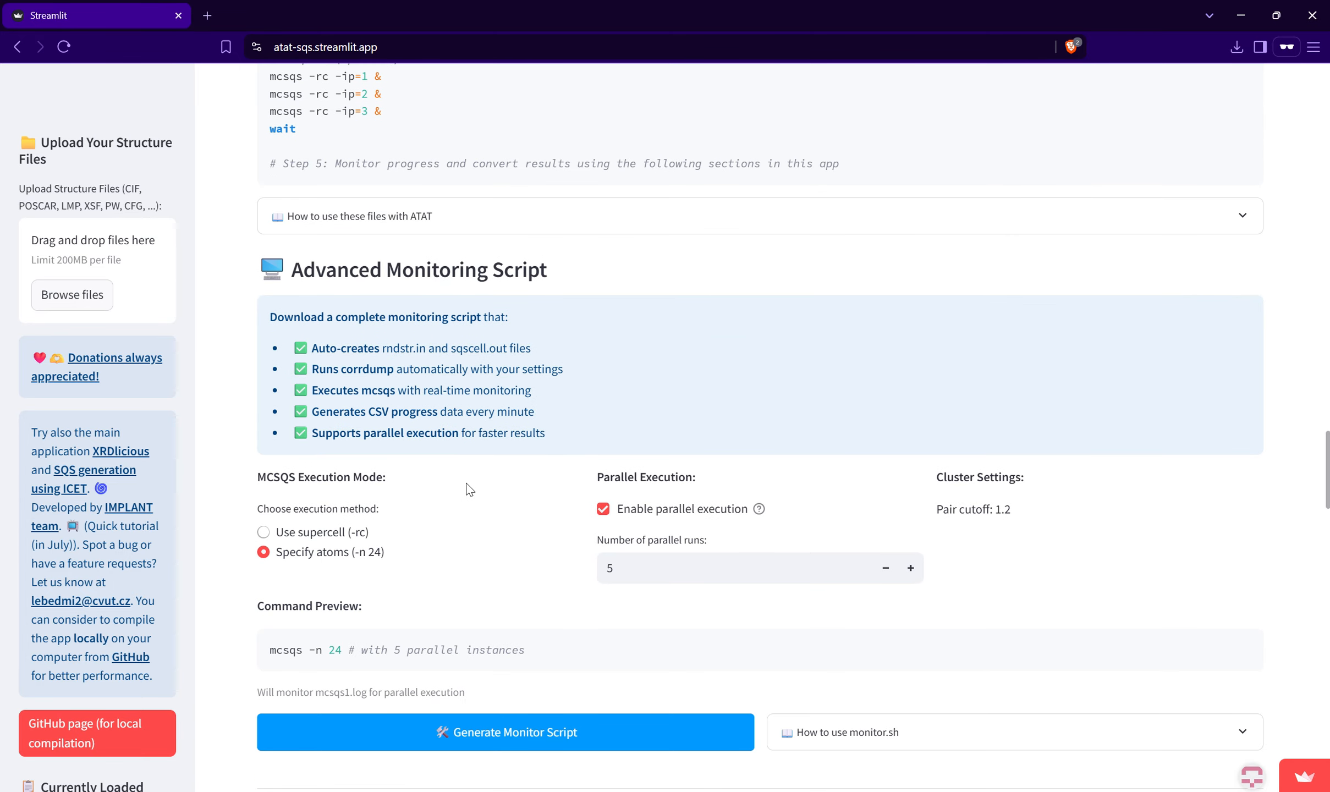
# Step: Review the sublattice settings and the selected TiO2 structure's preparation section, rotating its 3D visualization
pyautogui.scroll(18, 468, 489)
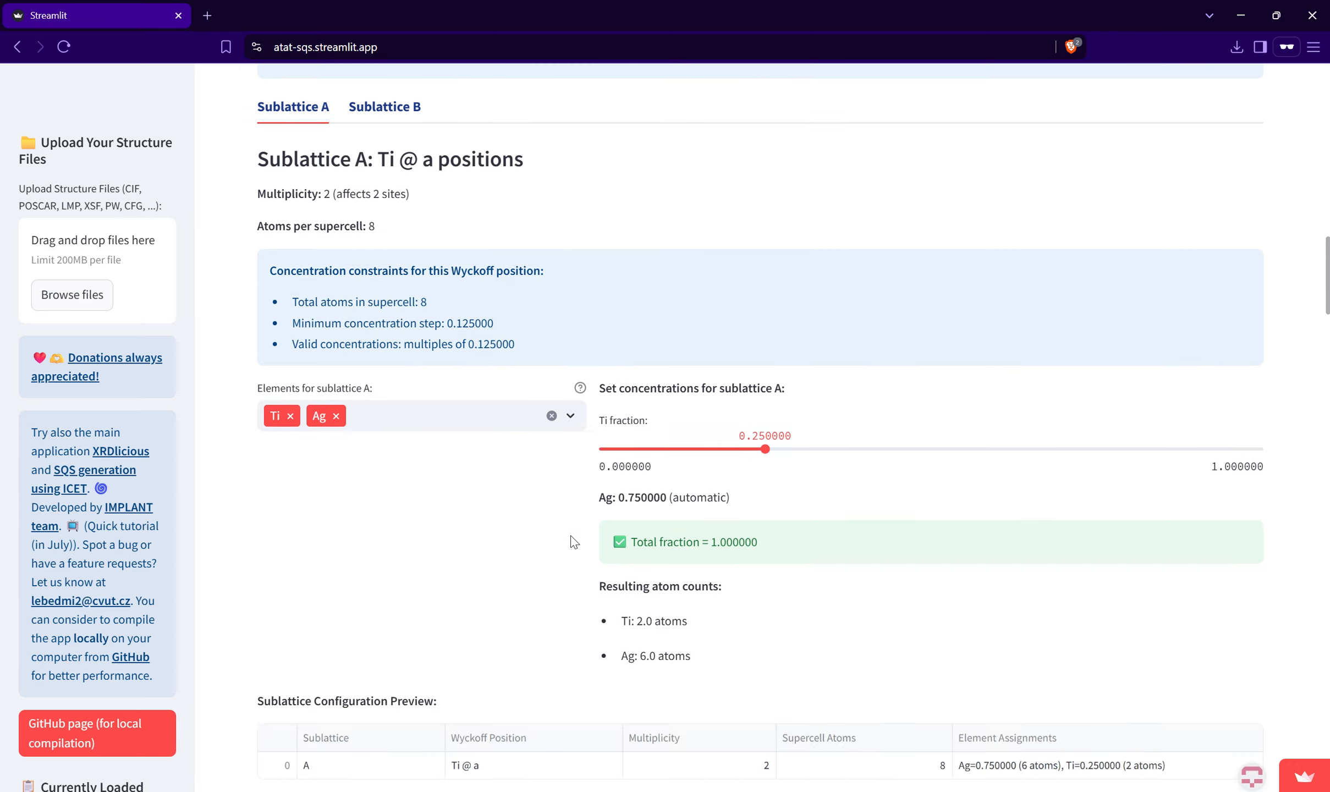
pyautogui.scroll(6, 572, 542)
pyautogui.scroll(15, 582, 638)
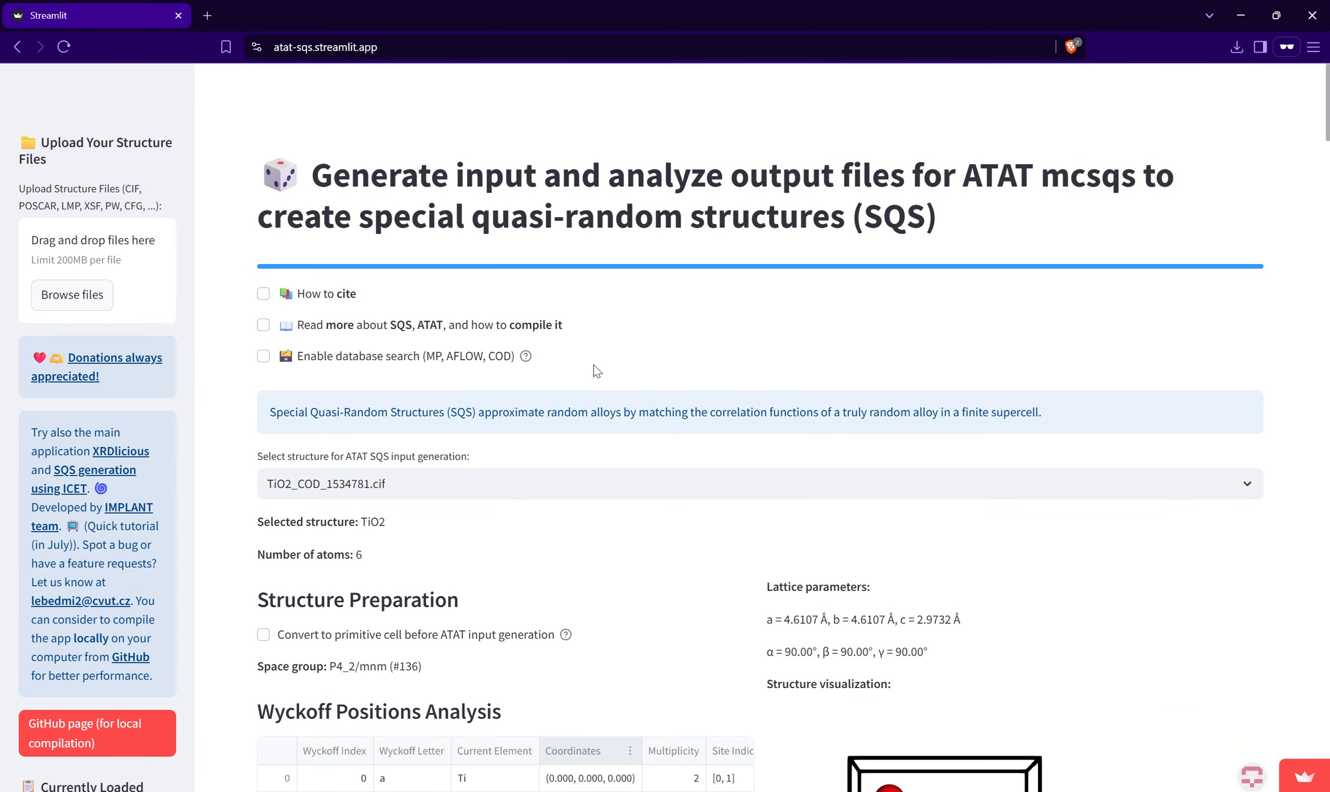
pyautogui.scroll(-3, 593, 365)
pyautogui.moveTo(900, 494); pyautogui.dragTo(942, 543)
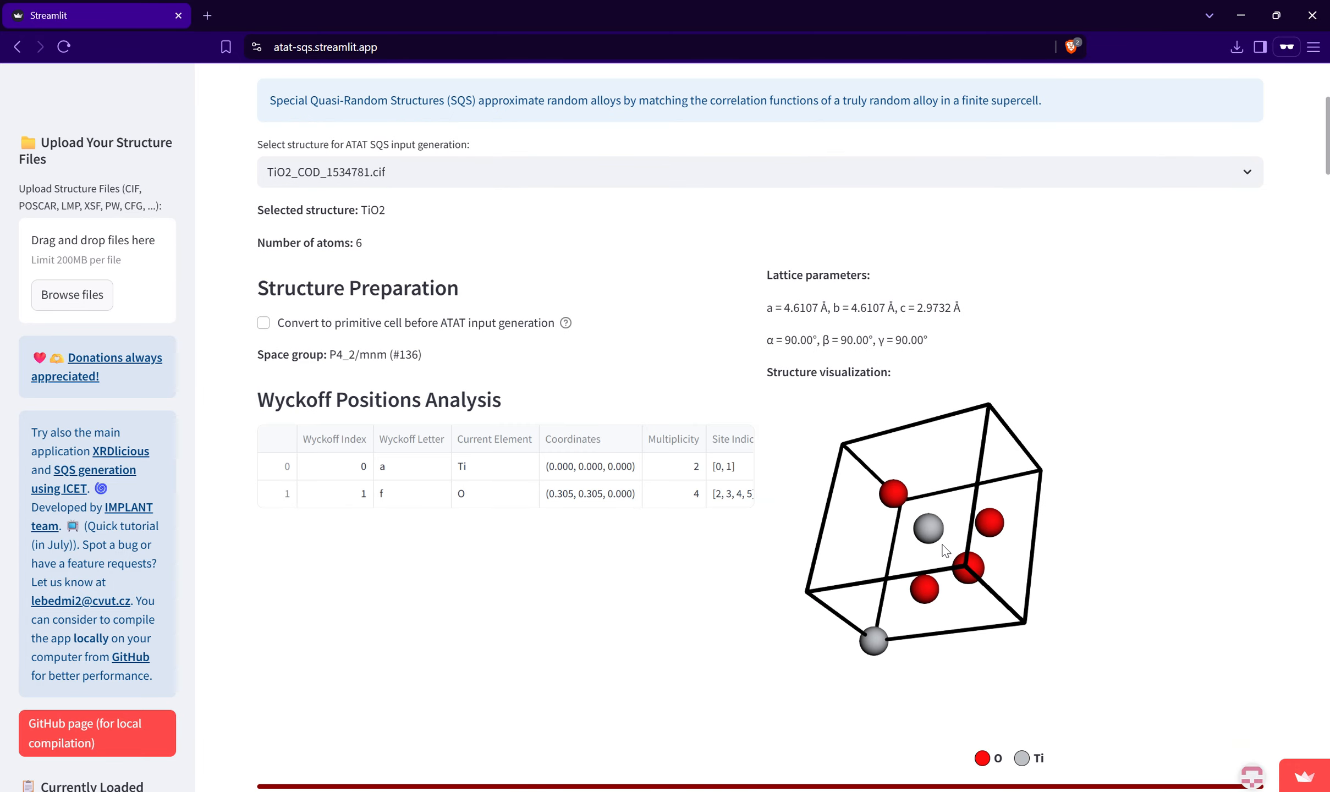
pyautogui.scroll(1, 391, 372)
pyautogui.scroll(3, 394, 378)
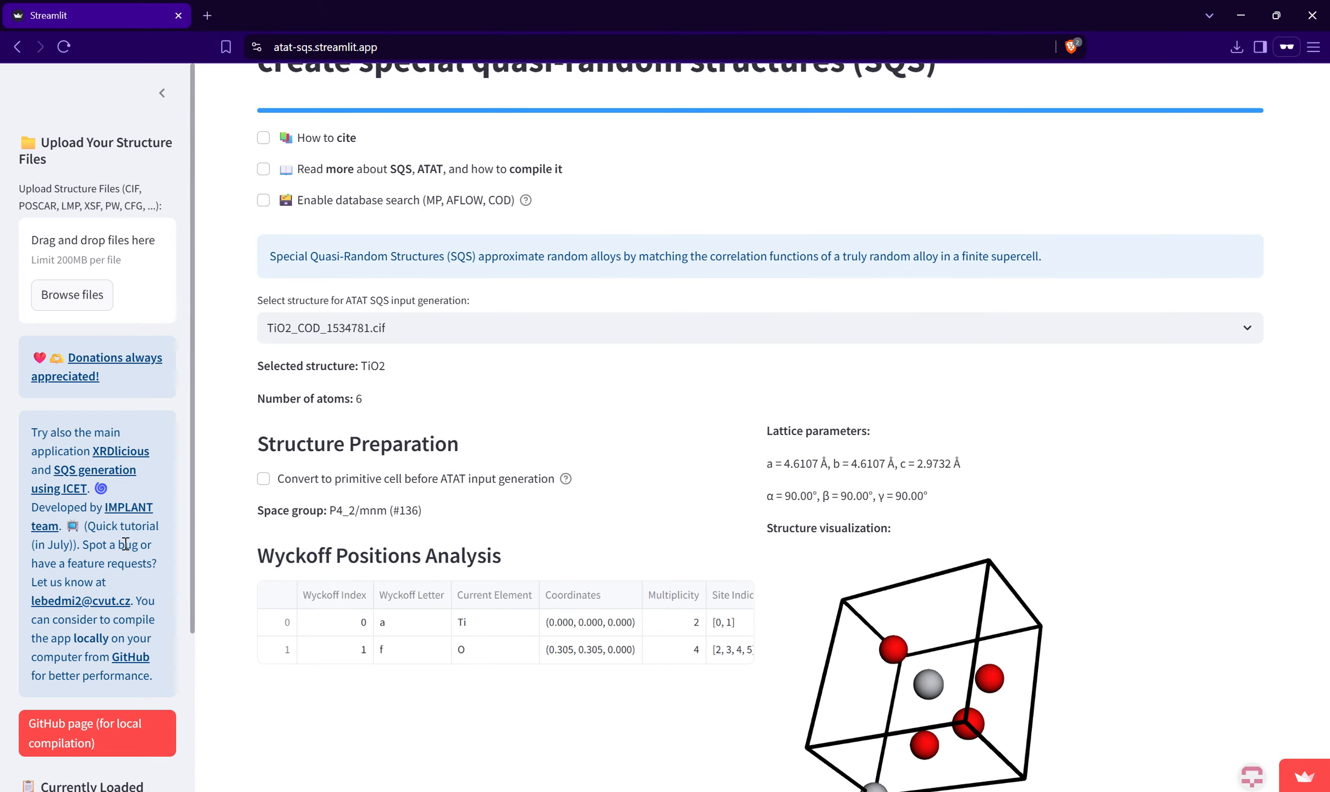
pyautogui.scroll(-3, 151, 681)
pyautogui.scroll(3, 86, 253)
pyautogui.scroll(3, 358, 352)
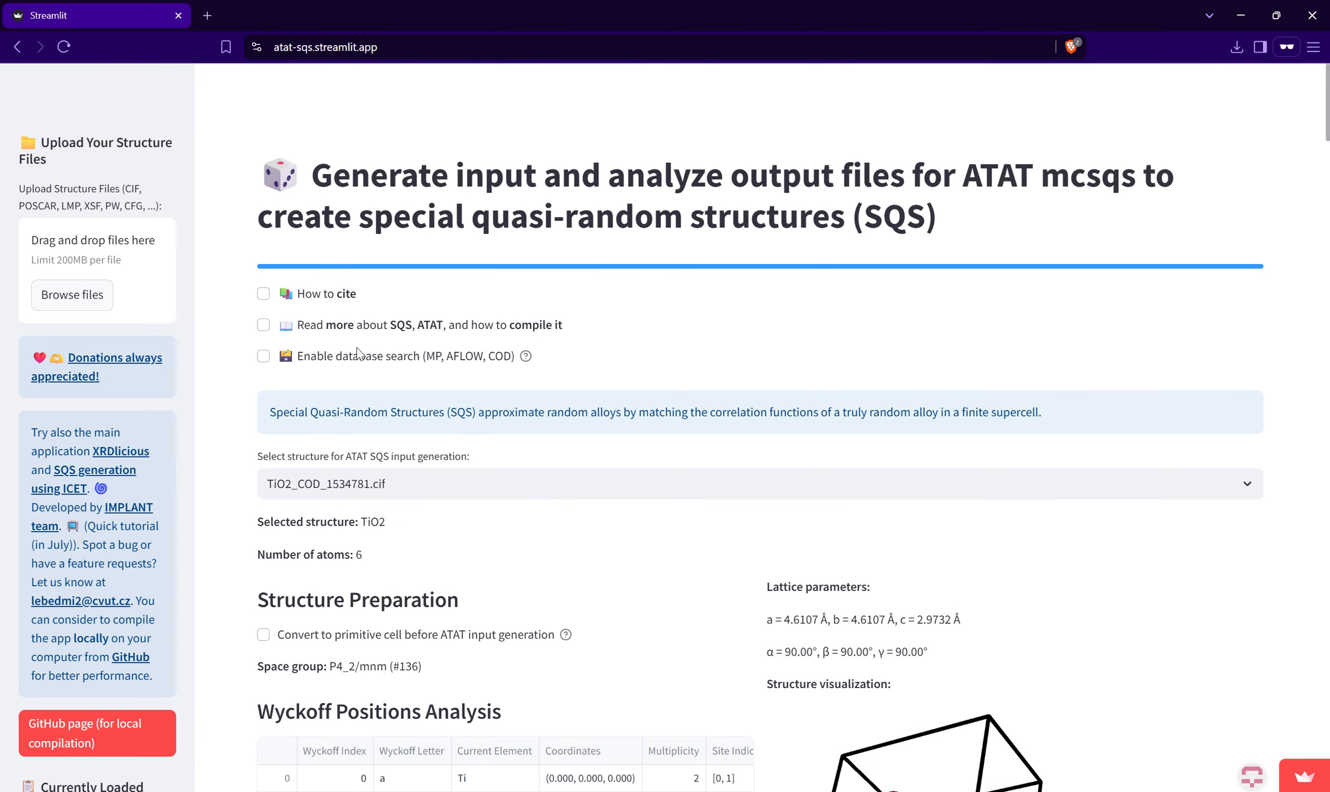
# Step: Reload atat-sqs.streamlit.app and review the key features listed on its start page
pyautogui.click(446, 50)
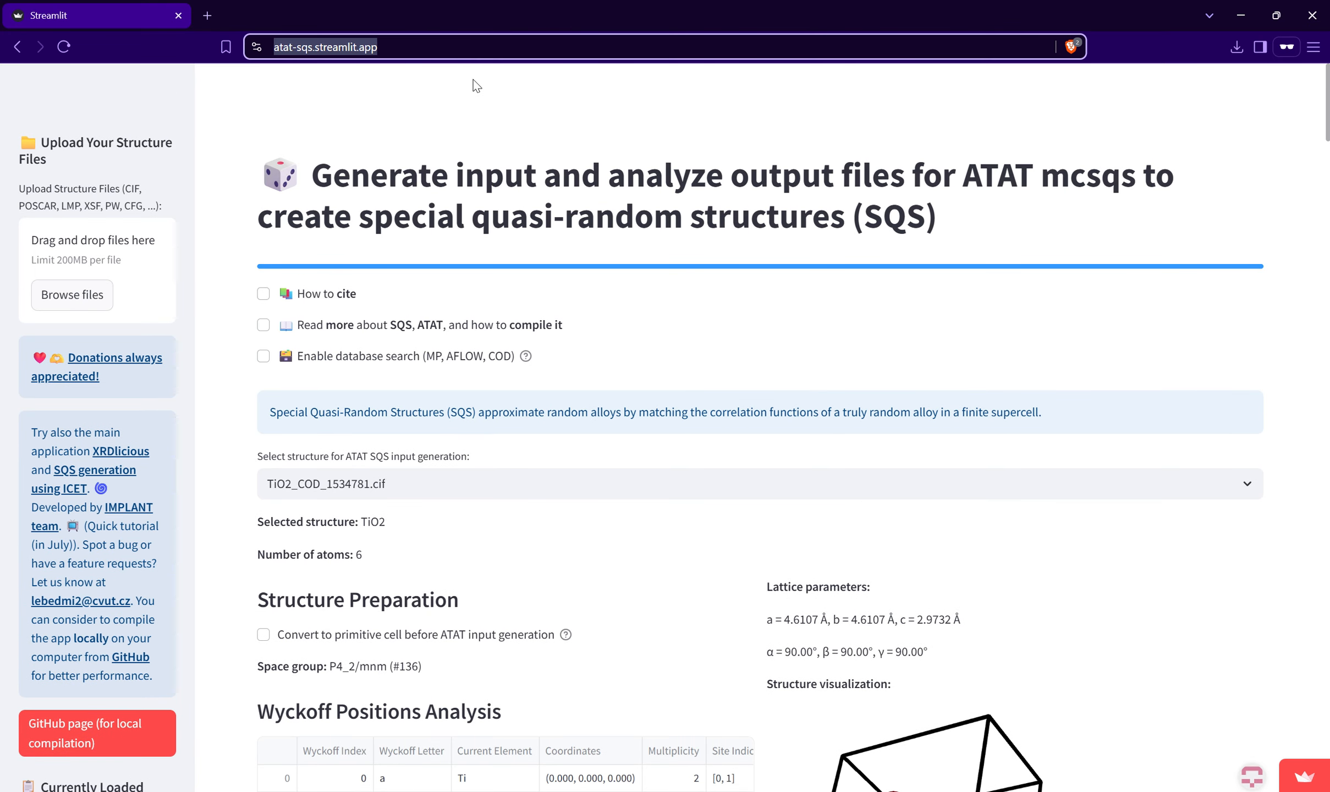
pyautogui.press('Return')
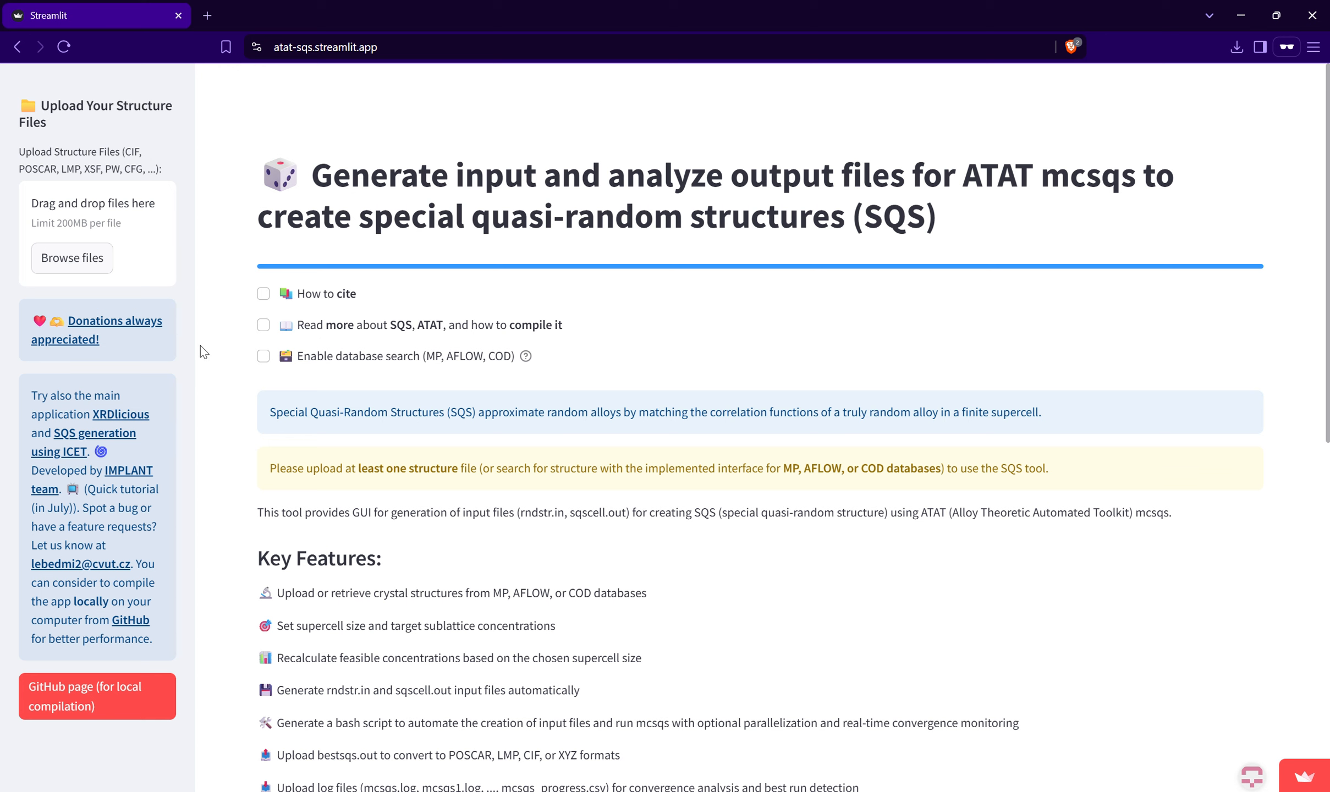
pyautogui.scroll(-3, 511, 385)
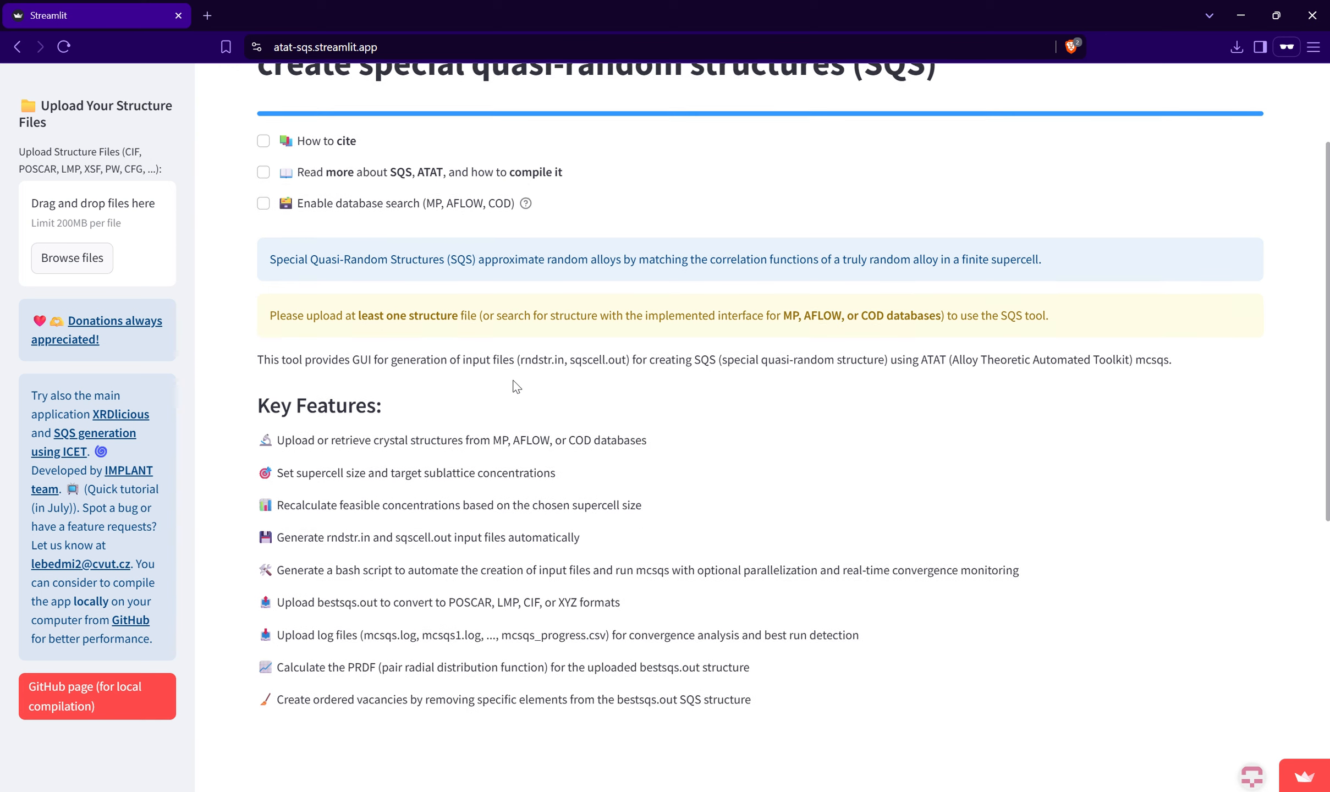
pyautogui.scroll(1, 517, 386)
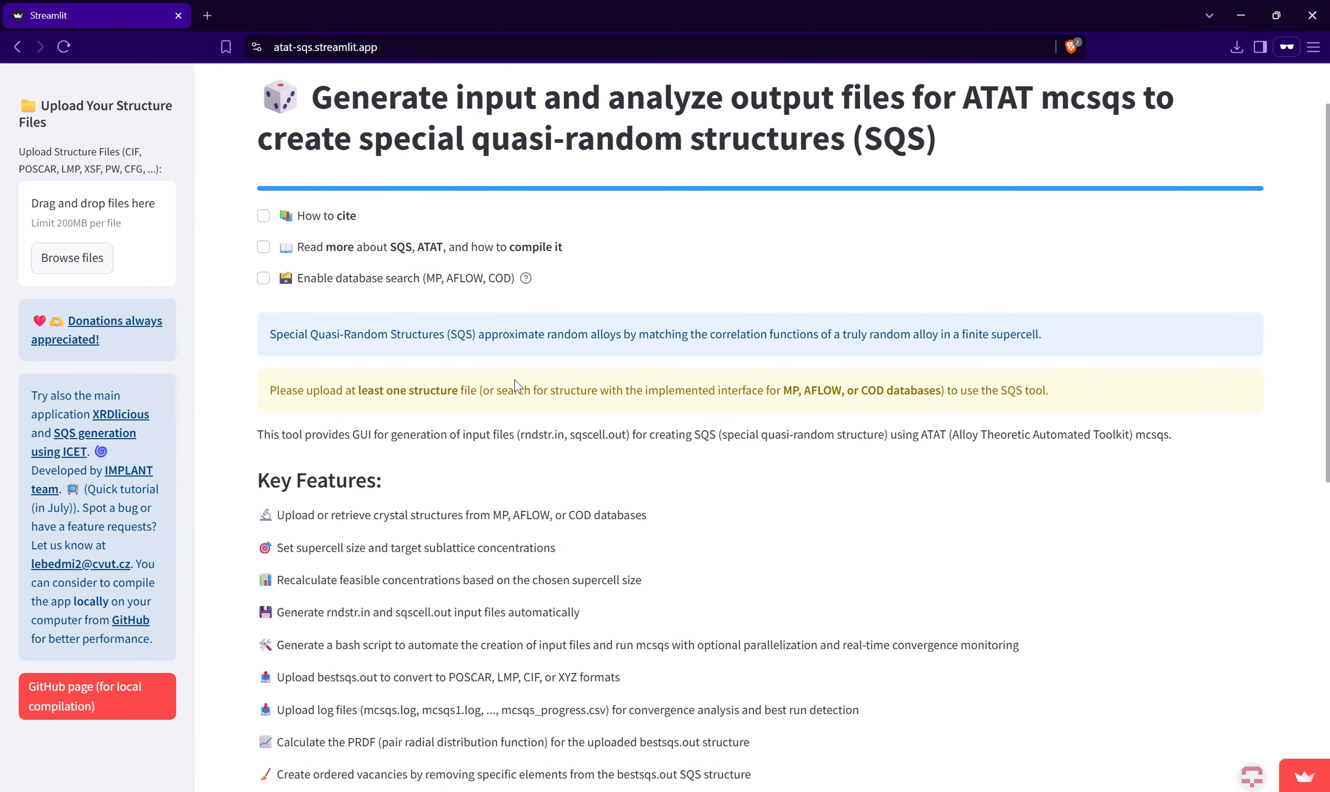
pyautogui.scroll(1, 516, 385)
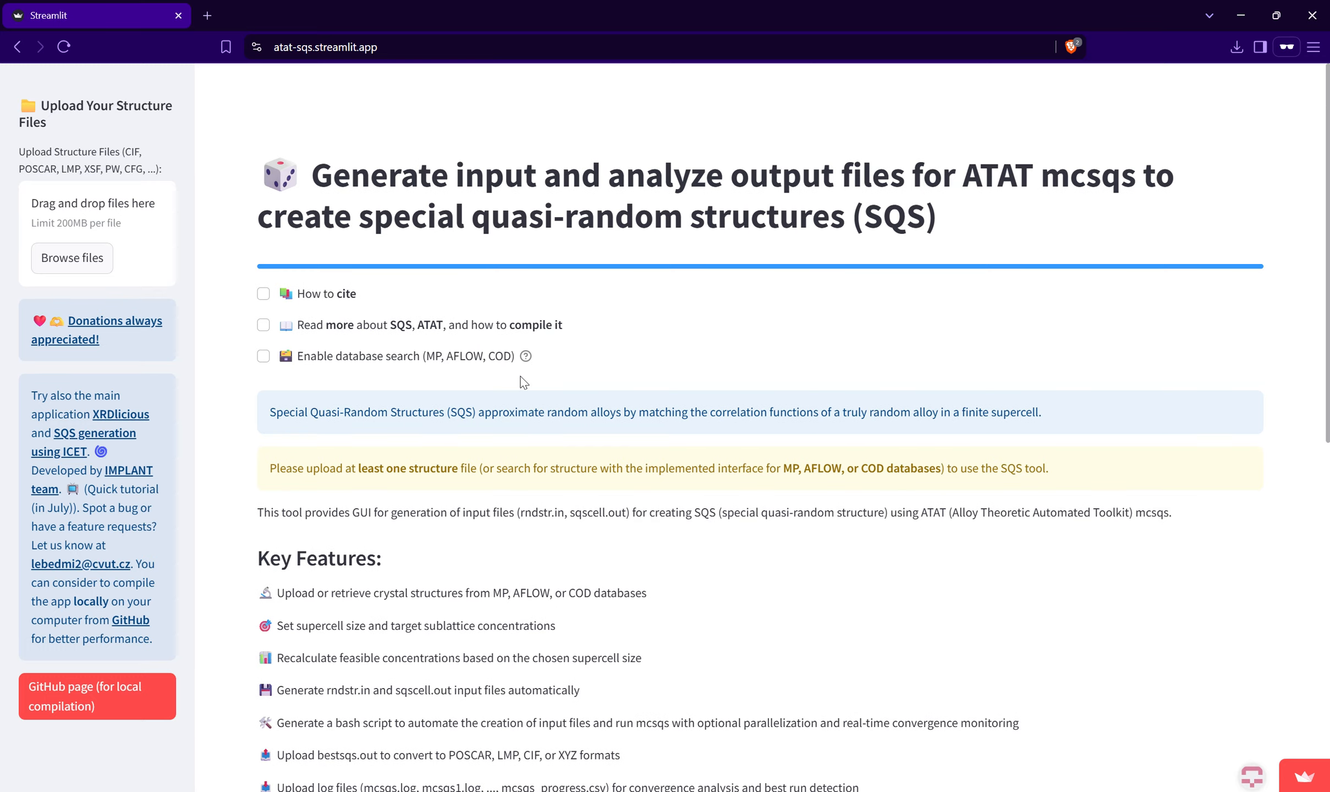